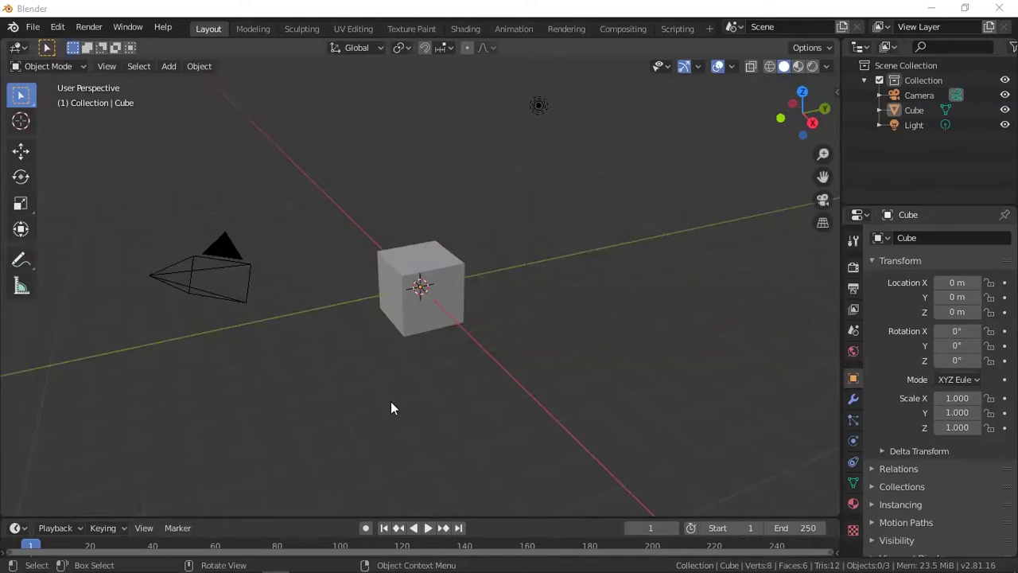
Delete the default cube from the scene
left_click(442, 272)
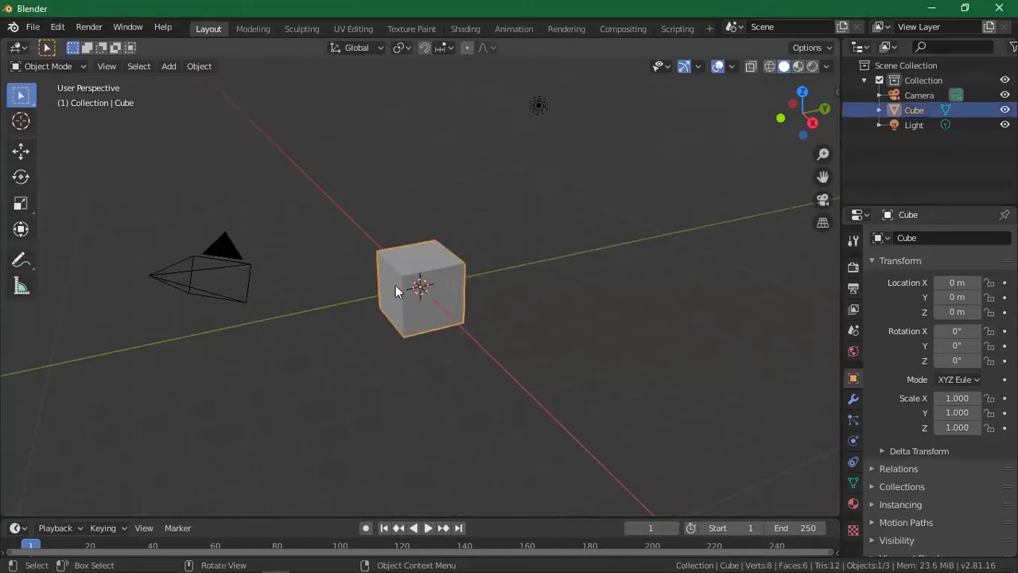
right_click(433, 264)
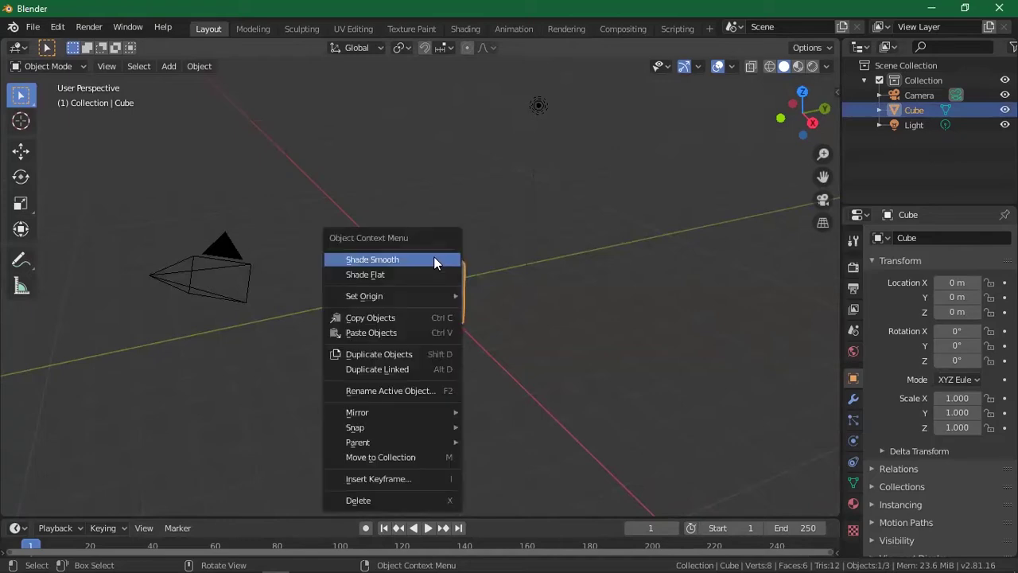
right_click(464, 310)
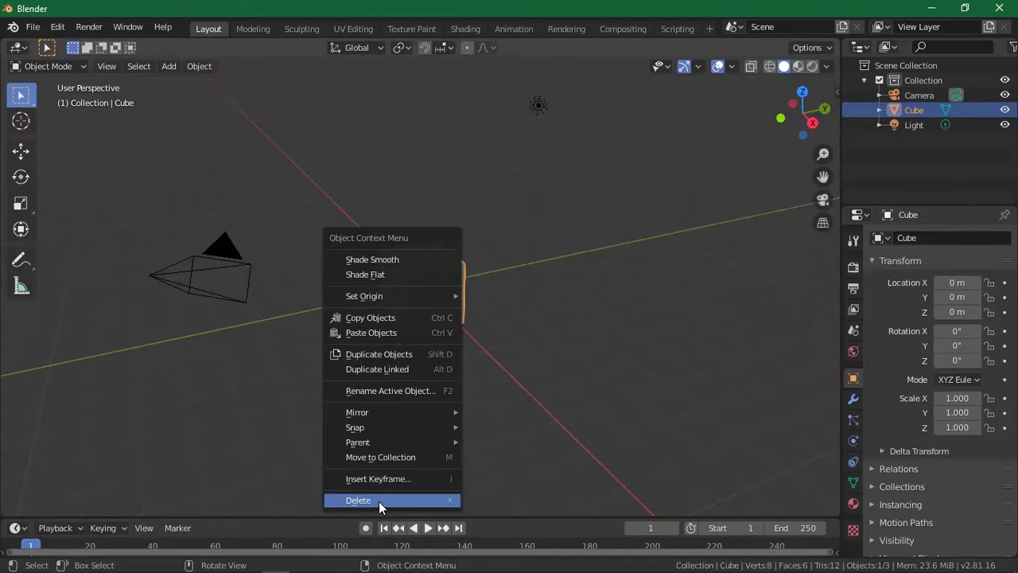
left_click(627, 198)
left_click(422, 310)
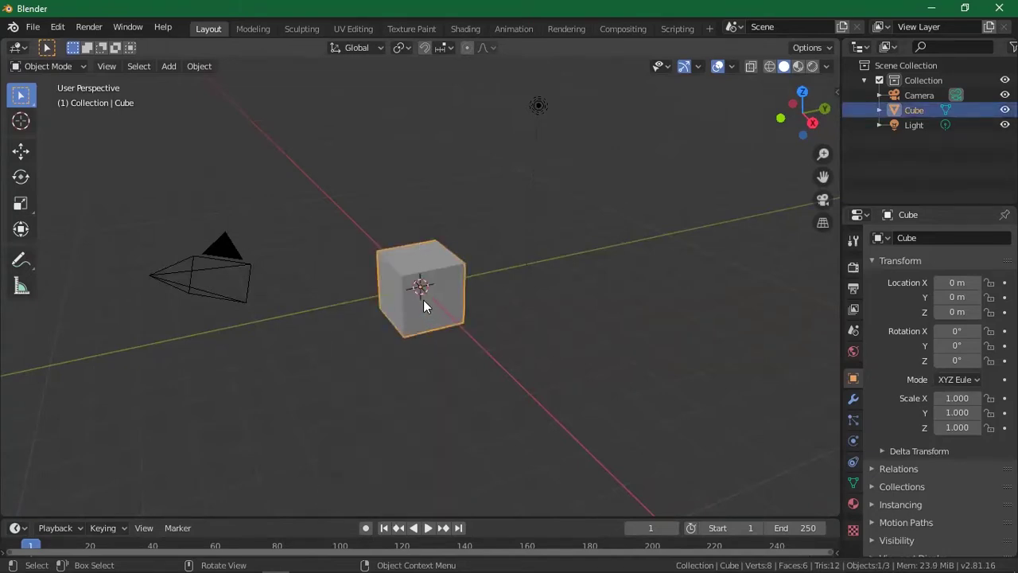
key("x")
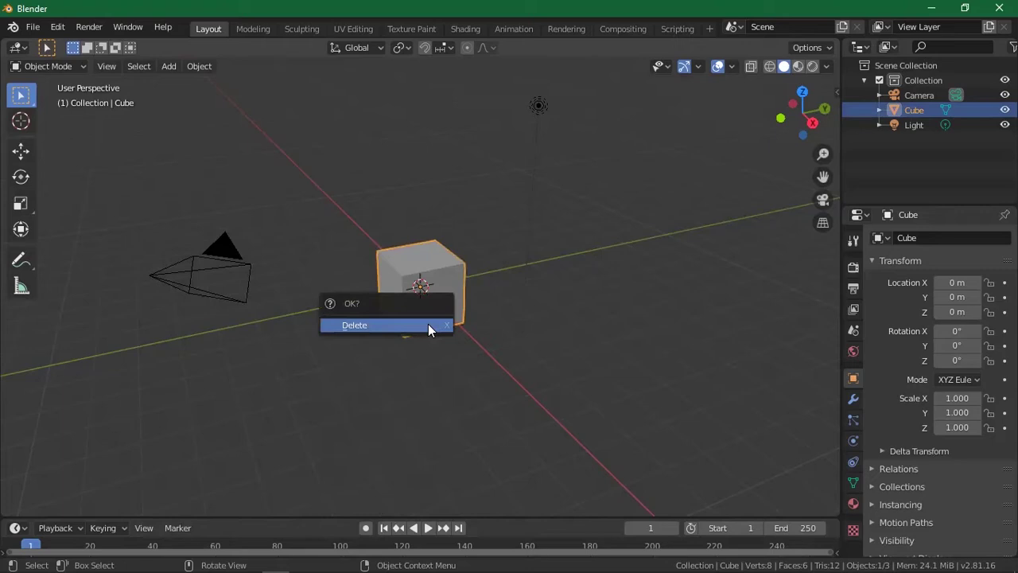
left_click(428, 324)
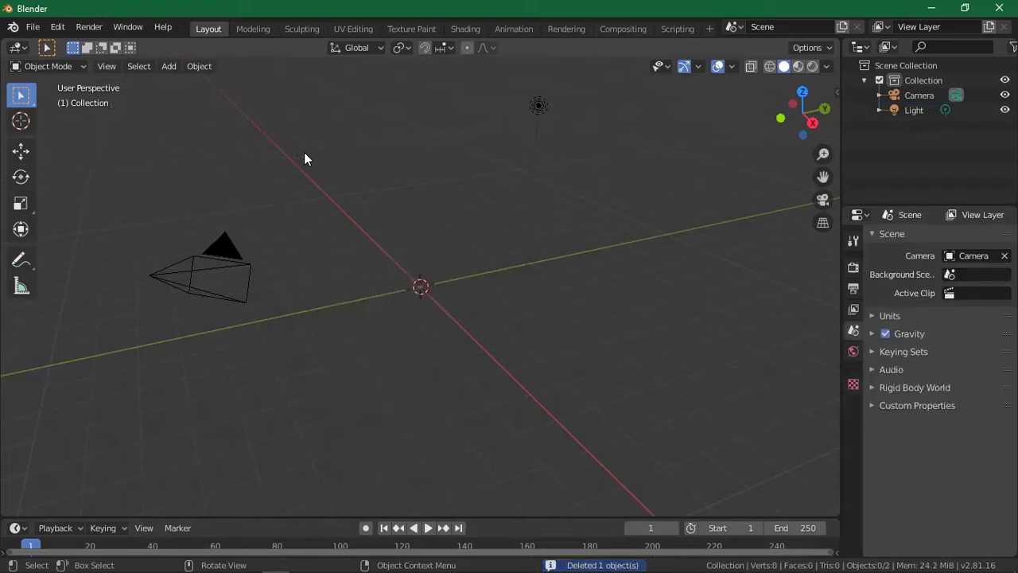
Add a Monkey mesh to the scene
left_click(175, 69)
left_click(174, 69)
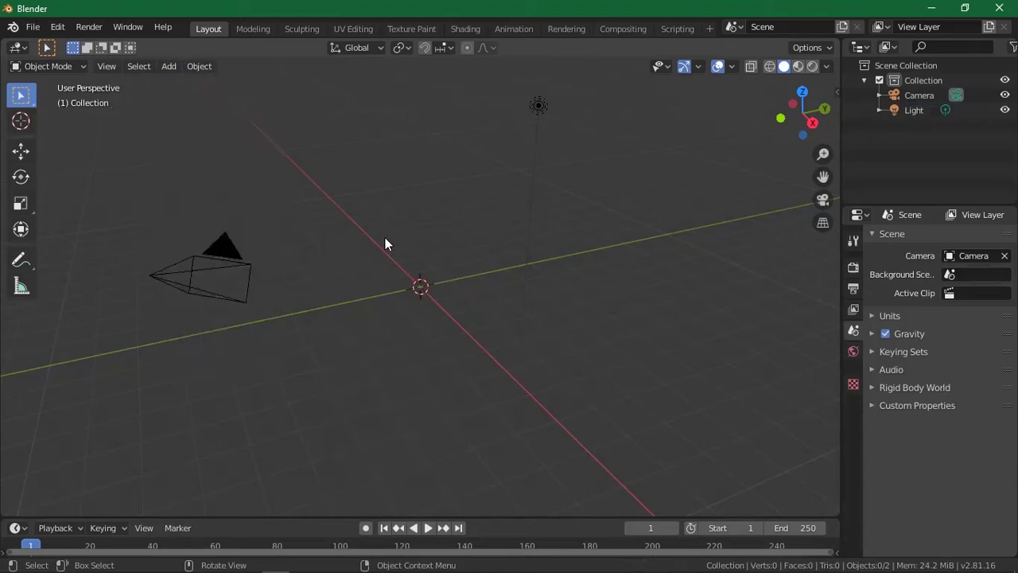
key("shift+a")
mouse_move(385, 239)
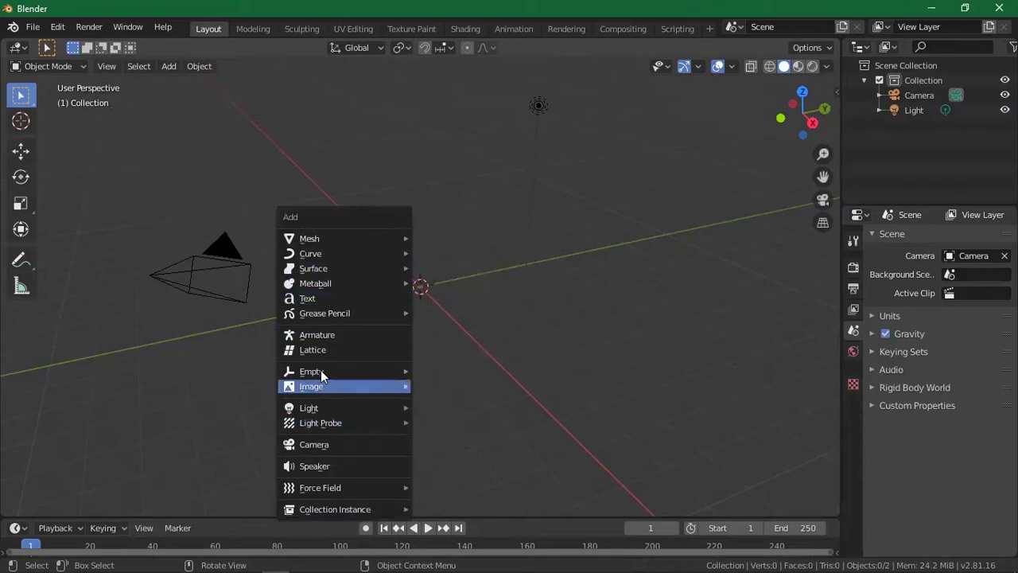
mouse_move(332, 242)
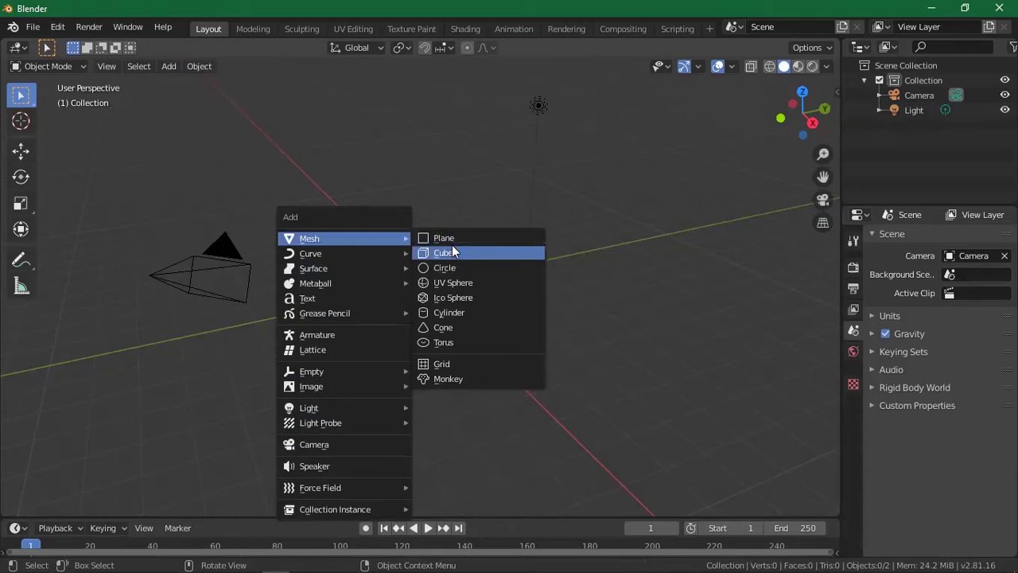
left_click(464, 379)
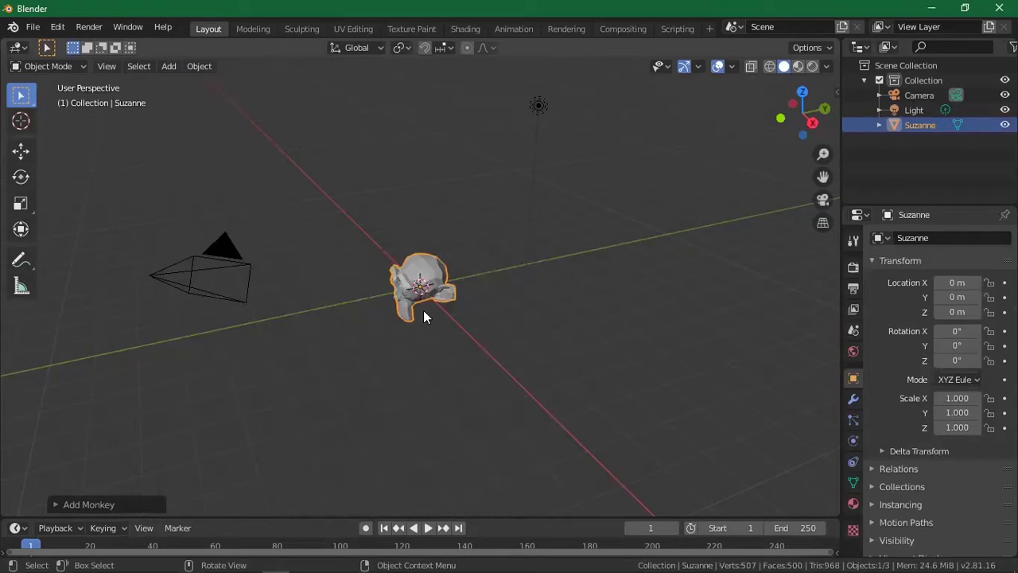
Examine the monkey head up close and from a front angle
scroll(423, 311, "up", 5)
left_click_drag(796, 112, 879, 116)
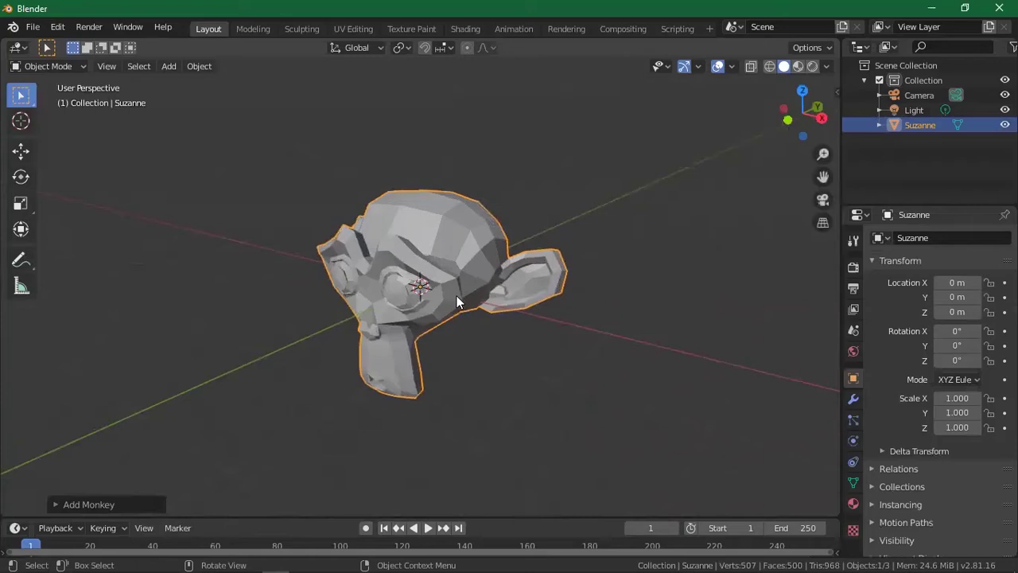
scroll(457, 296, "up", 3)
scroll(457, 298, "down", 1)
scroll(458, 298, "up", 2)
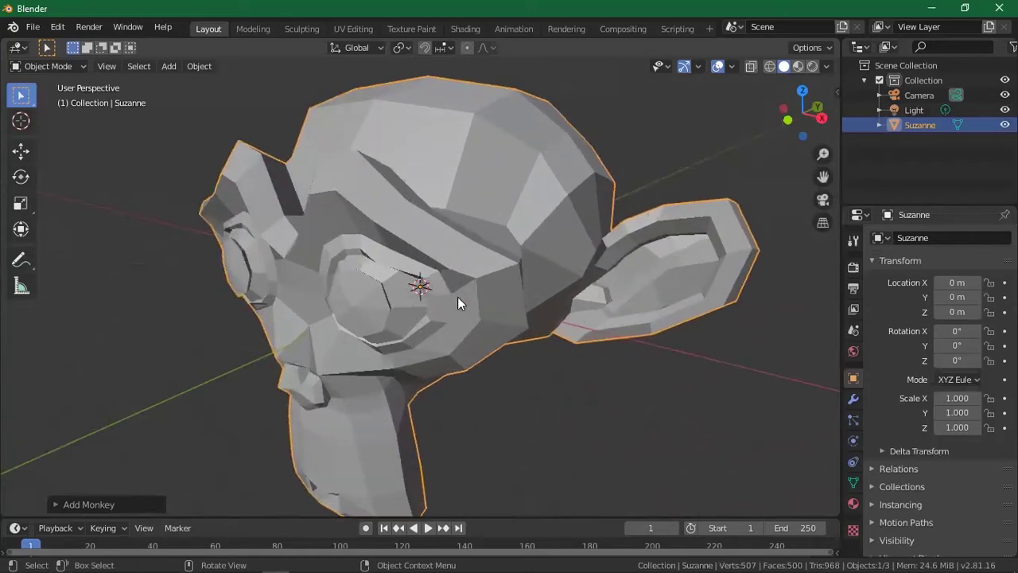
scroll(444, 269, "down", 3)
scroll(429, 252, "up", 2)
scroll(424, 251, "down", 2)
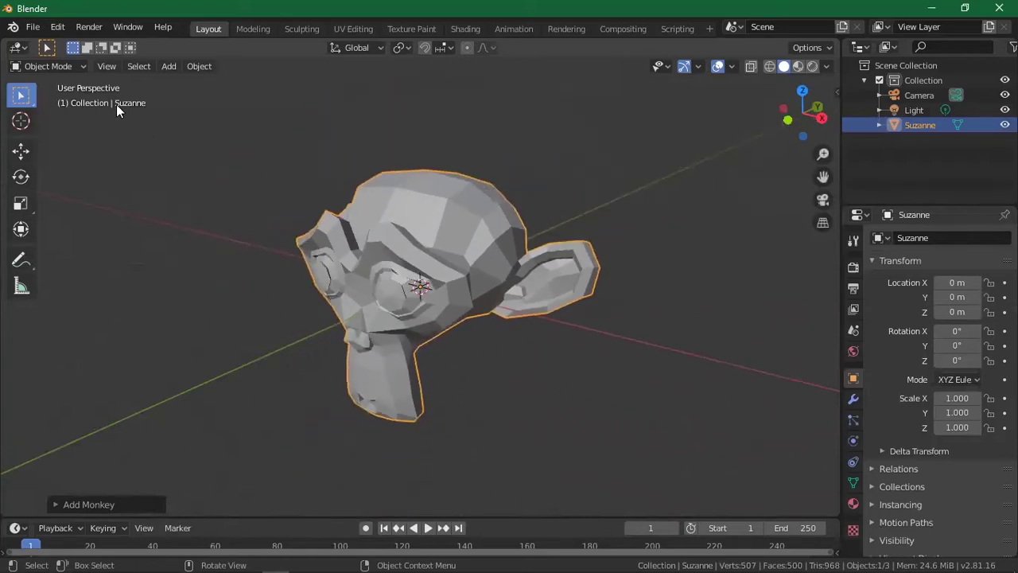
Add a Text object to the scene
left_click(165, 69)
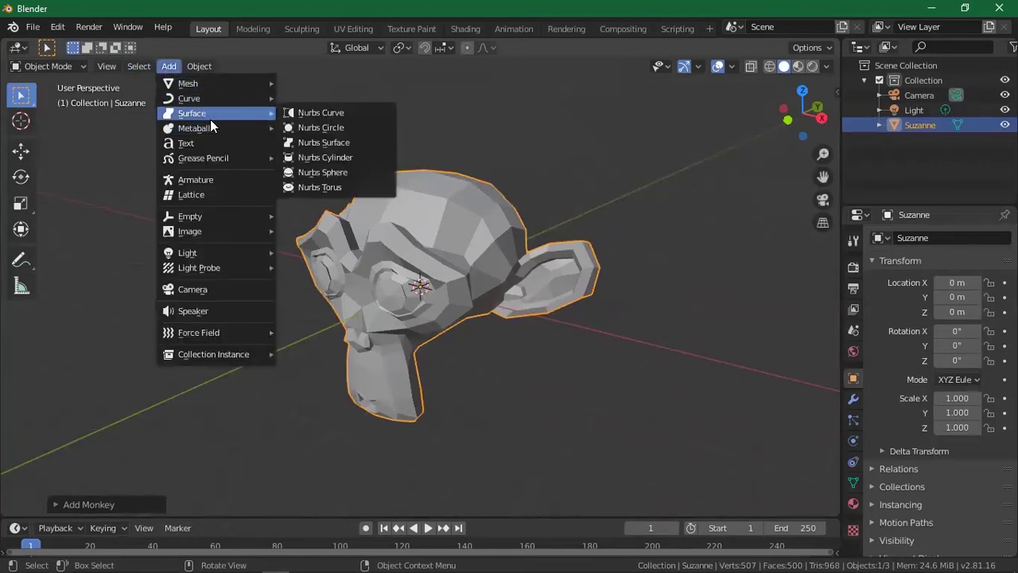
mouse_move(226, 121)
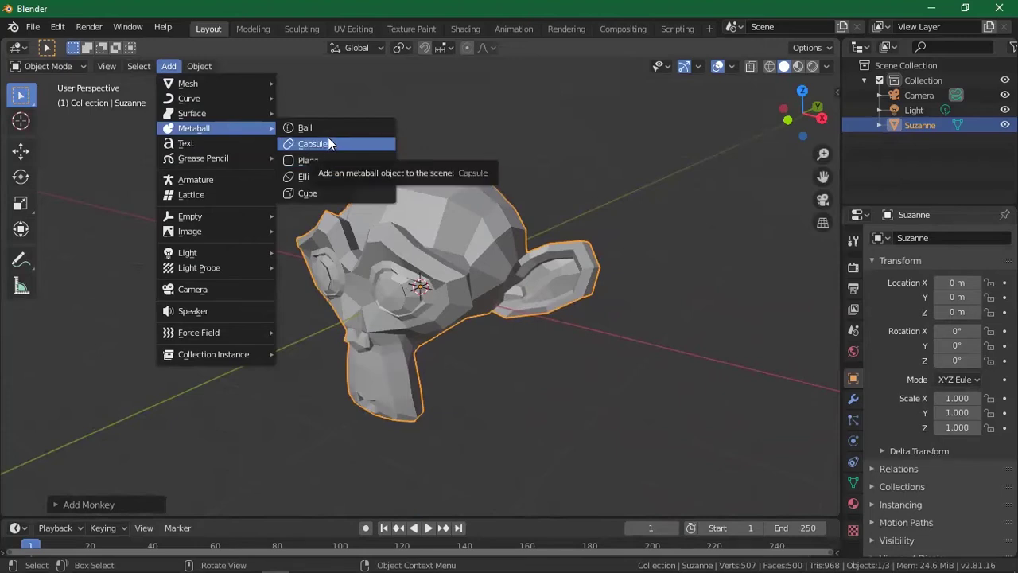
left_click(228, 145)
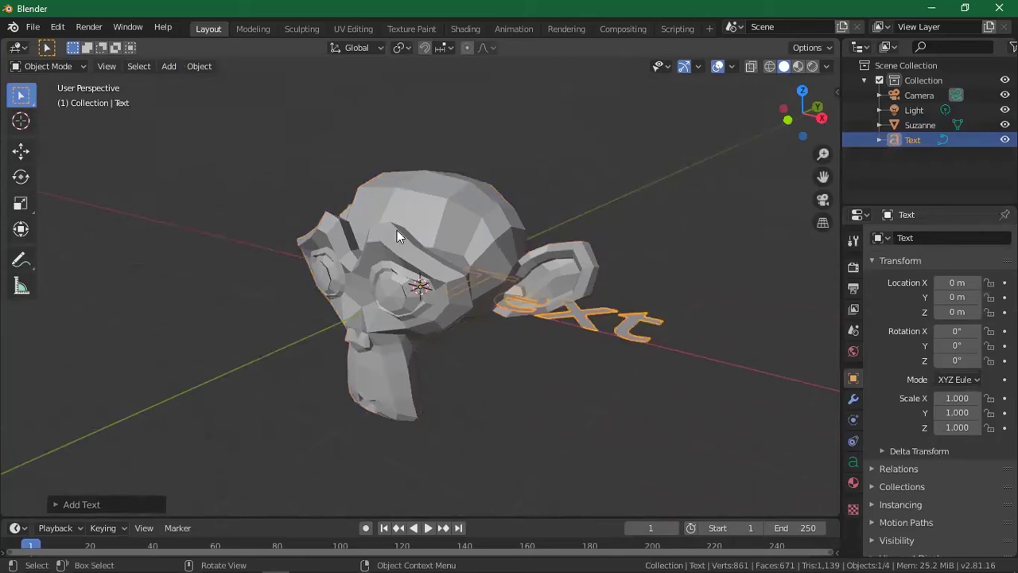
Delete the monkey head, keeping the text object
left_click(415, 209)
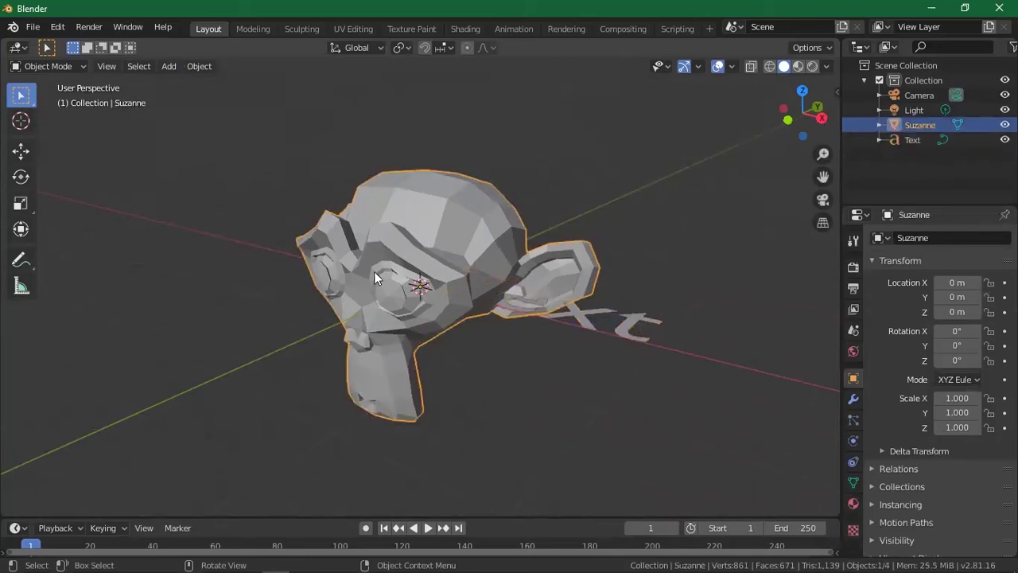
key("x")
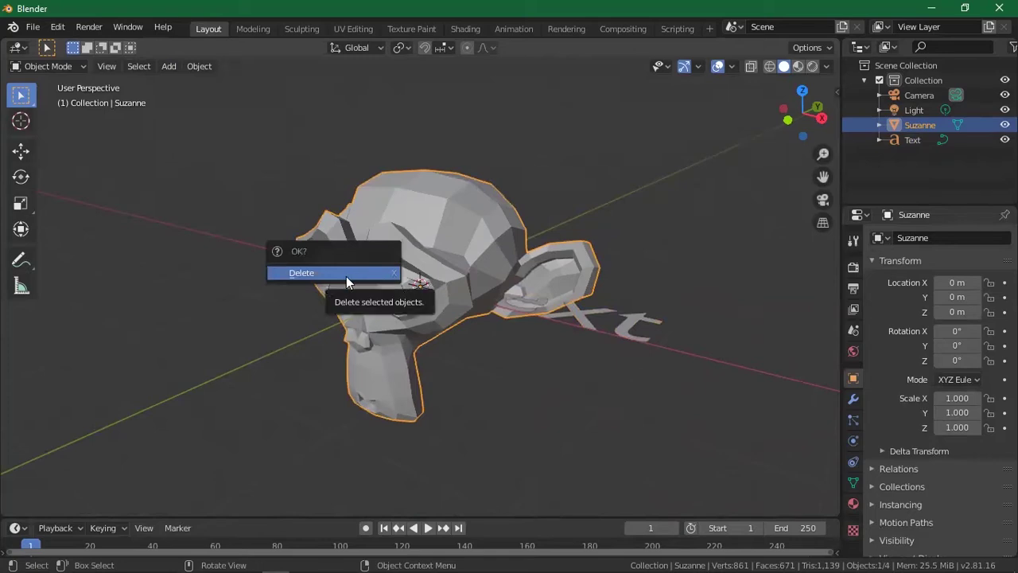
left_click(347, 278)
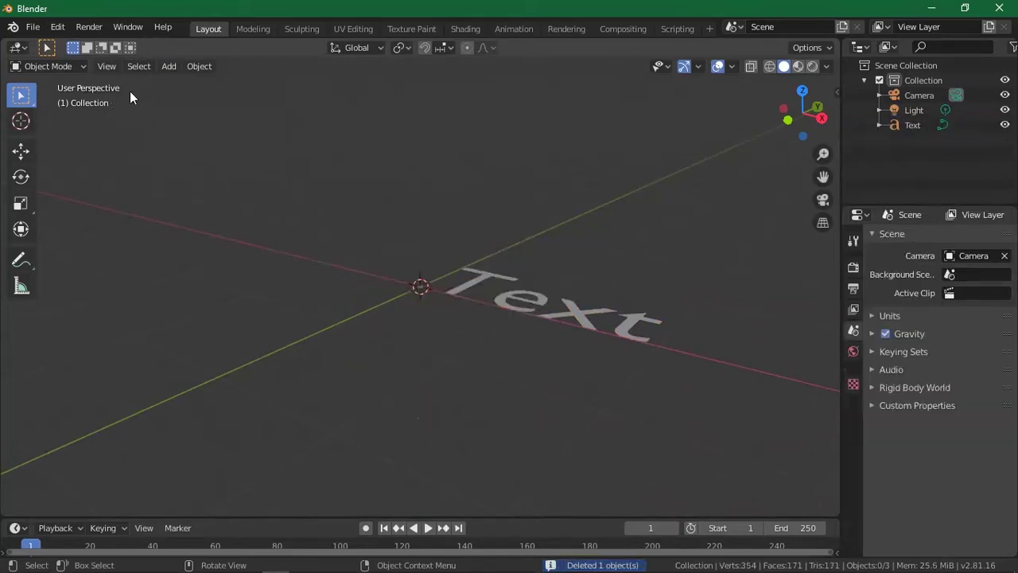
left_click(167, 68)
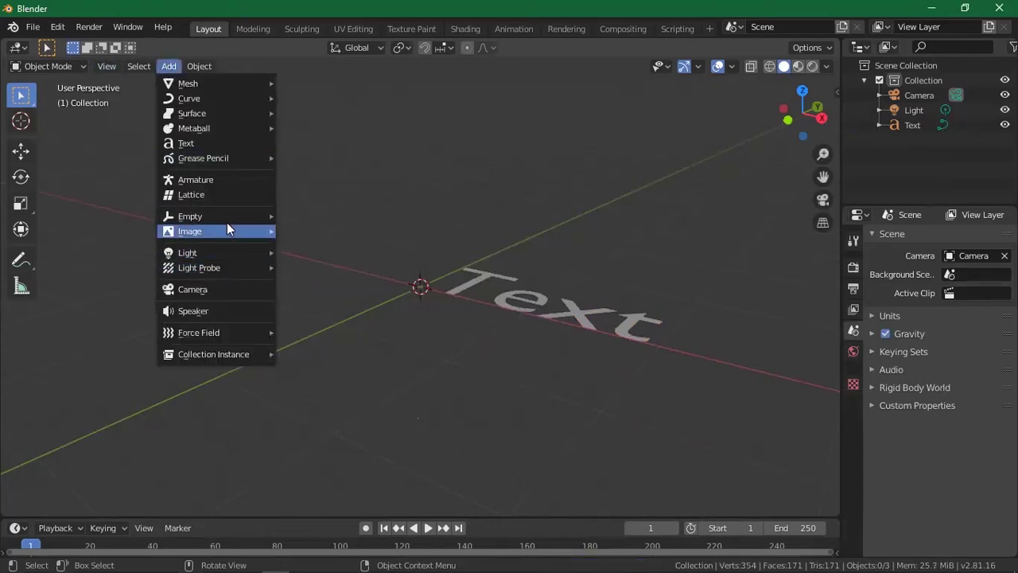
mouse_move(226, 221)
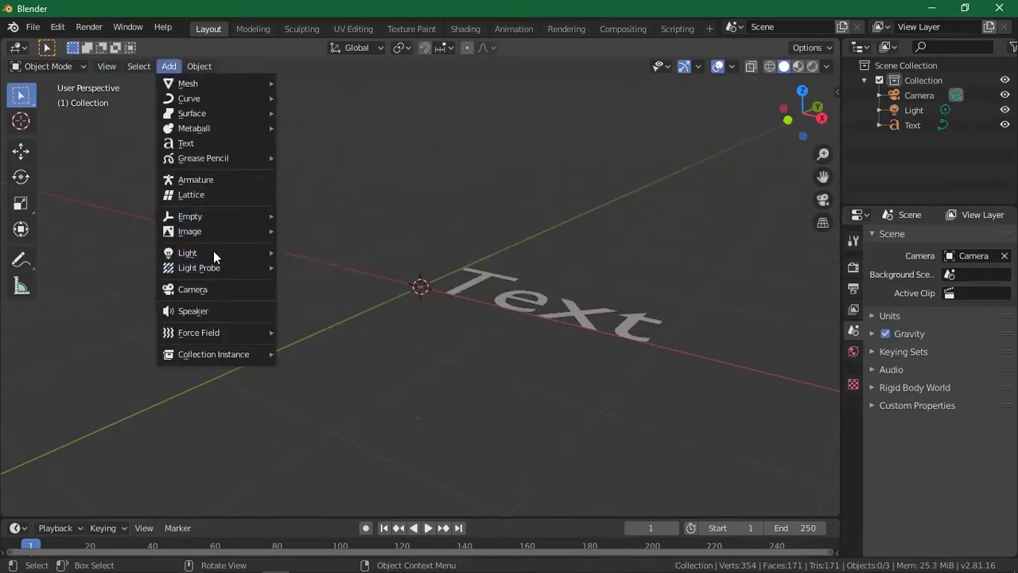
mouse_move(210, 255)
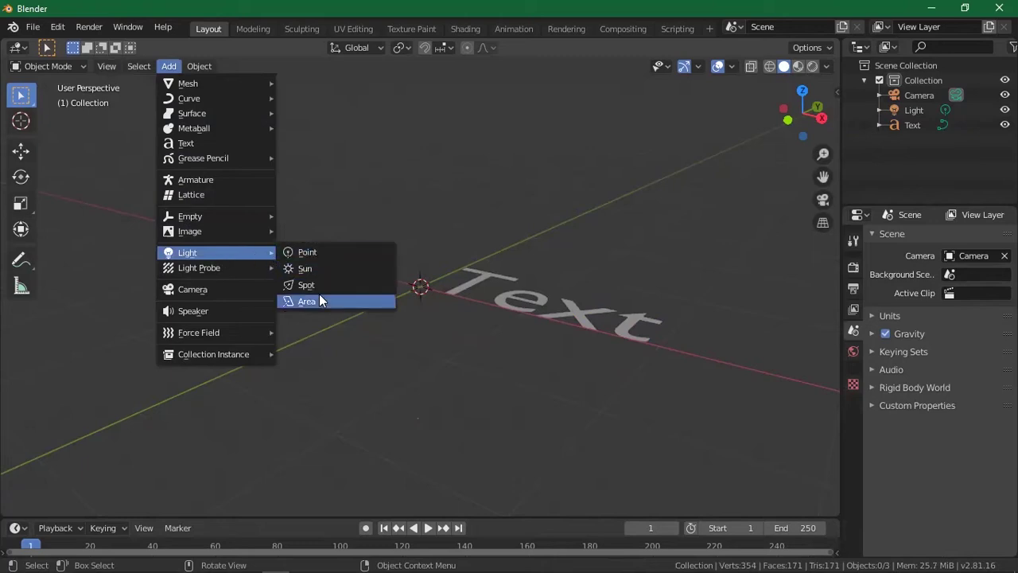
mouse_move(233, 268)
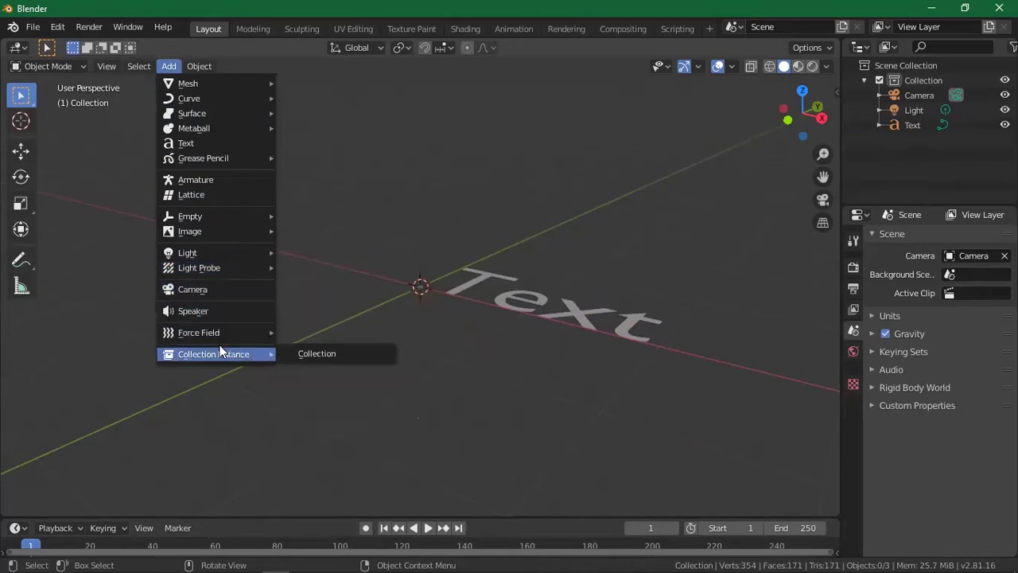
mouse_move(213, 333)
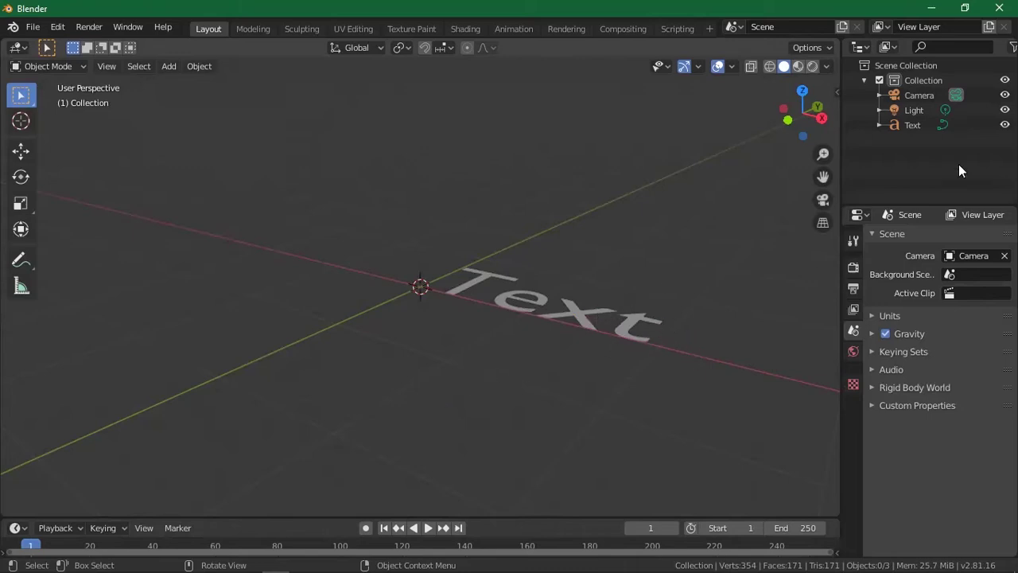
Replace the text object's default wording in Edit Mode with a word beginning "Clubtang"
left_click(912, 125)
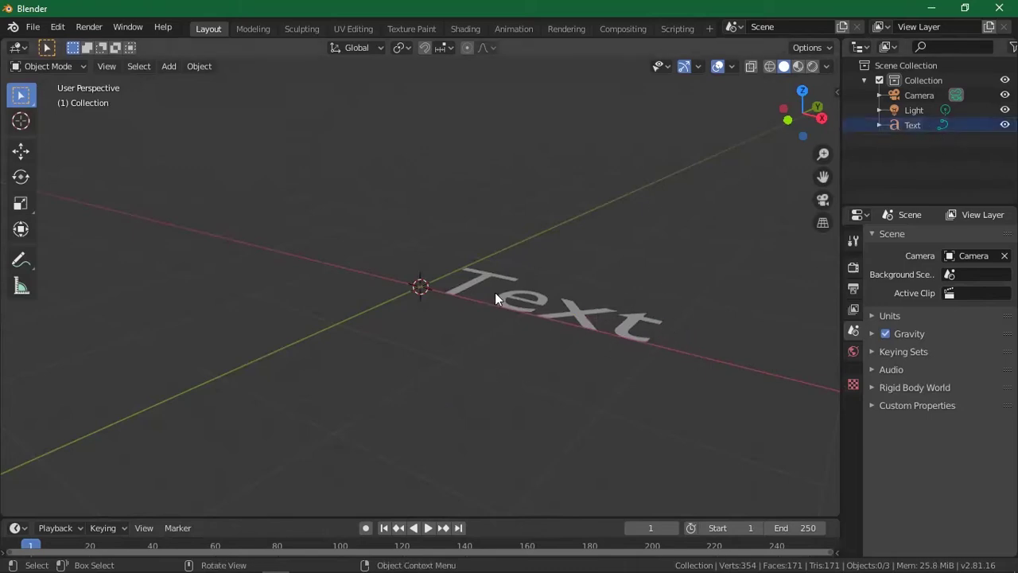
left_click(469, 285)
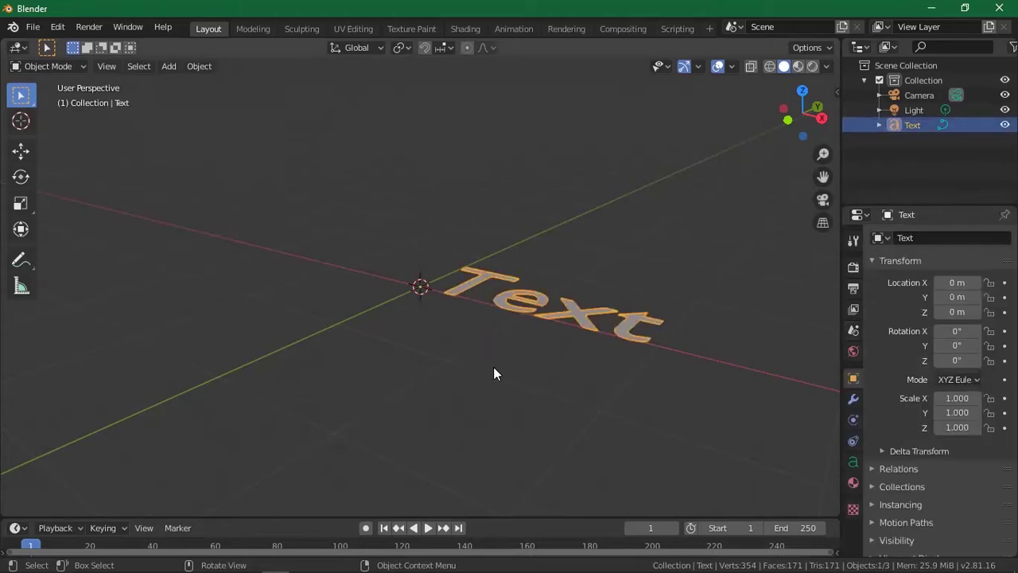
key("Tab")
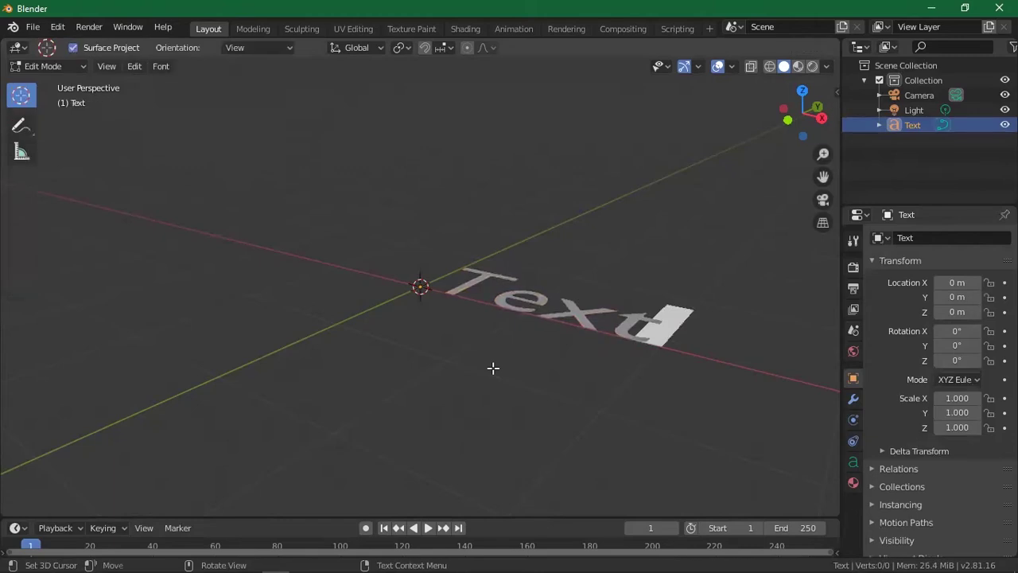
key("BackSpace")
key("BackSpace")
key("BackSpace")
key("BackSpace")
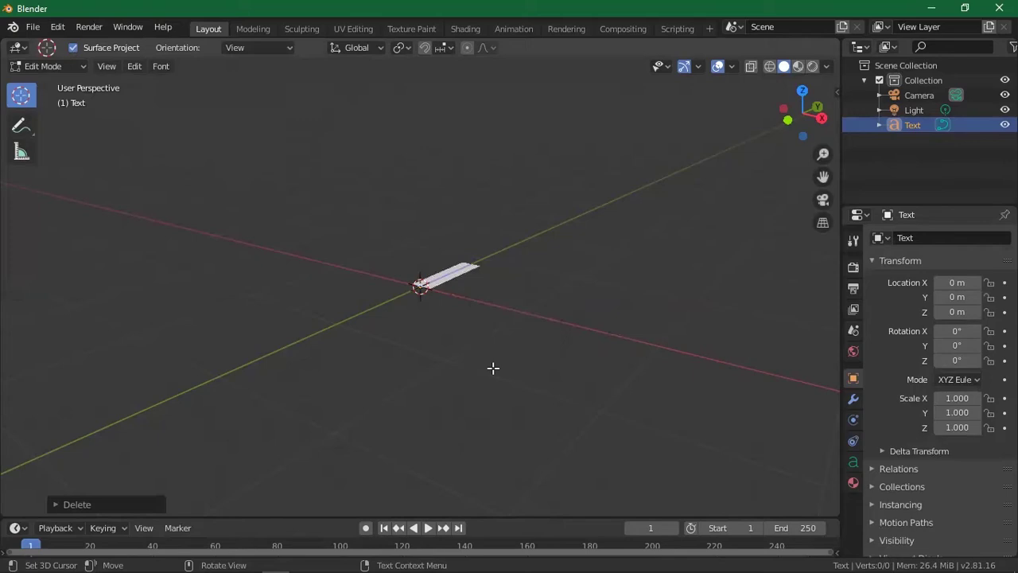
type("Club")
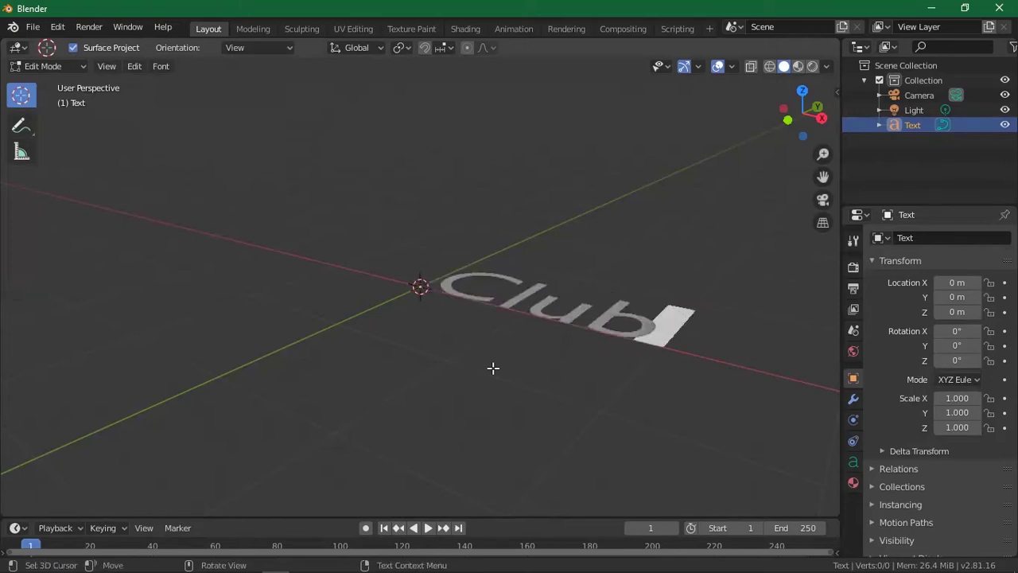
type("tar")
key("BackSpace")
key("BackSpace")
key("BackSpace")
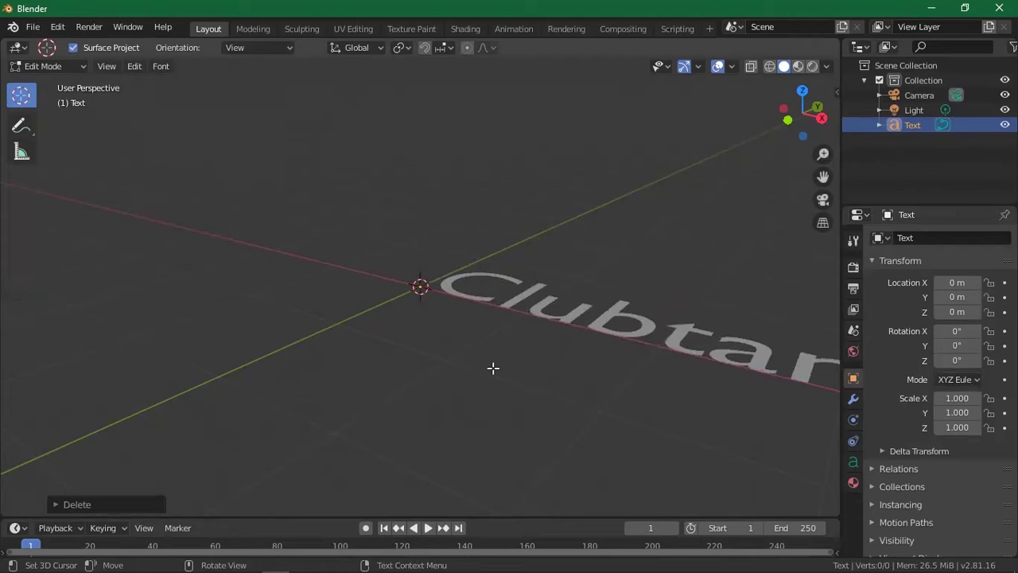
type("tar")
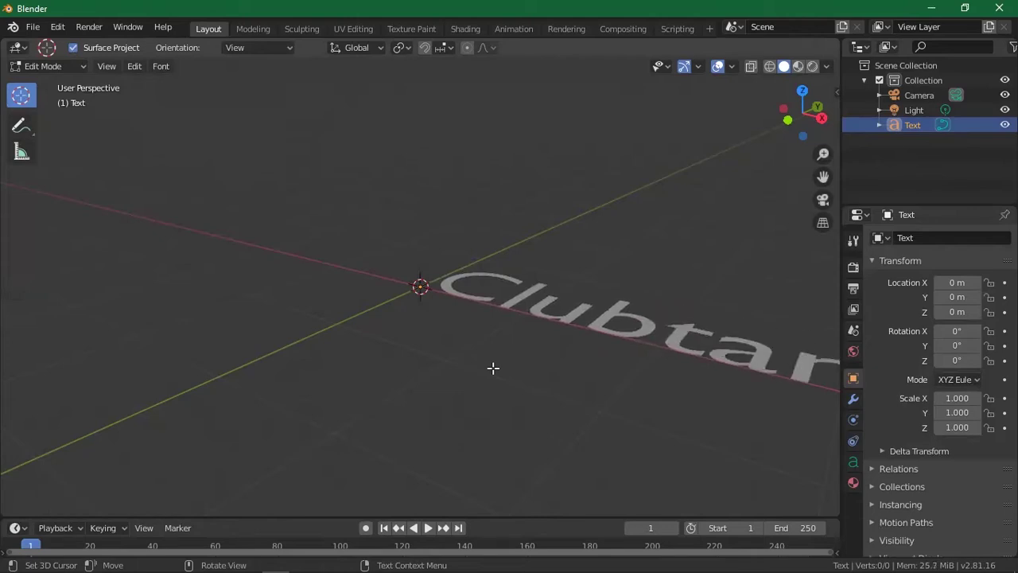
Pan, zoom and orbit the viewport to inspect the edited text along the X axis
left_click(215, 119)
left_click(420, 285)
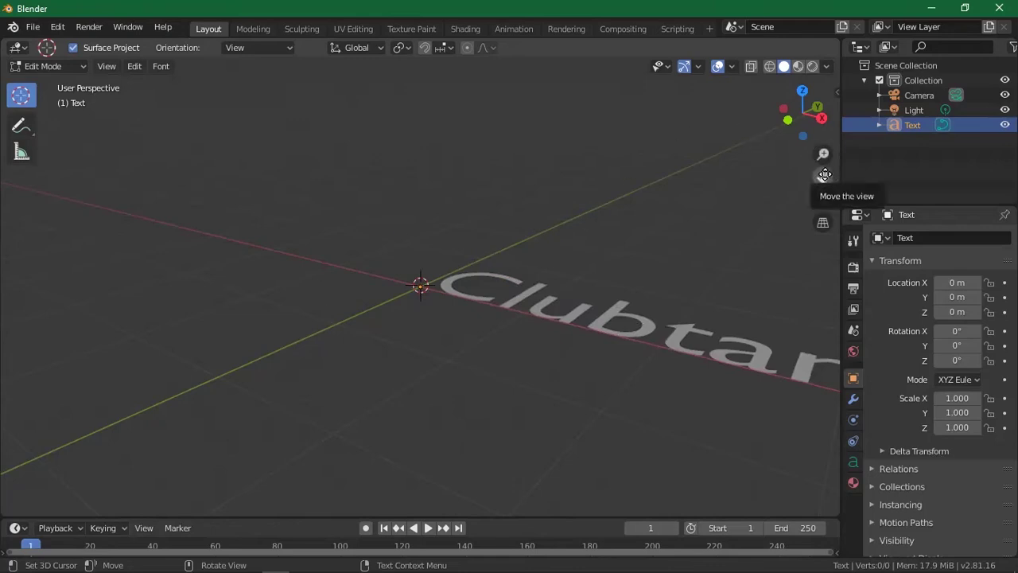
left_click_drag(825, 175, 724, 157)
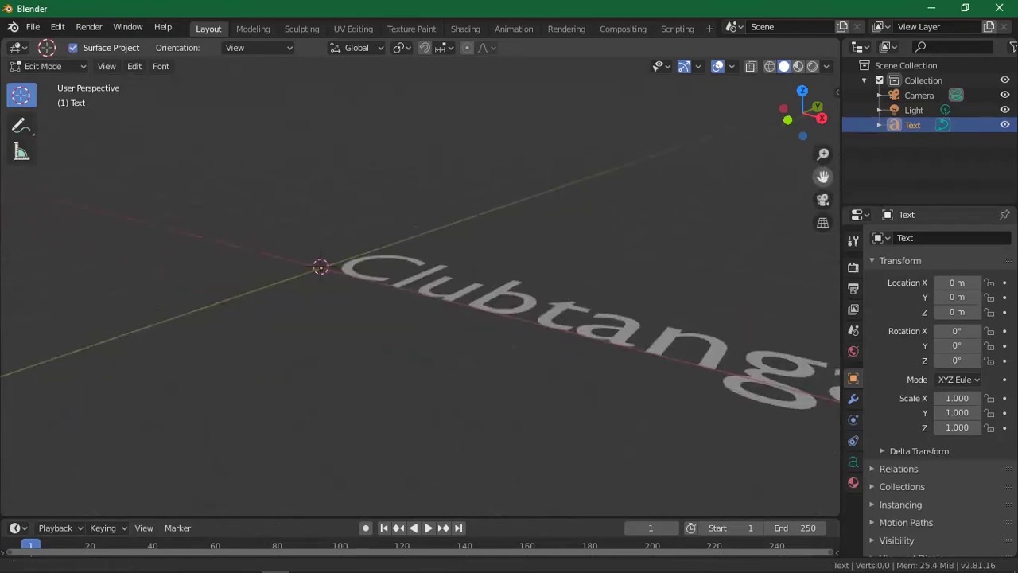
left_click_drag(823, 154, 819, 203)
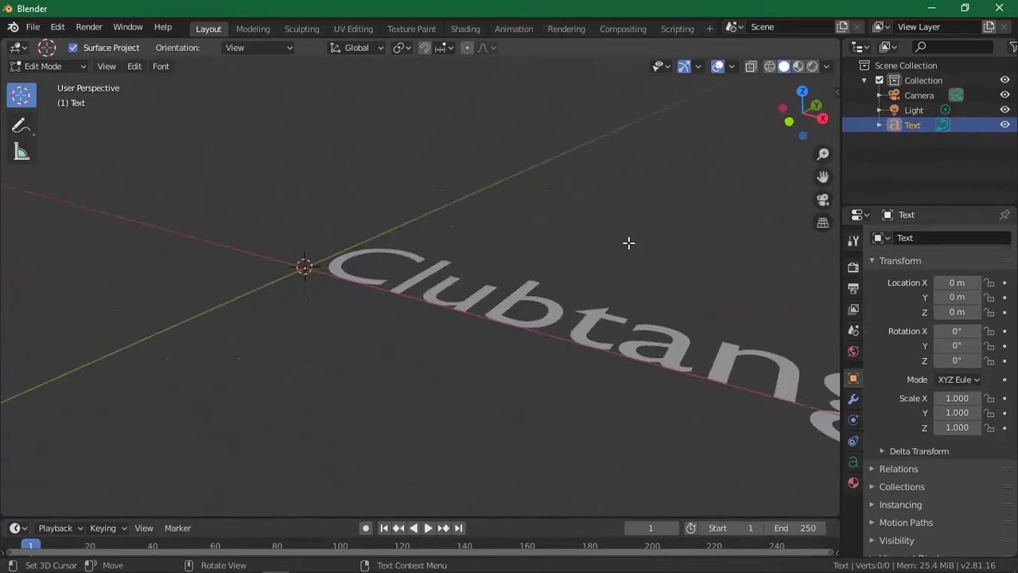
middle_click_drag(626, 236, 510, 220)
middle_click_drag(629, 216, 628, 249)
mouse_move(794, 123)
left_mouse_down()
mouse_move(803, 129)
mouse_move(790, 121)
mouse_move(810, 123)
mouse_move(802, 120)
left_mouse_up()
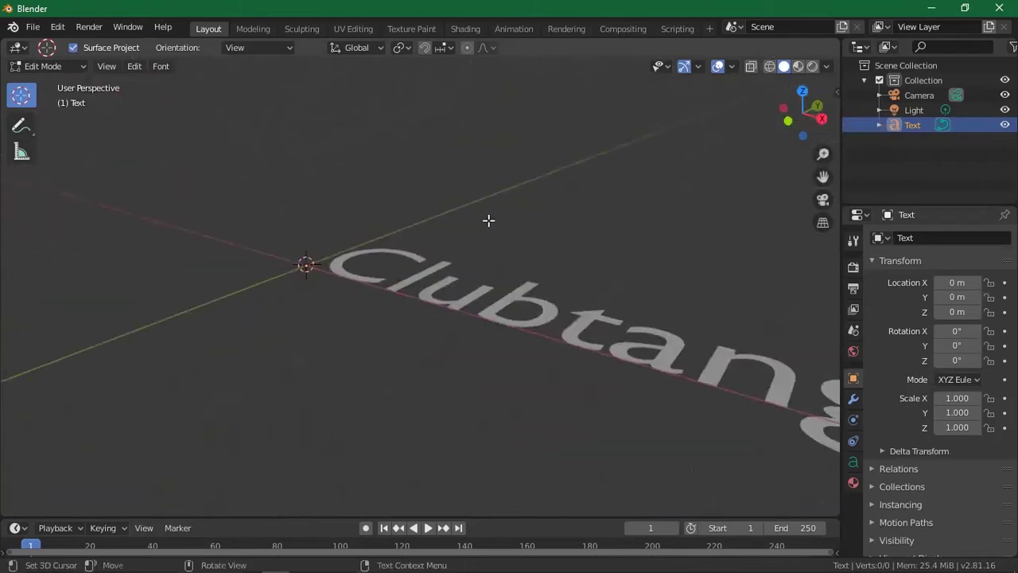
Leave Edit Mode and return the "Clubtangaza" text object to Object Mode
middle_click_drag(387, 168, 409, 209)
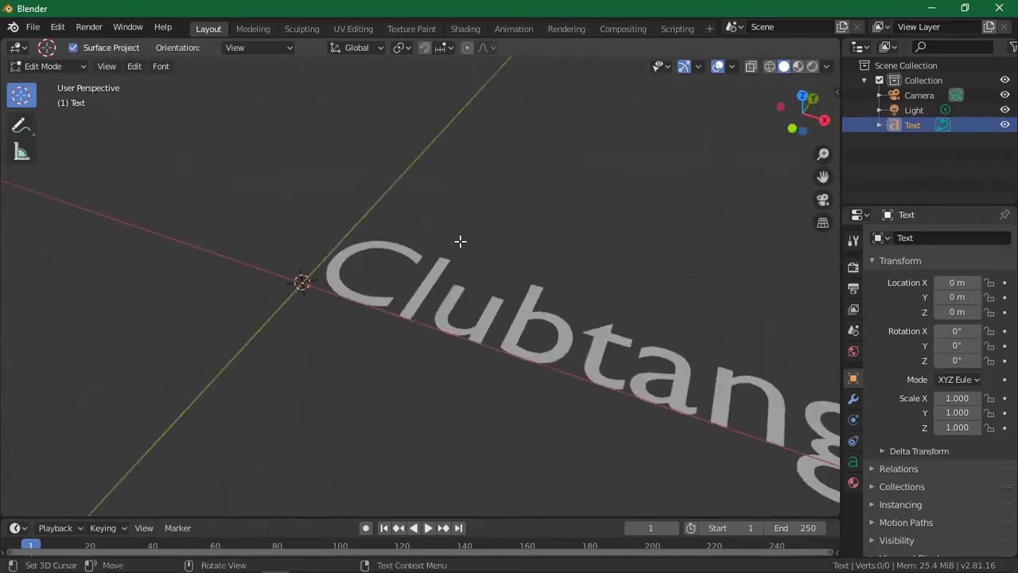
middle_click_drag(489, 241, 520, 246)
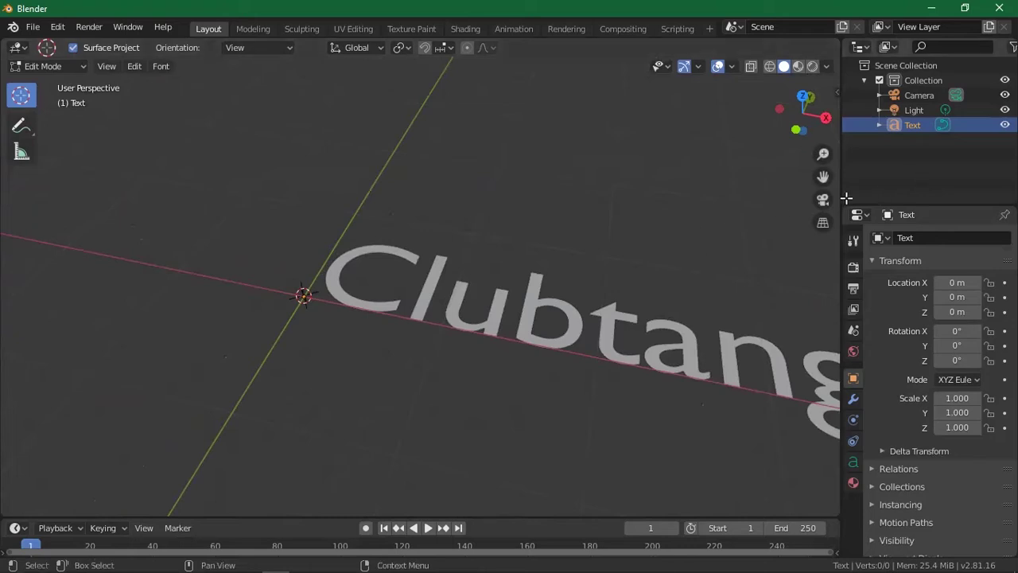
left_click_drag(824, 176, 562, 278)
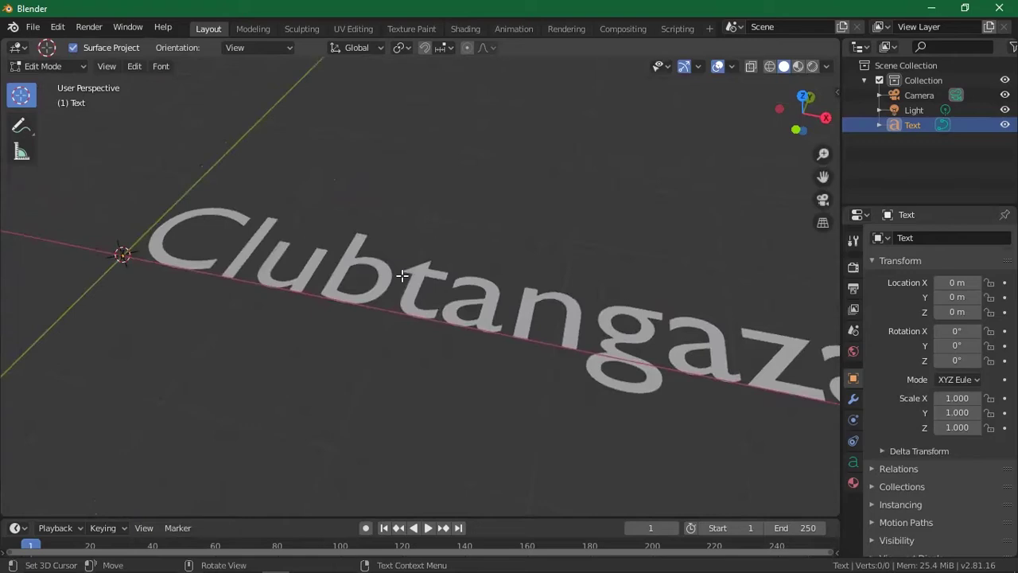
scroll(453, 226, "down", 2)
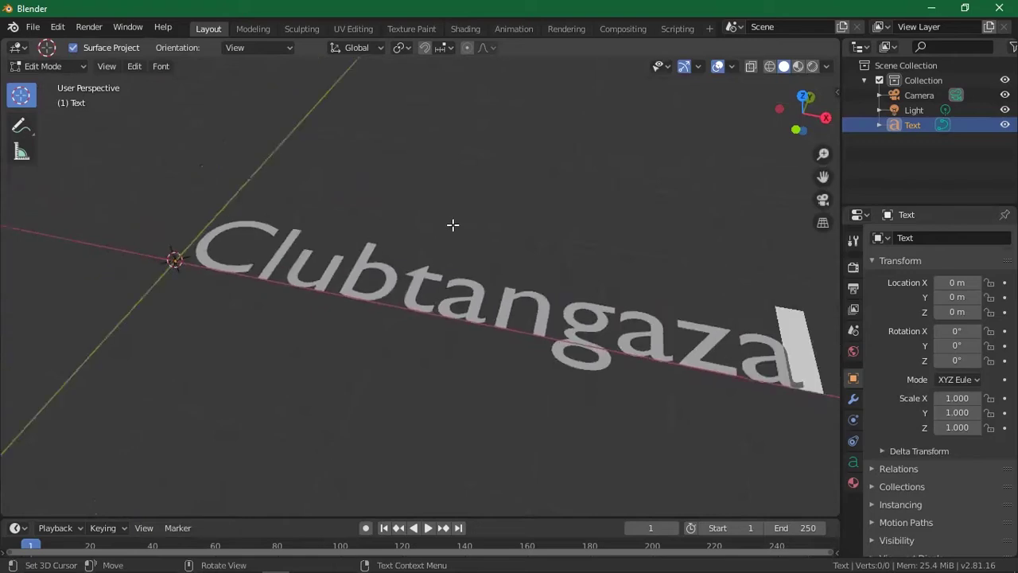
scroll(453, 225, "down", 2)
scroll(453, 225, "down", 2)
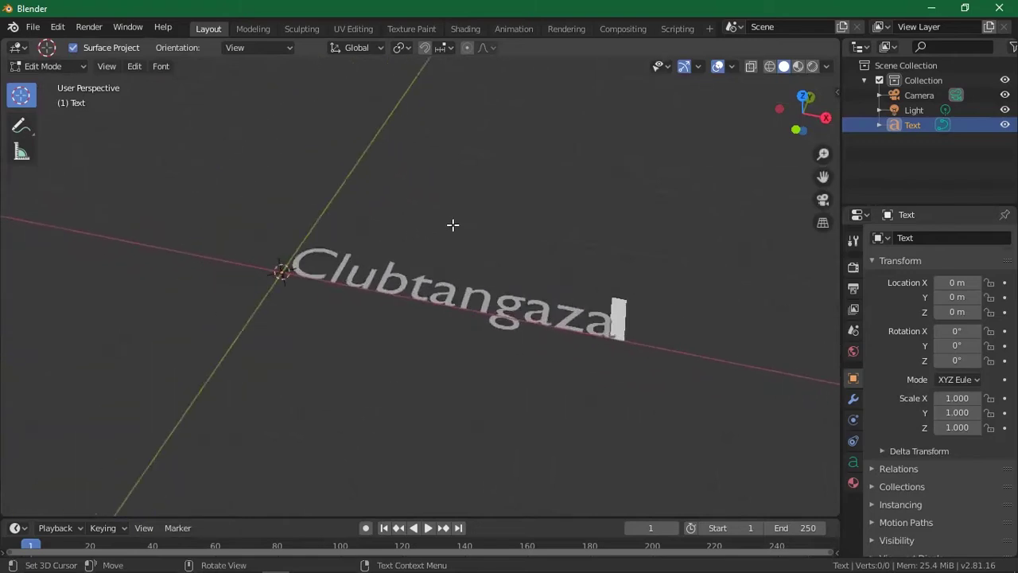
scroll(453, 226, "up", 1)
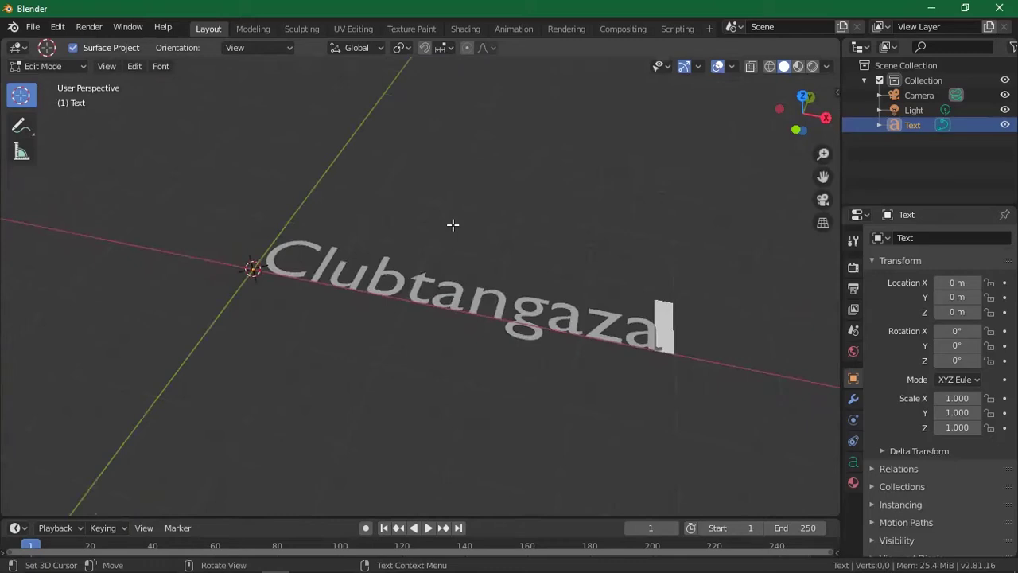
key("Tab")
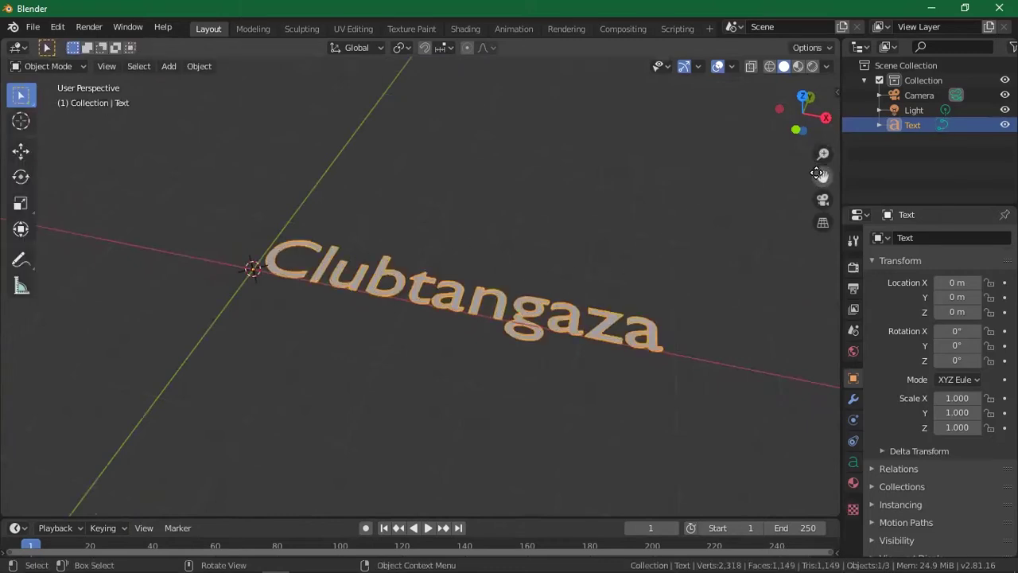
Rotate the text object 90° about the global X axis so that it stands upright
left_click_drag(802, 112, 767, 139)
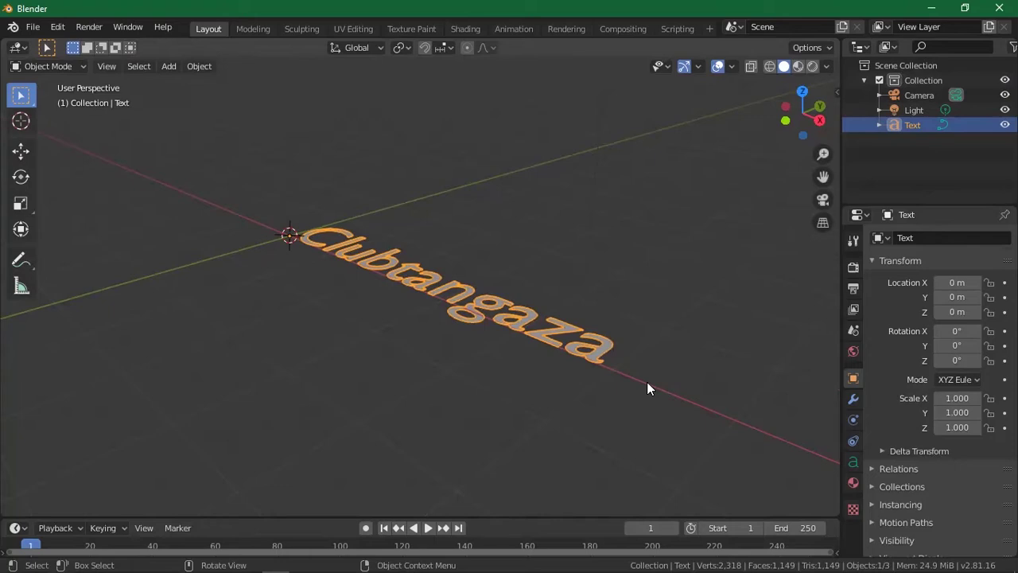
key("r")
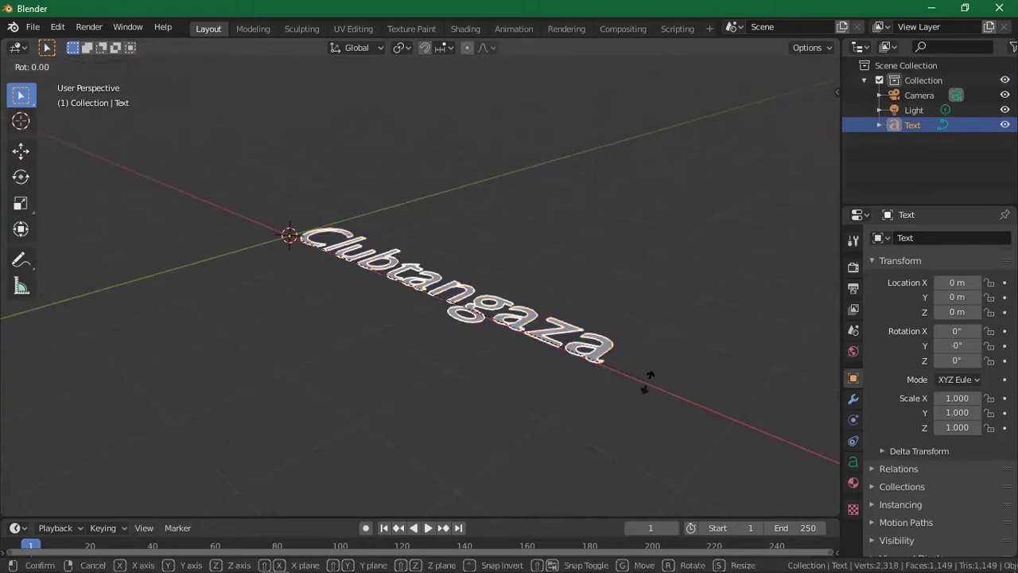
key("x")
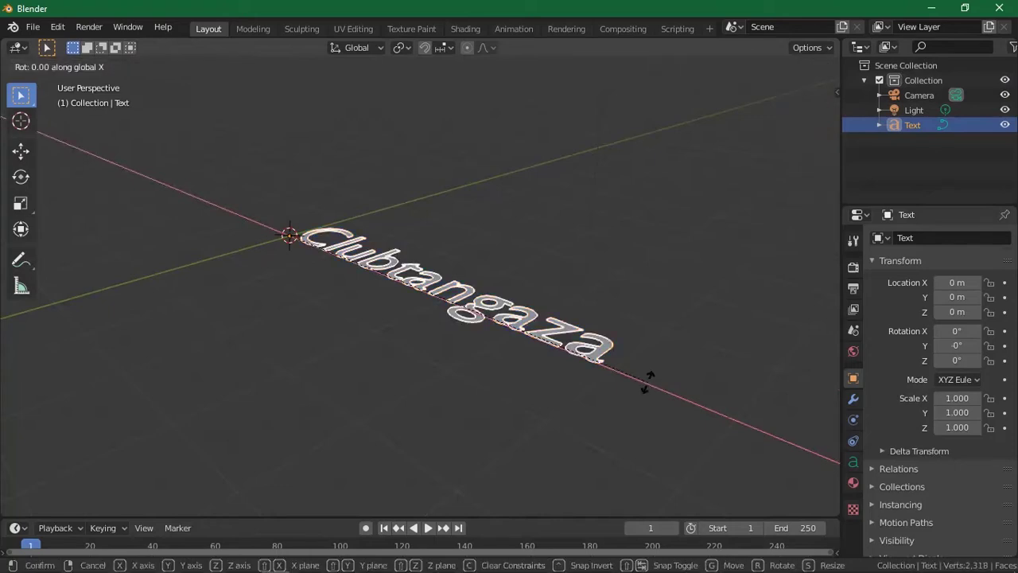
type("90")
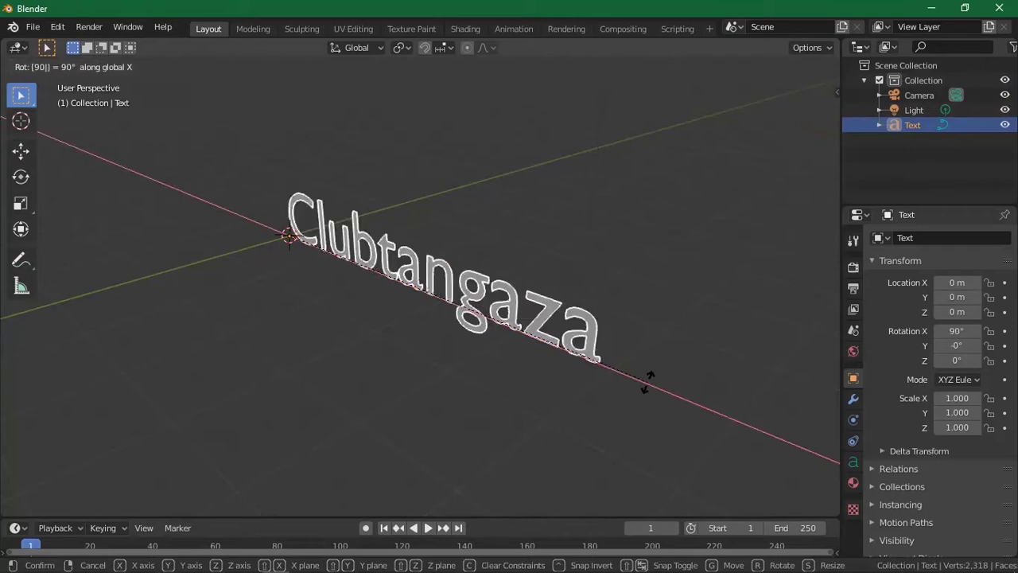
key("Return")
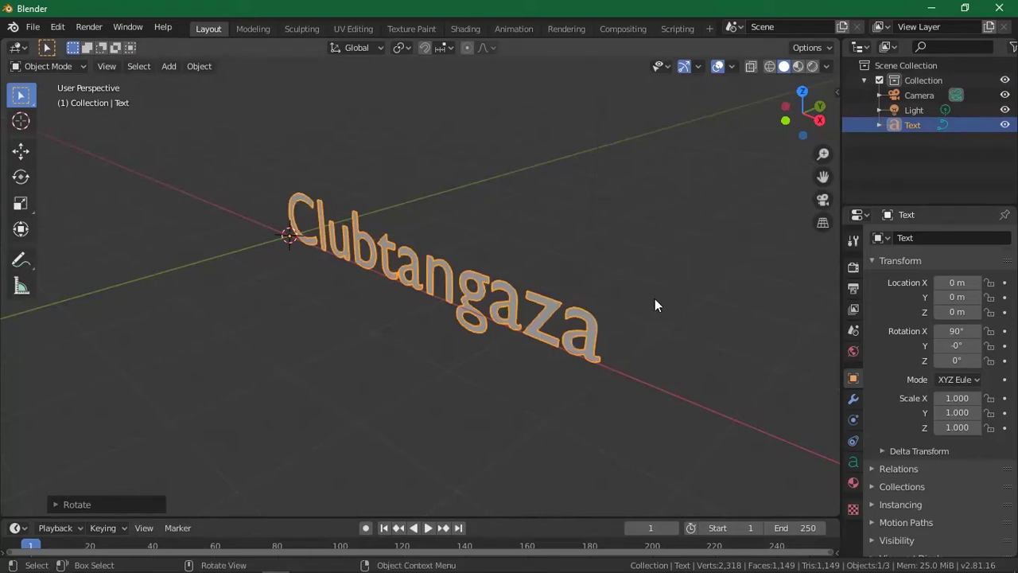
scroll(615, 342, "up", 3)
scroll(614, 342, "down", 1)
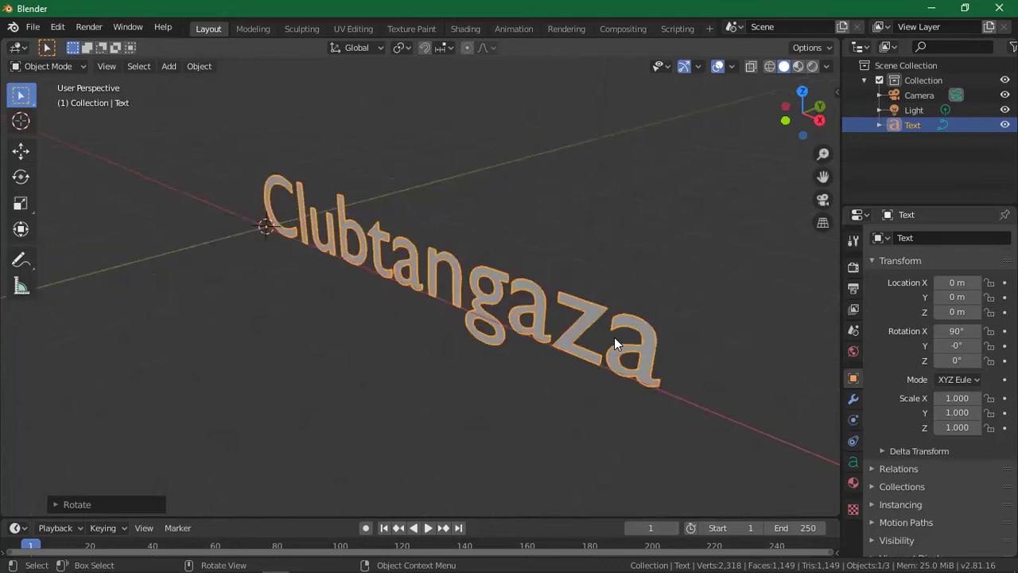
left_click(923, 125)
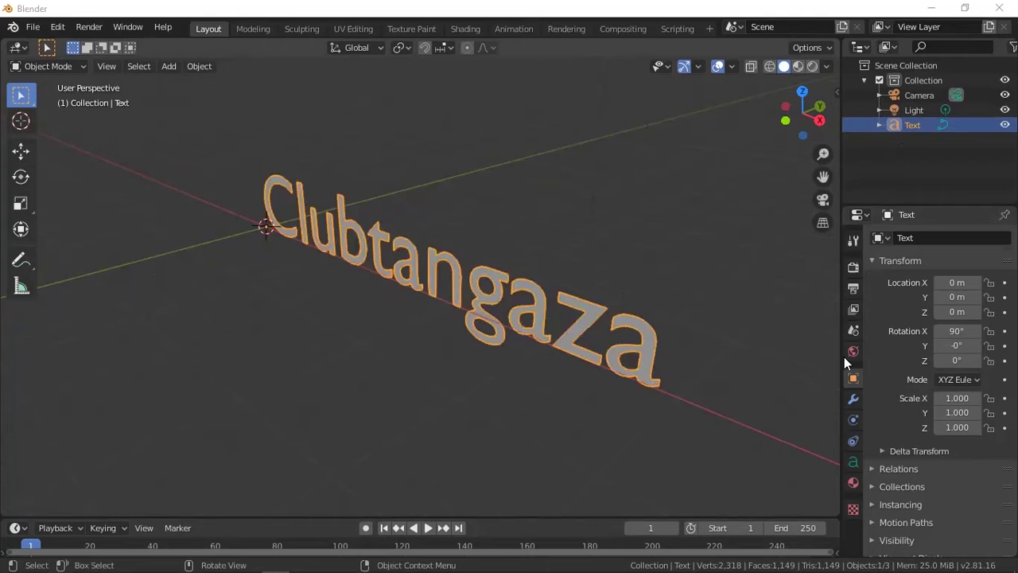
right_click(504, 319)
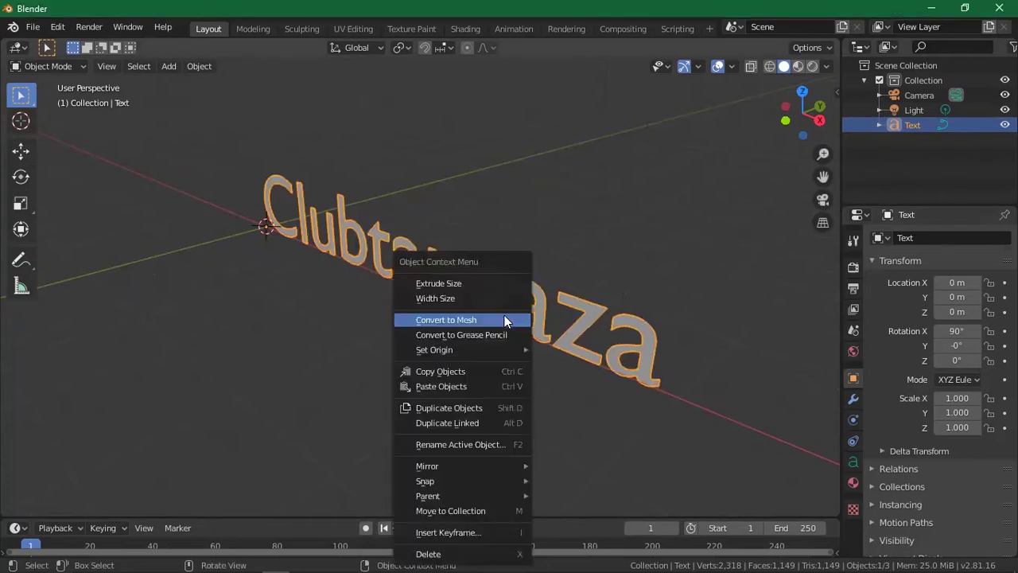
left_click(457, 320)
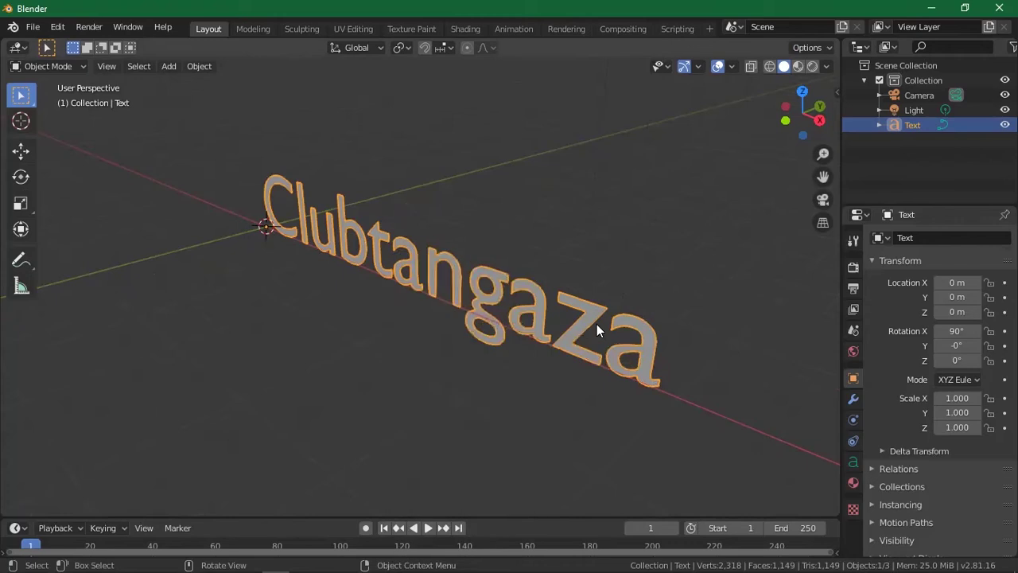
right_click(462, 288)
left_click(551, 301)
Try placing a duplicate of the text object slightly in front of the original, and undo the duplication
key("shift+d")
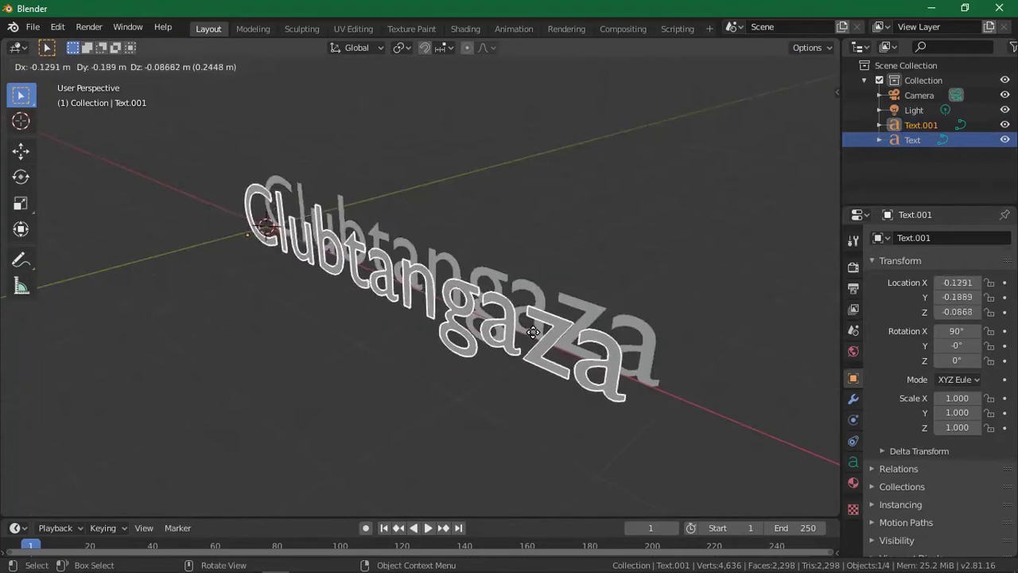
left_click(533, 333)
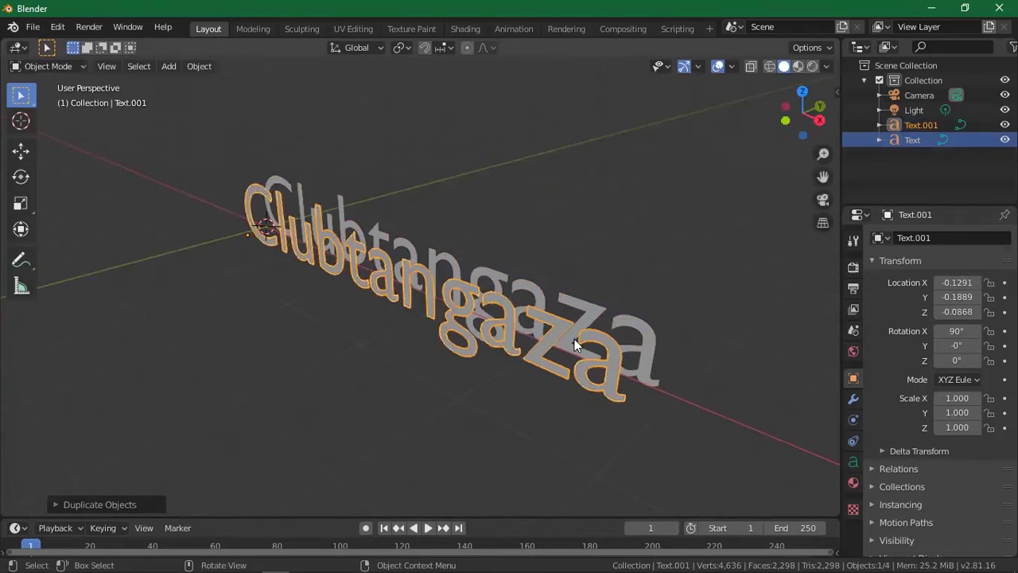
key("ctrl+z")
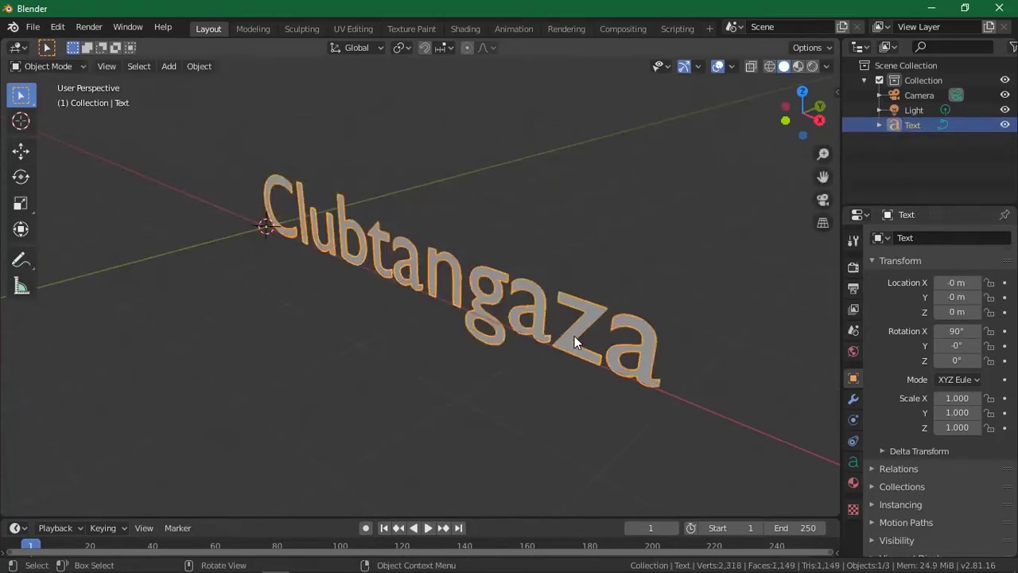
Duplicate the text object with an offset of about -0.21 m in X, -0.26 m in Y and -0.06 m in Z, and hide the copy
key("shift+d")
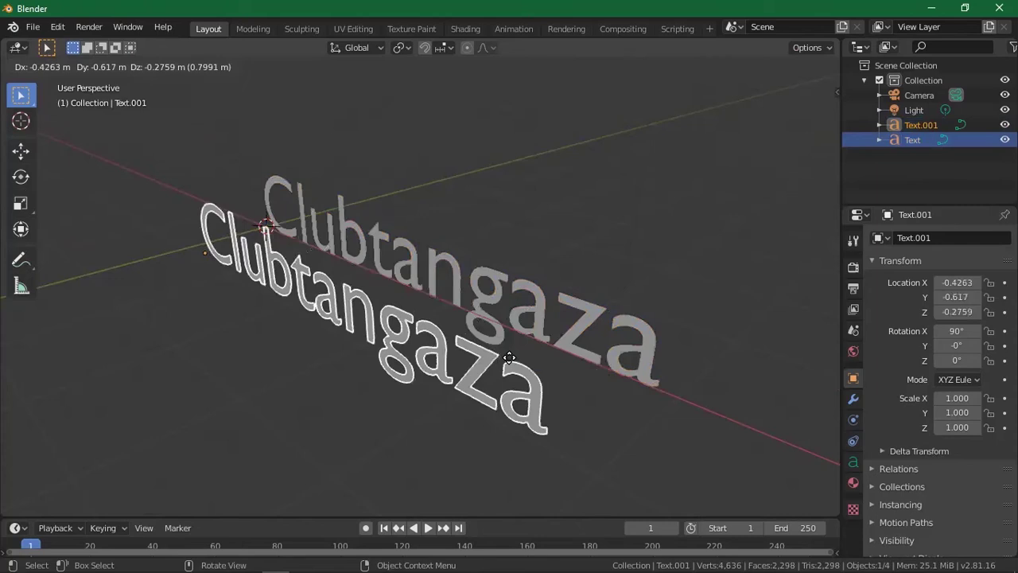
left_click(547, 342)
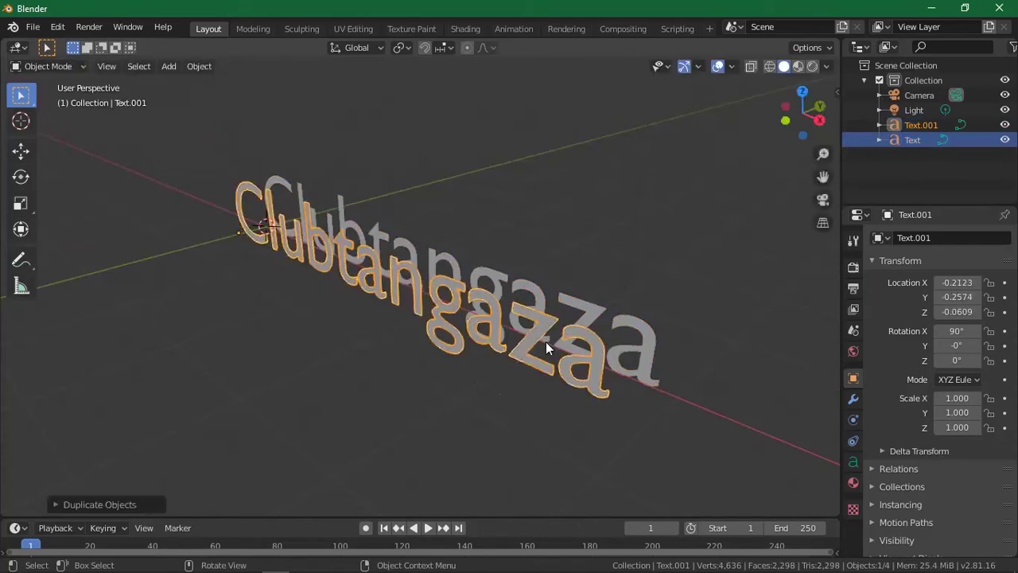
key("h")
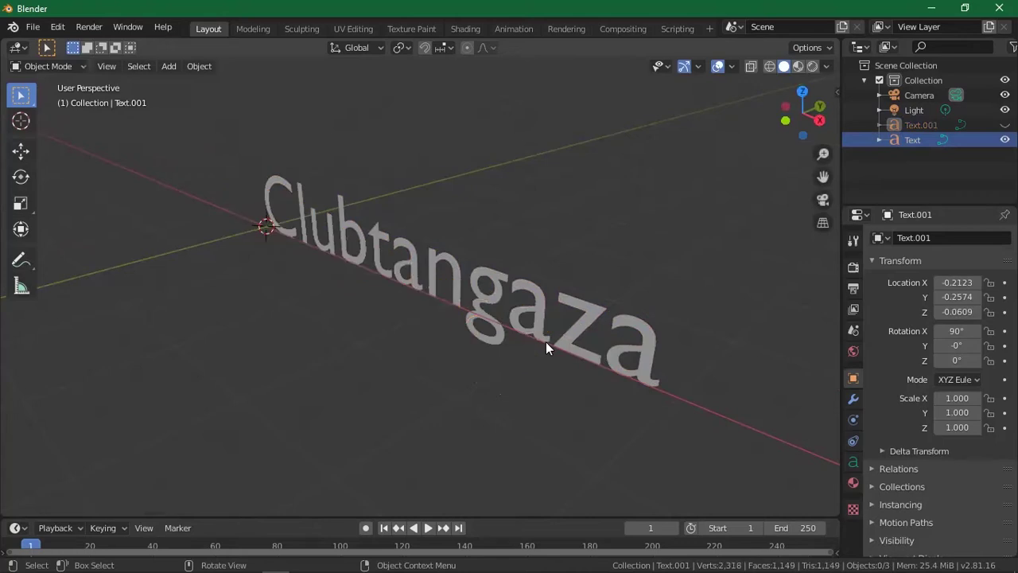
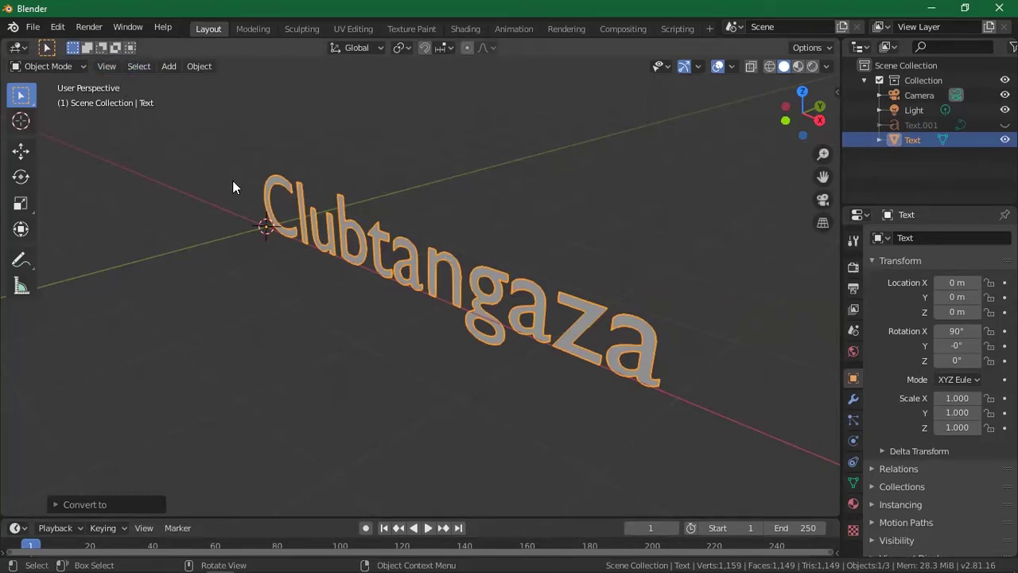
Switch the converted text mesh to Edit Mode and examine the vertices and faces of its letters
left_click(39, 68)
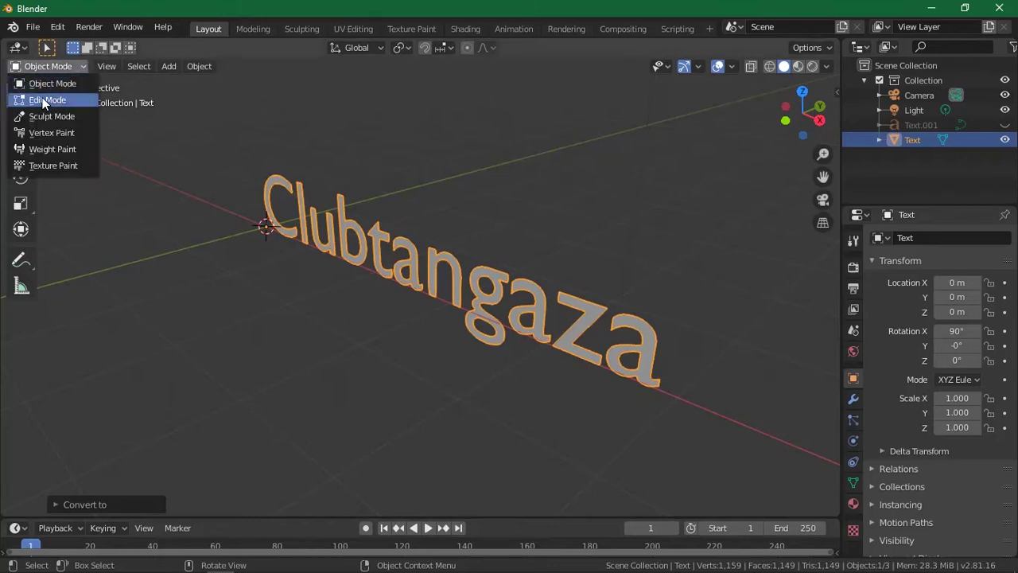
left_click(78, 107)
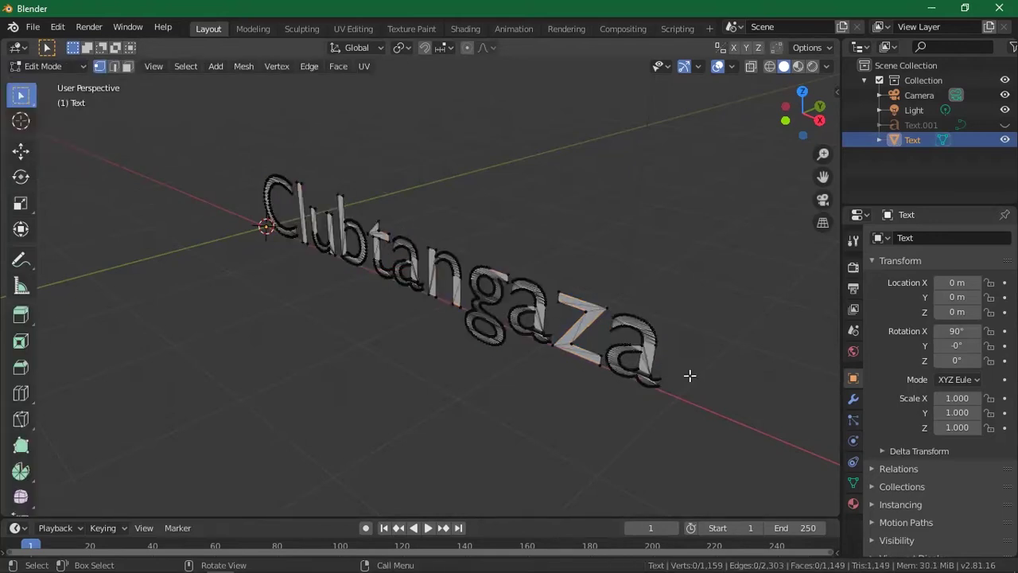
scroll(697, 404, "up", 1)
scroll(698, 404, "up", 2)
scroll(691, 375, "down", 1)
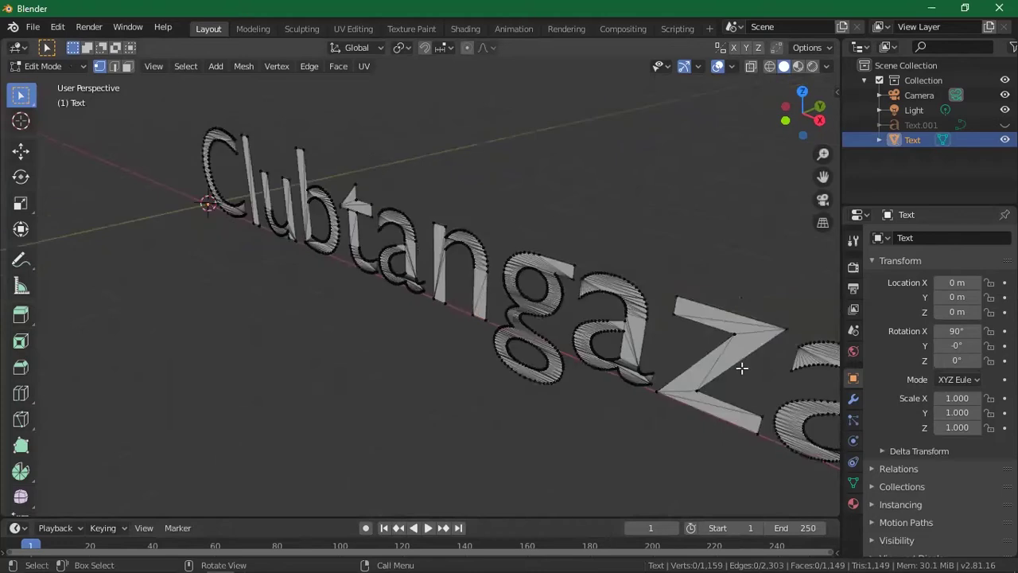
scroll(742, 370, "down", 1)
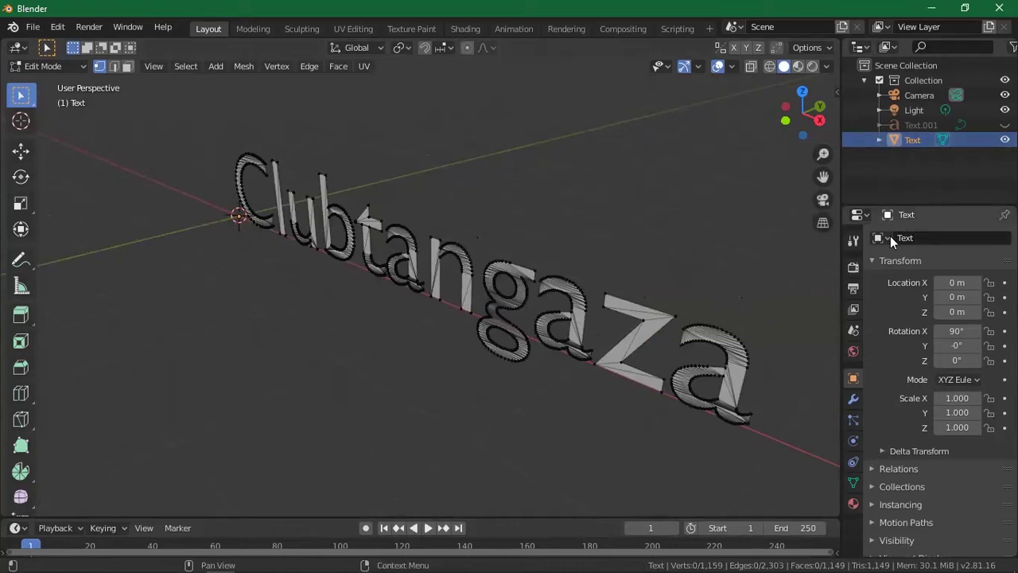
Add a Solidify modifier to the text mesh and set its thickness to 0.22 m
left_click(853, 399)
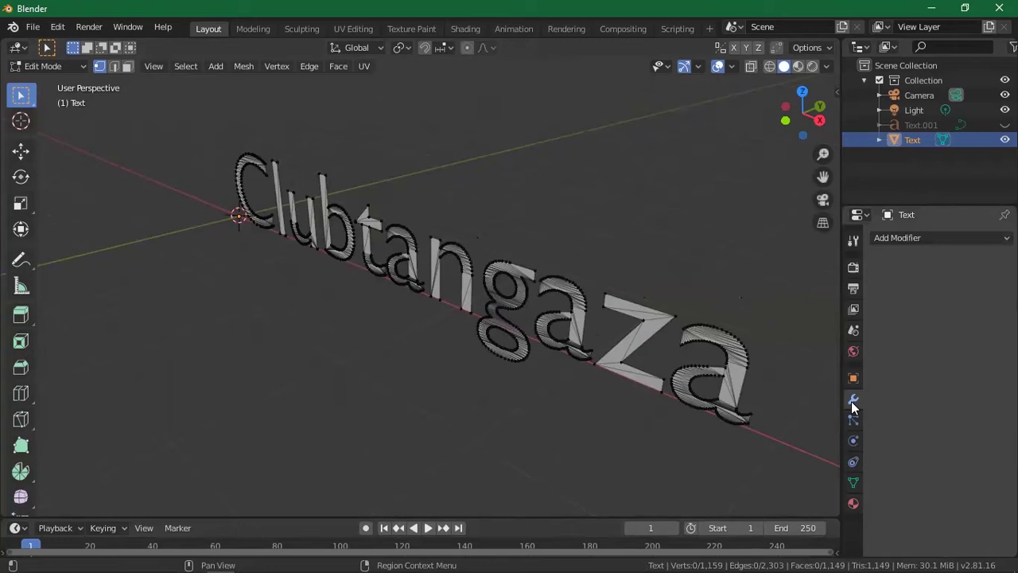
left_click(891, 238)
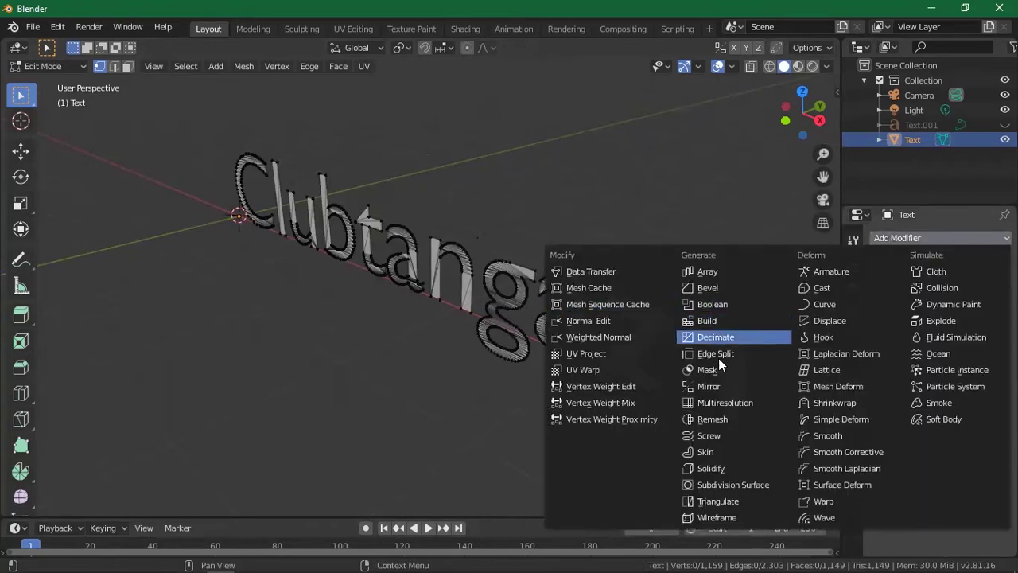
left_click(723, 471)
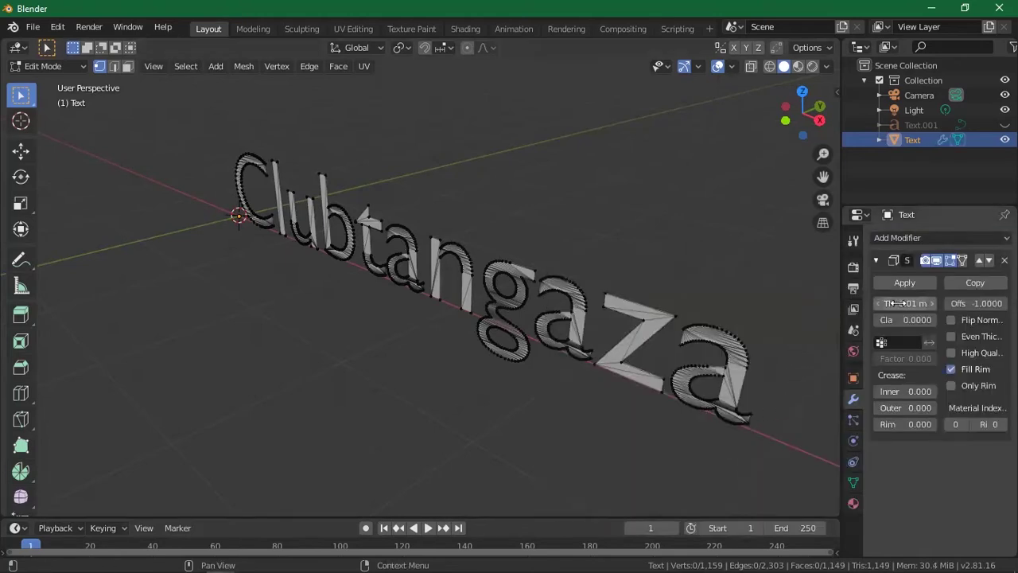
left_click_drag(896, 303, 951, 303)
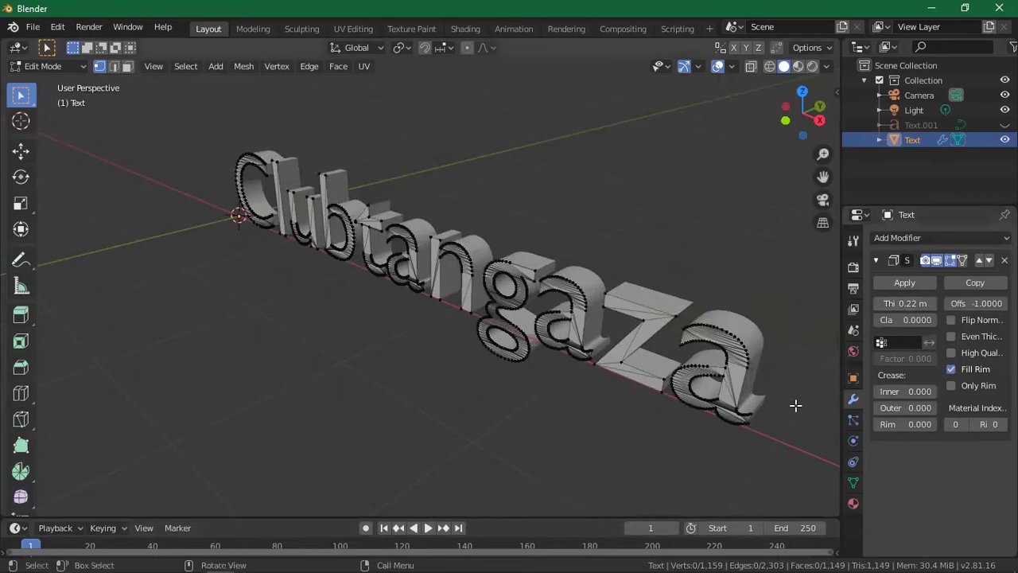
Add a Bevel modifier to the text mesh below the Solidify modifier
scroll(794, 406, "up", 2)
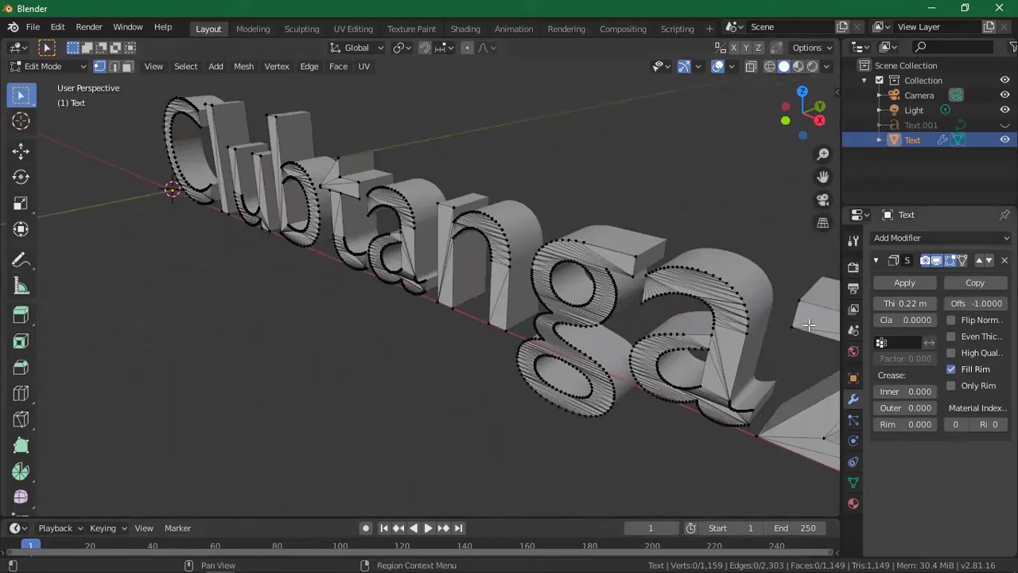
left_click_drag(786, 118, 783, 183)
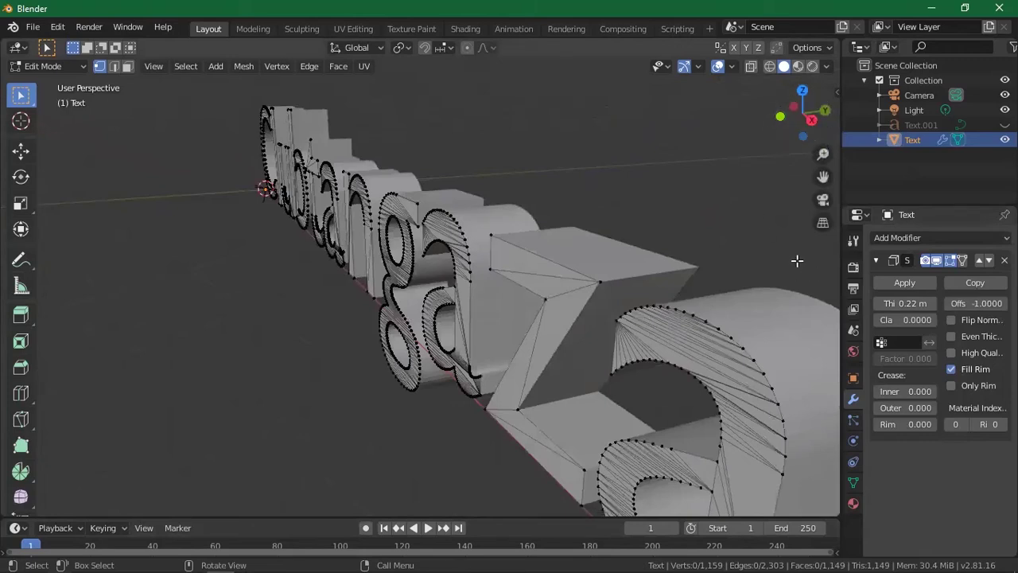
left_click(911, 239)
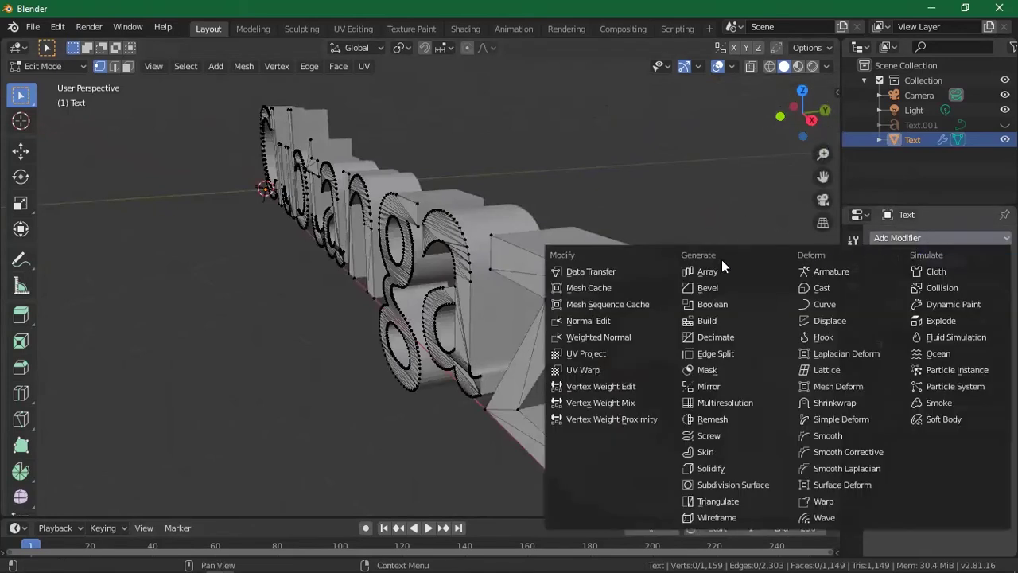
left_click(698, 290)
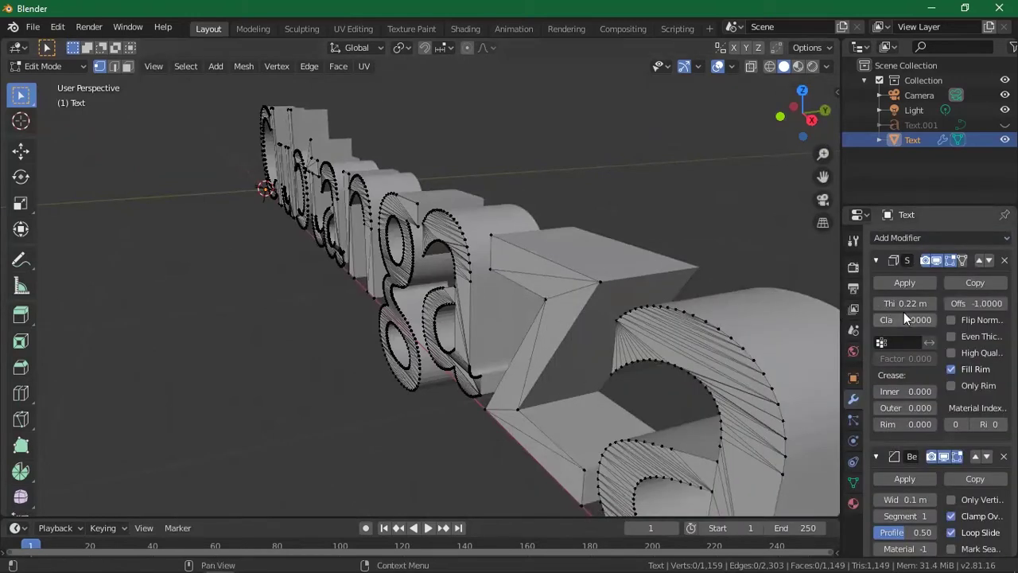
Review the Solidify and Bevel modifier settings of the text mesh and collapse both modifiers
scroll(947, 408, "down", 1)
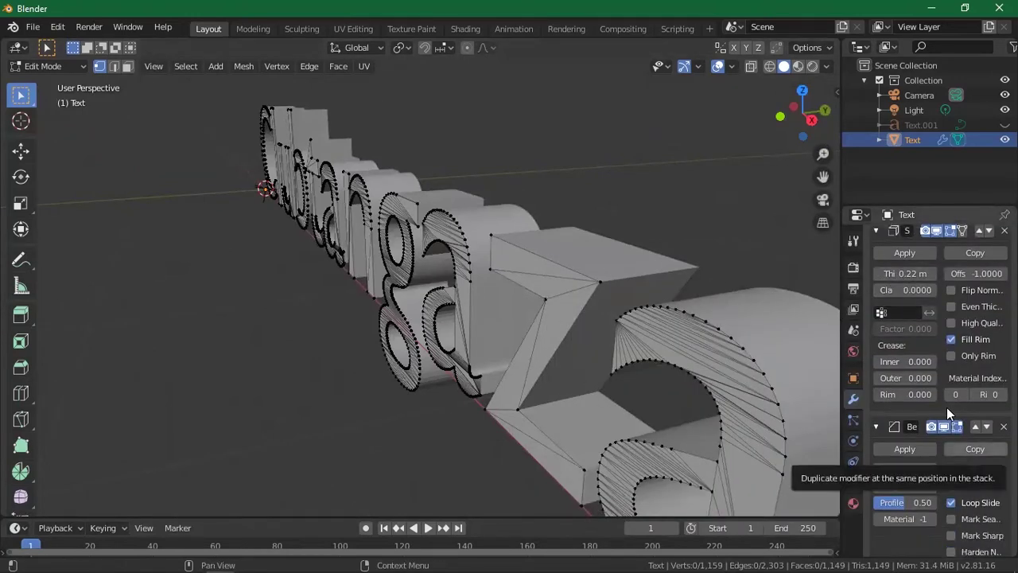
scroll(938, 286, "up", 1)
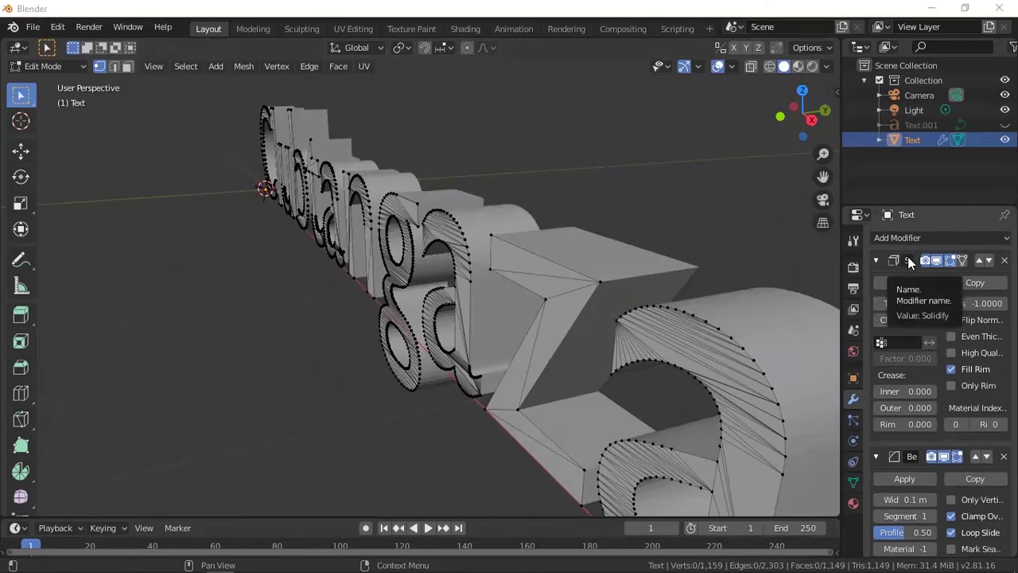
scroll(932, 385, "down", 2)
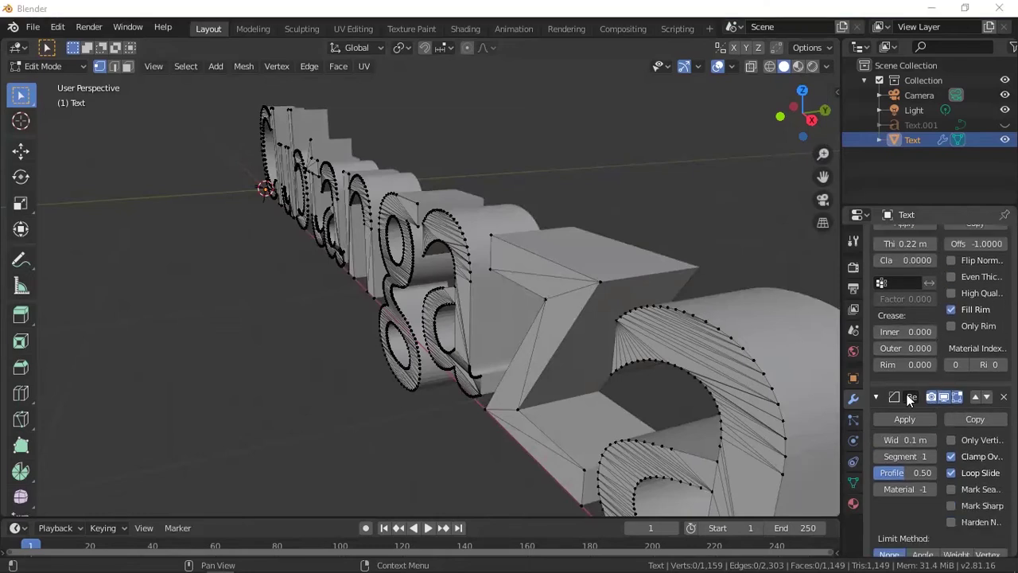
scroll(896, 398, "up", 2)
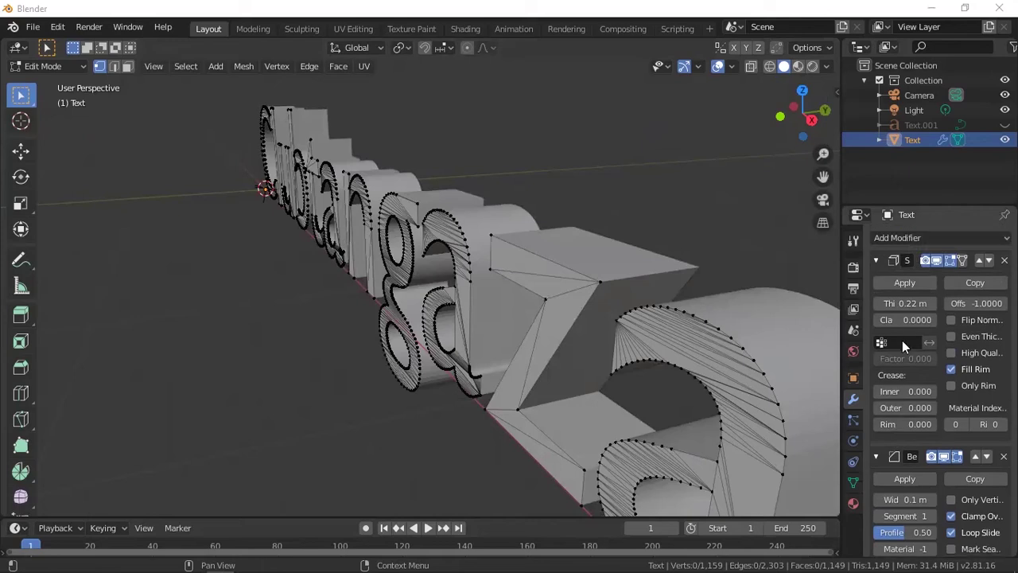
left_click(876, 261)
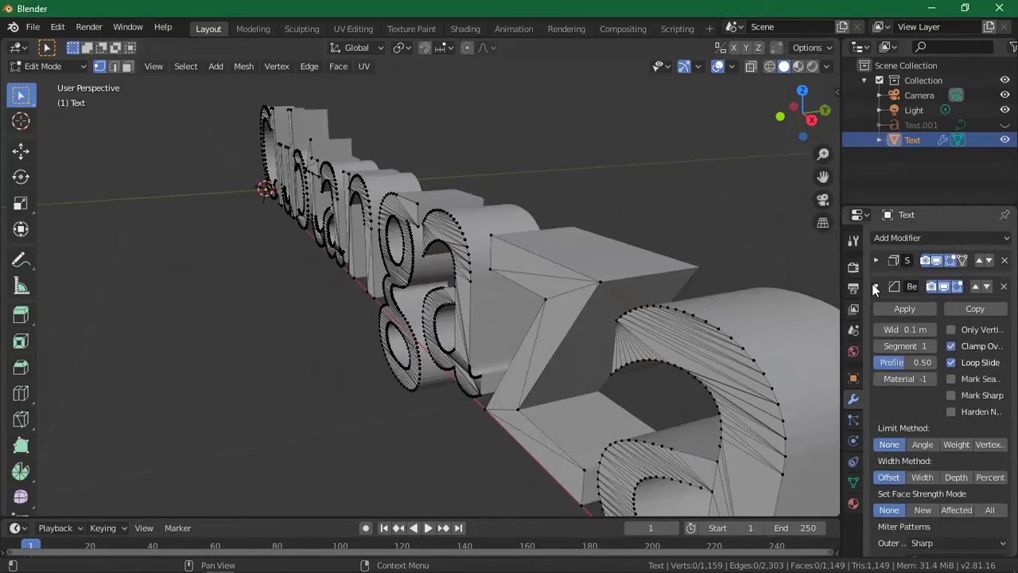
left_click(877, 286)
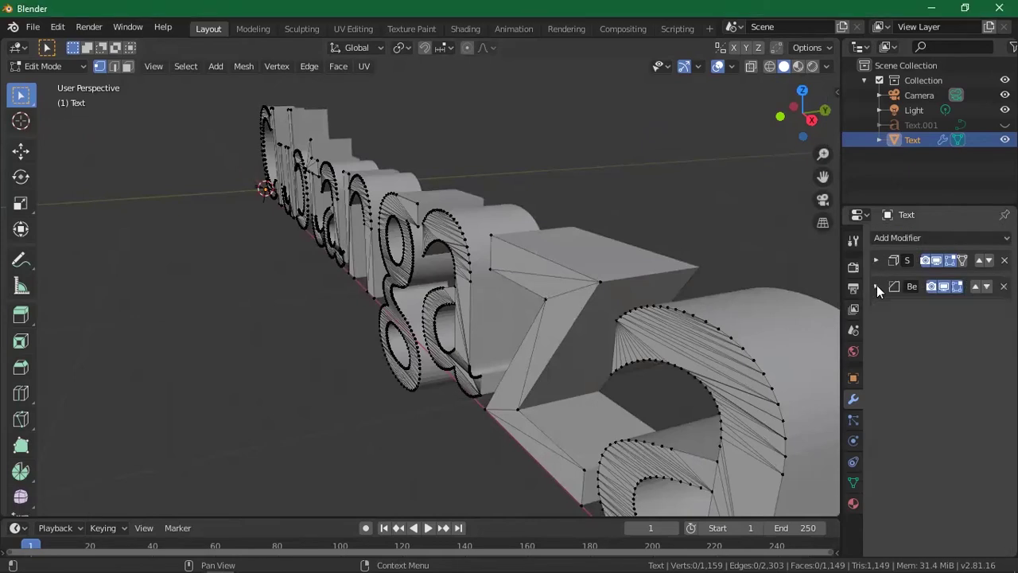
Try the Solidify modifier below the Bevel modifier in the stack, and return it to its place above
left_click(987, 261)
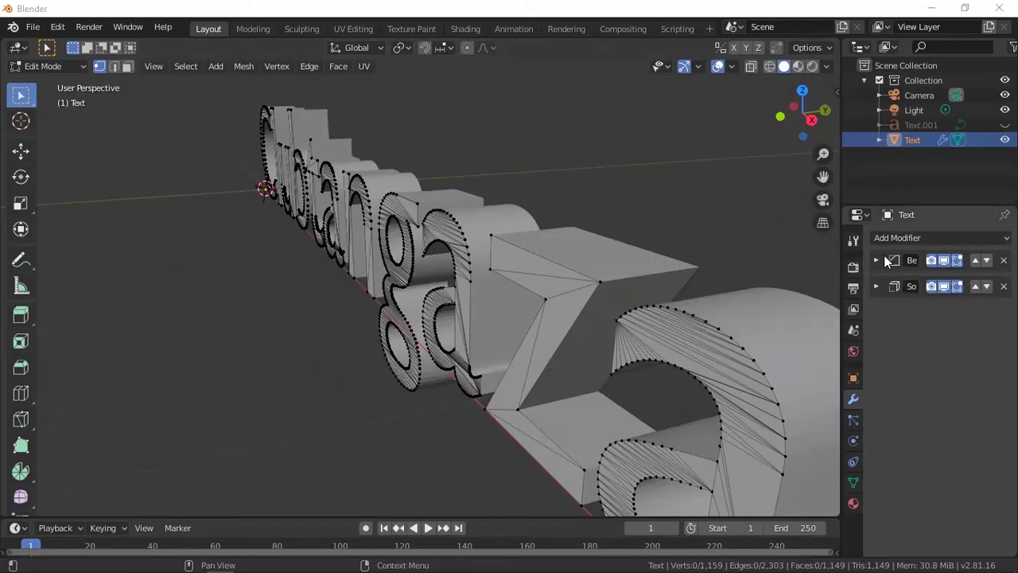
left_click(987, 261)
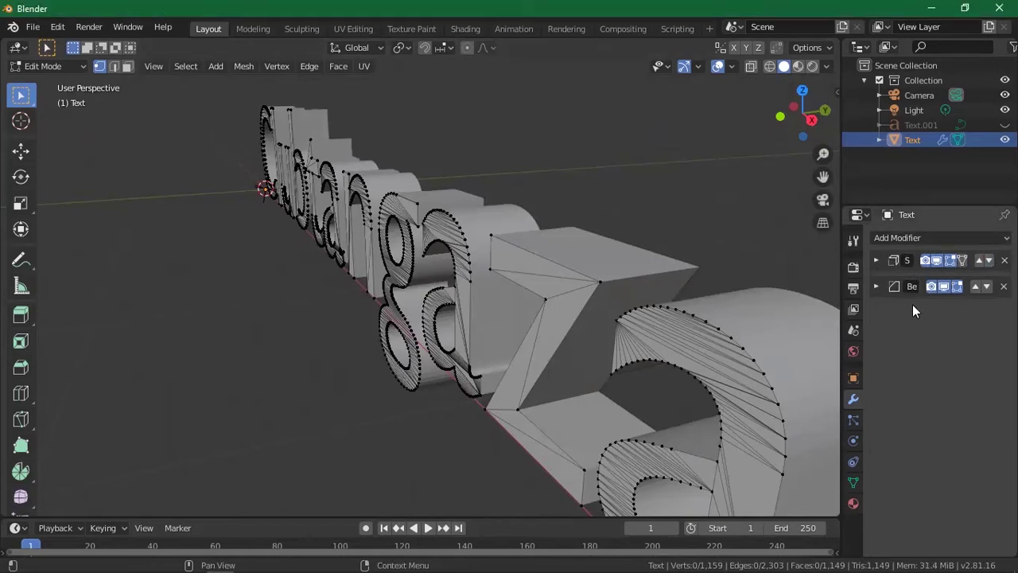
left_click(878, 286)
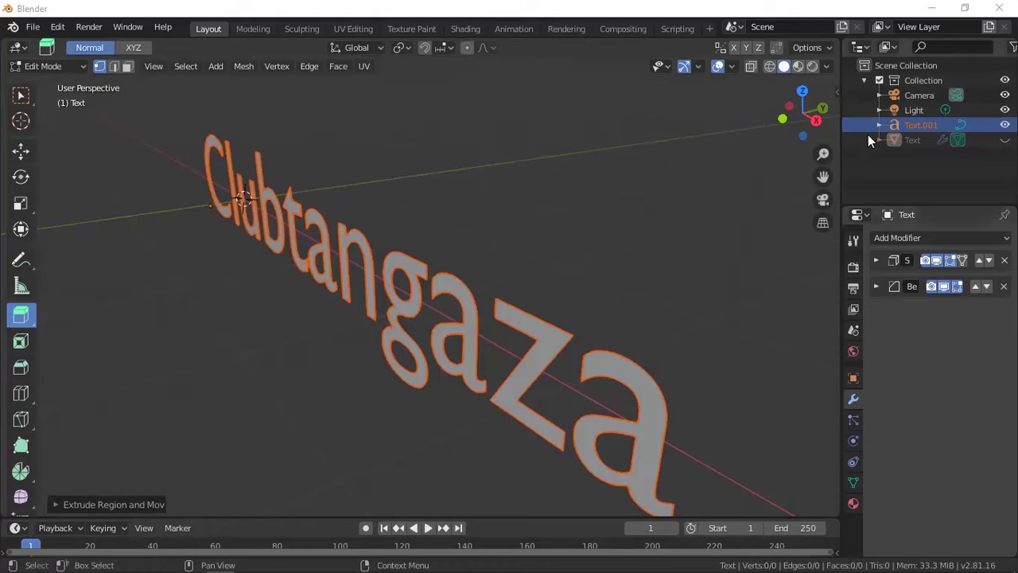
Switch the hidden text mesh to Object Mode and select the text object Text.001
left_click(913, 139)
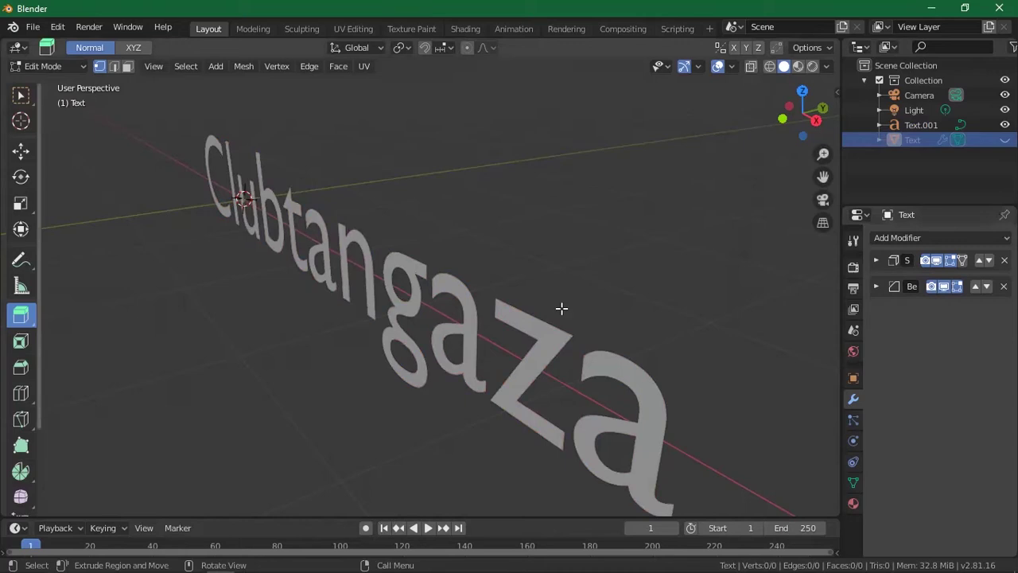
left_click(48, 66)
left_click(56, 83)
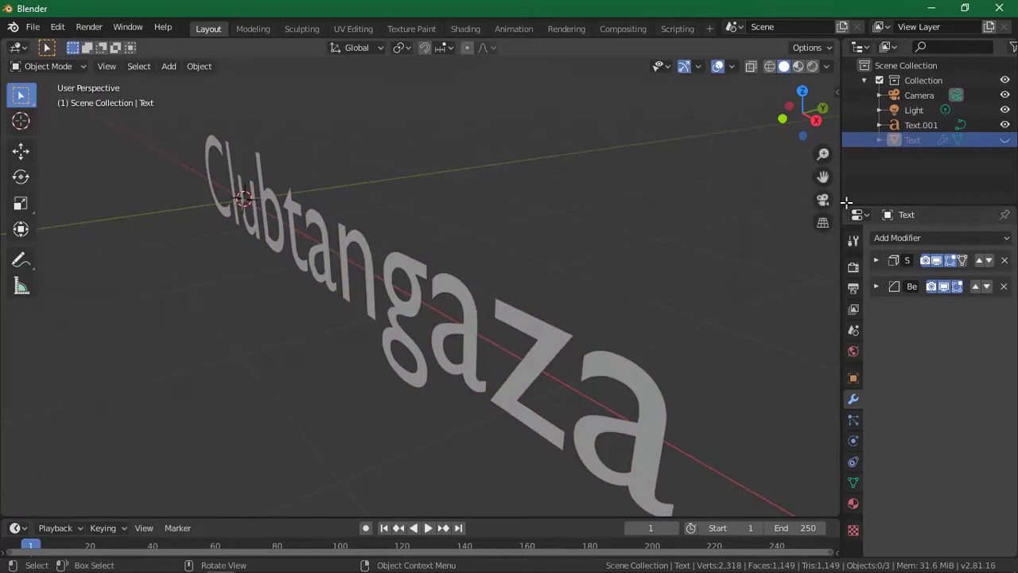
left_click(901, 126)
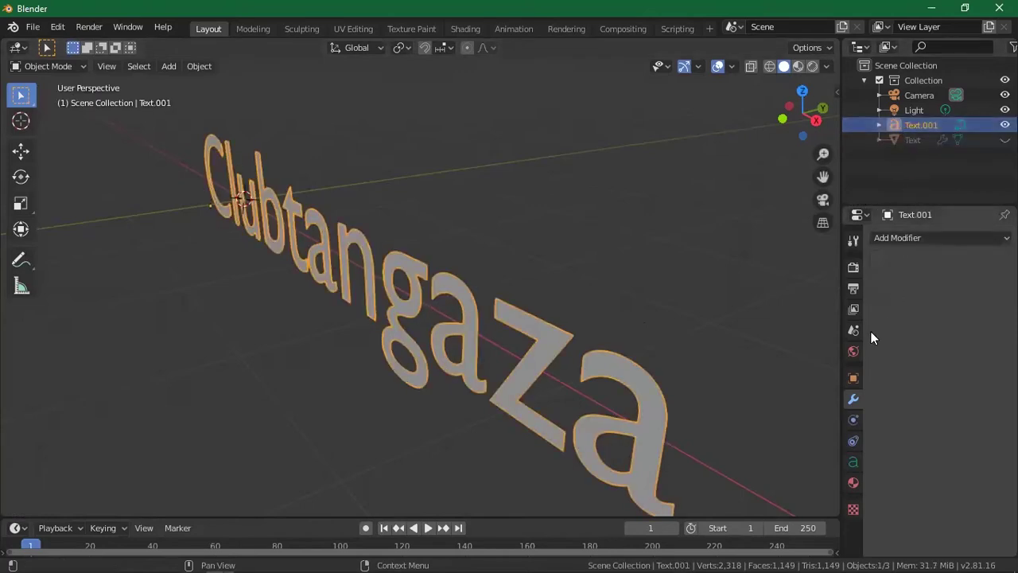
Load Exo-Bold.otf from C:\Windows\Fonts as the regular font of the text object Text.001
left_click(852, 465)
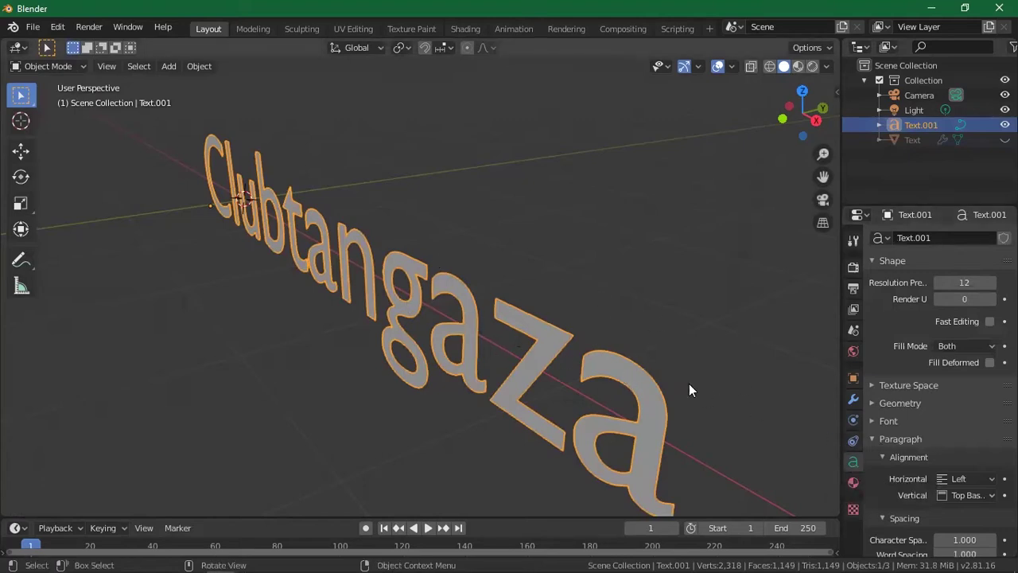
left_click(902, 423)
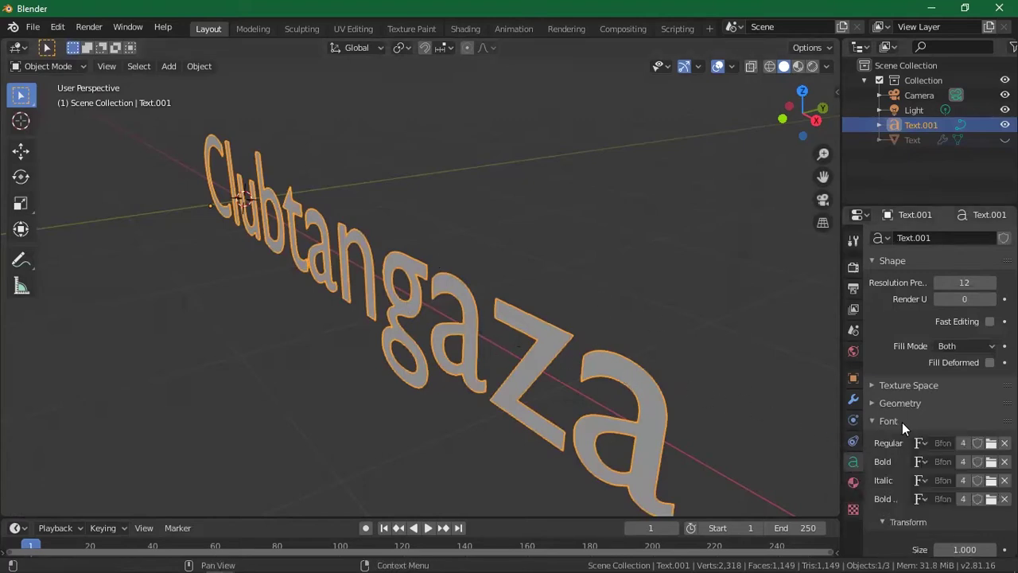
left_click(992, 443)
scroll(416, 306, "down", 10)
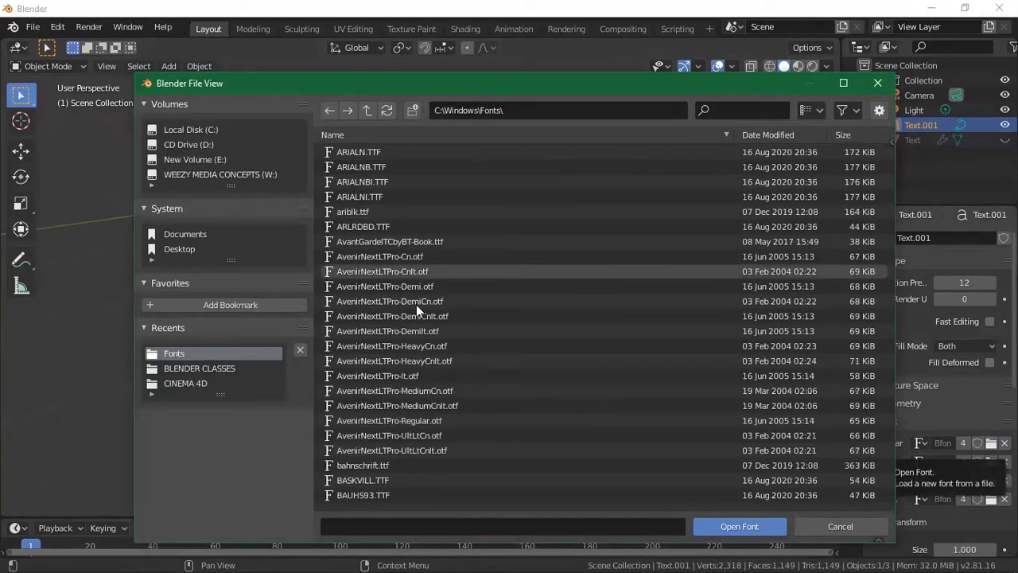
scroll(416, 305, "down", 15)
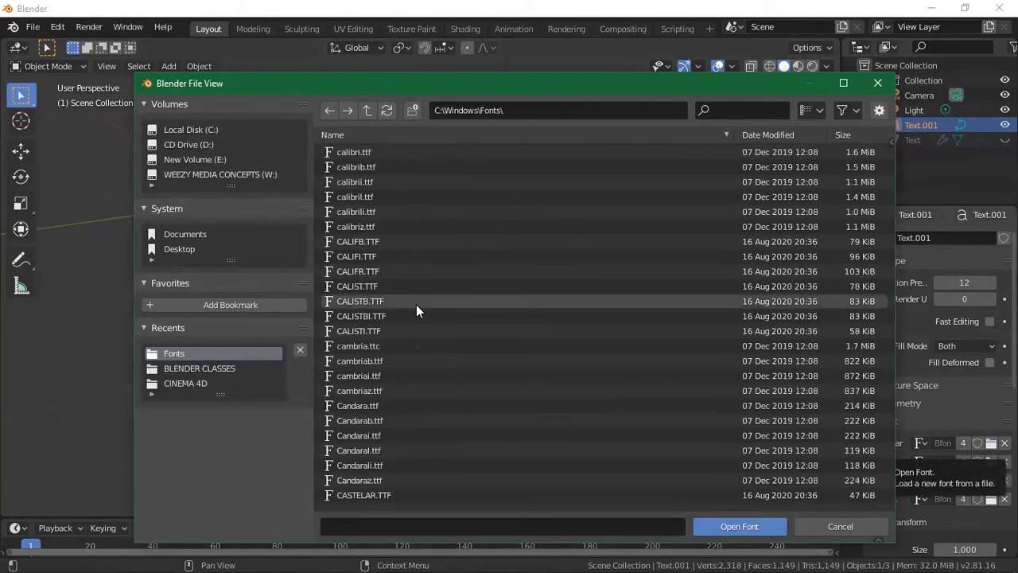
scroll(417, 305, "down", 15)
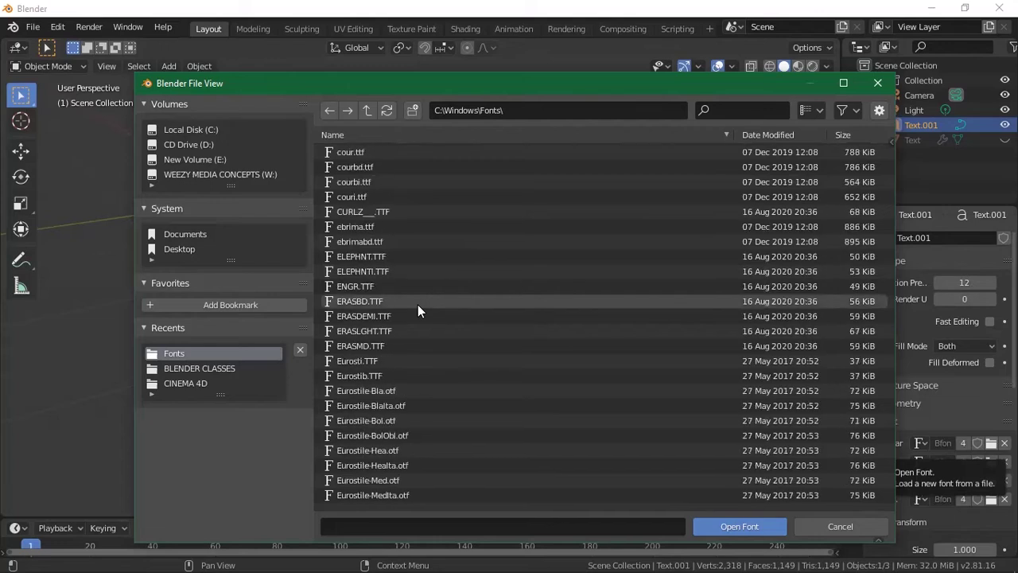
scroll(418, 305, "down", 15)
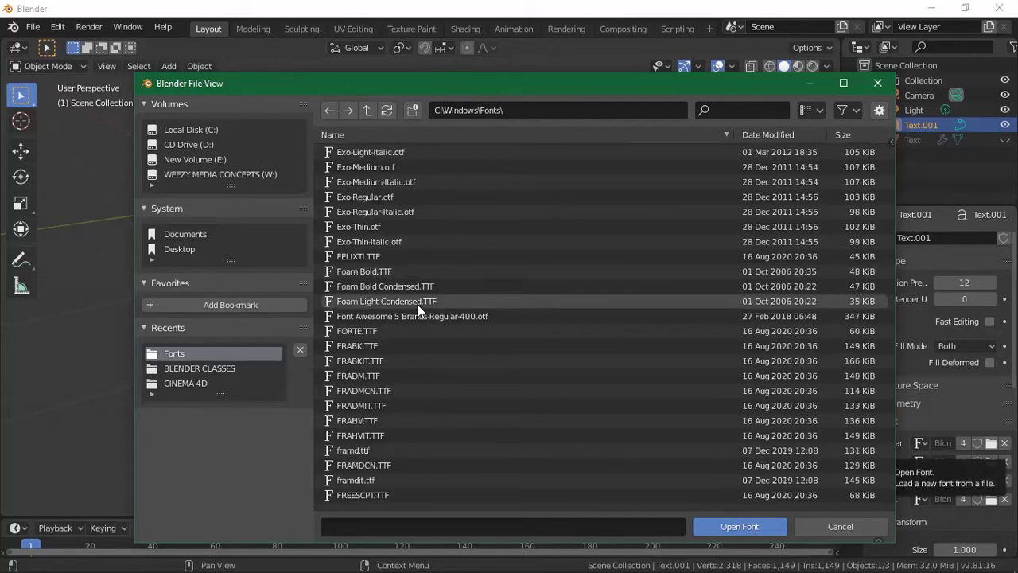
scroll(418, 306, "down", 2)
scroll(417, 306, "up", 4)
scroll(418, 307, "down", 5)
scroll(418, 305, "down", 16)
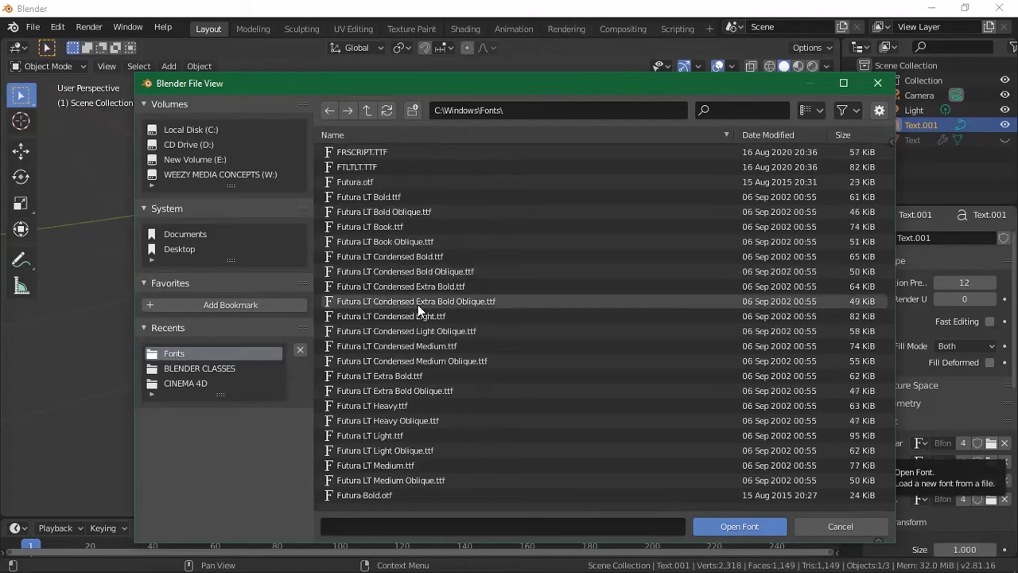
scroll(418, 304, "down", 15)
scroll(398, 306, "up", 11)
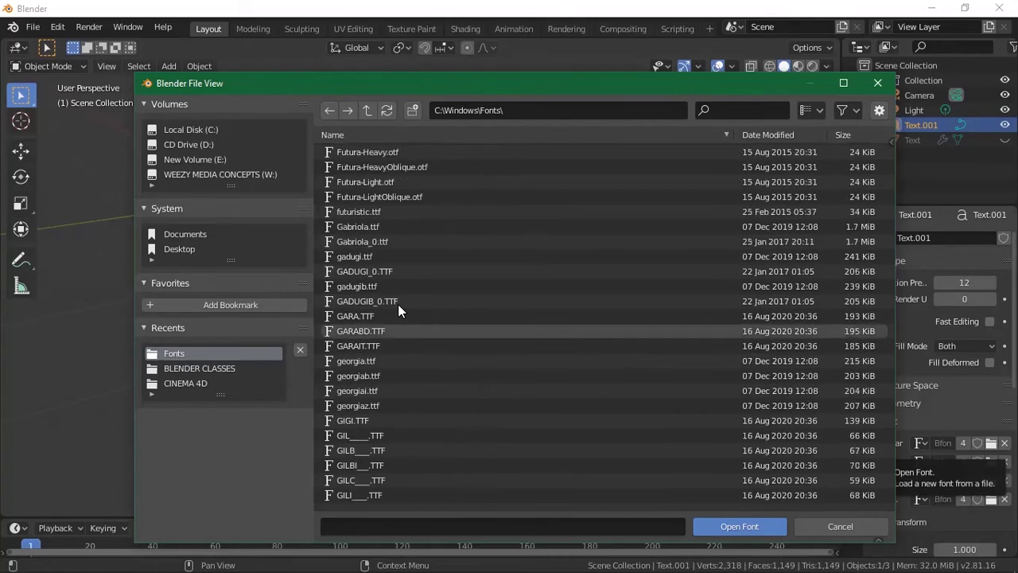
scroll(398, 304, "up", 20)
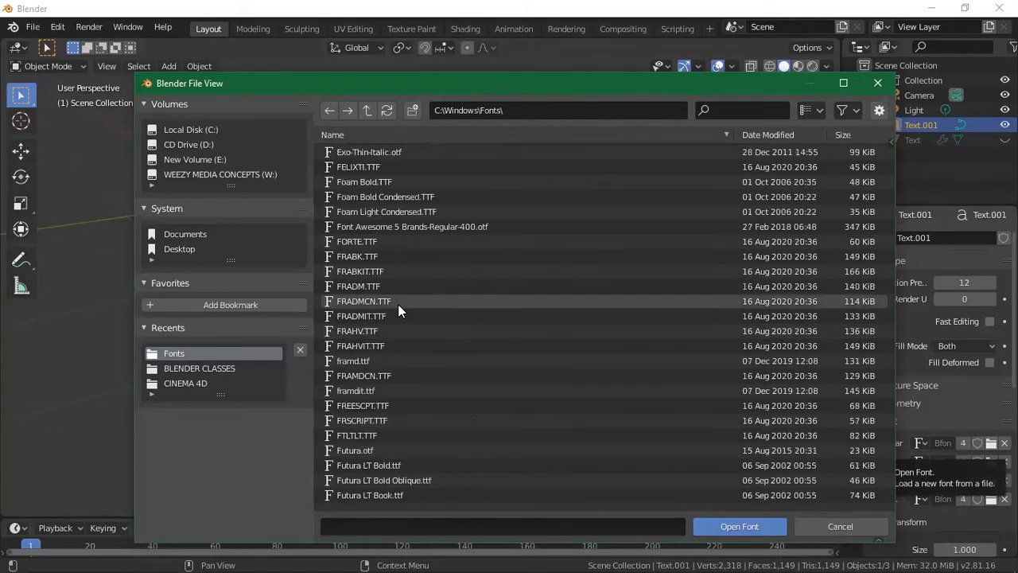
scroll(398, 304, "up", 4)
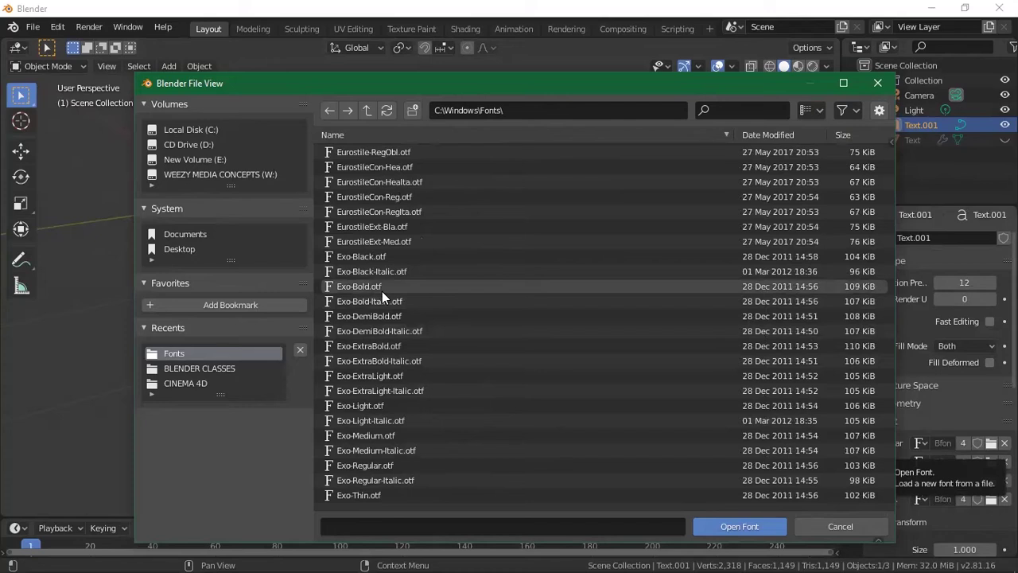
left_click(382, 288)
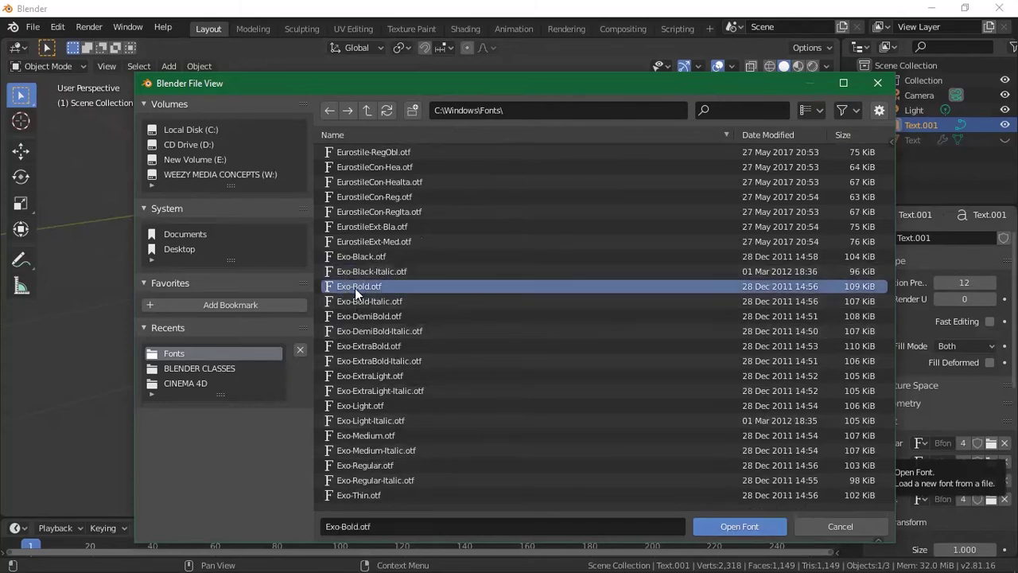
left_click(728, 529)
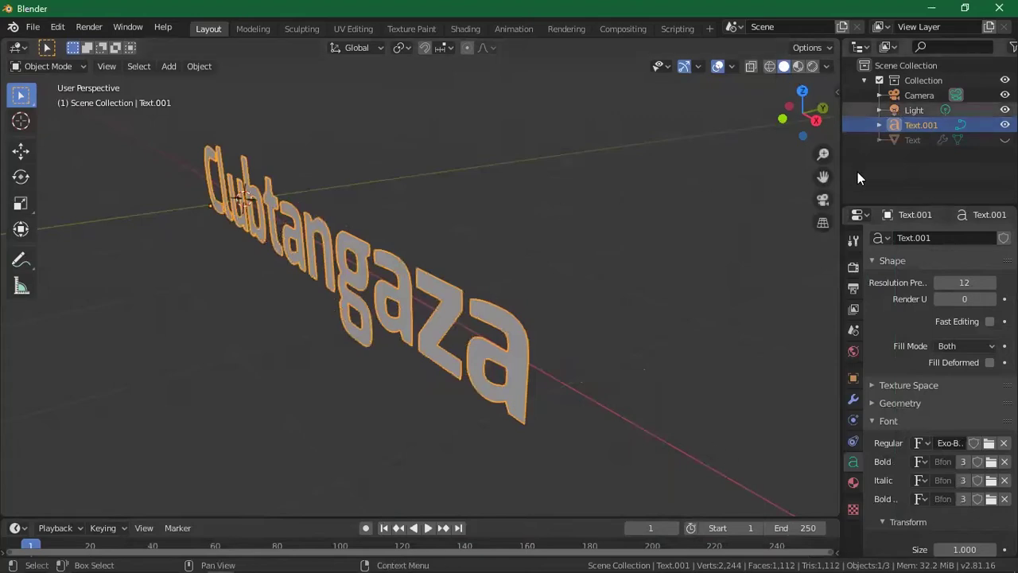
Set the text object's geometry extrude to 0.05 m and undo the trial change to its offset
left_click_drag(797, 122, 788, 209)
left_click_drag(788, 127, 804, 124)
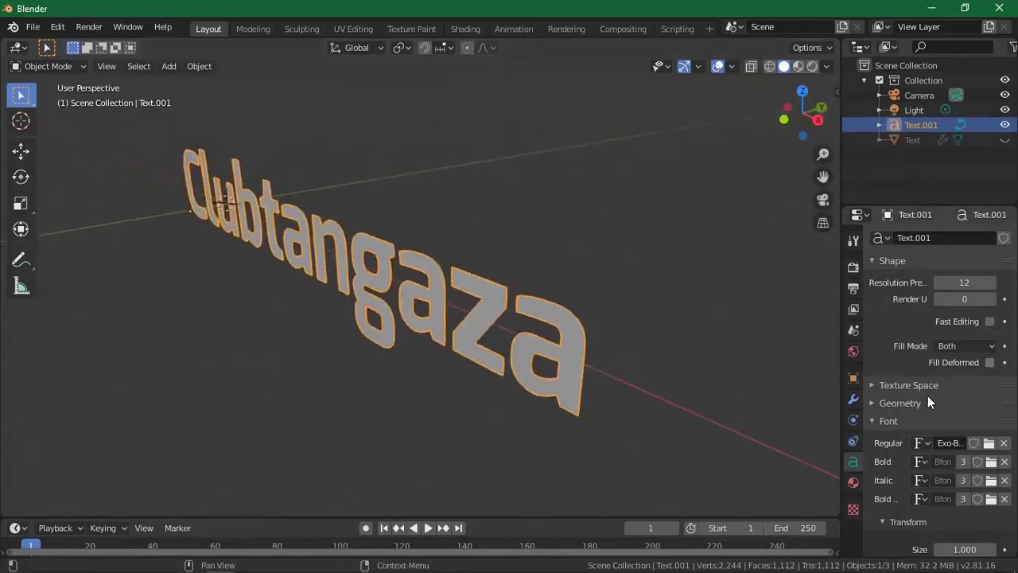
left_click(894, 403)
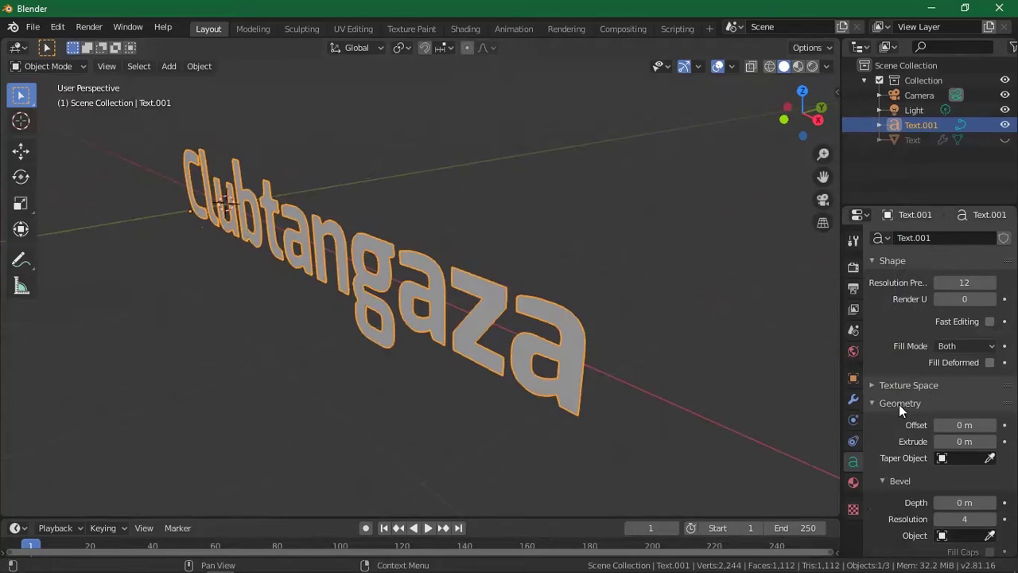
mouse_move(965, 441)
left_mouse_down()
mouse_move(987, 440)
mouse_move(969, 441)
mouse_move(978, 441)
mouse_move(964, 424)
mouse_move(975, 424)
mouse_move(963, 425)
left_mouse_up()
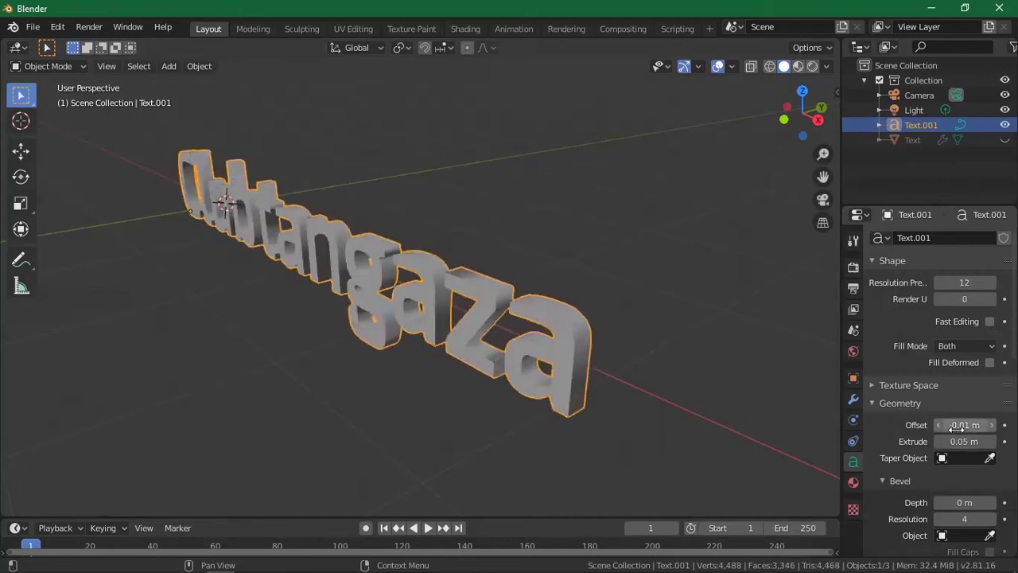
key("ctrl+z")
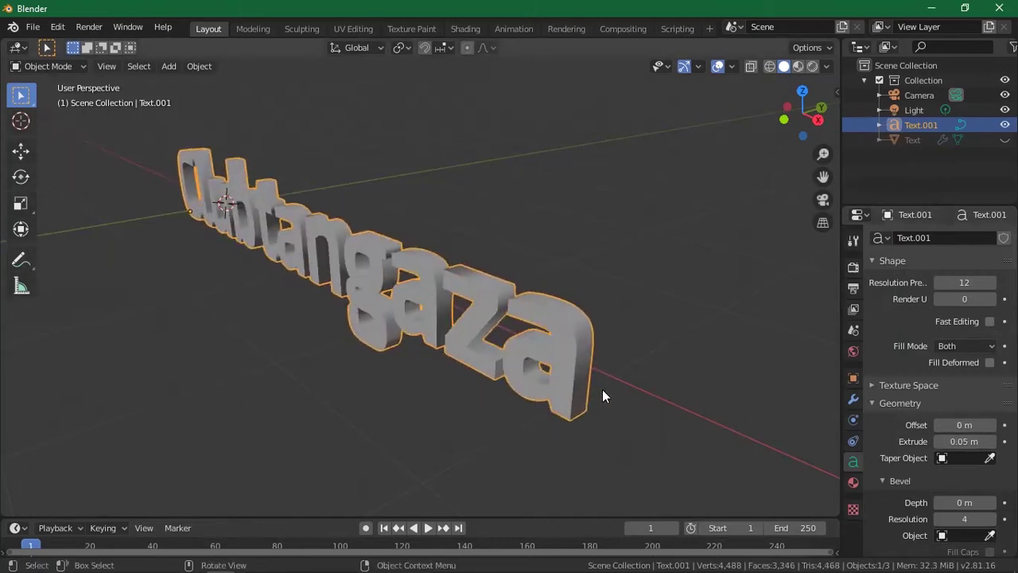
key("Tab")
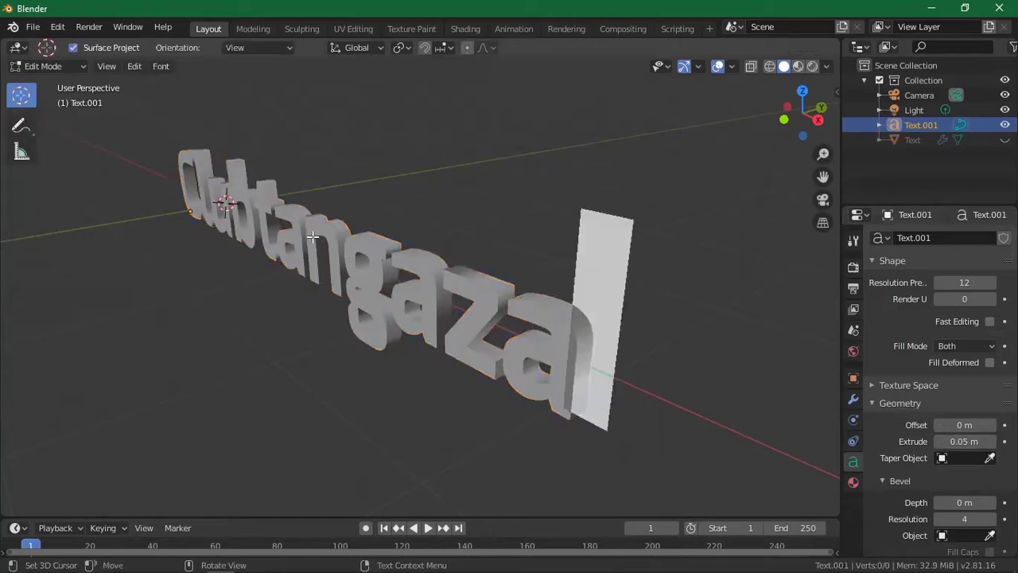
left_click(46, 67)
left_click(48, 66)
key("Tab")
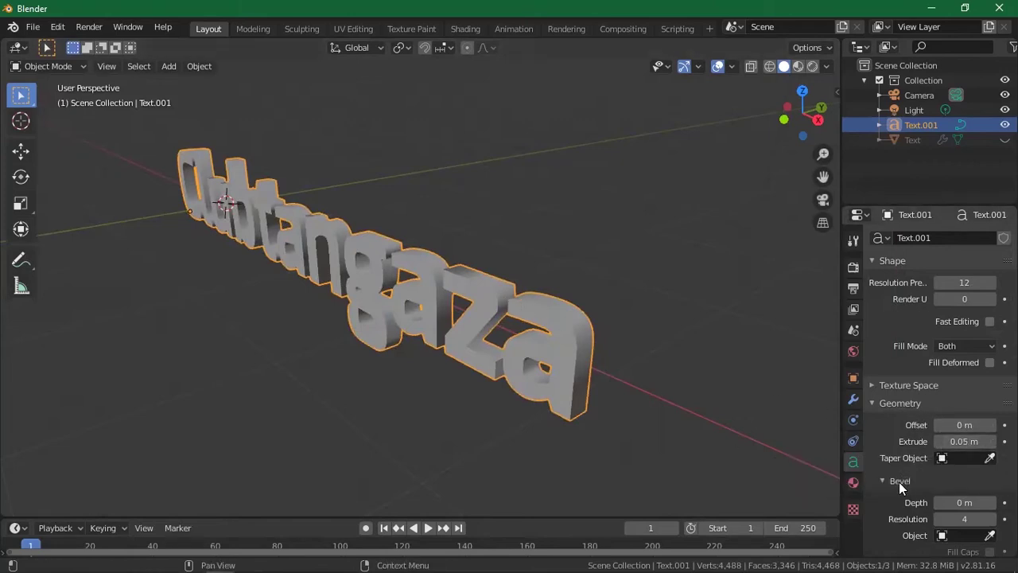
Set the bevel depth in the text object's geometry settings to 0.01 m to round the letter edges
scroll(898, 454, "down", 3)
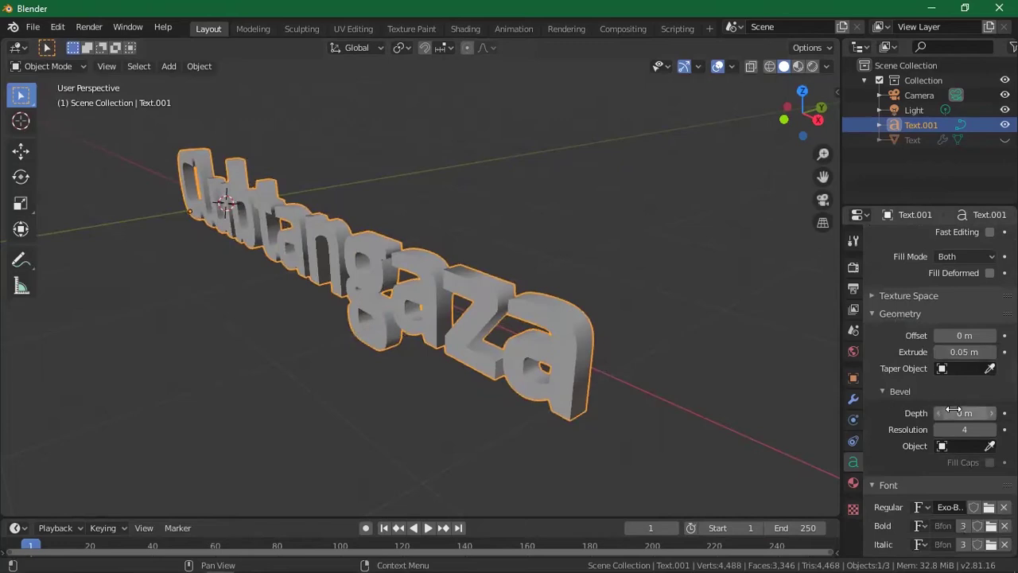
scroll(583, 364, "up", 3)
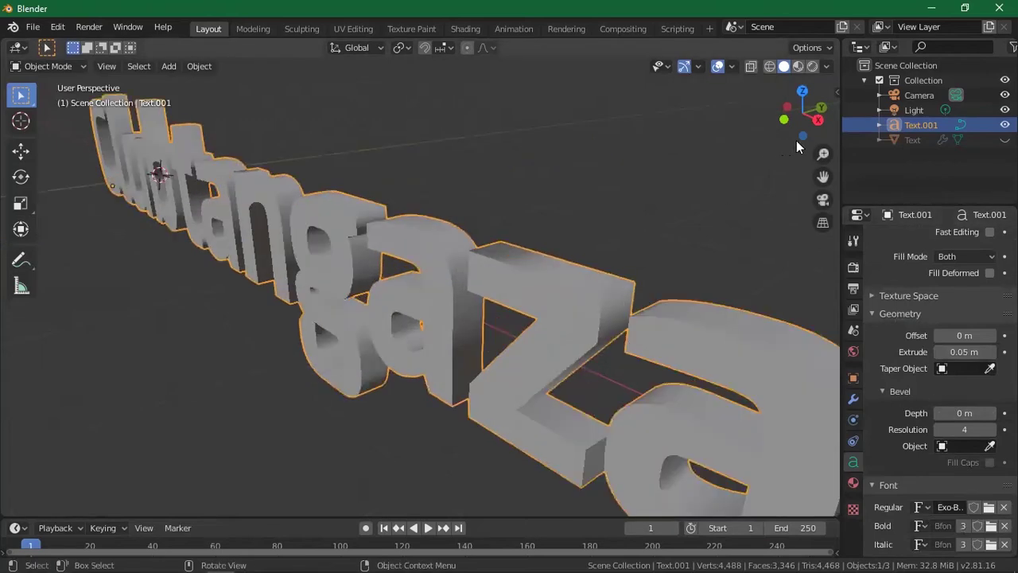
left_click_drag(798, 125, 811, 128)
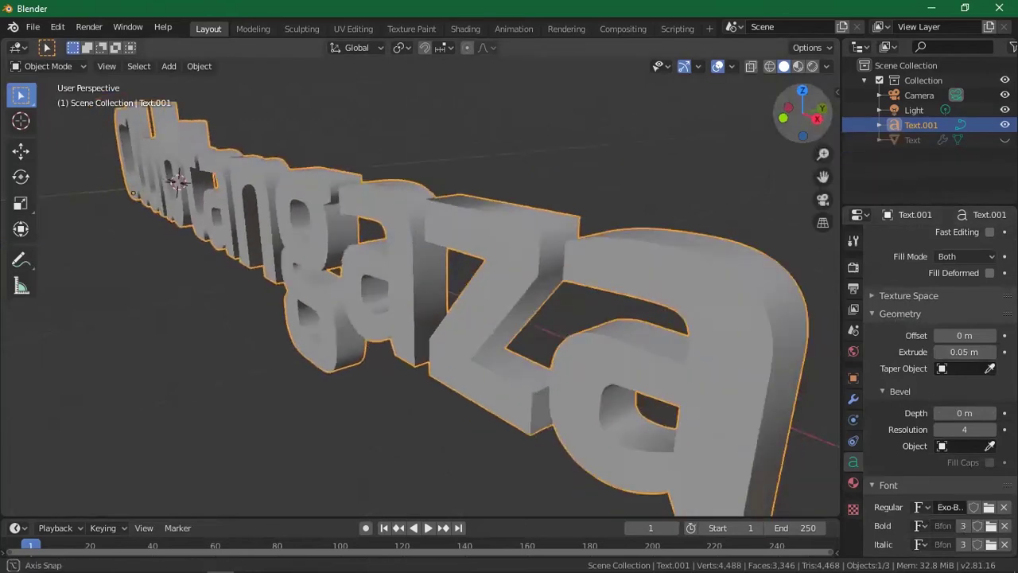
left_click_drag(789, 214, 591, 407)
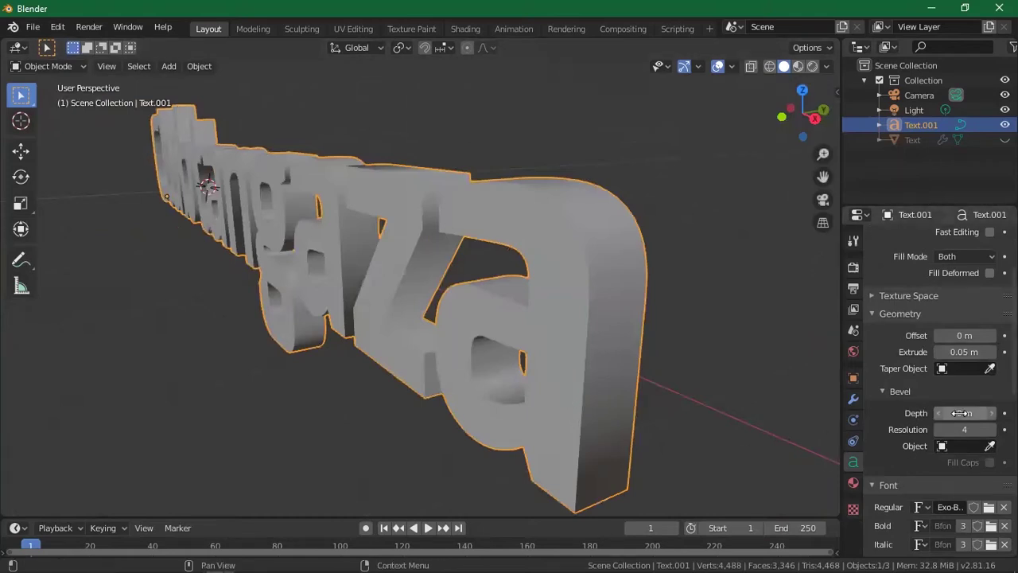
mouse_move(961, 413)
left_mouse_down()
mouse_move(978, 413)
mouse_move(969, 413)
left_mouse_up()
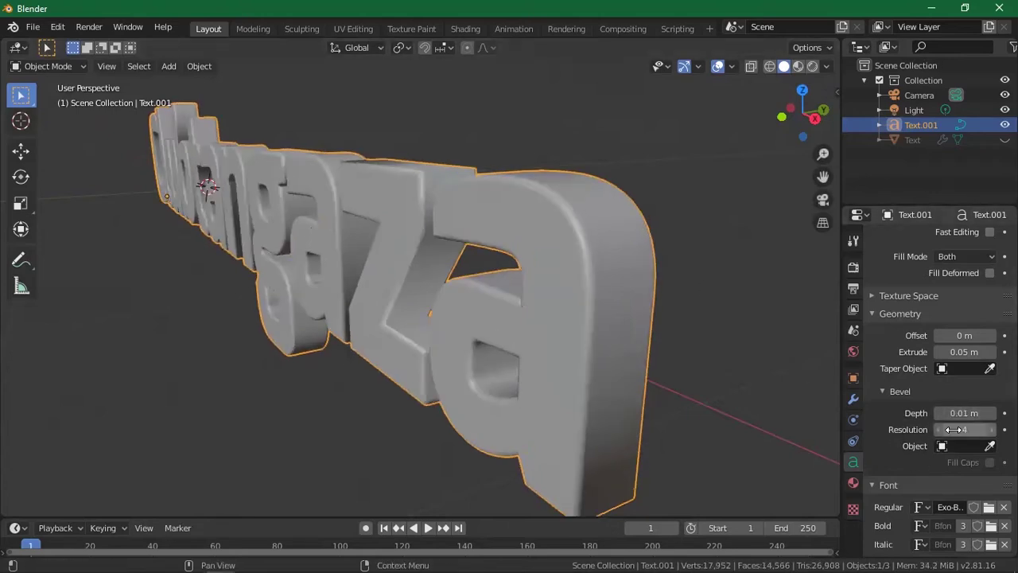
Set the bevel resolution of the text object Text.001 to 1 and view the whole word from the front side
left_click_drag(953, 429, 926, 430)
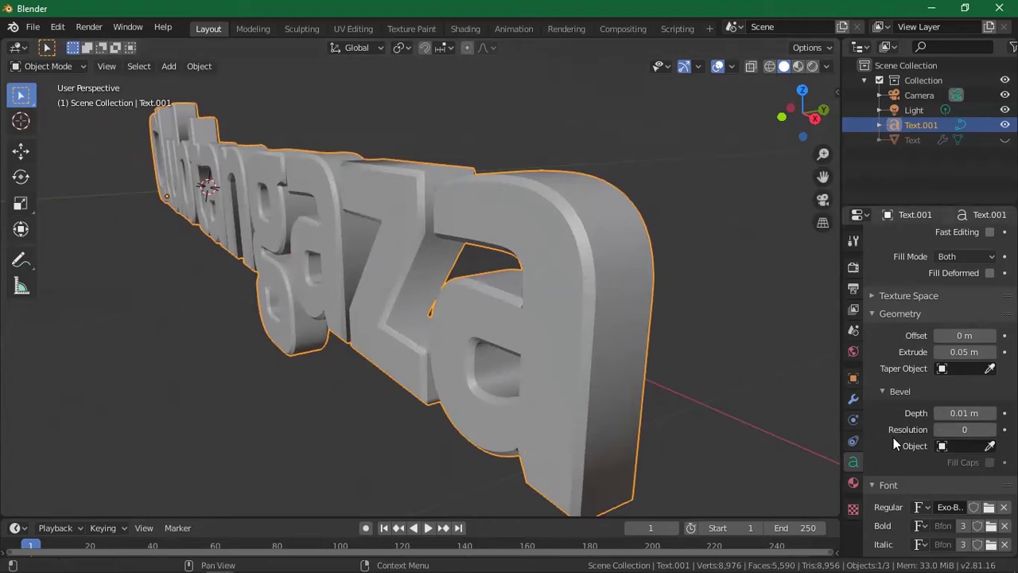
mouse_move(966, 430)
left_mouse_down()
mouse_move(994, 429)
mouse_move(966, 430)
mouse_move(978, 429)
left_mouse_up()
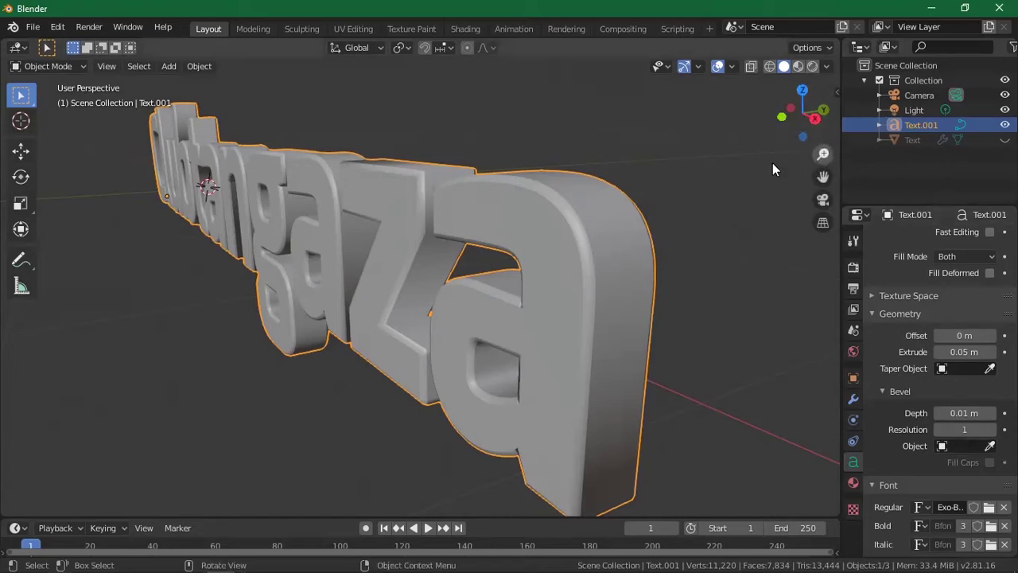
scroll(685, 176, "down", 4)
scroll(686, 176, "up", 2)
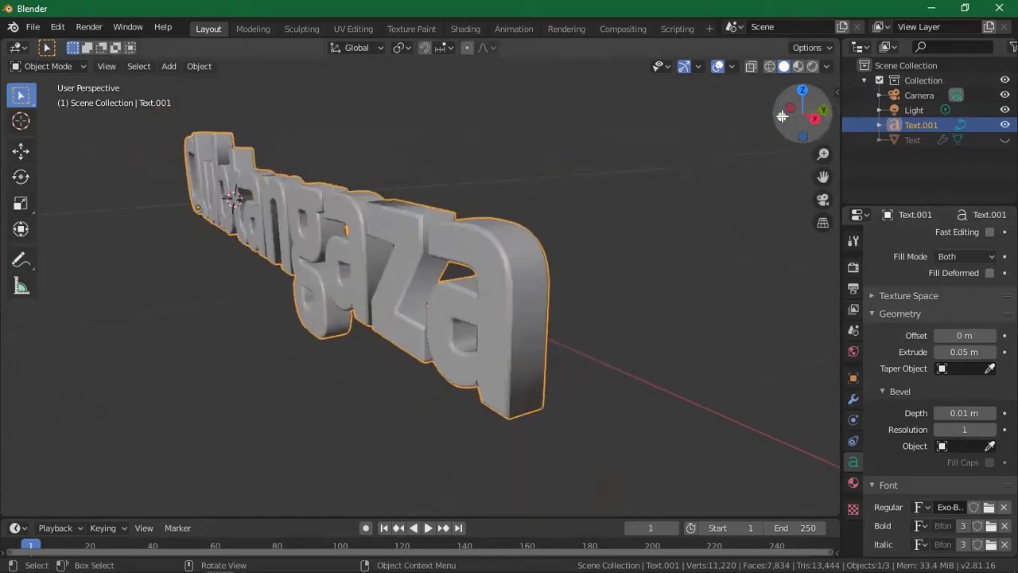
left_click_drag(786, 109, 804, 201)
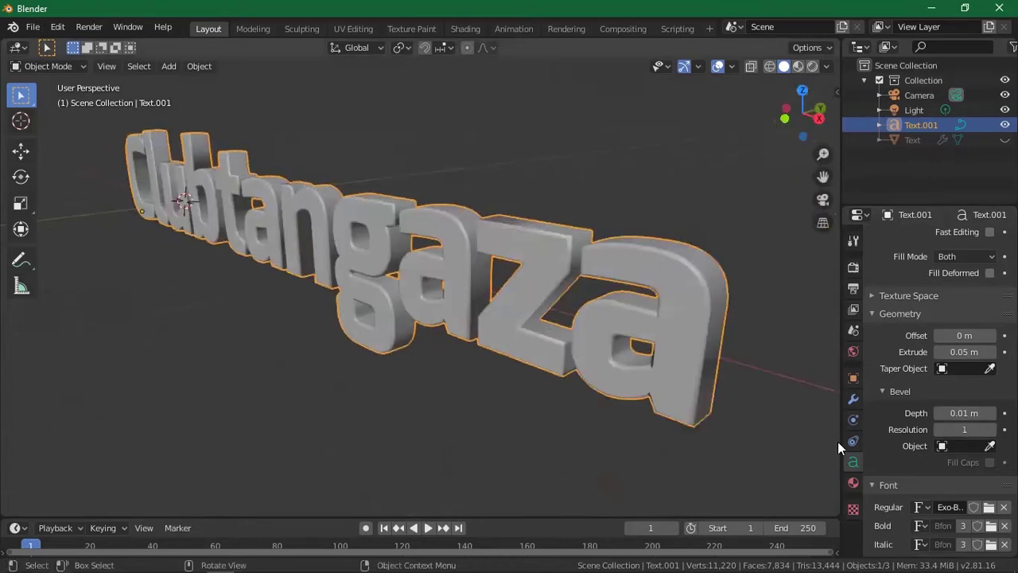
Add a new material to the text object Text.001 and set its base color to bright green
left_click(854, 484)
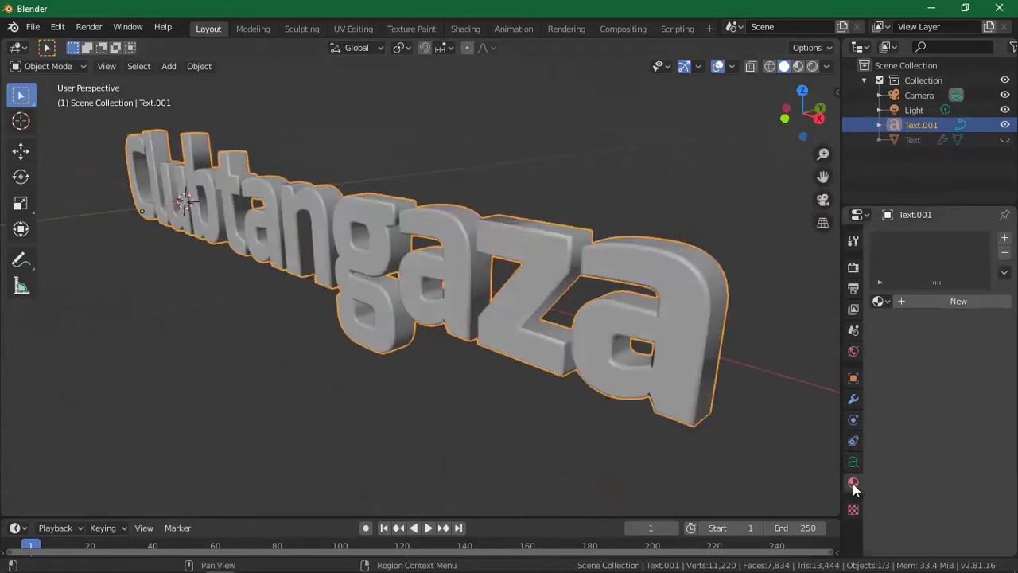
left_click(941, 303)
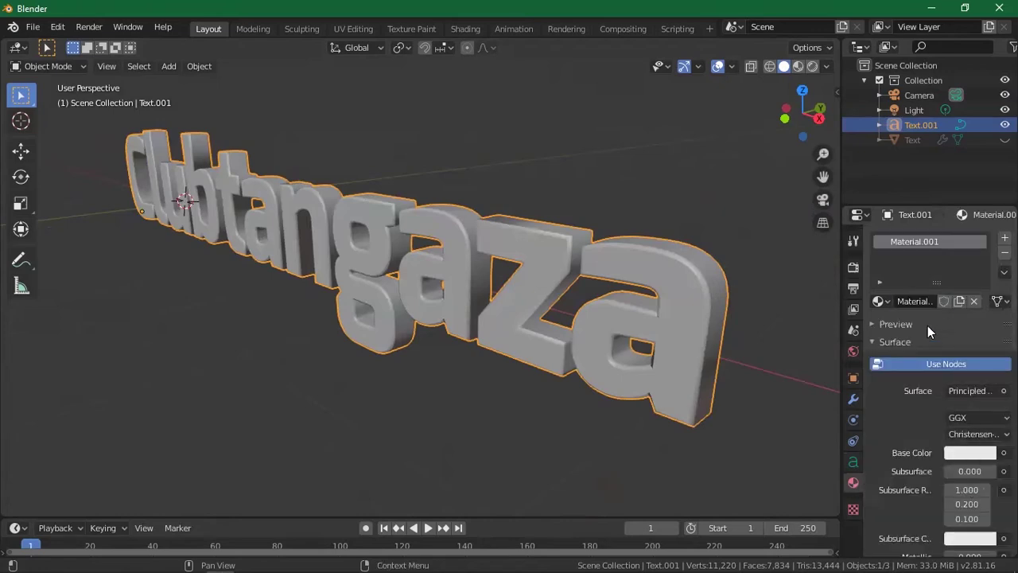
left_click(977, 455)
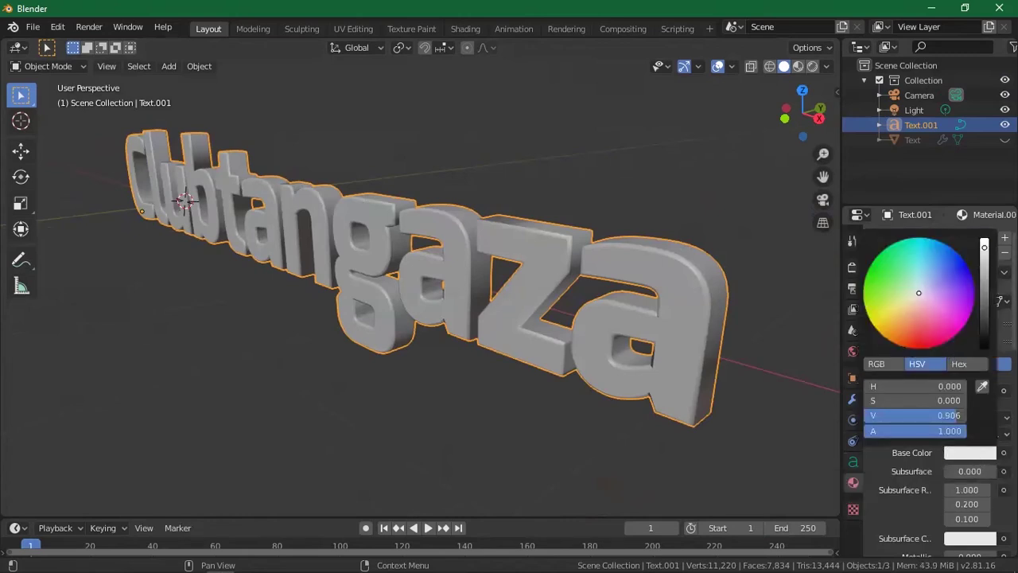
left_click(871, 264)
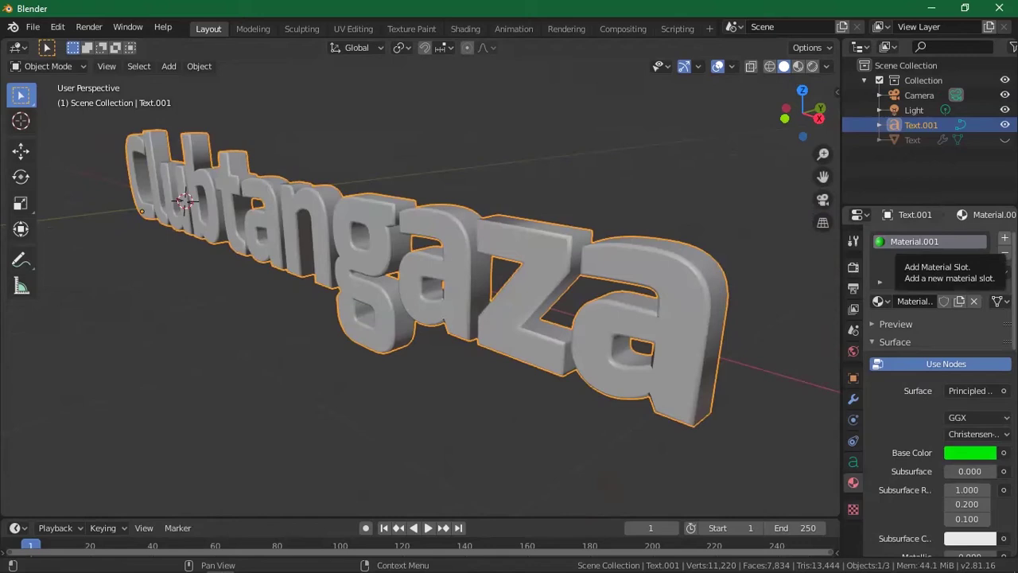
Add a second material slot to the text object and create a new material in it
left_click(1005, 237)
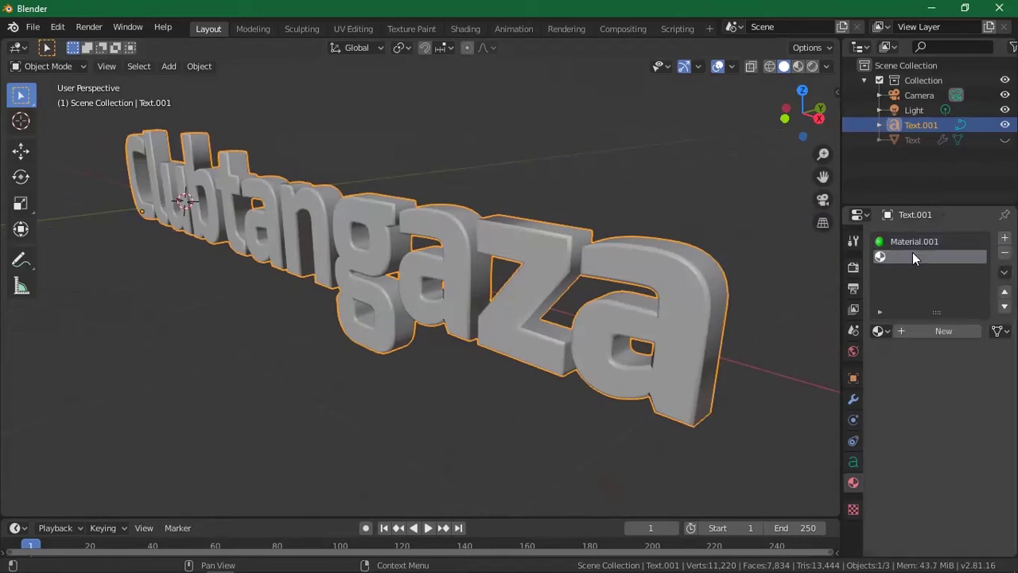
left_click(937, 331)
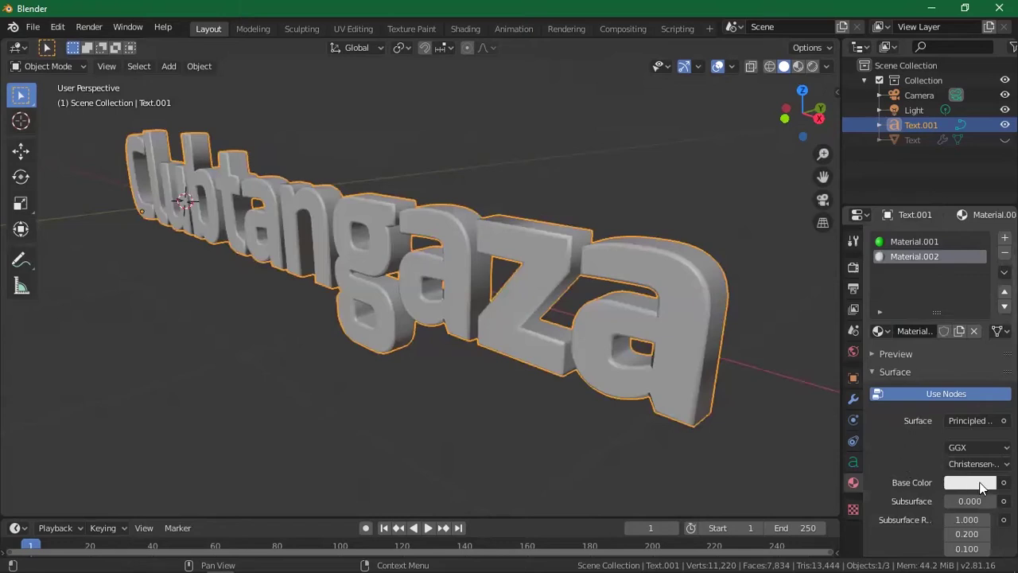
Examine the second material's Principled surface parameters and its Settings options, such as Blend Mode and Shadow Mode
scroll(939, 459, "down", 5)
scroll(927, 433, "down", 1)
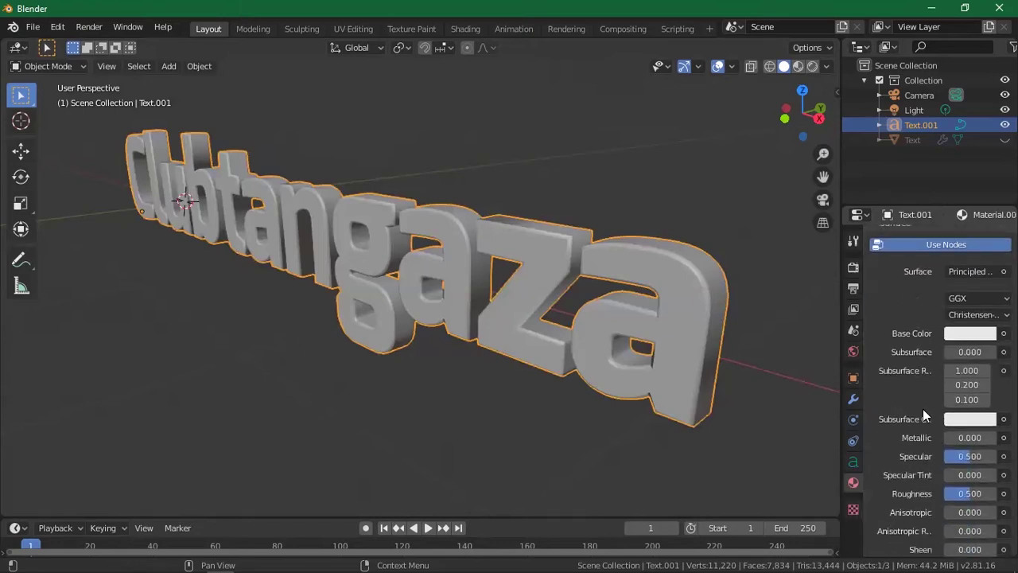
scroll(907, 382, "down", 2)
scroll(927, 389, "down", 3)
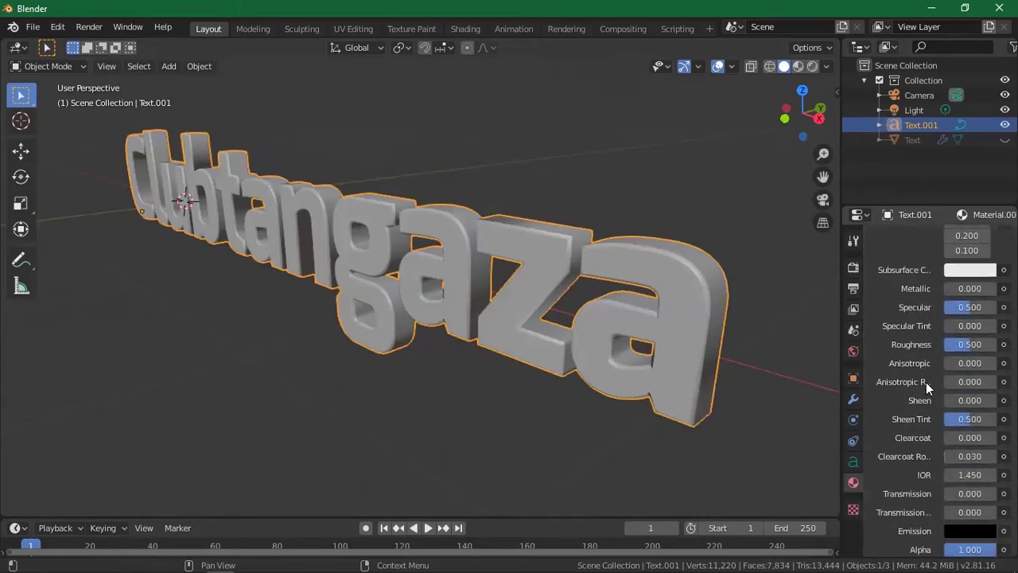
scroll(926, 331, "down", 5)
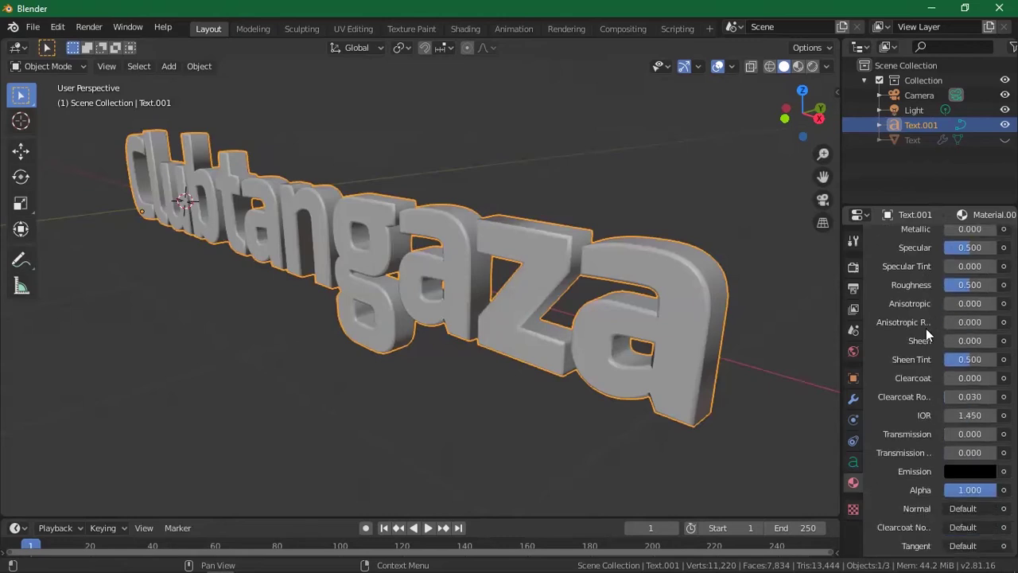
scroll(926, 333, "up", 3)
scroll(921, 318, "up", 2)
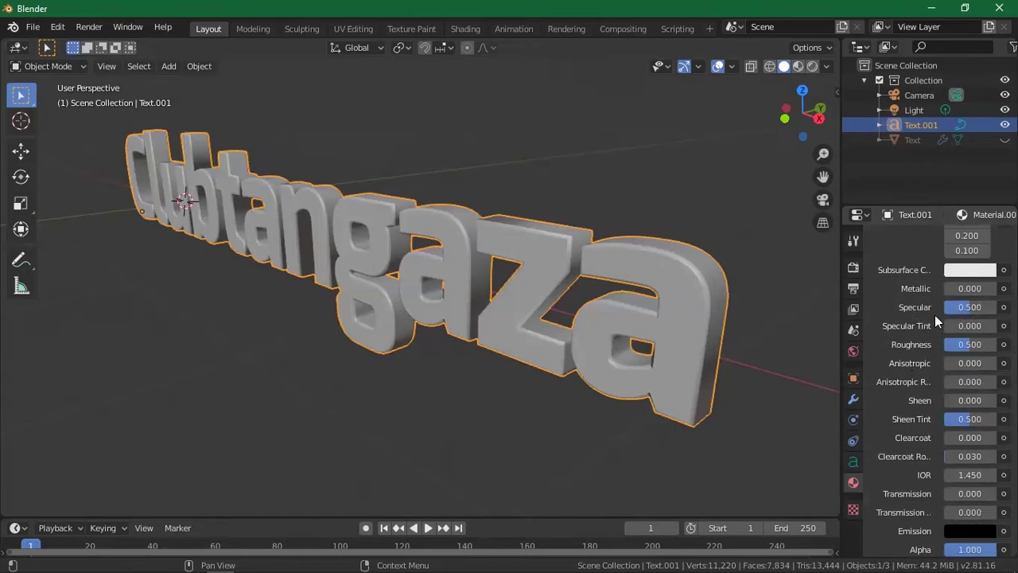
scroll(908, 388, "down", 1)
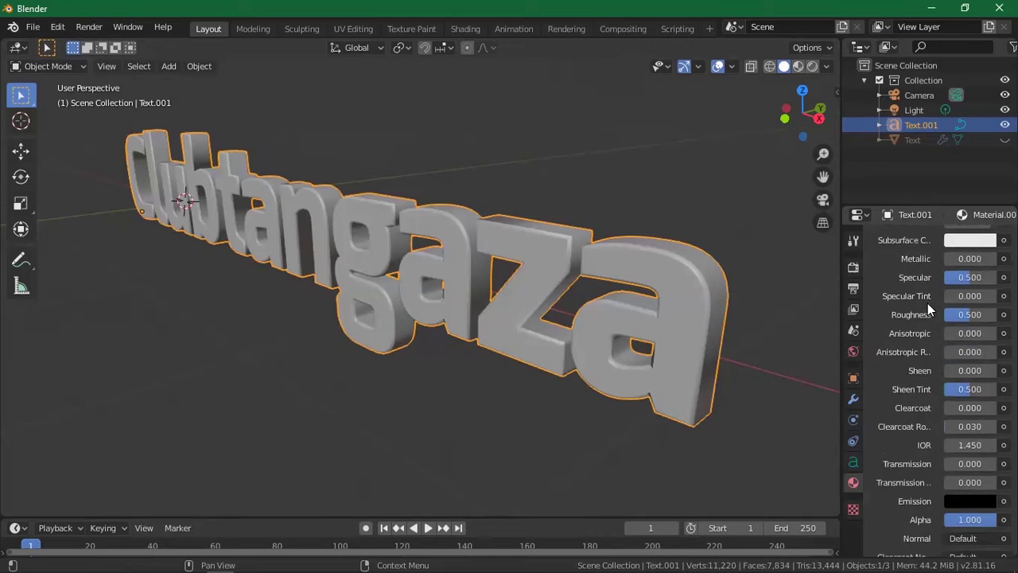
scroll(922, 446, "down", 1)
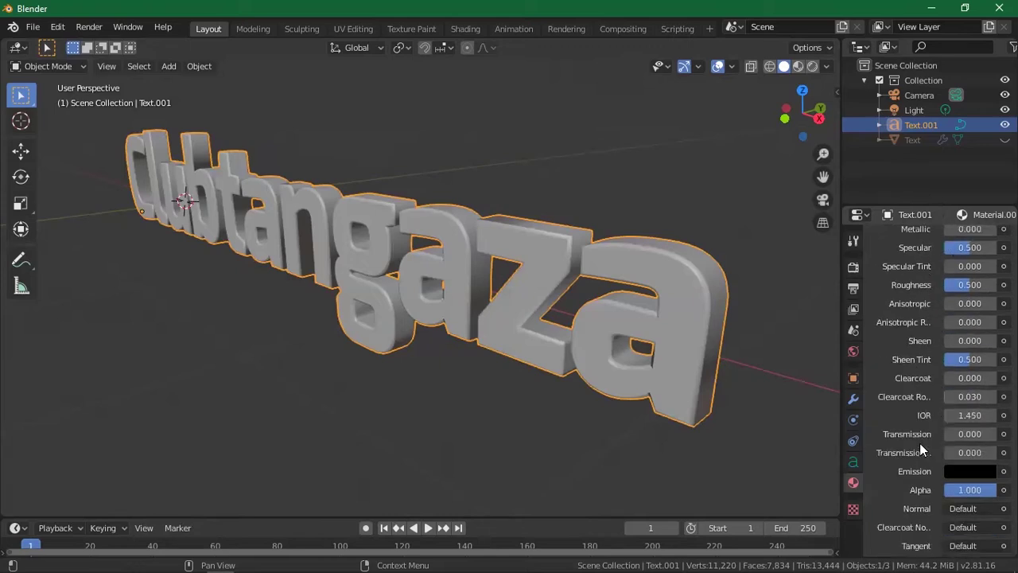
scroll(917, 322, "up", 1)
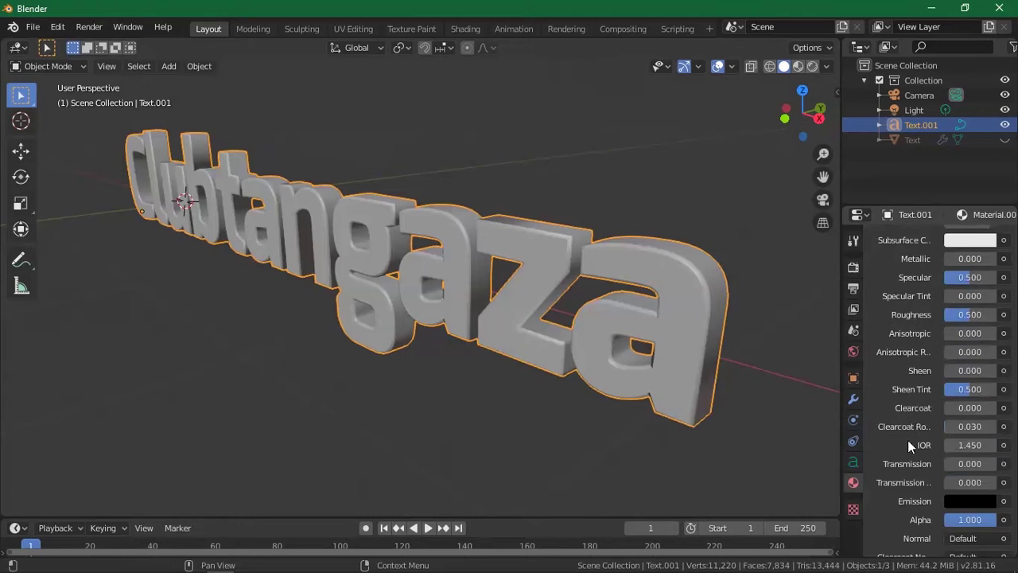
scroll(908, 446, "down", 1)
scroll(911, 442, "down", 1)
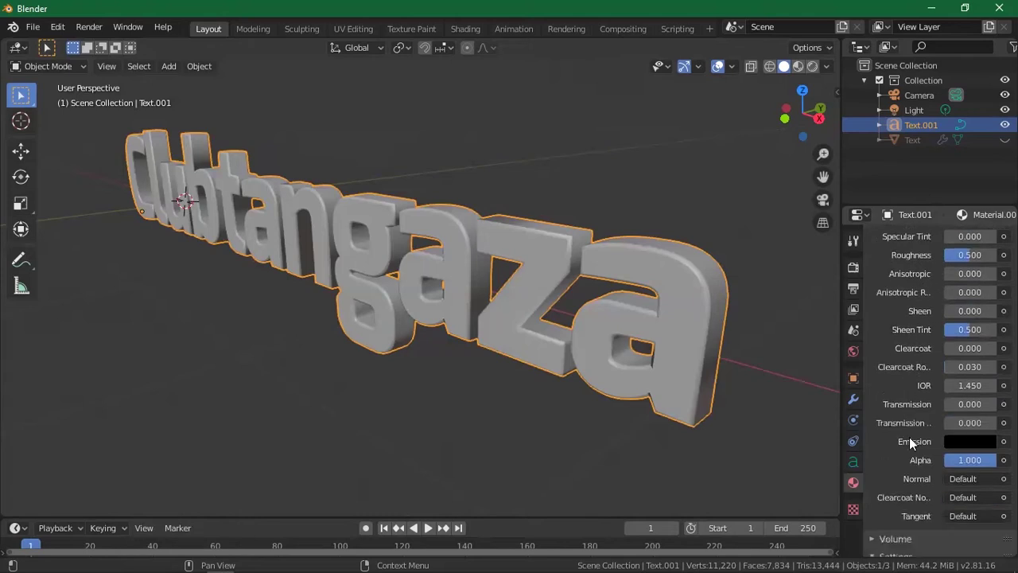
scroll(910, 443, "down", 1)
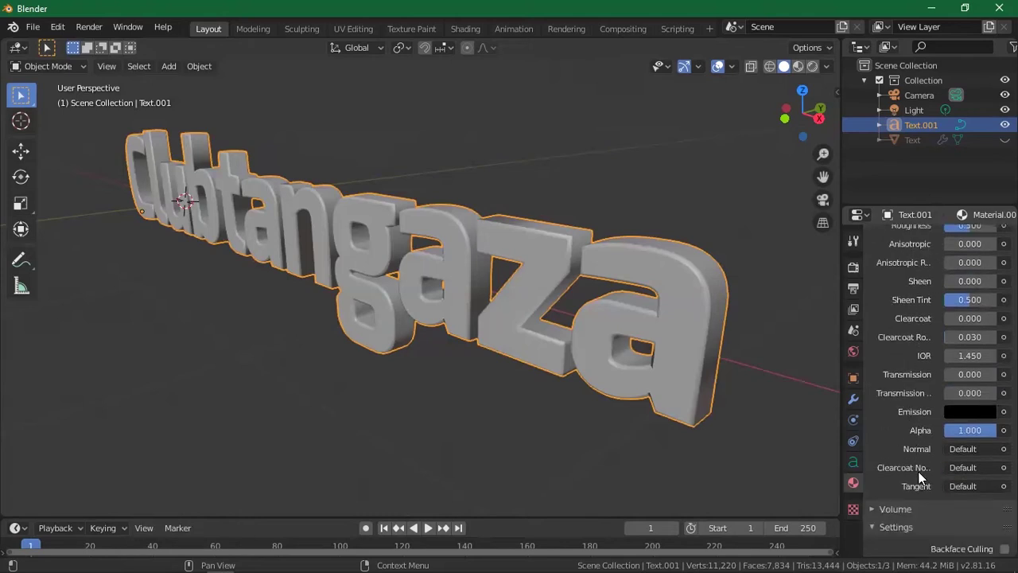
scroll(919, 475, "down", 3)
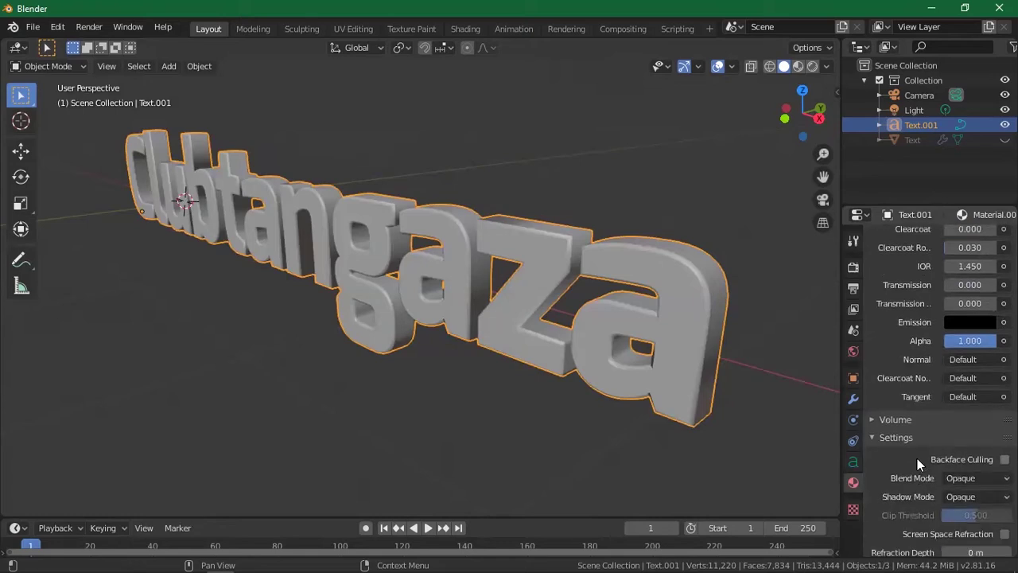
scroll(911, 428, "up", 13)
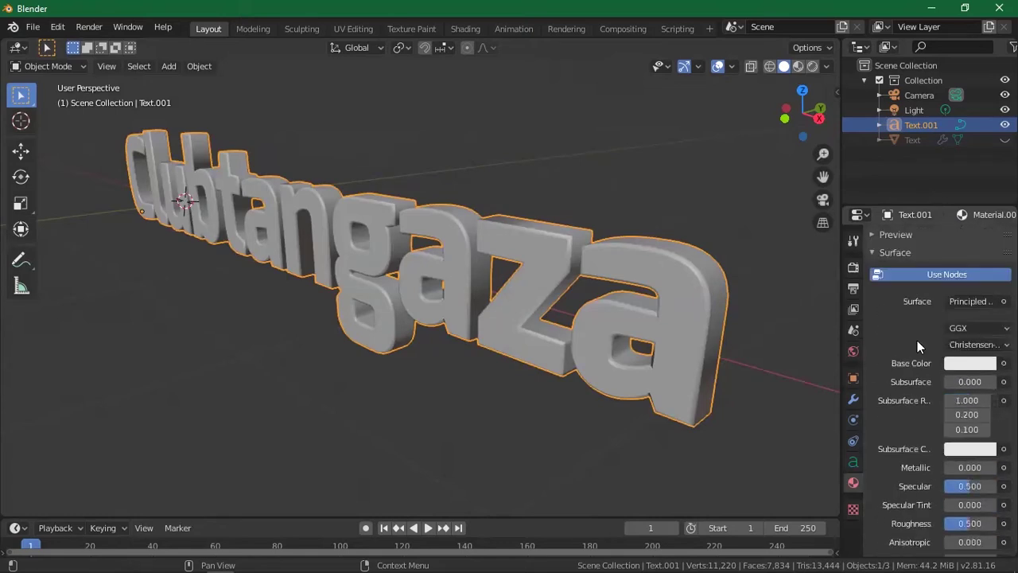
scroll(918, 340, "up", 3)
scroll(916, 474, "down", 1)
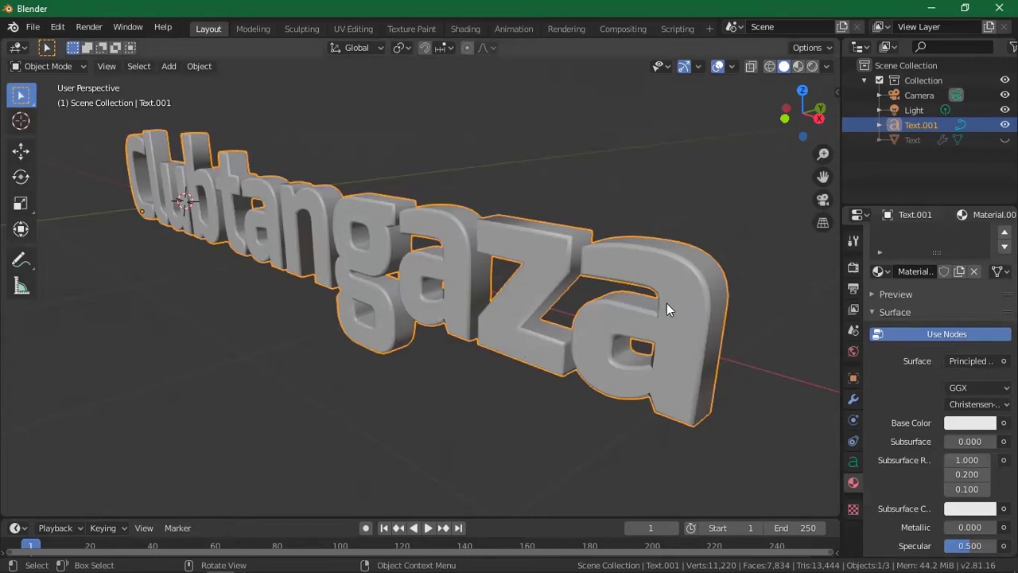
left_click_drag(798, 113, 783, 118)
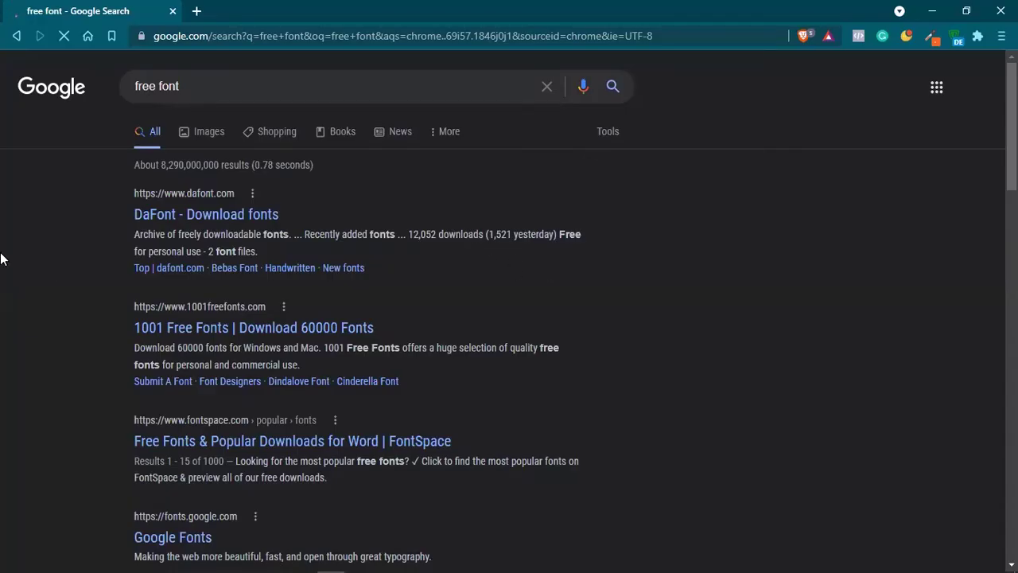
Switch to the web browser, look through the Google results for "free font" for font download sites, and open Google Fonts
left_click(338, 83)
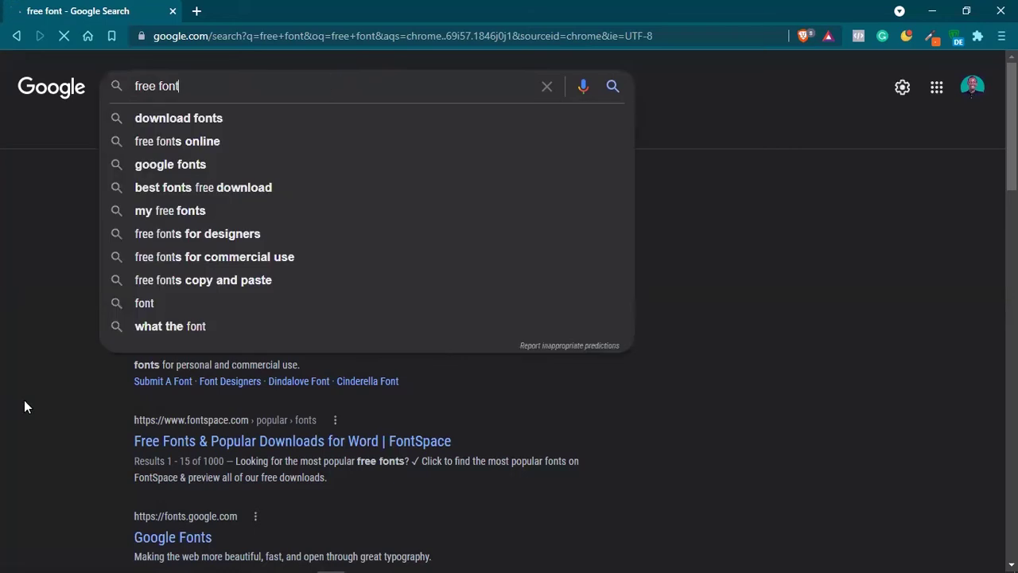
left_click(25, 400)
left_click(240, 90)
left_click(43, 376)
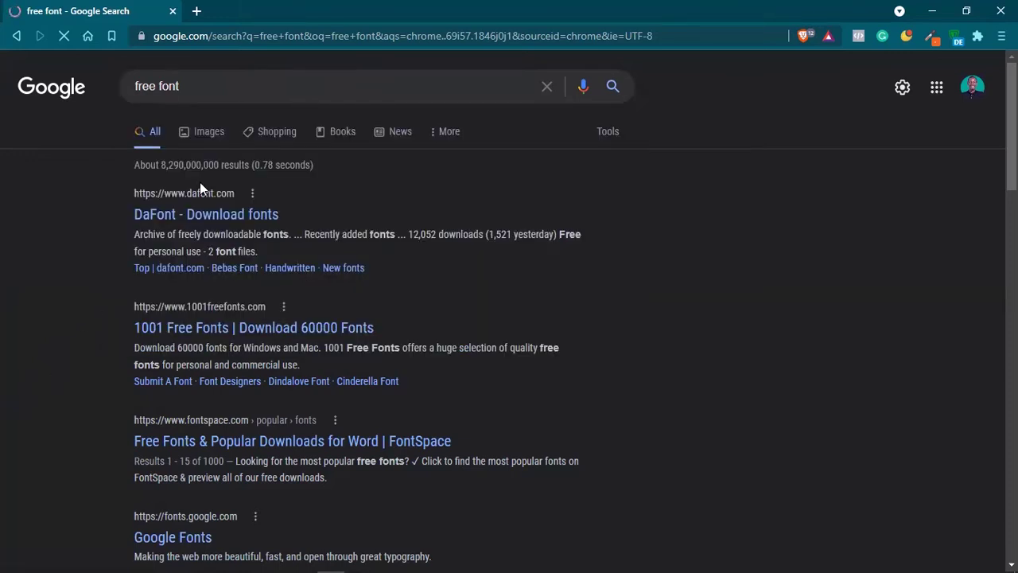
scroll(297, 486, "down", 4)
scroll(259, 450, "up", 4)
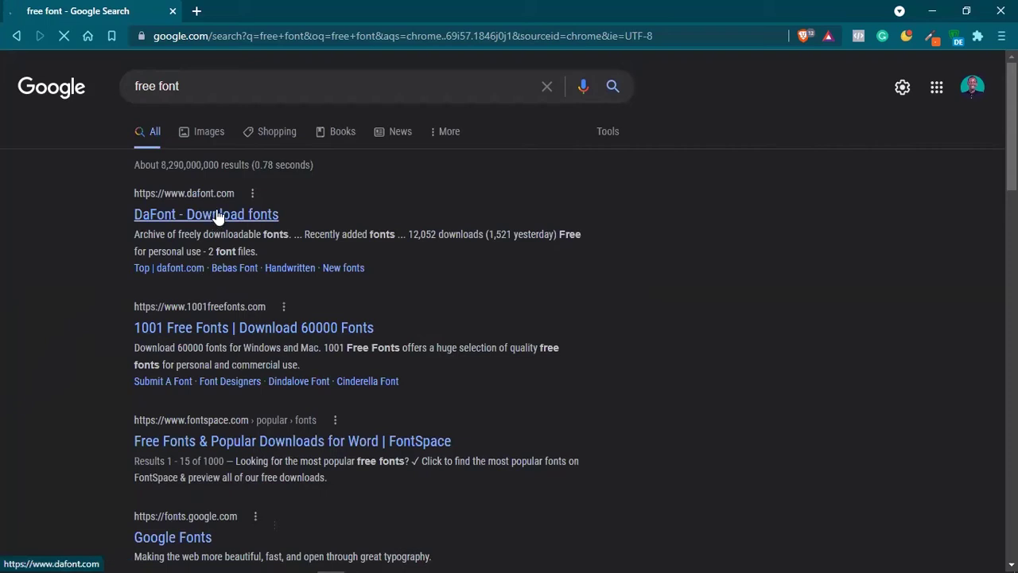
scroll(217, 217, "down", 3)
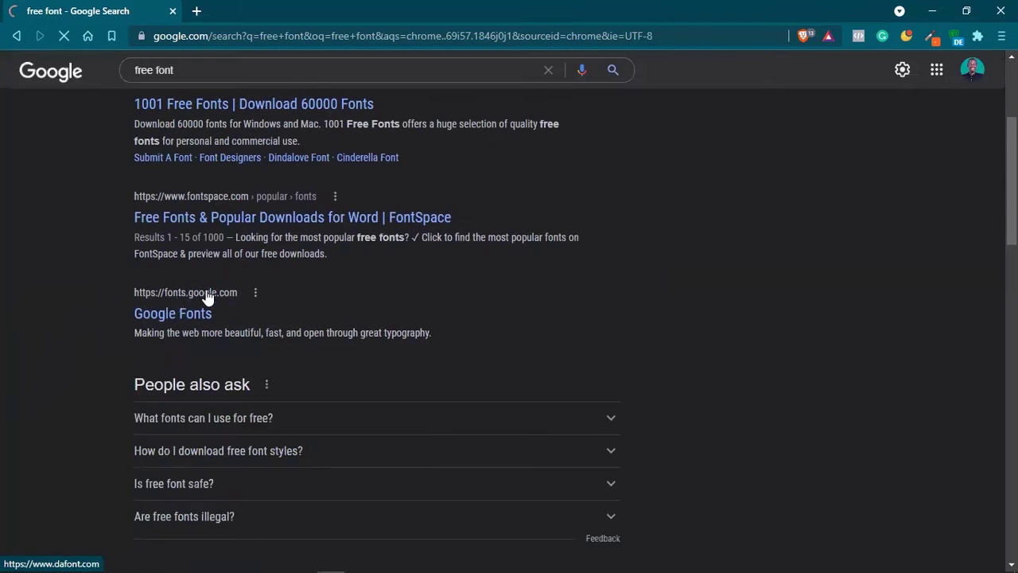
scroll(207, 322, "down", 4)
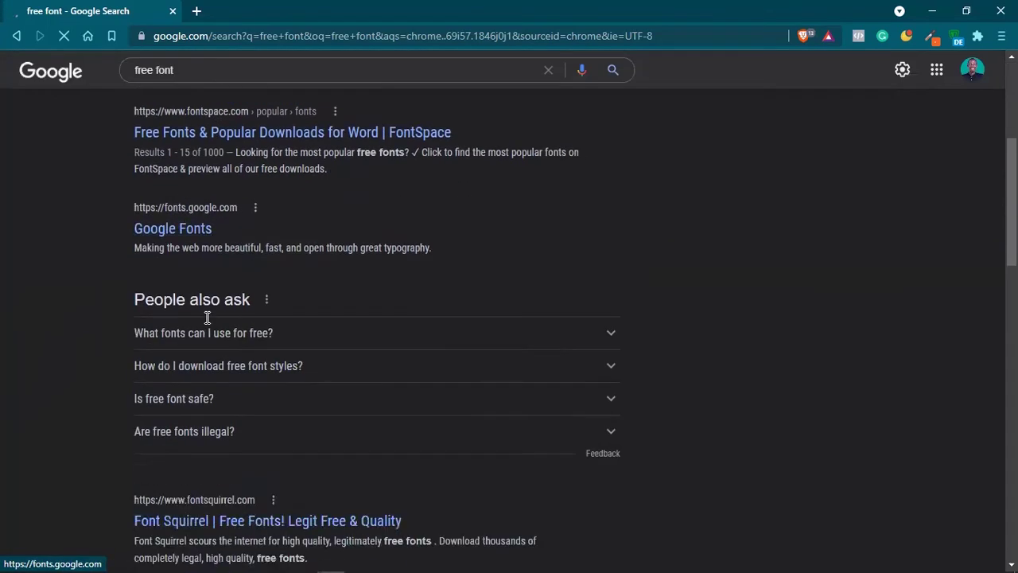
scroll(398, 313, "up", 1)
scroll(398, 313, "down", 3)
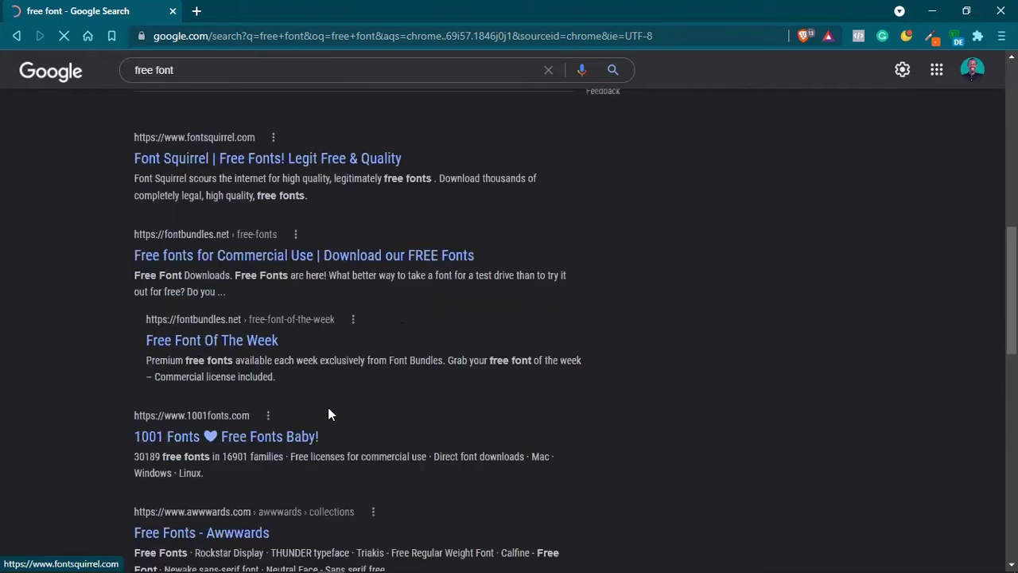
scroll(329, 411, "down", 3)
scroll(295, 394, "up", 3)
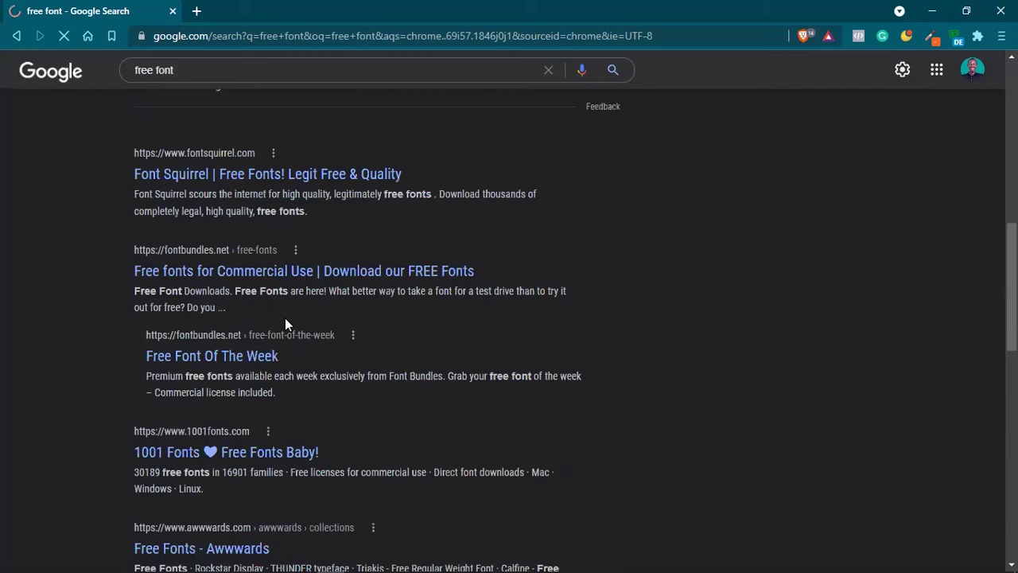
scroll(285, 317, "up", 8)
scroll(284, 318, "down", 10)
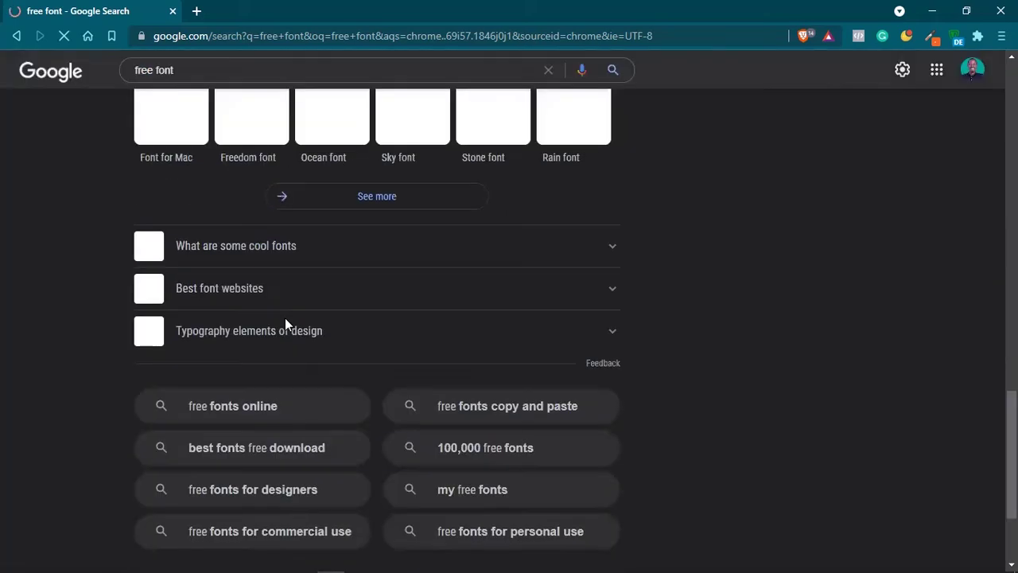
scroll(284, 326, "down", 2)
scroll(284, 326, "up", 6)
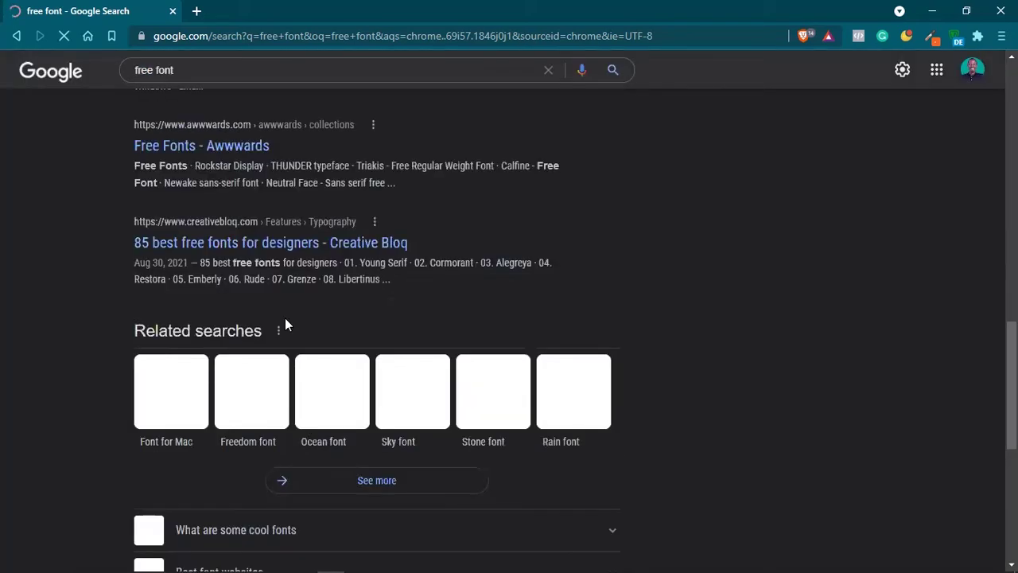
scroll(285, 326, "up", 1)
scroll(285, 324, "up", 5)
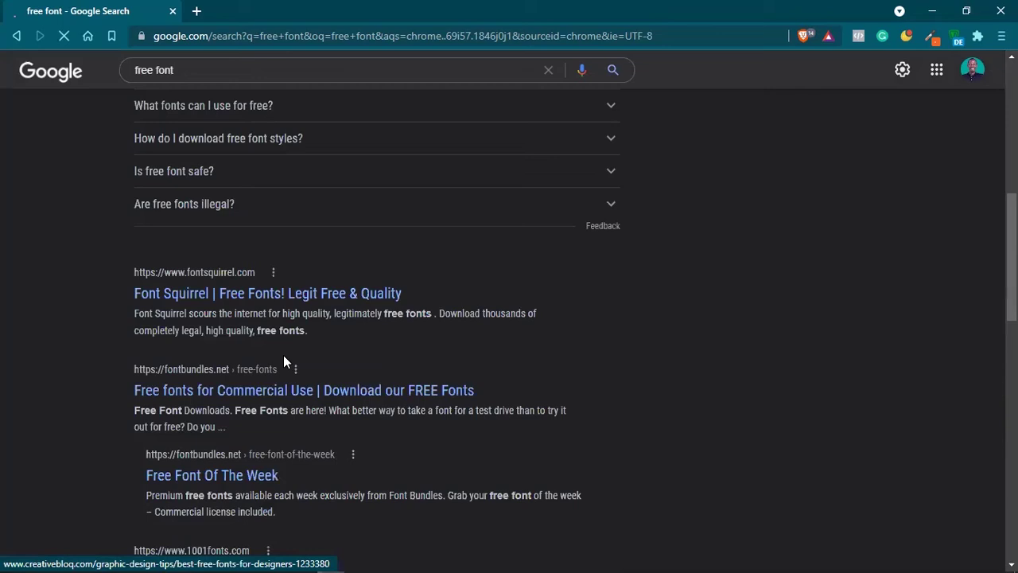
scroll(255, 264, "down", 3)
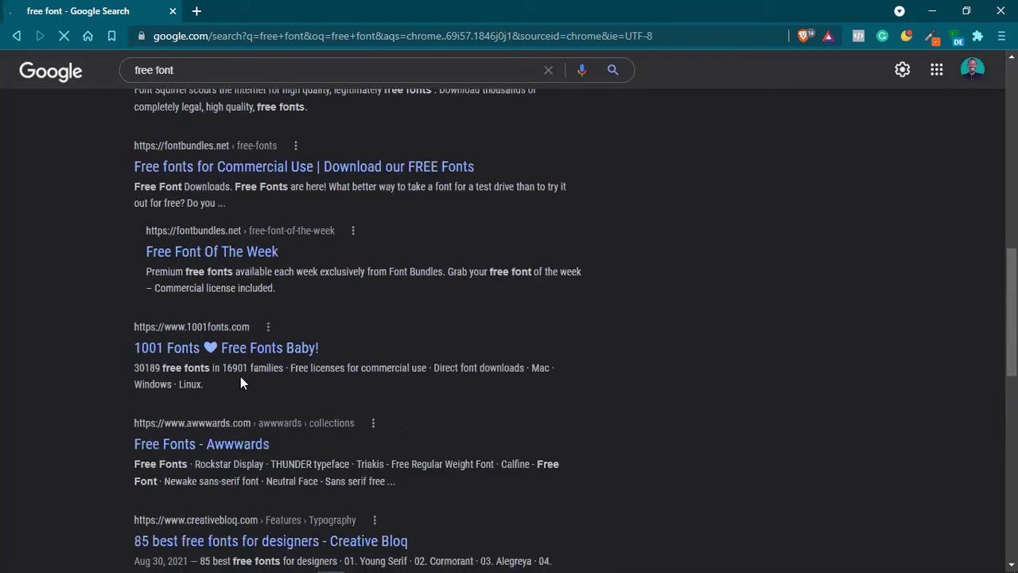
scroll(239, 378, "up", 2)
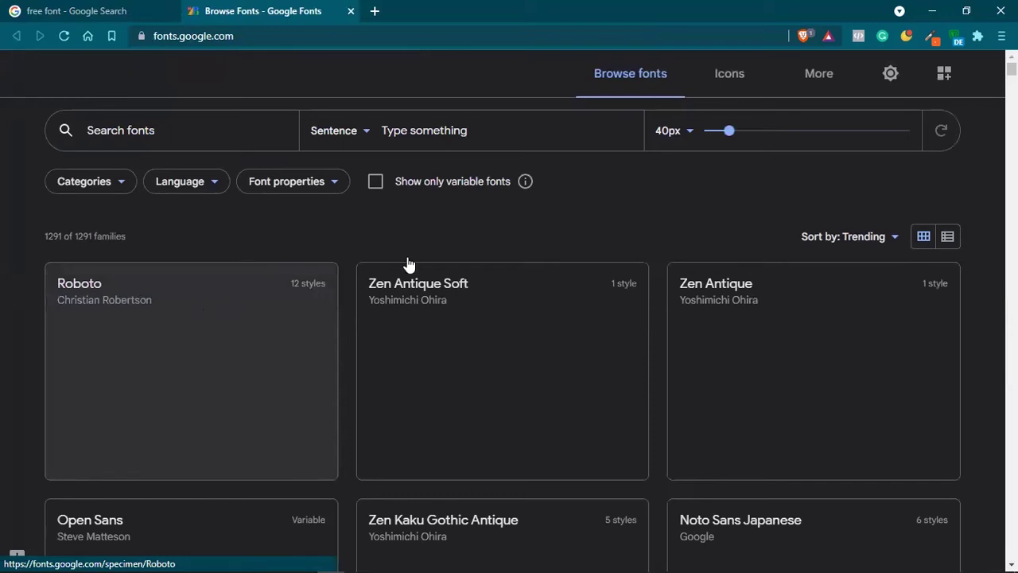
Switch the Google Fonts site to its light theme
scroll(355, 223, "down", 3)
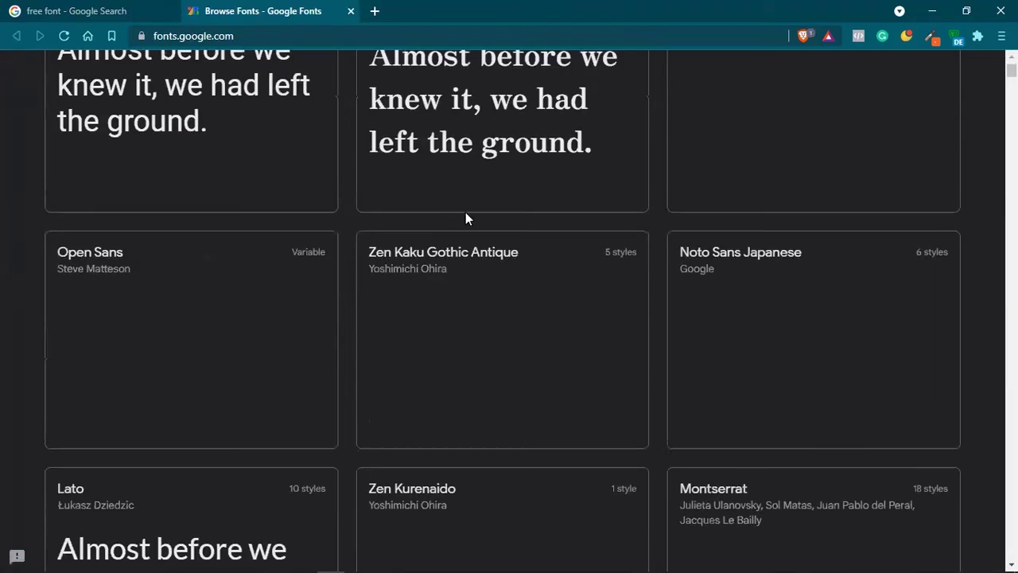
scroll(465, 211, "up", 4)
left_click(891, 74)
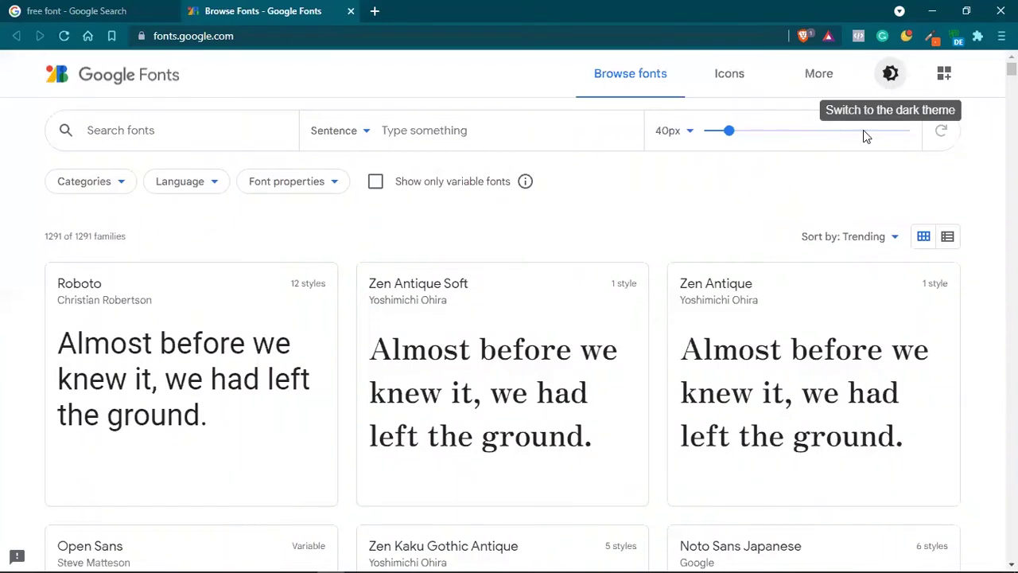
Look through the font families and their sample sentences in the Google Fonts catalogue
scroll(983, 258, "down", 3)
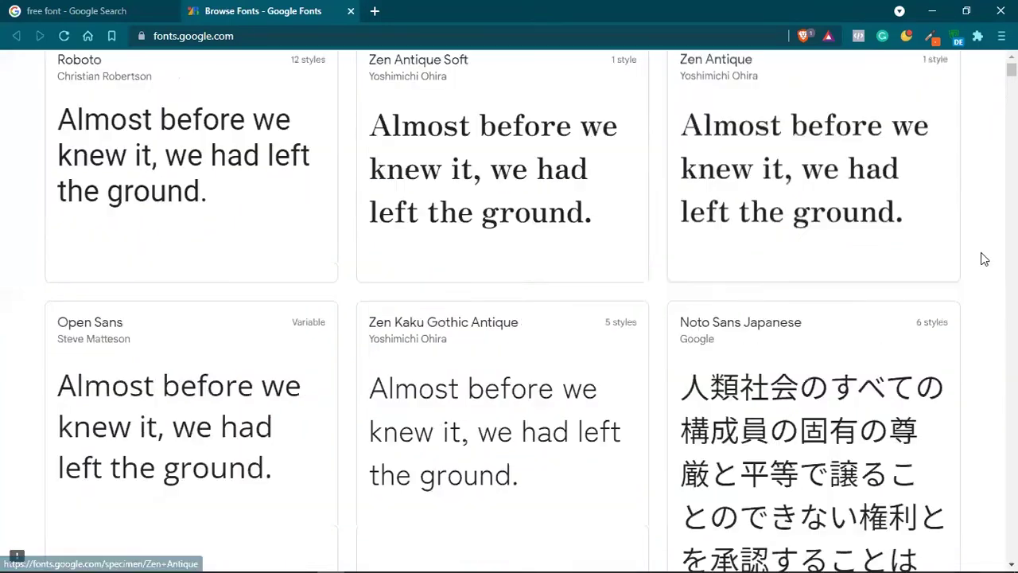
scroll(509, 318, "down", 8)
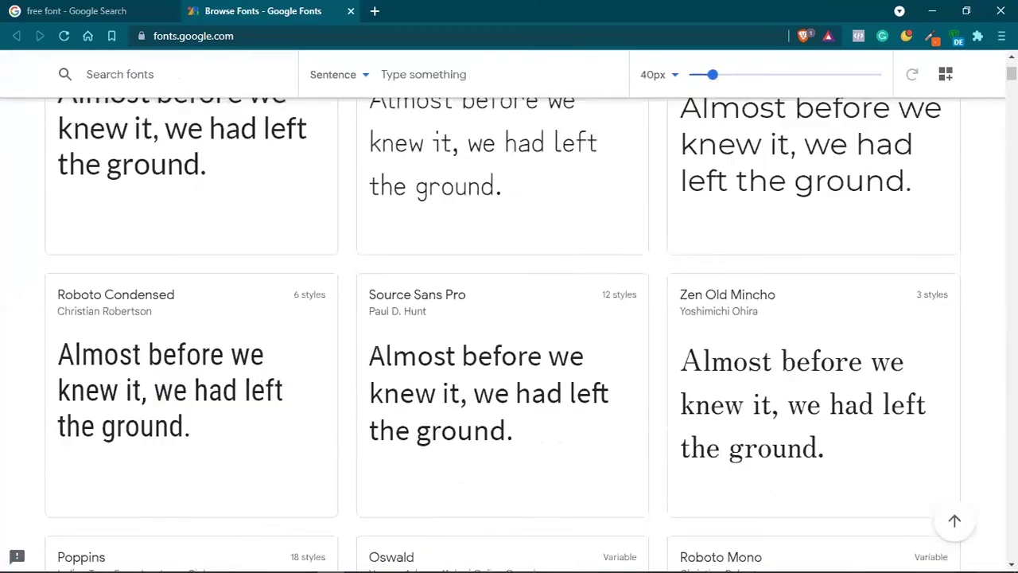
scroll(509, 318, "down", 2)
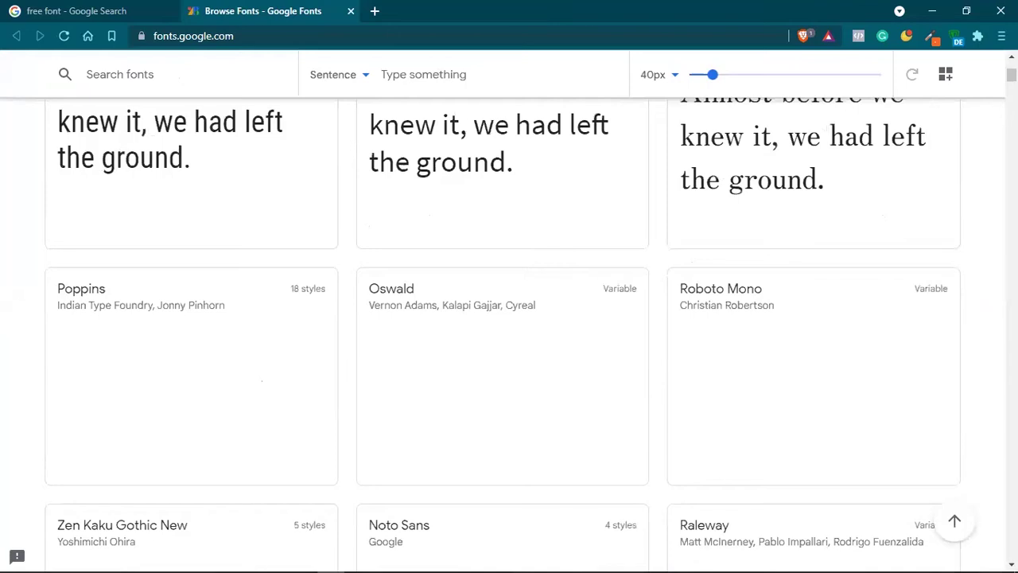
scroll(509, 318, "up", 5)
scroll(509, 318, "down", 6)
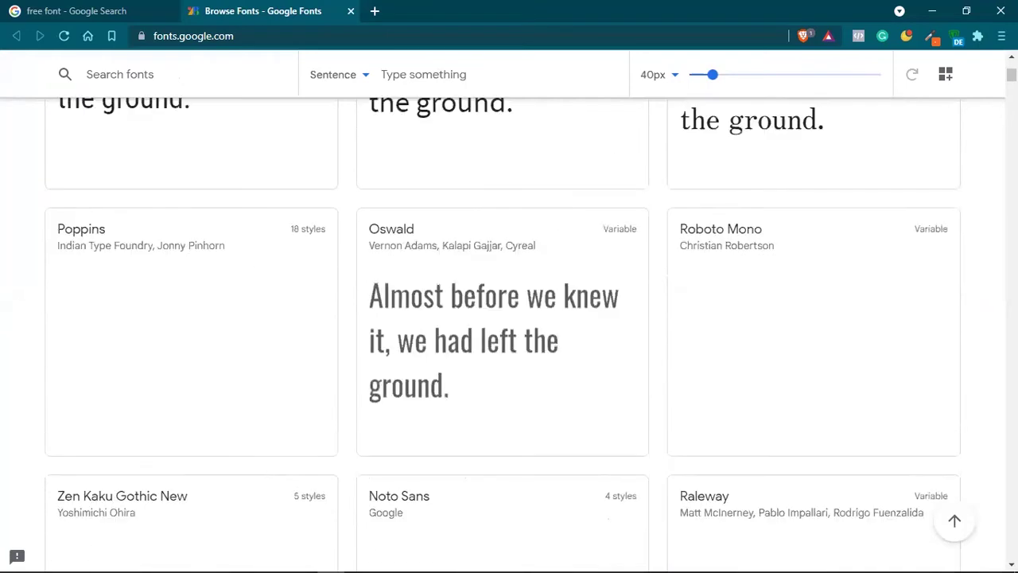
scroll(8, 58, "up", 6)
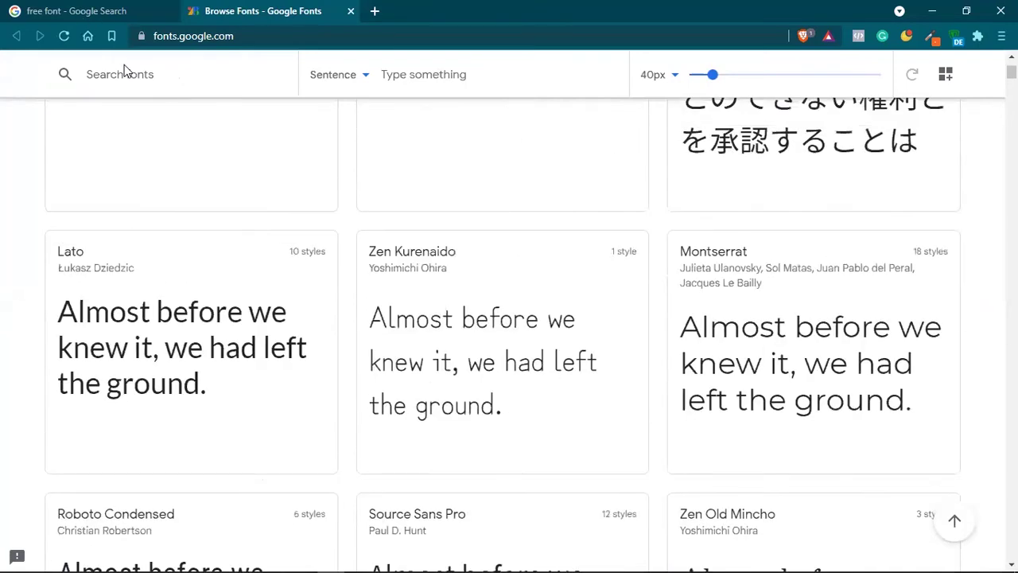
scroll(135, 76, "up", 5)
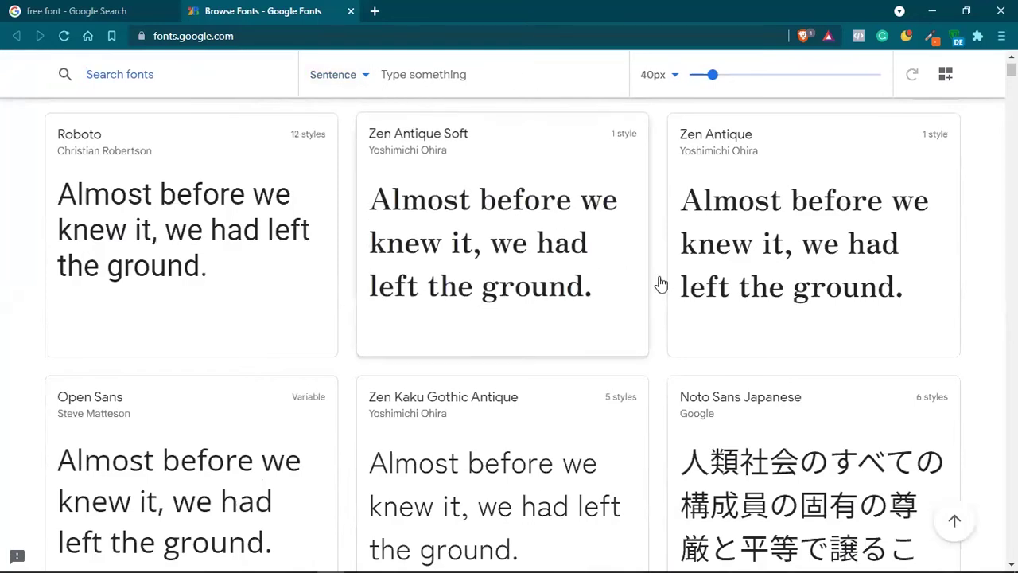
scroll(660, 284, "down", 2)
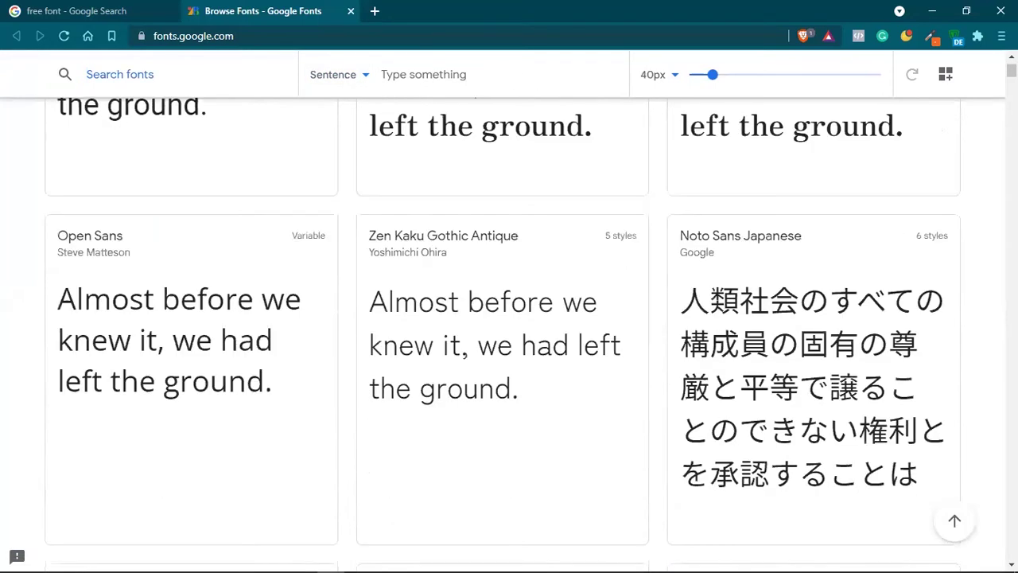
scroll(509, 319, "down", 5)
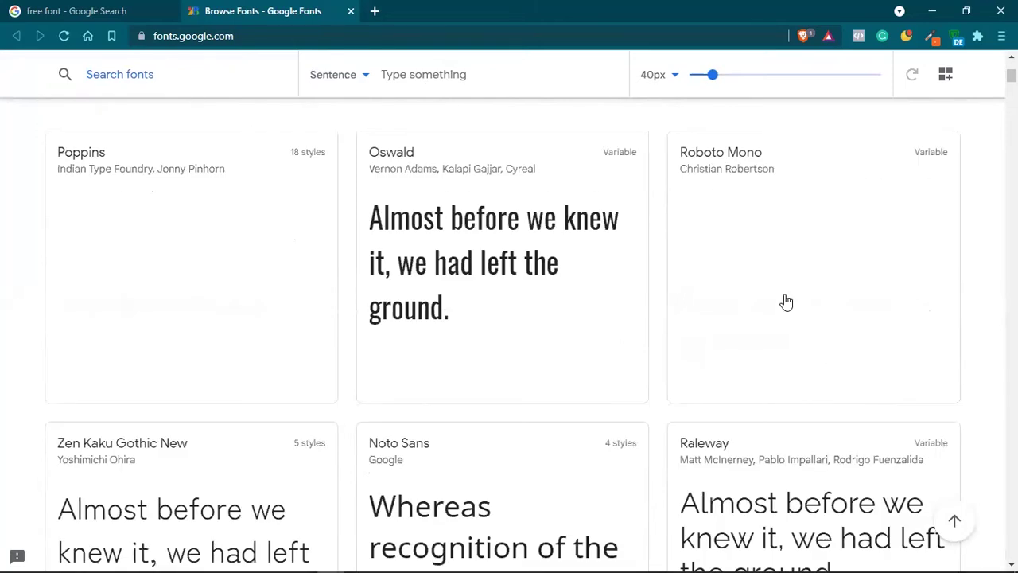
Open the Noto Sans Japanese family page and download the font family
left_click(928, 302)
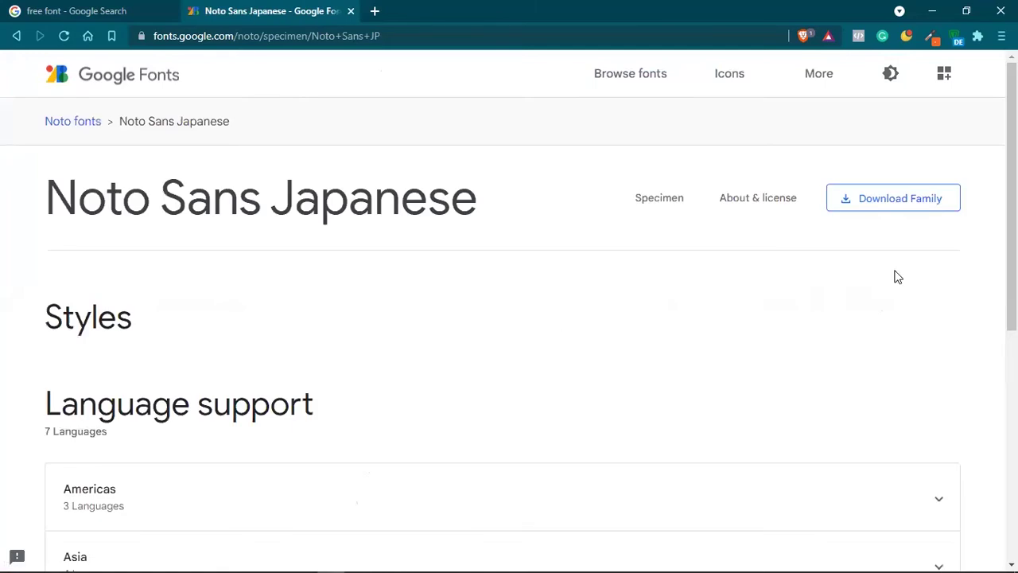
scroll(338, 289, "down", 3)
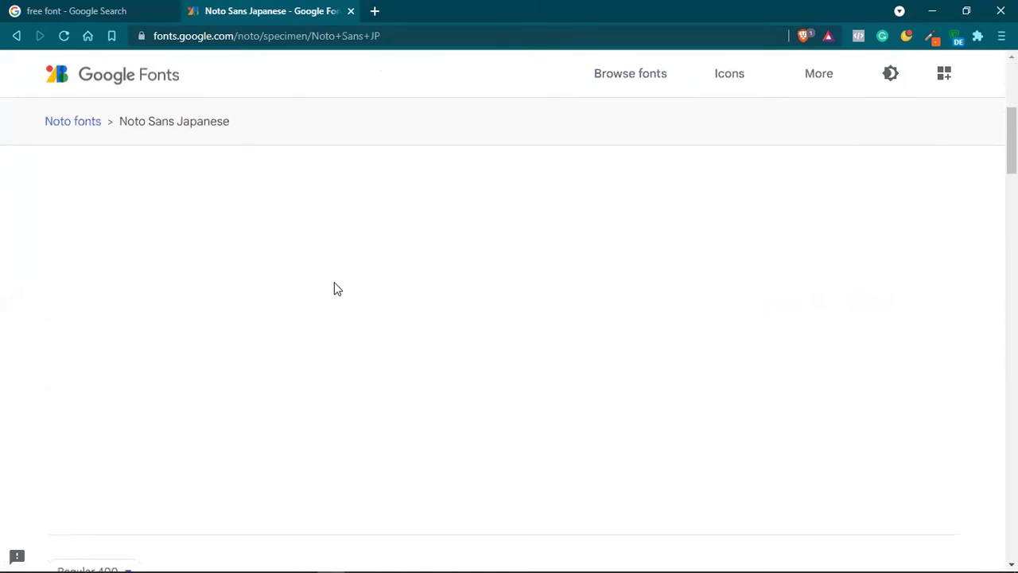
scroll(338, 289, "up", 3)
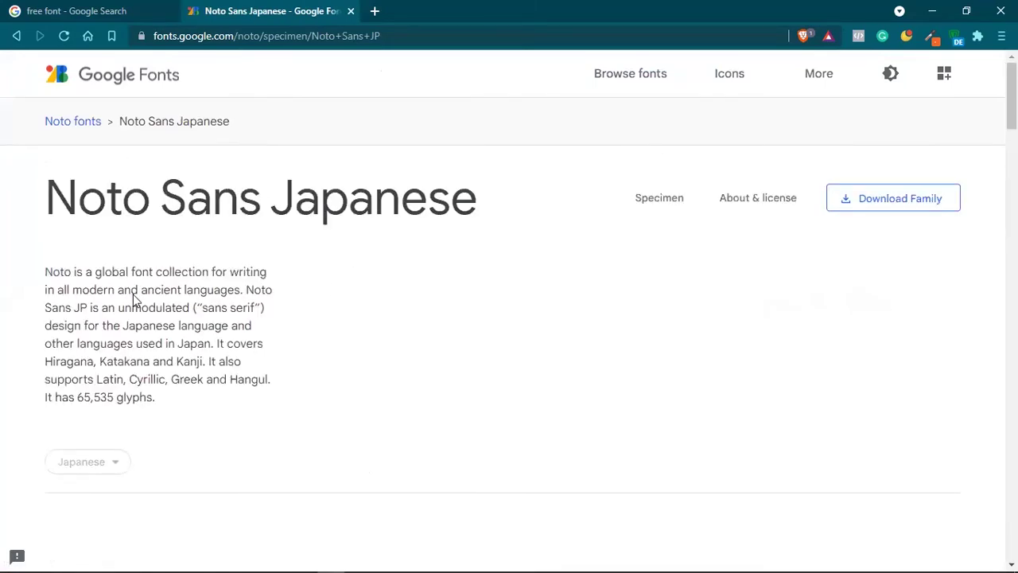
left_click(880, 205)
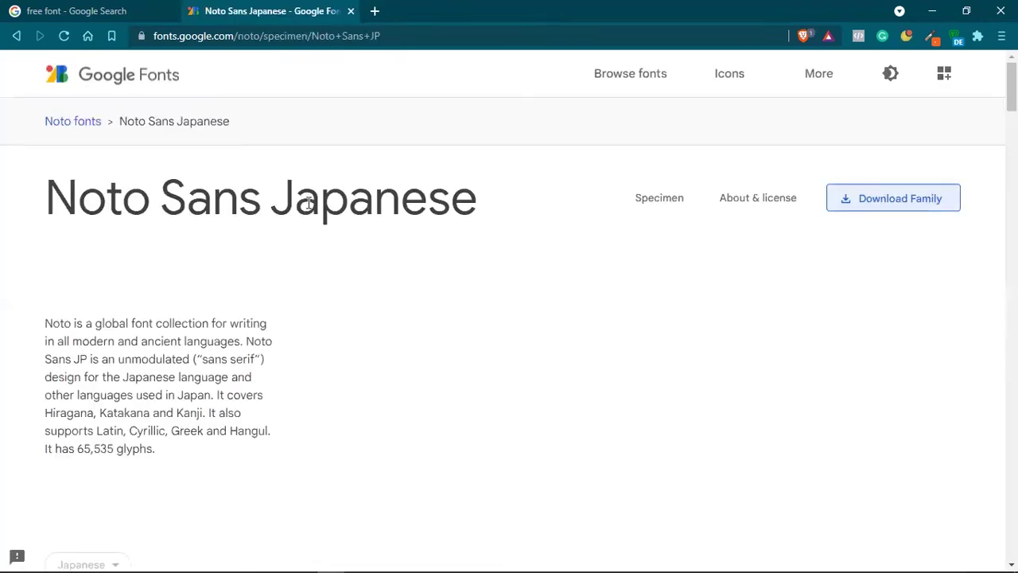
Examine the Noto Sans Japanese specimen text at its different sizes, then return to the page heading
scroll(379, 211, "down", 3)
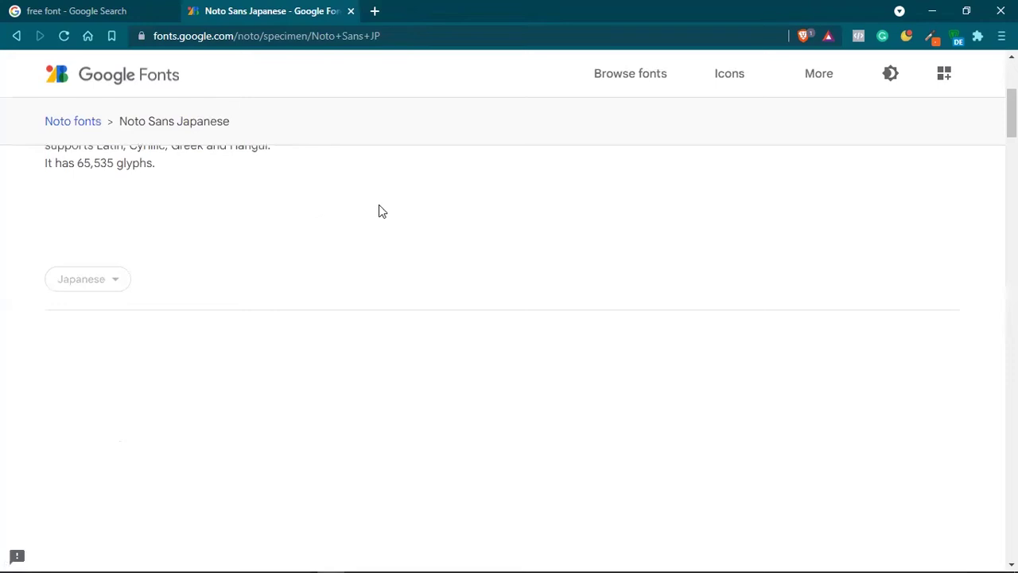
scroll(378, 208, "down", 1)
scroll(641, 390, "down", 3)
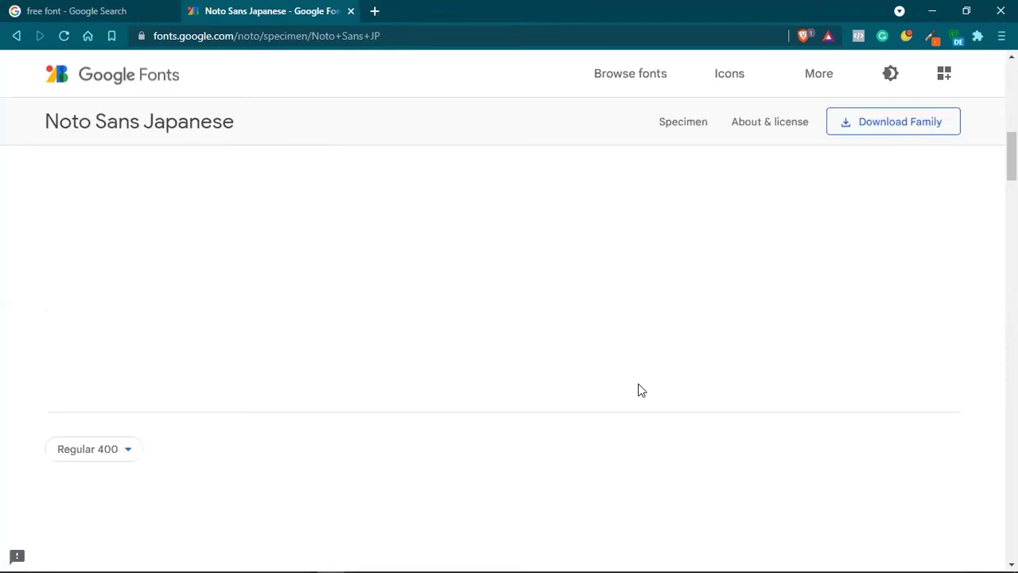
scroll(641, 390, "down", 1)
scroll(770, 241, "down", 5)
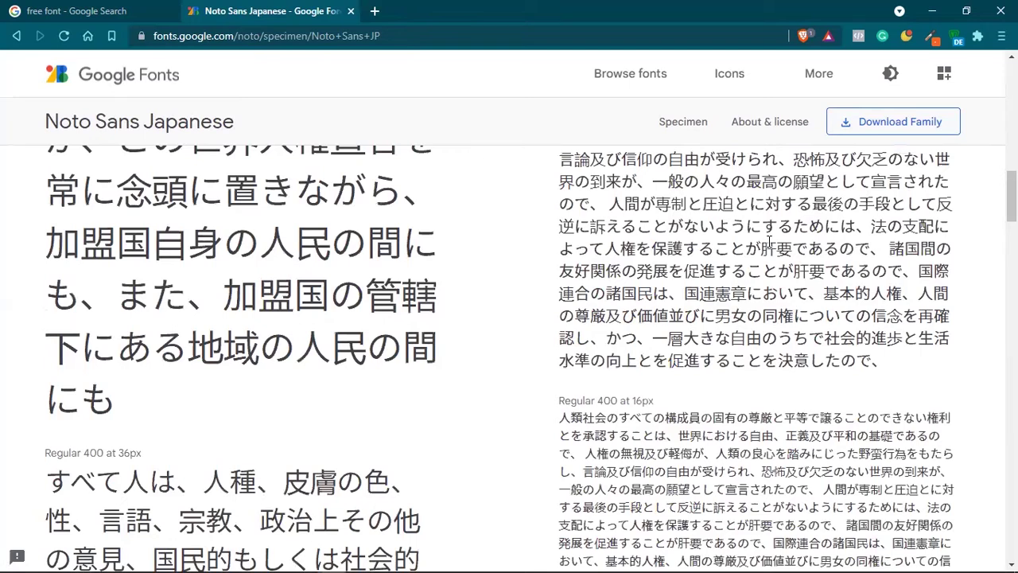
scroll(250, 542, "up", 15)
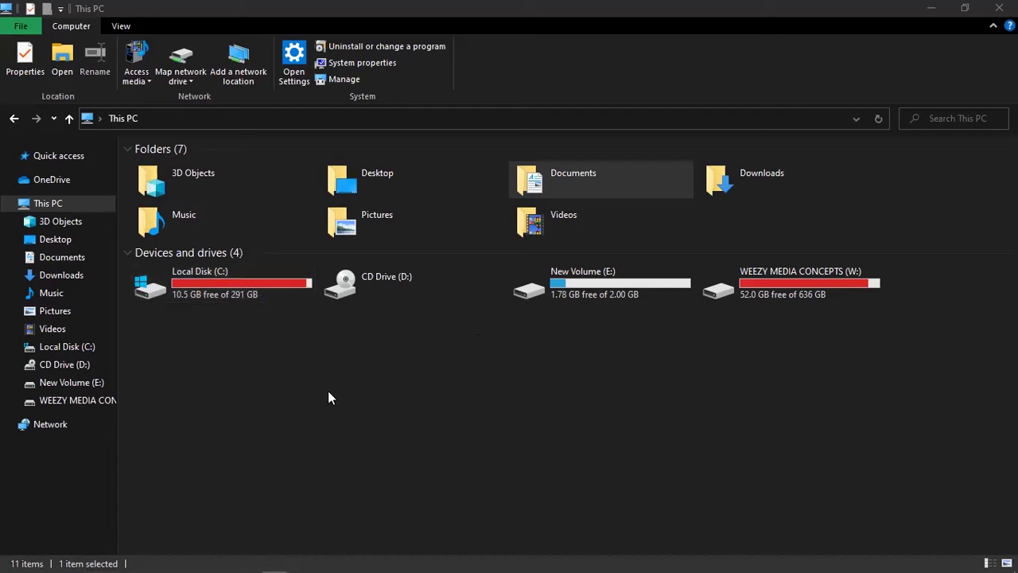
Switch to File Explorer, go to the Compressed folder in Downloads, and open the exo archive in a maximized WinRAR window
double_click(794, 187)
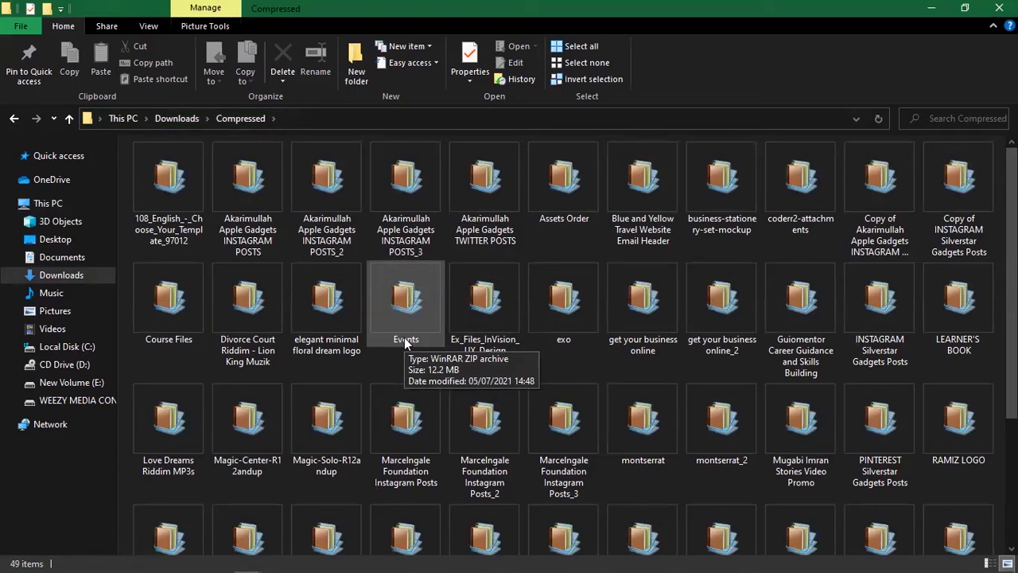
double_click(644, 434)
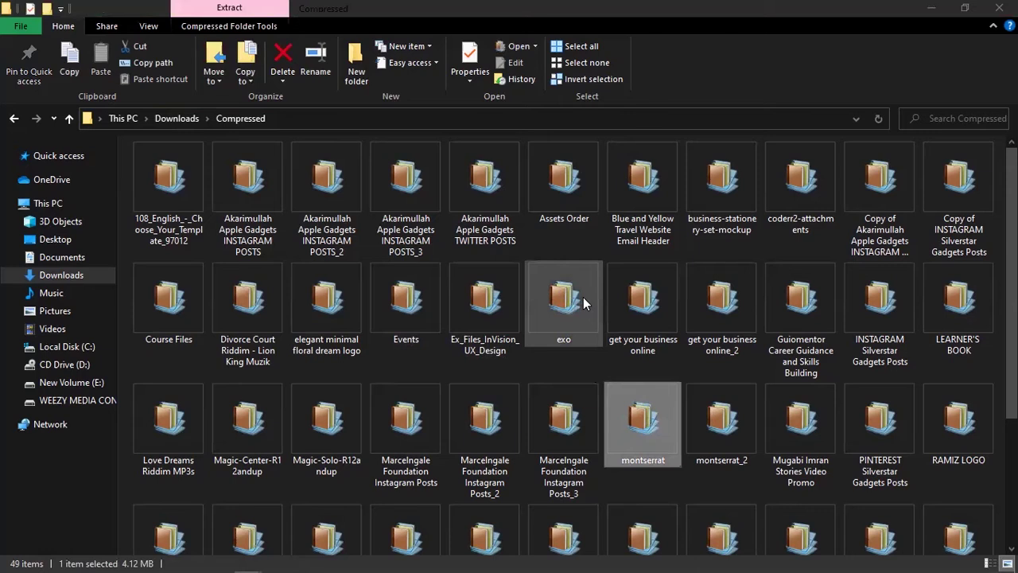
left_click(582, 305)
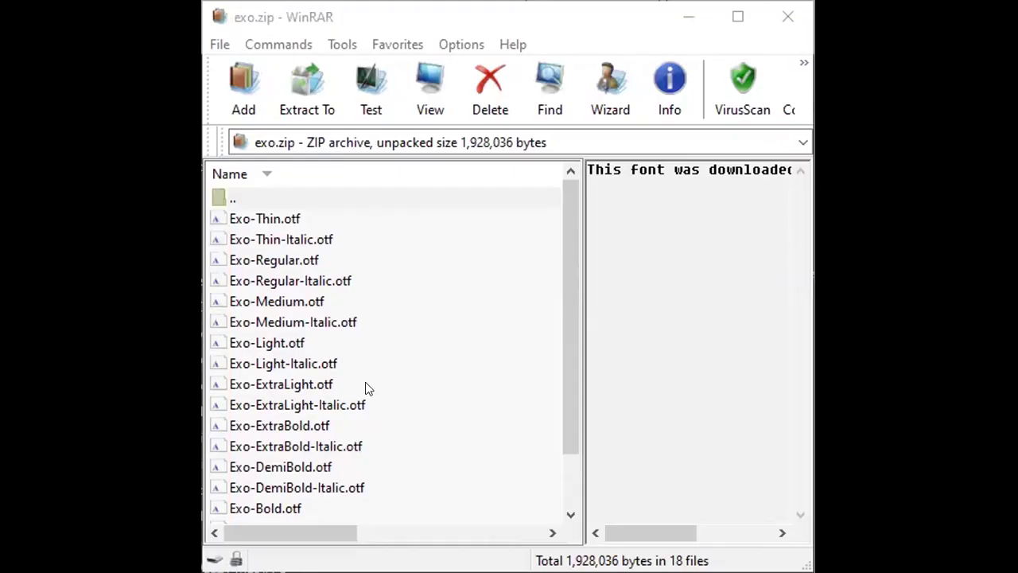
left_click(365, 385)
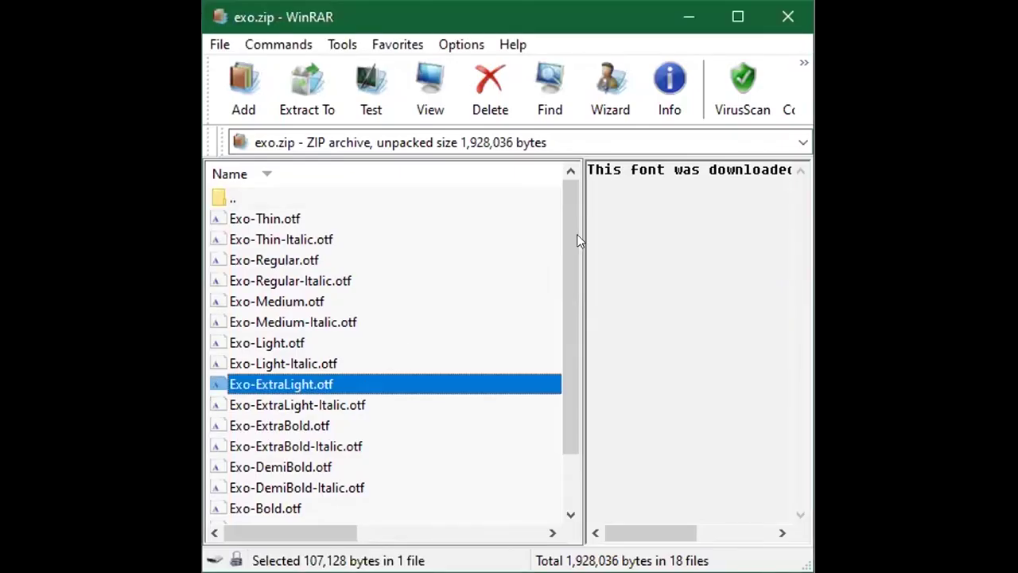
left_click(714, 11)
Look through the Exo font style files in the archive, such as Exo-Regular.otf, Exo-Bold.otf and Exo-Black-Italic.otf
left_click(130, 273)
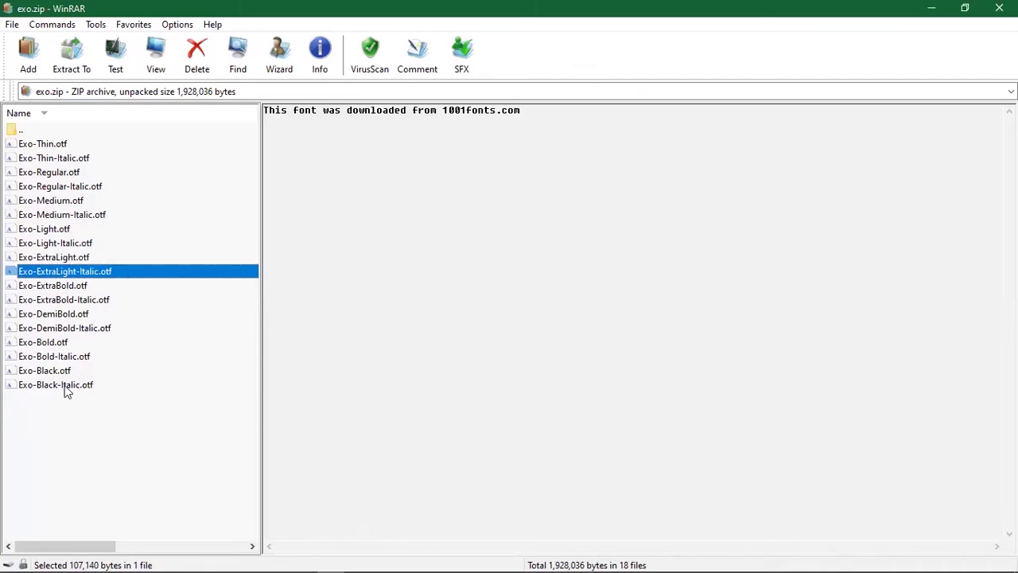
left_click(64, 327)
left_click(44, 357)
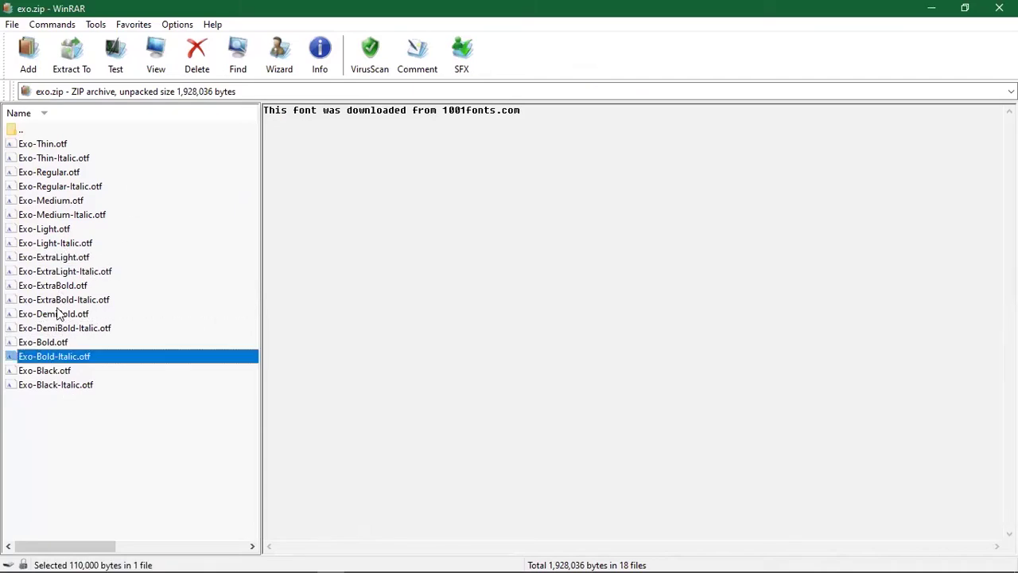
left_click(57, 277)
left_click(67, 176)
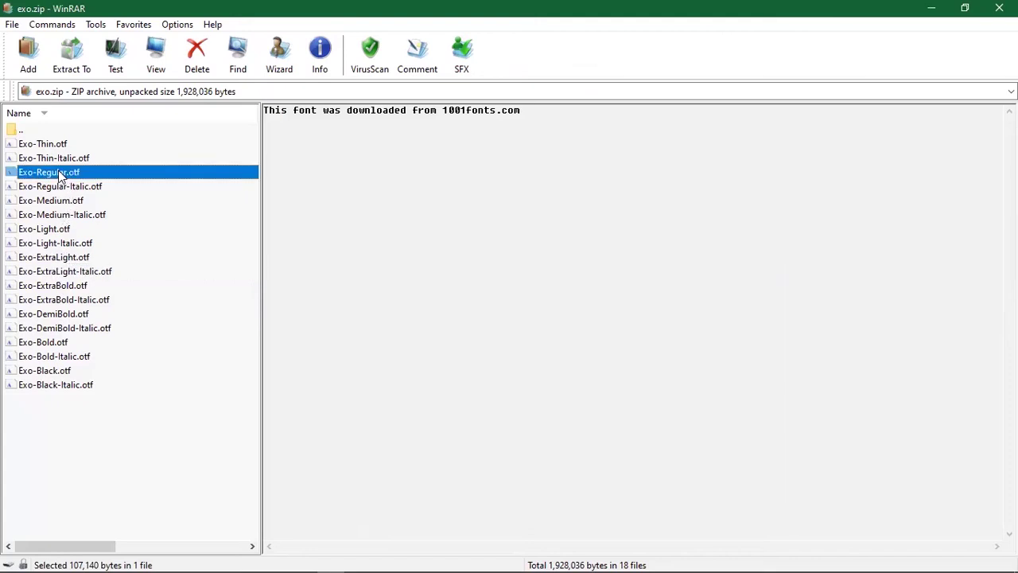
left_click(116, 388)
left_click_drag(115, 390, 10, 150)
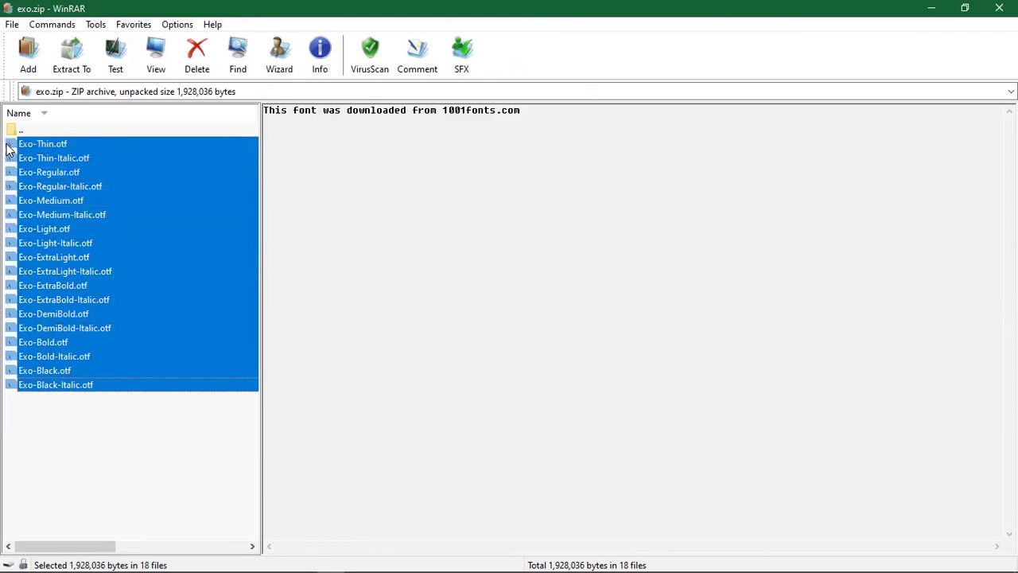
left_click(69, 429)
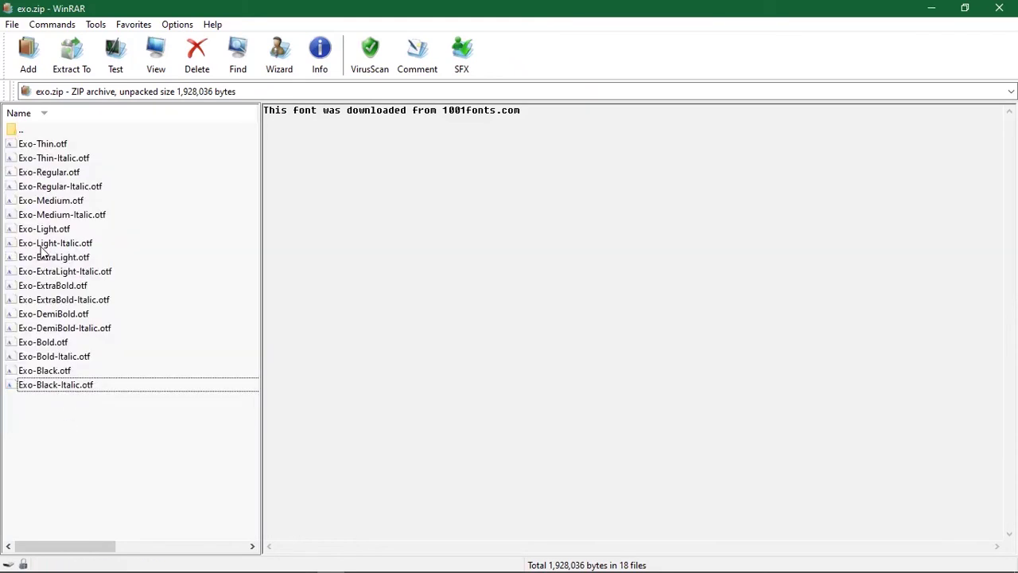
left_click(71, 187)
left_click(70, 229)
left_click(69, 299)
left_click(57, 344)
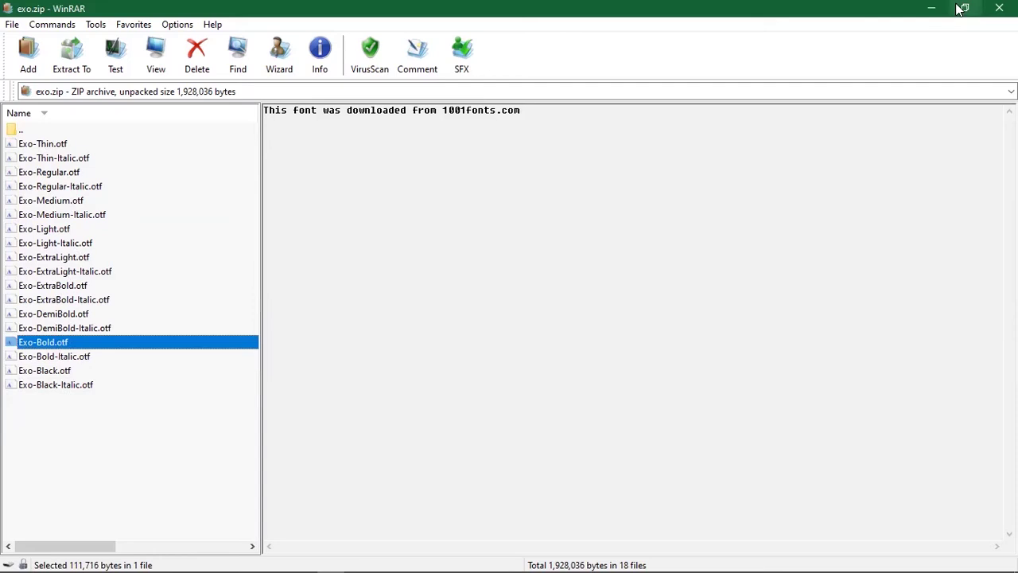
double_click(59, 286)
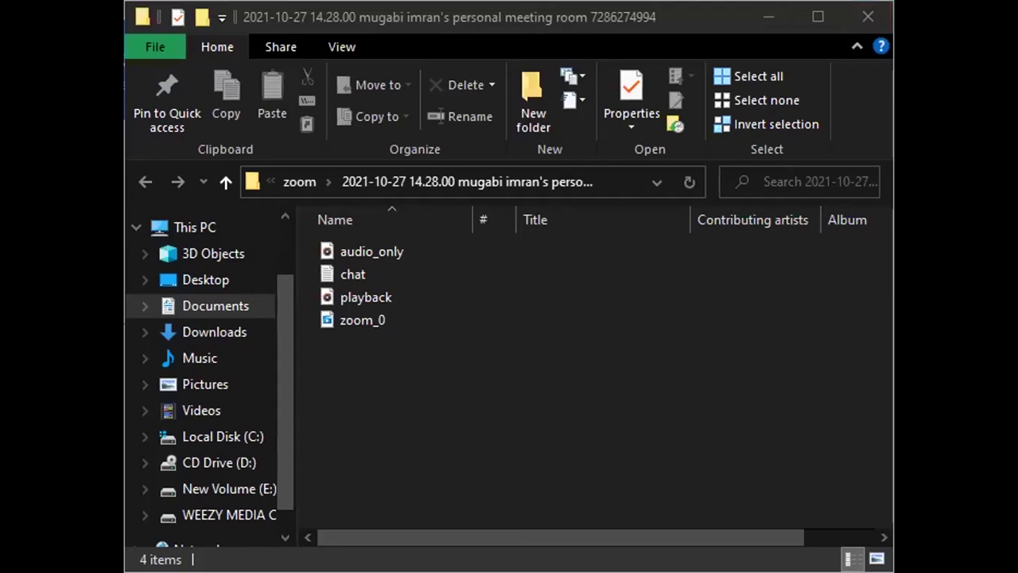
Maximize the File Explorer window and open the Fonts folder inside Windows on Local Disk (C:)
left_click(818, 16)
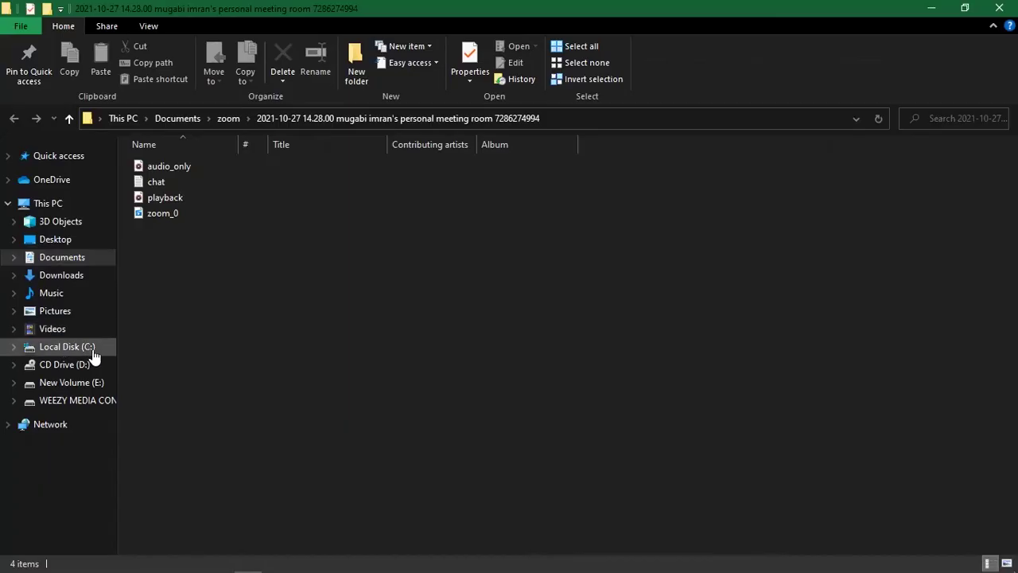
left_click(56, 206)
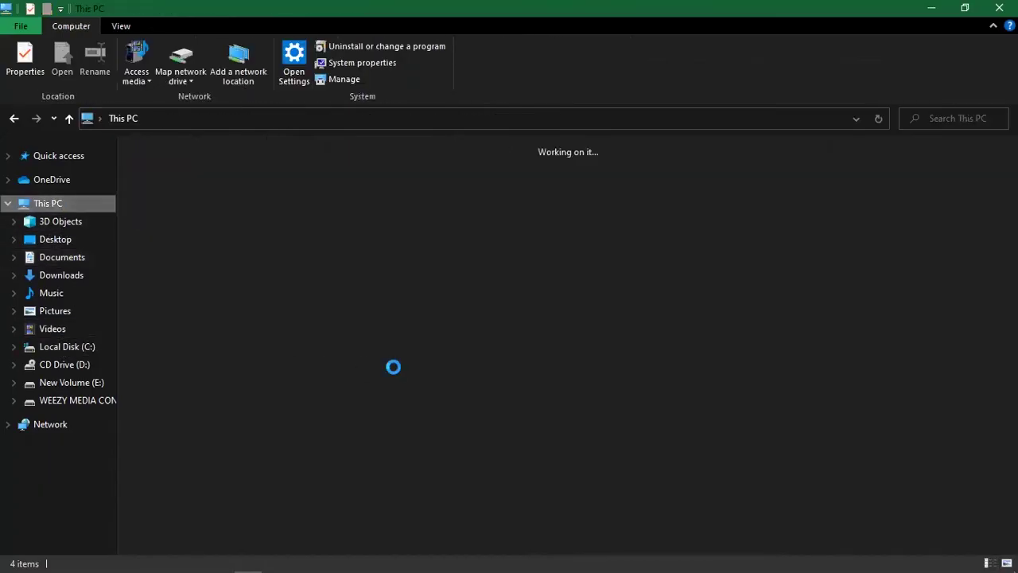
left_click(202, 280)
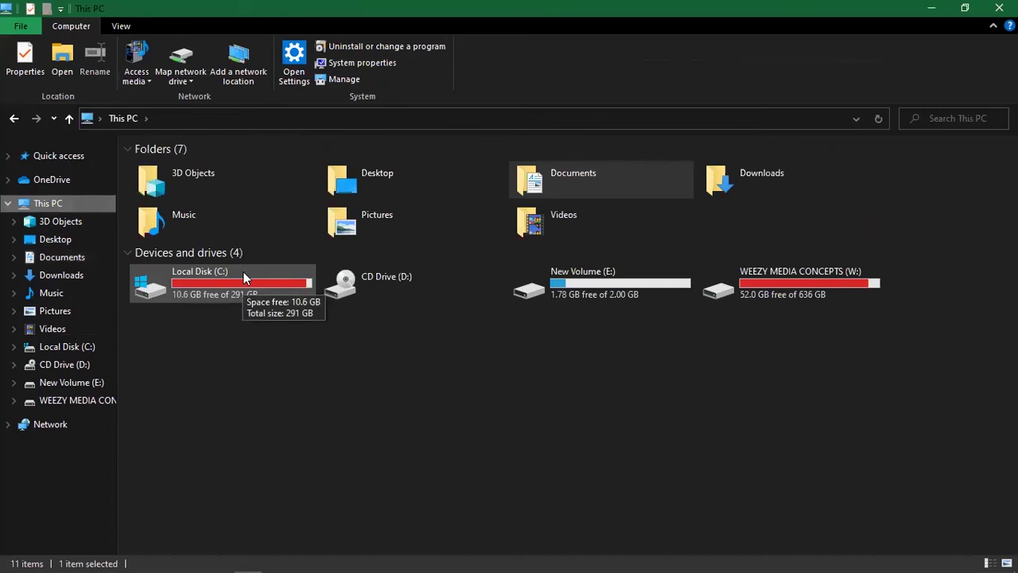
left_click(203, 281)
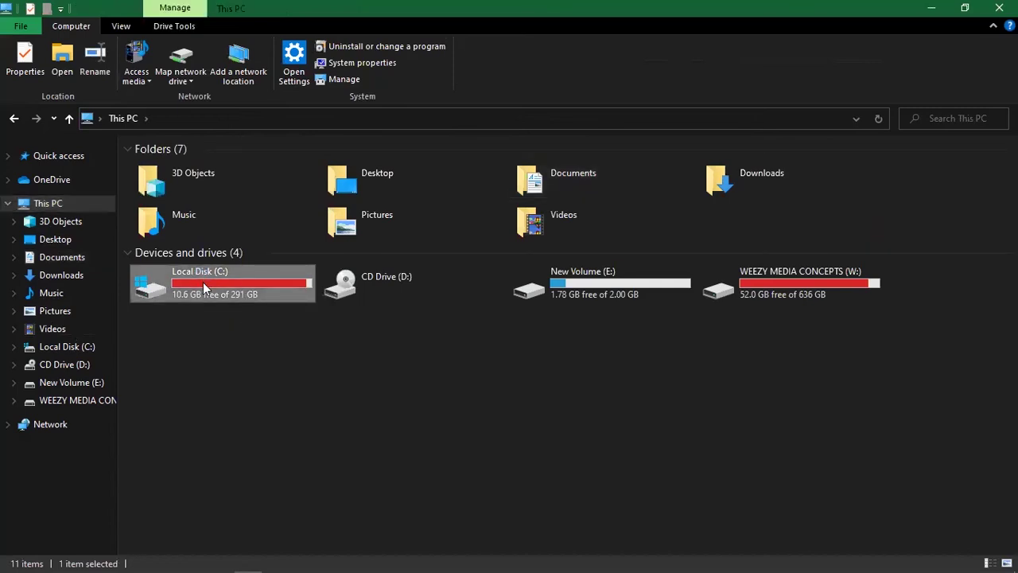
double_click(203, 282)
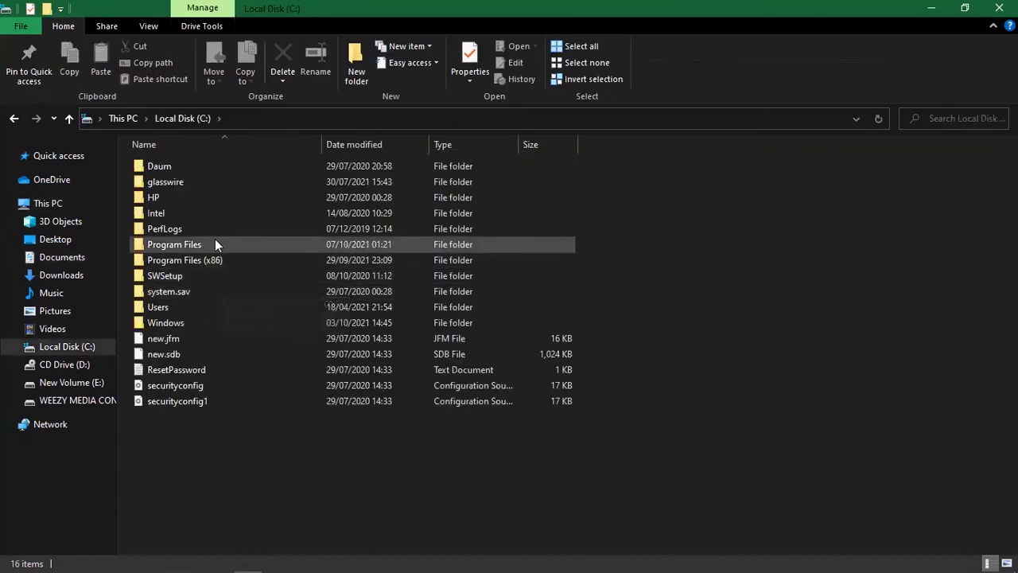
double_click(172, 324)
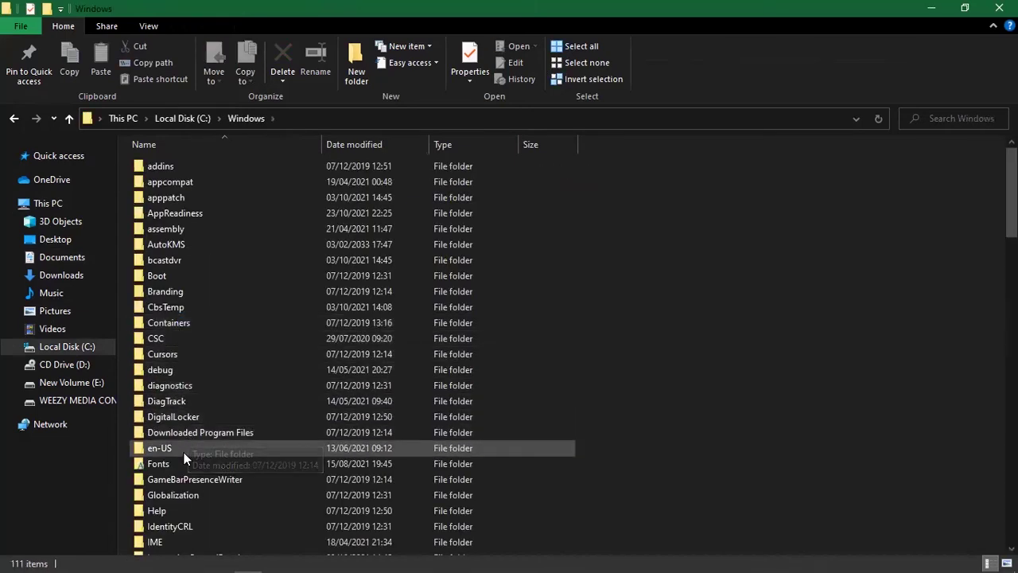
double_click(206, 469)
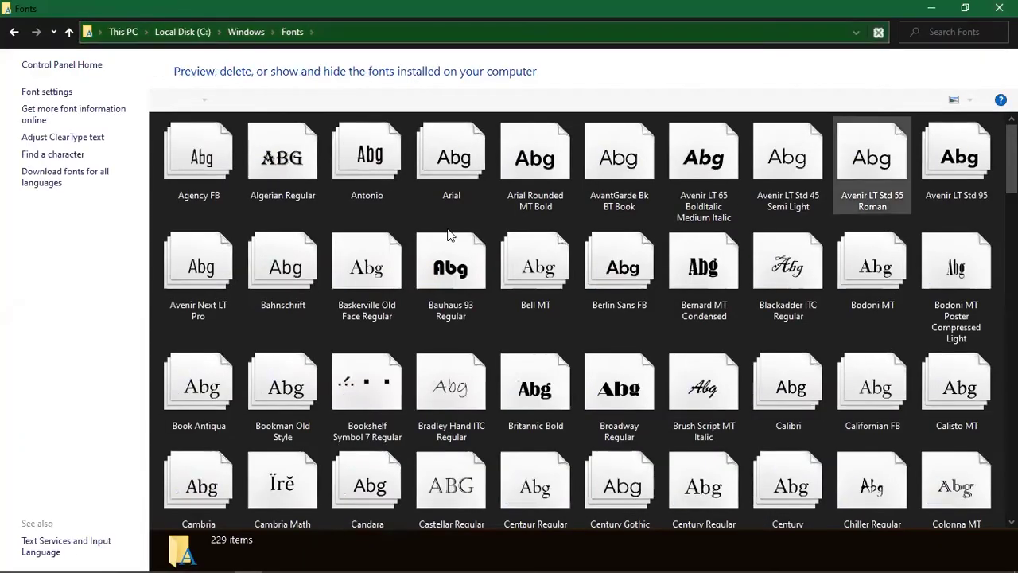
Look through the installed fonts in the Windows Fonts folder
scroll(448, 235, "down", 3)
scroll(639, 243, "down", 3)
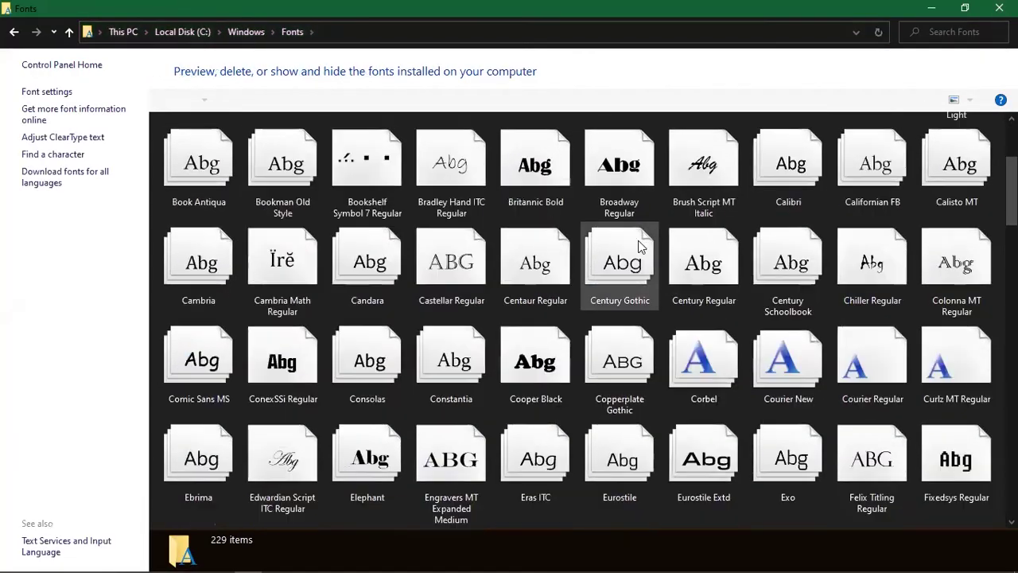
scroll(638, 240, "down", 6)
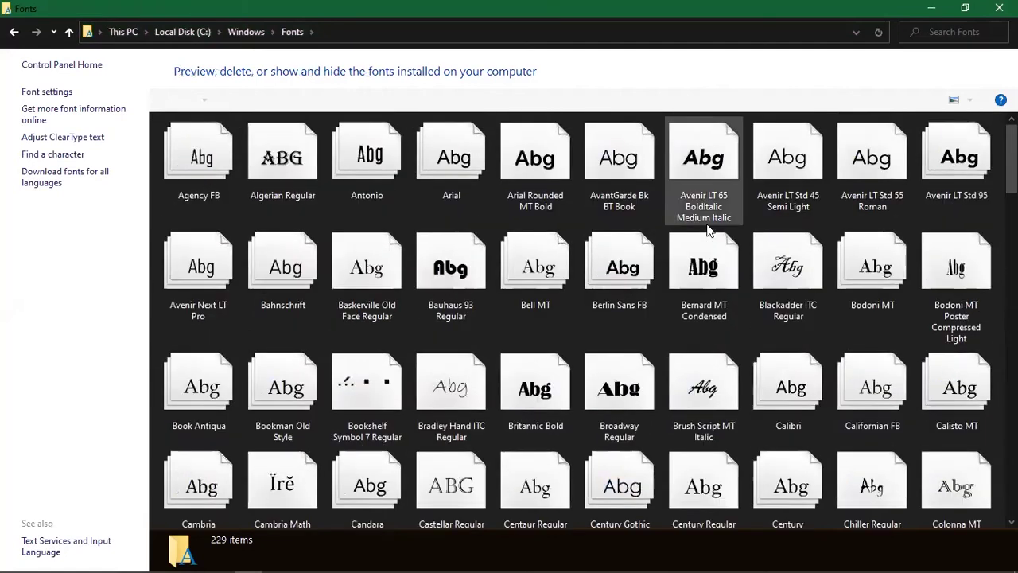
scroll(710, 230, "down", 6)
scroll(787, 227, "down", 8)
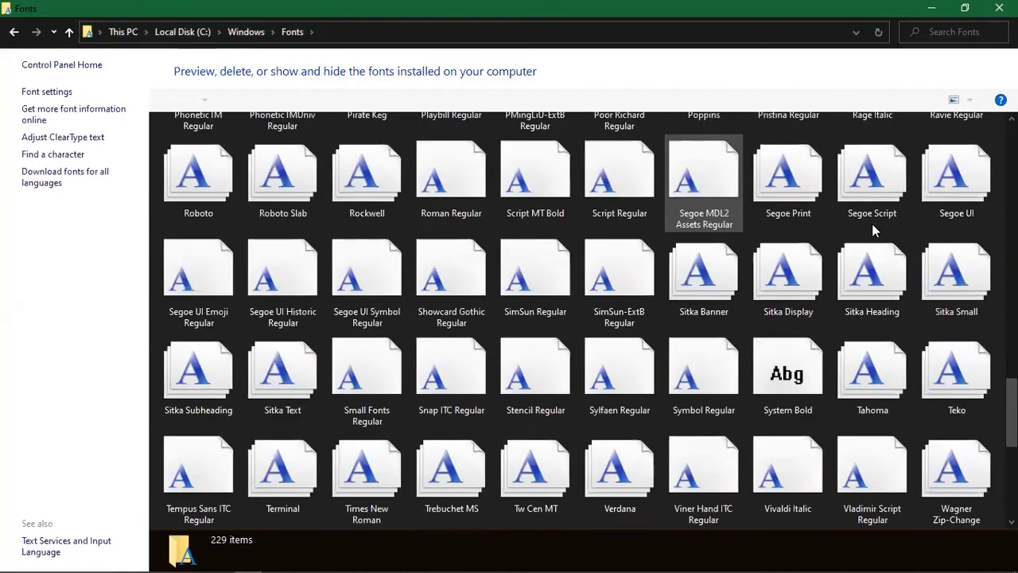
scroll(943, 269, "down", 1)
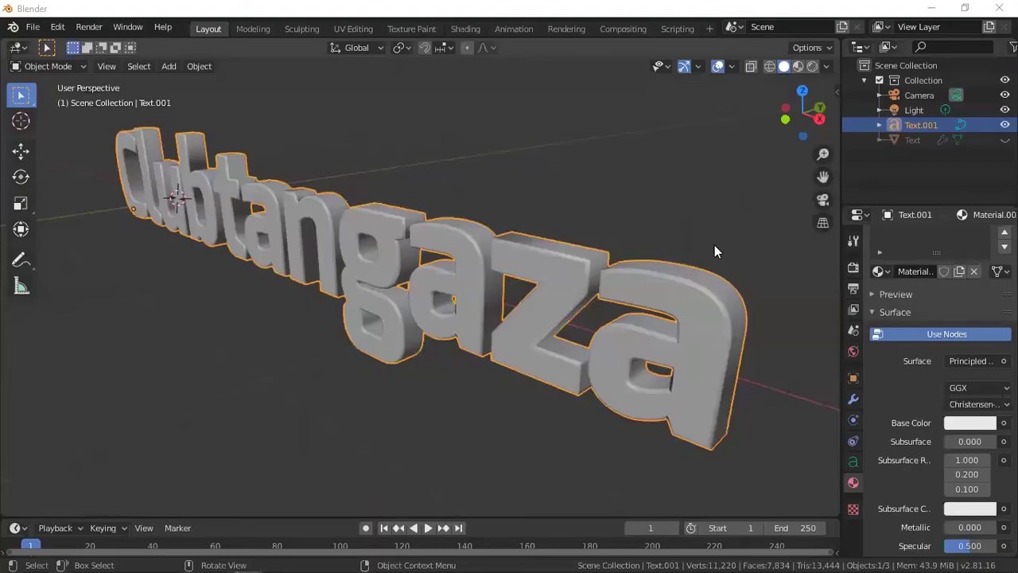
Switch to Blender and examine the Clubtangaza text in perspective and through the scene camera
scroll(542, 288, "down", 6)
scroll(435, 273, "up", 2)
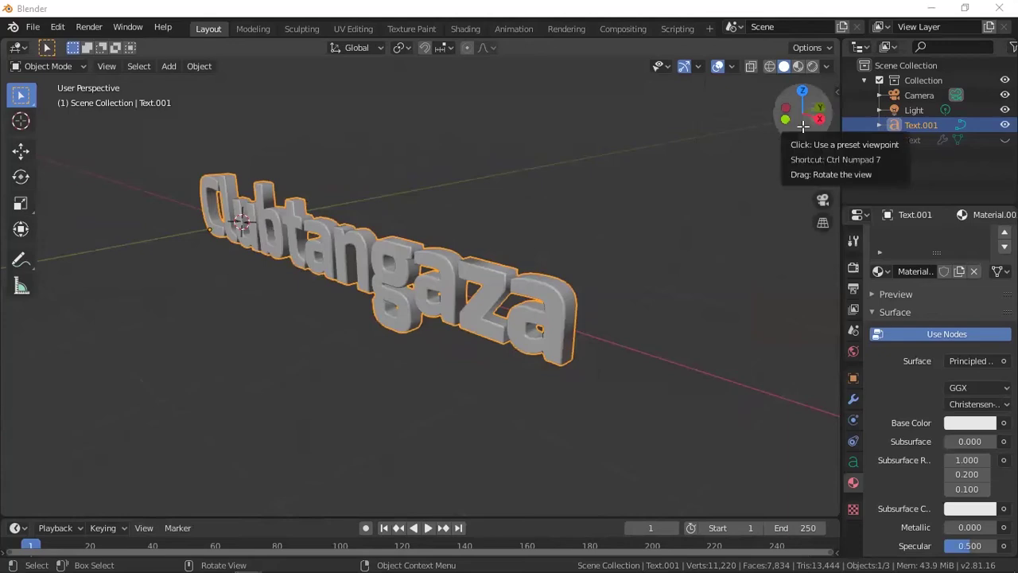
left_click_drag(800, 119, 722, 213)
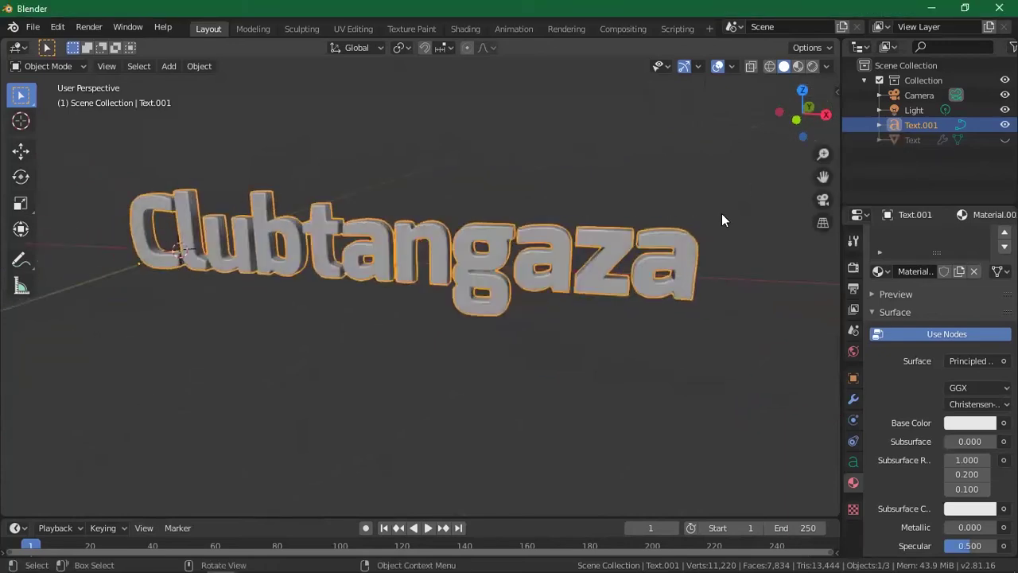
left_click(829, 202)
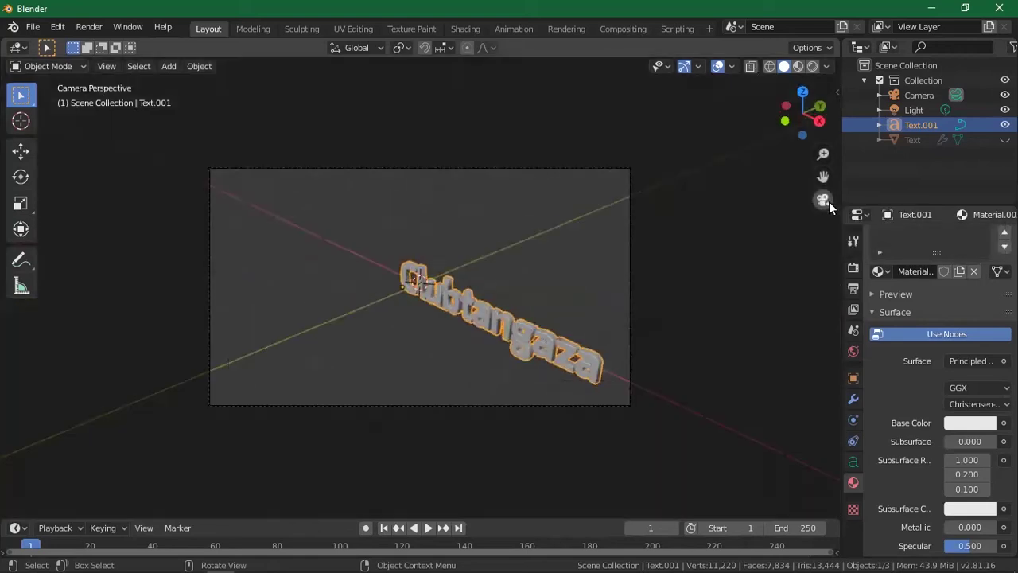
middle_click_drag(473, 279, 481, 280)
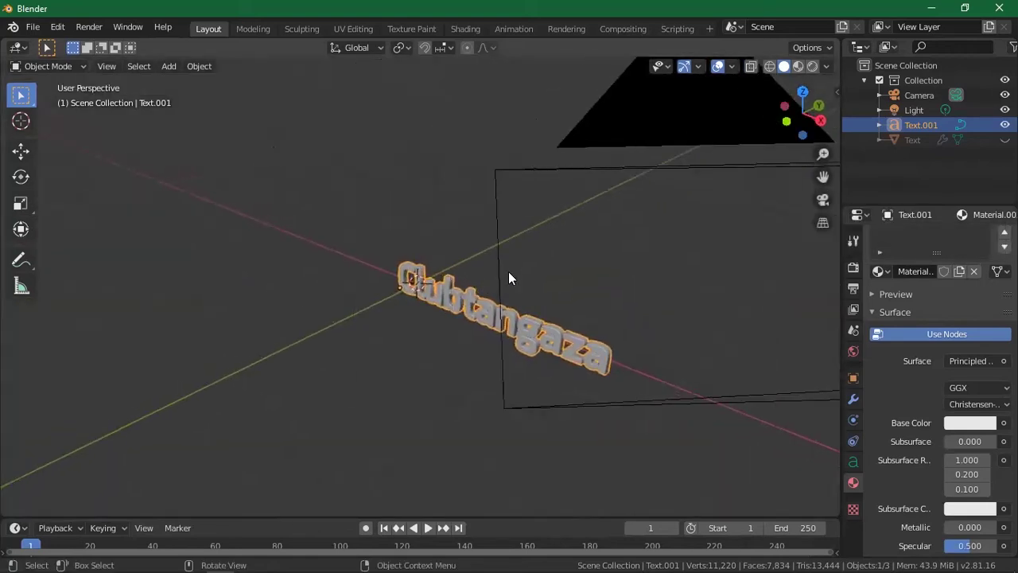
left_click(823, 199)
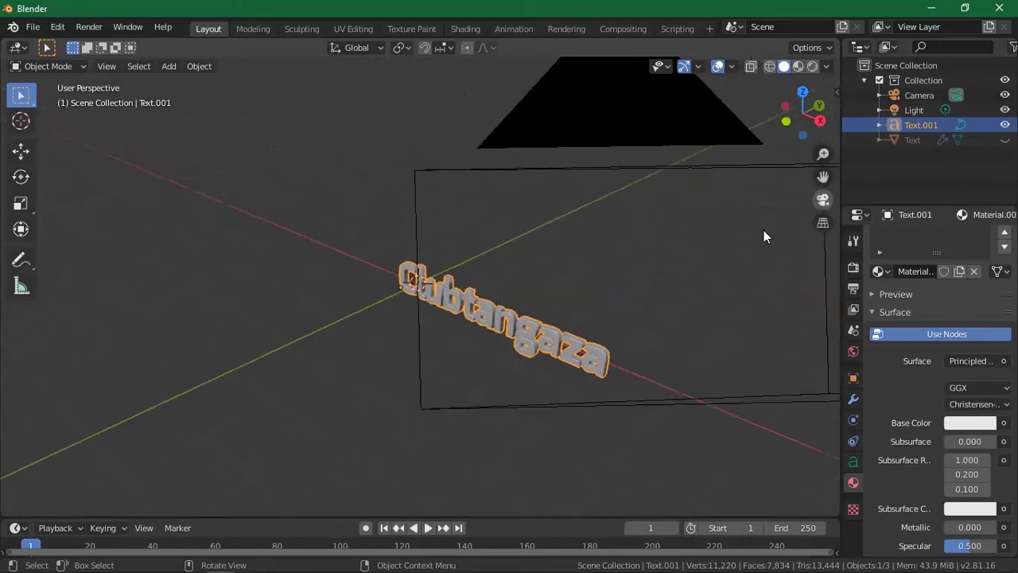
key("ctrl+b")
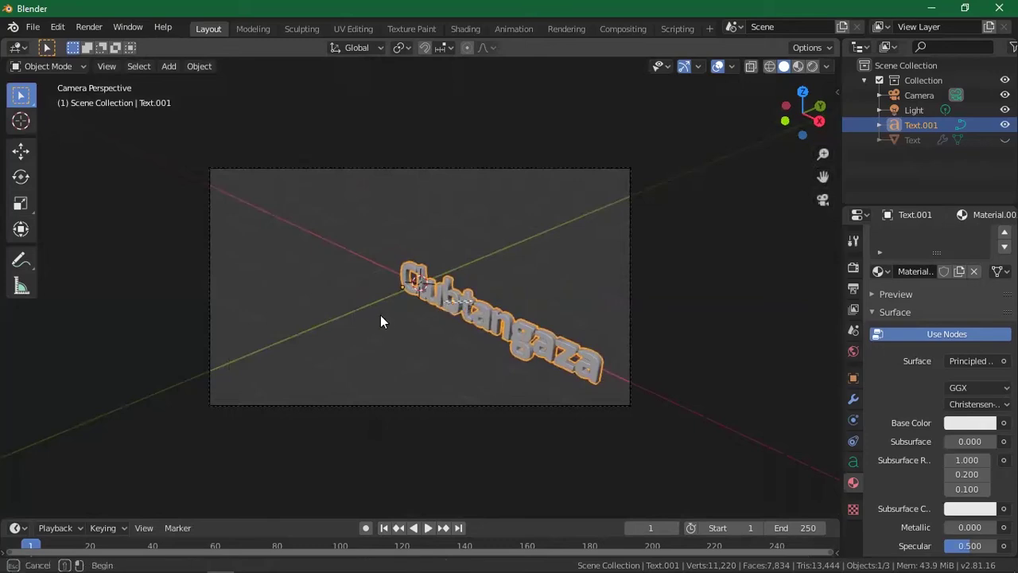
key("Escape")
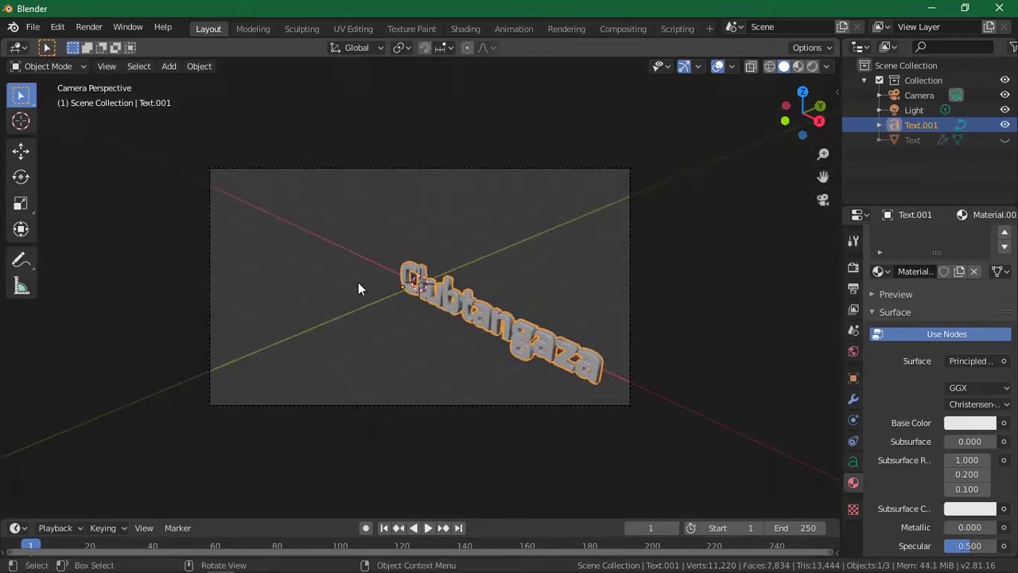
Examine the text in the front, right and top orthographic views, ending in a near-frontal perspective view
middle_click_drag(365, 296, 416, 284, "alt")
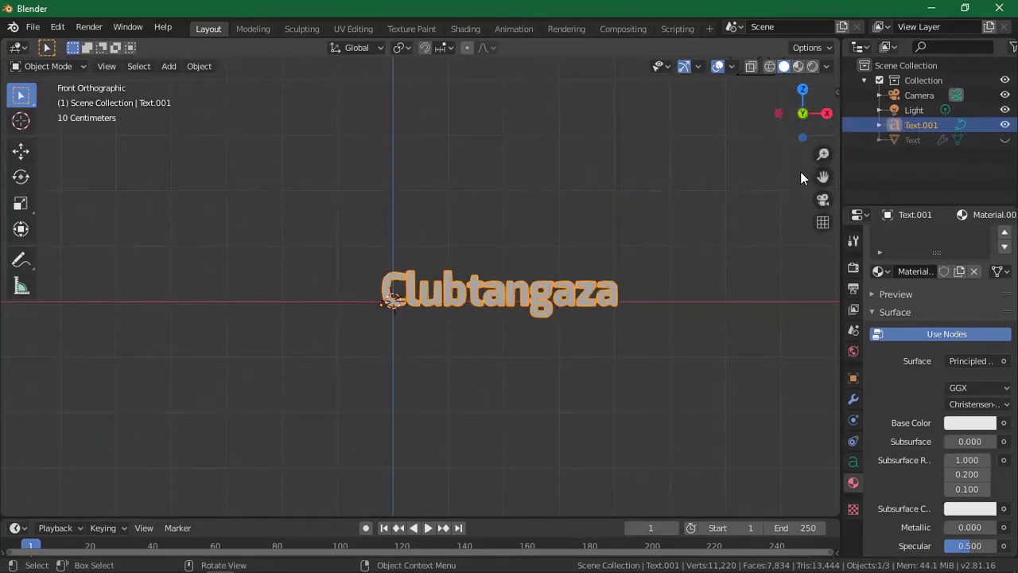
left_click(827, 113)
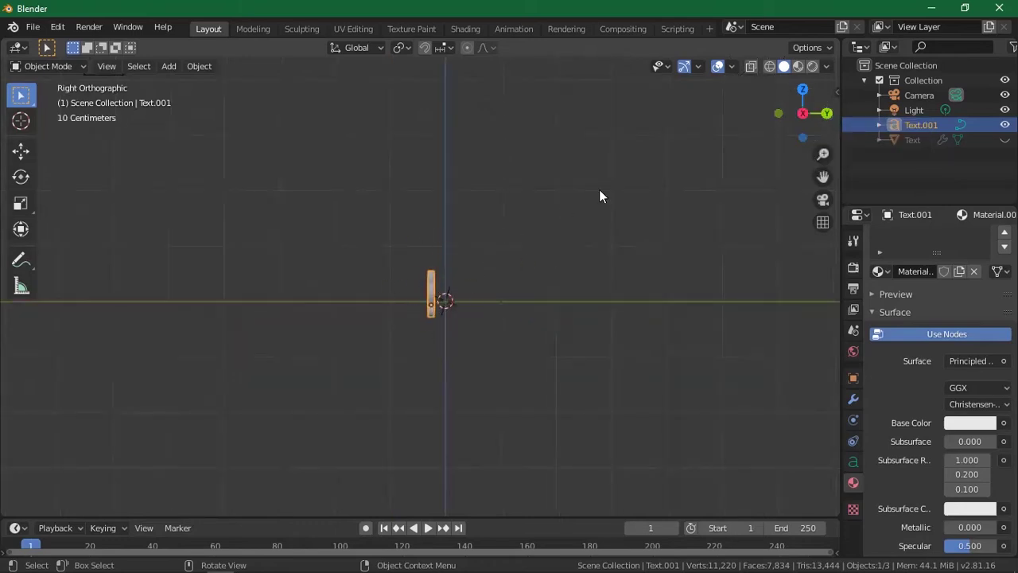
left_click(803, 90)
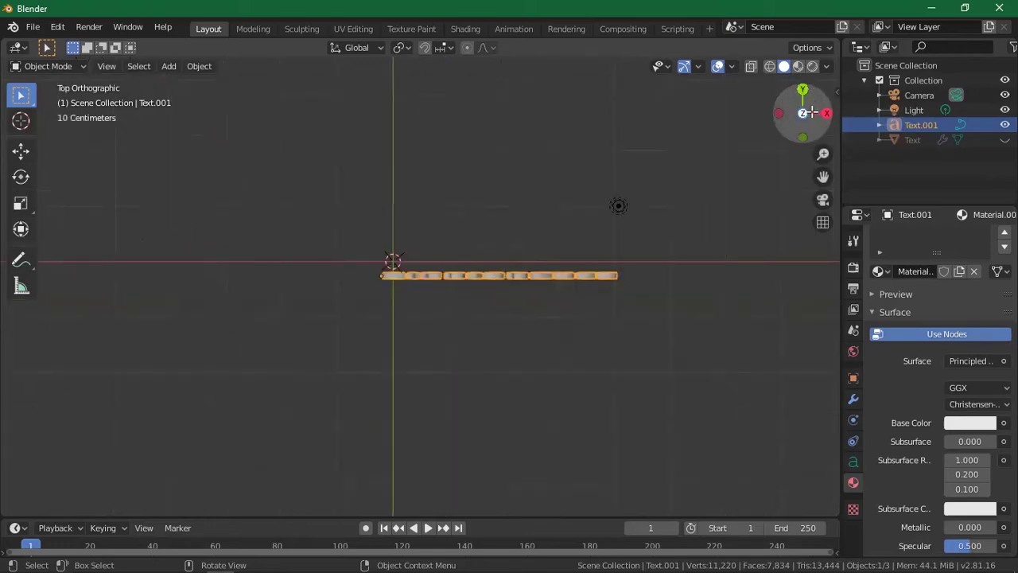
left_click_drag(802, 114, 819, 118)
left_click(804, 113)
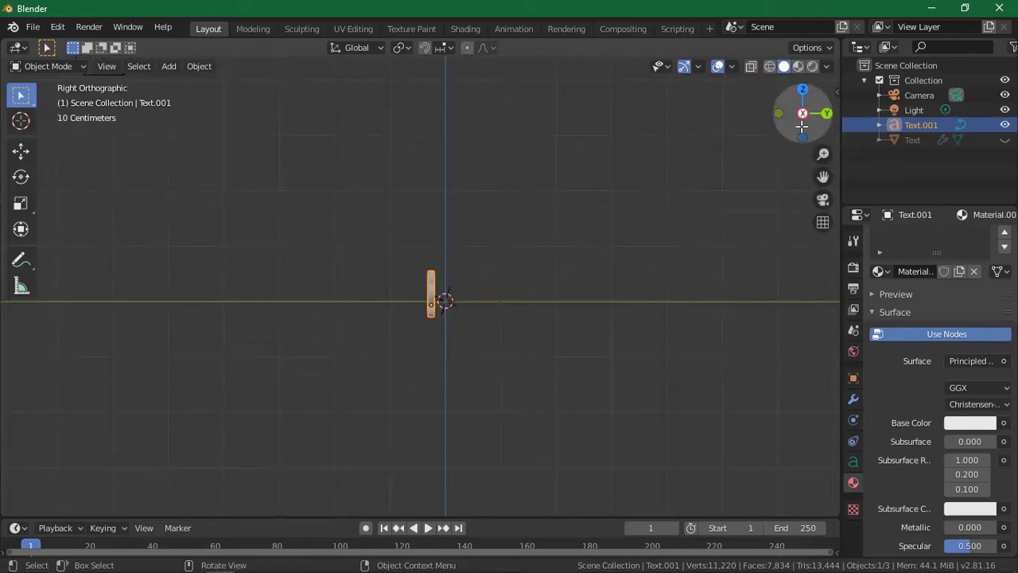
left_click_drag(795, 126, 773, 132)
scroll(666, 273, "up", 1)
scroll(674, 282, "down", 1)
scroll(682, 290, "up", 4)
scroll(687, 298, "down", 3)
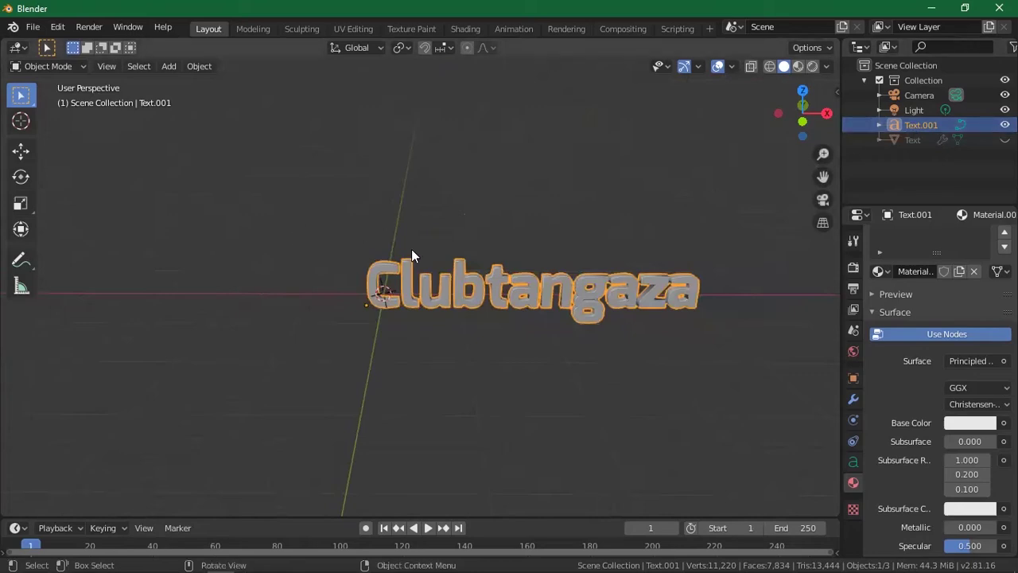
Collapse the Options section of the active tool settings, then show the text's object transform properties
left_click(854, 463)
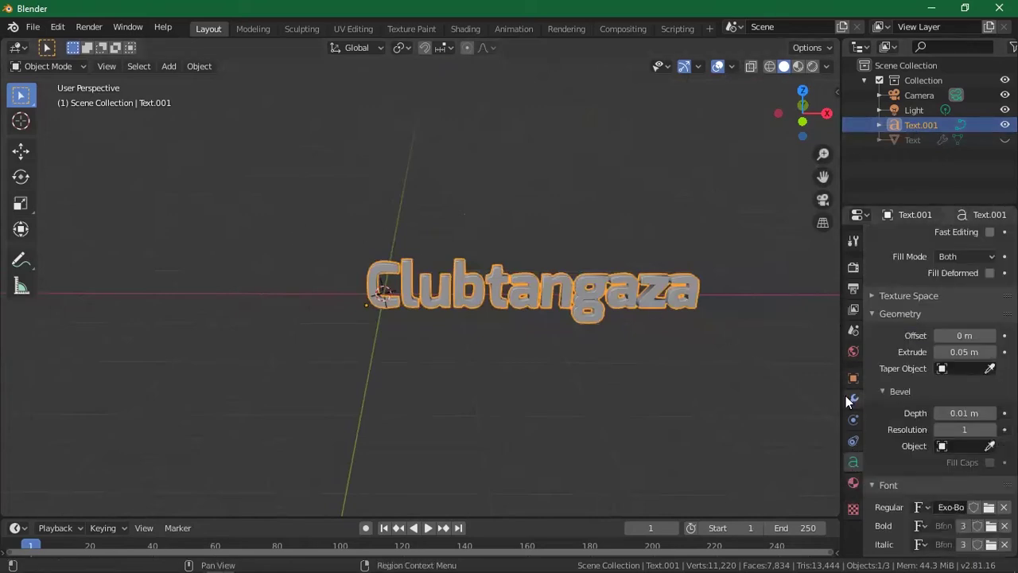
left_click(853, 240)
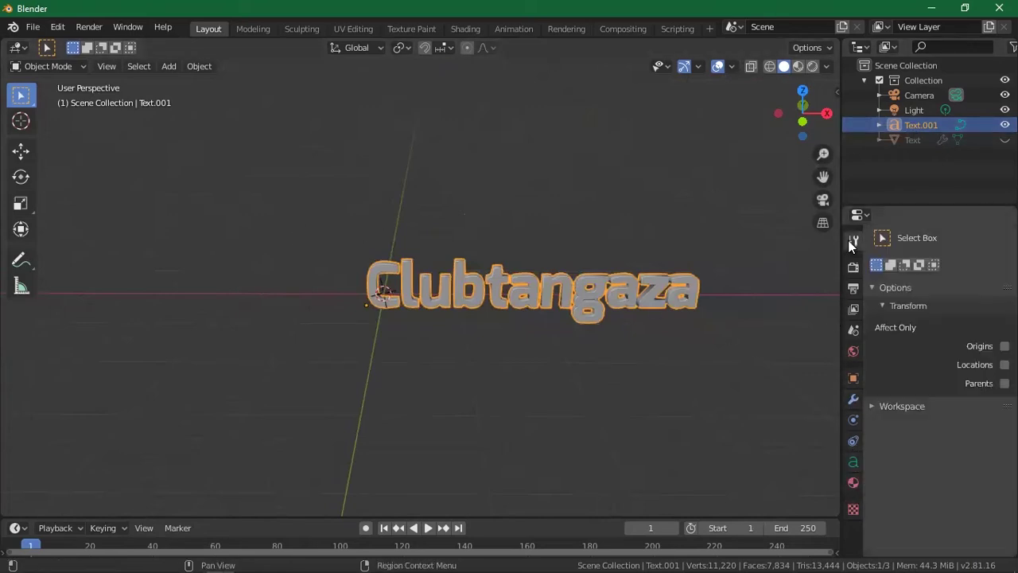
left_click(896, 304)
left_click(893, 303)
left_click(885, 306)
left_click(869, 287)
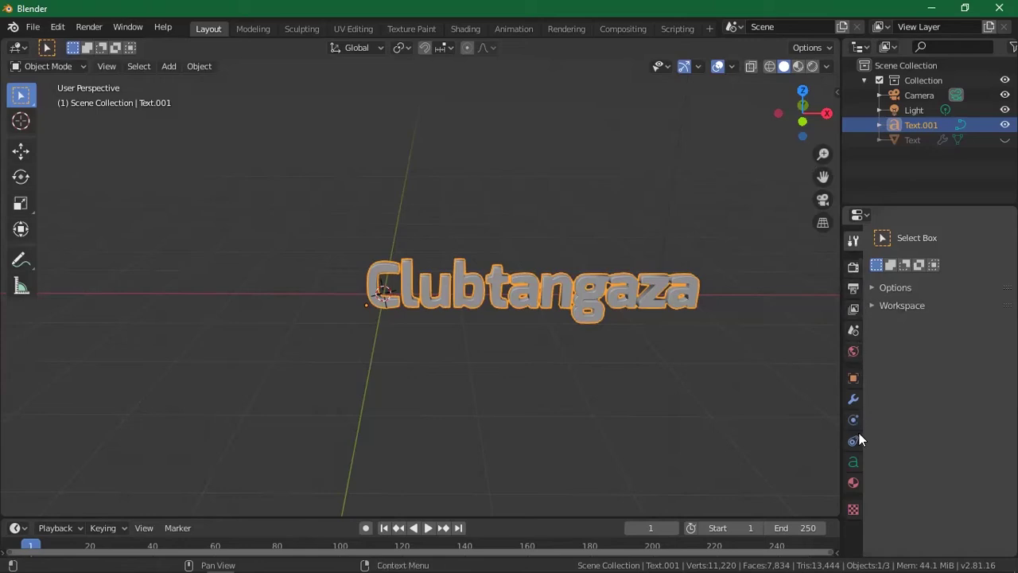
left_click(858, 376)
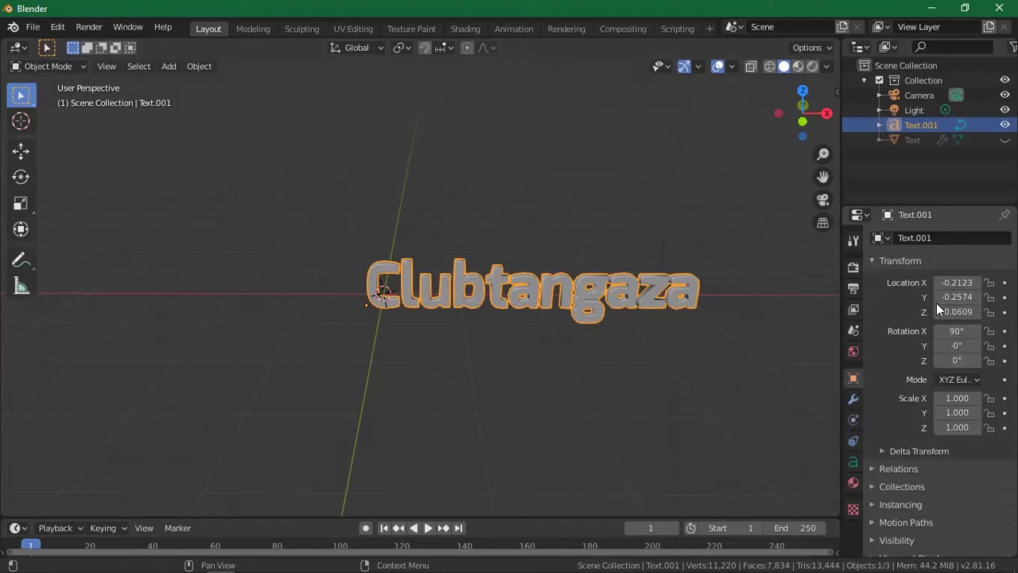
Try moving the text to an X location of about -1.09 and changing its X rotation, undoing both changes
left_click_drag(960, 282, 935, 282)
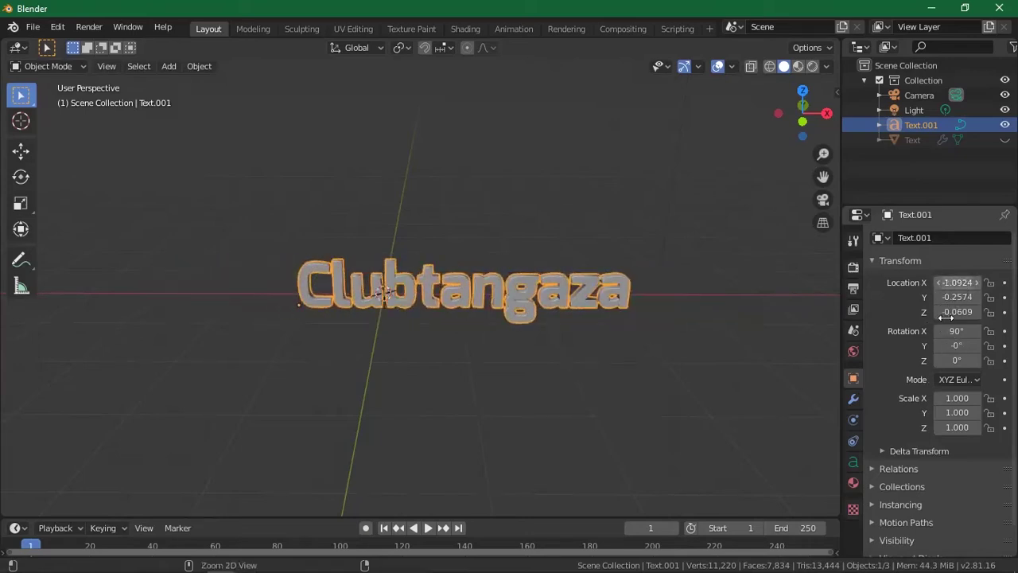
left_click_drag(413, 339, 409, 340)
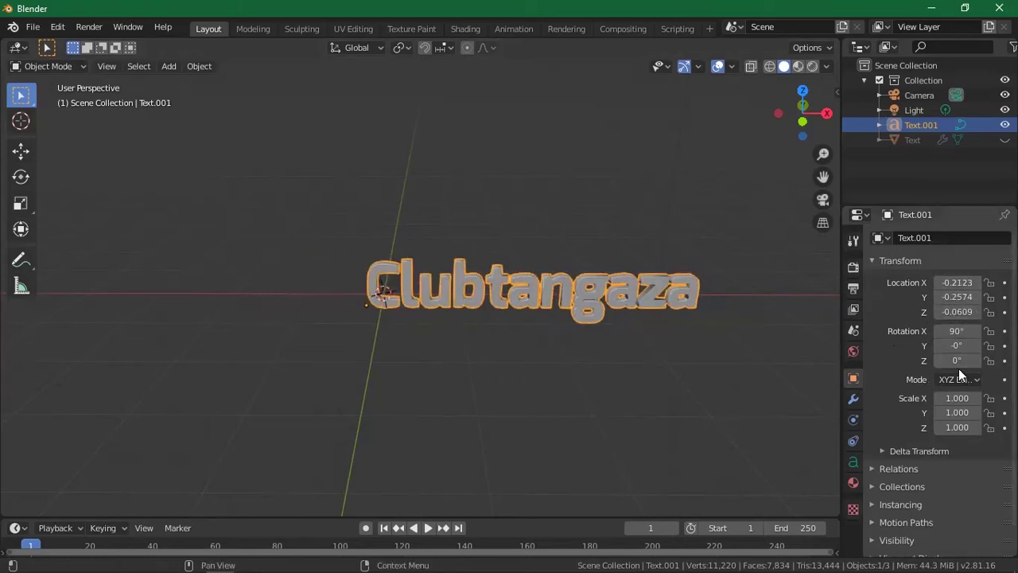
left_click_drag(957, 331, 929, 331)
key("ctrl+z")
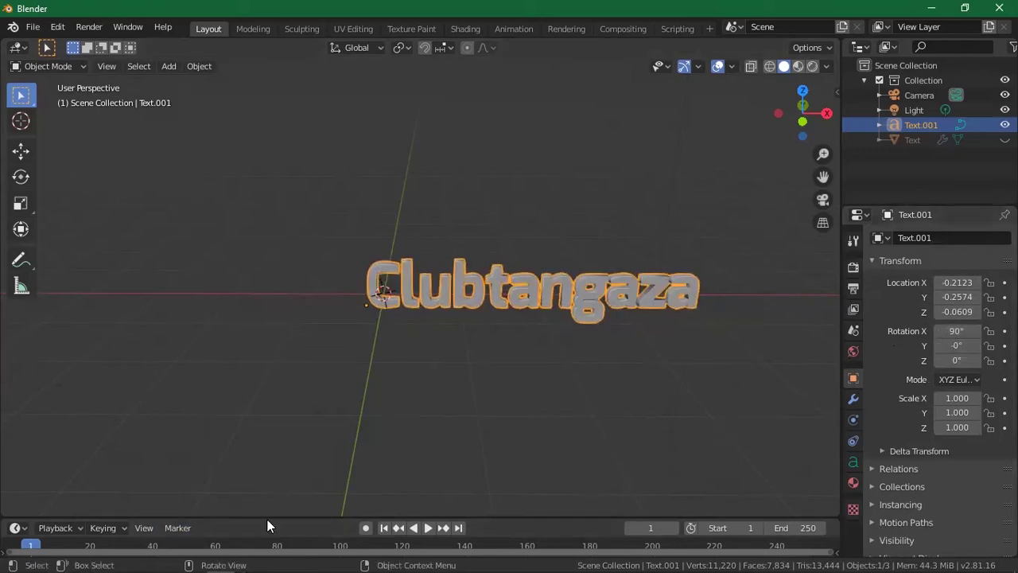
Enlarge the timeline, turn on automatic keyframing and set the current frame to 0
left_click_drag(267, 519, 256, 437)
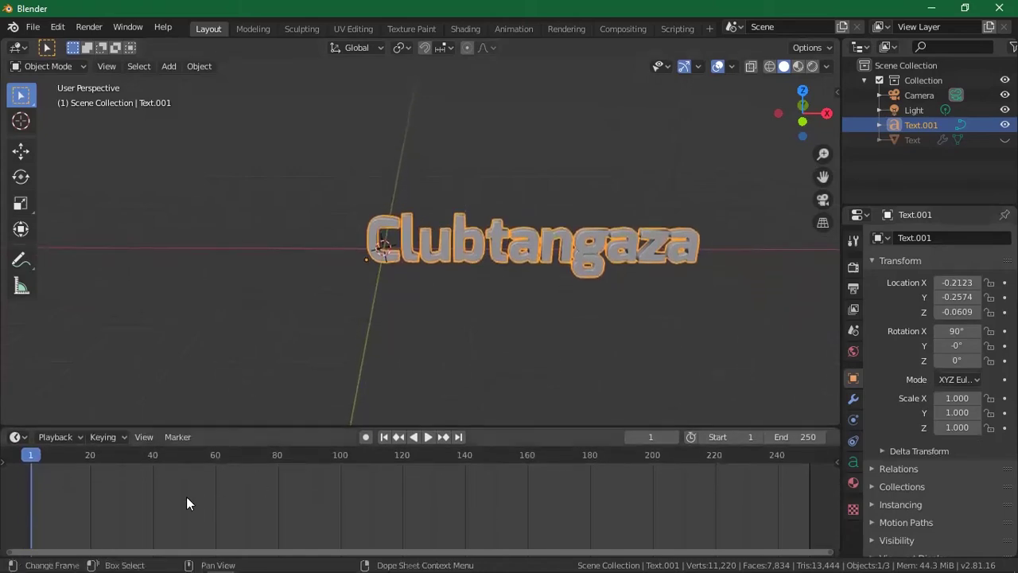
left_click(363, 439)
left_click(90, 470)
key("space")
key("shift+Left")
key("space")
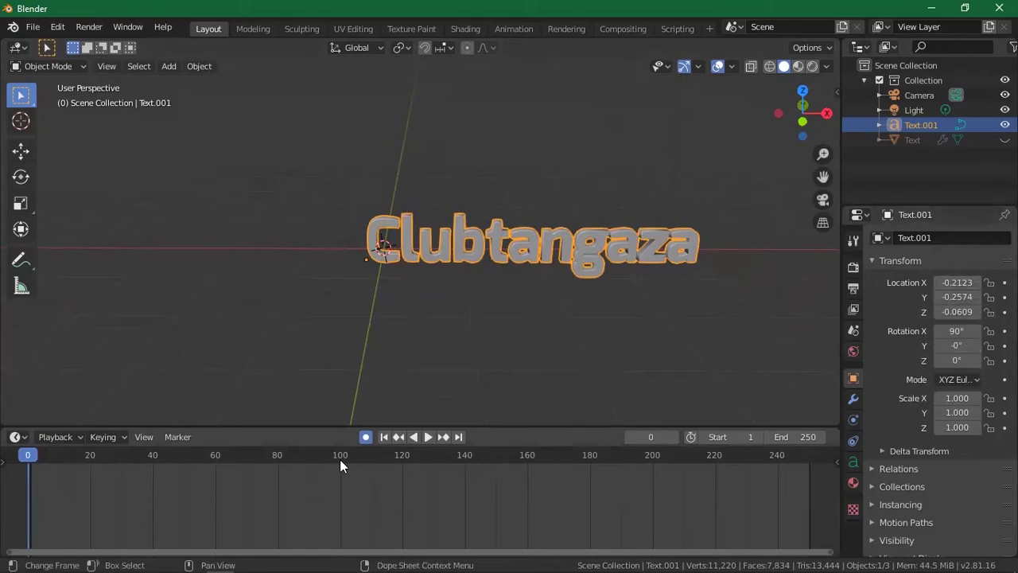
Go to frame 100 and set the text's X rotation to 177°
left_click_drag(338, 458, 339, 458)
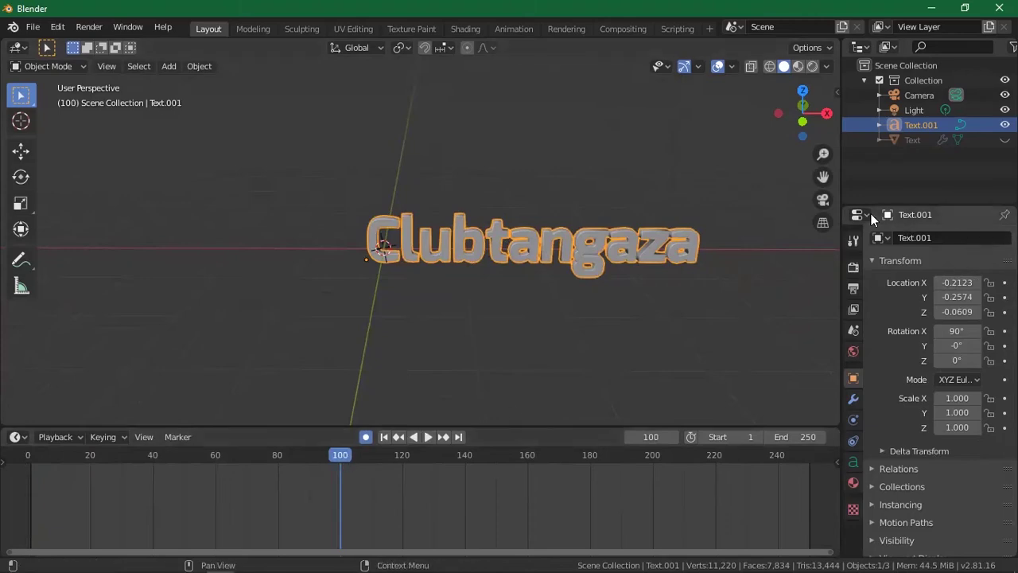
left_click_drag(802, 122, 768, 137)
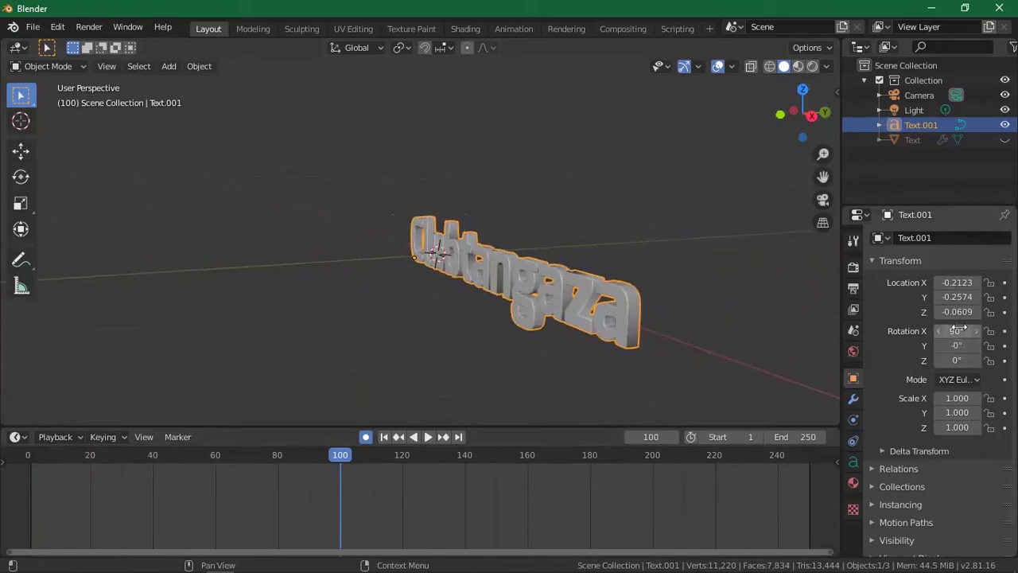
left_click_drag(957, 330, 988, 330)
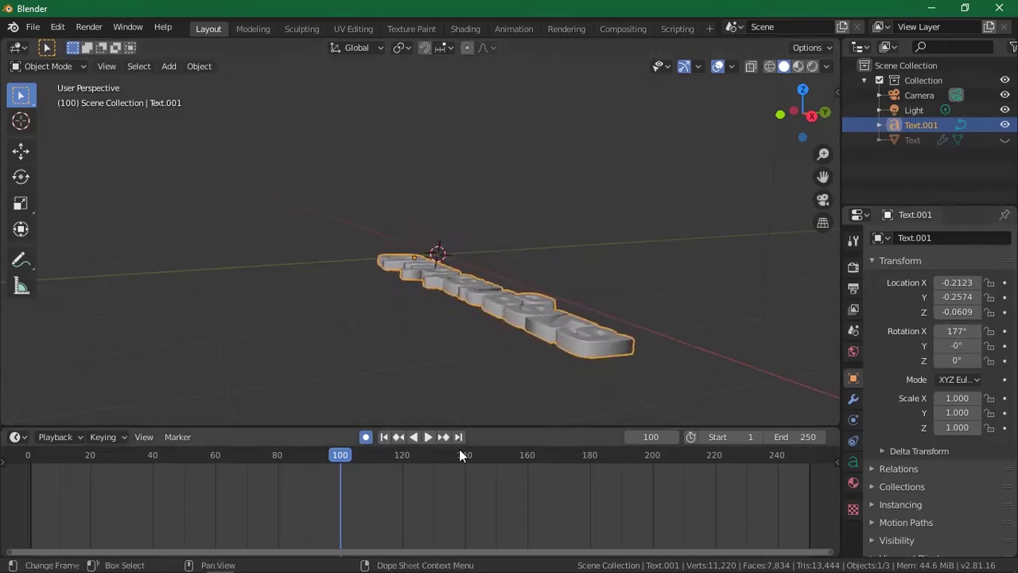
Play back the timeline to check the text's animation, then stop at frame 0
key("space")
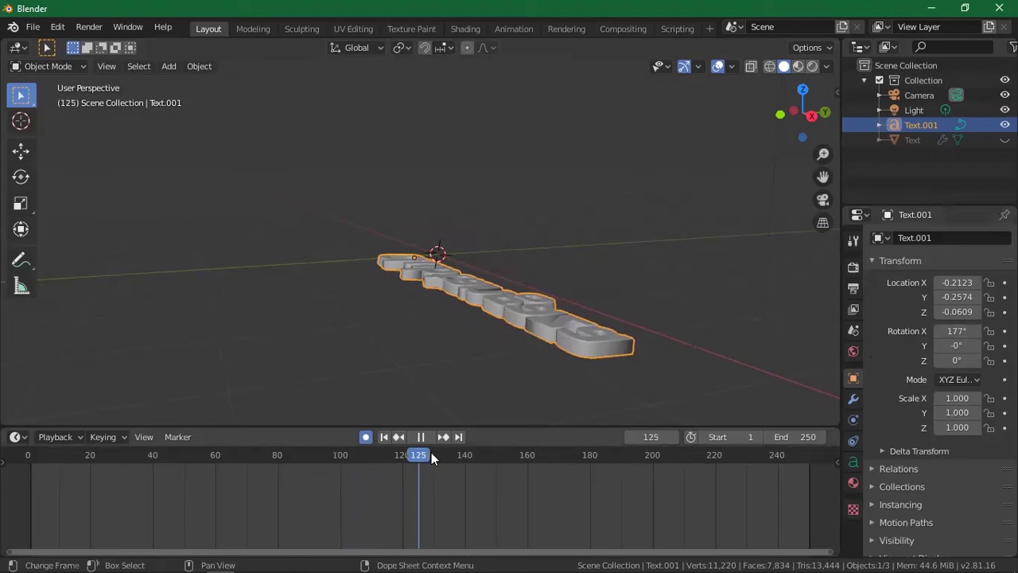
left_click_drag(231, 462, 28, 464)
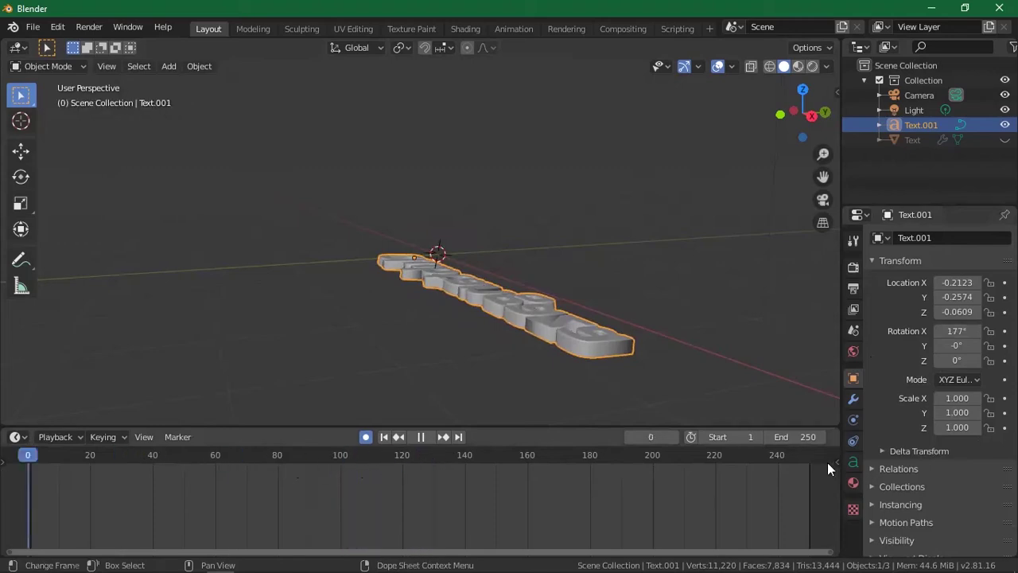
key("space")
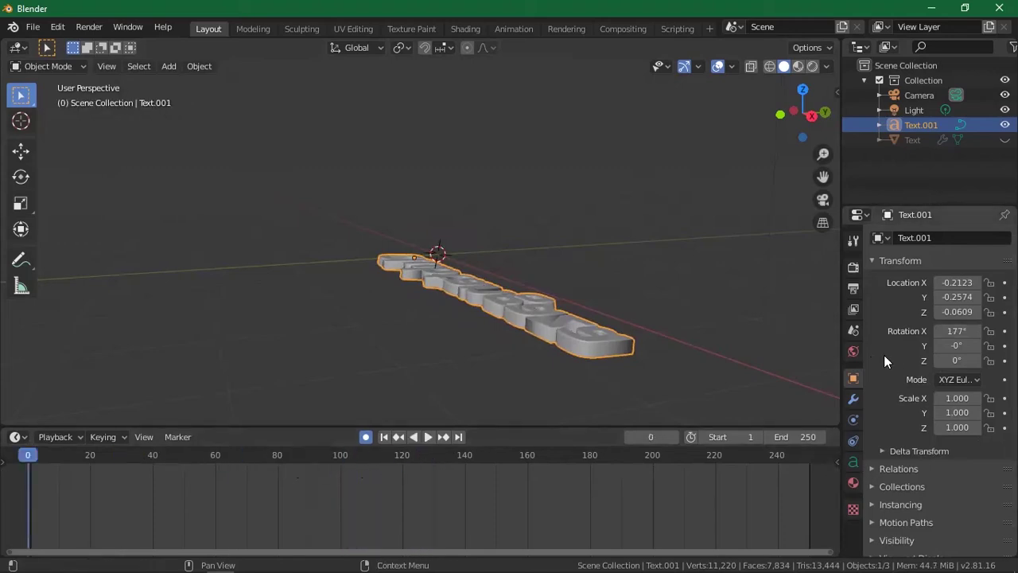
Try keyframing the text's X, Y and Z location values individually at frame 0, clearing those keyframes again
key("i")
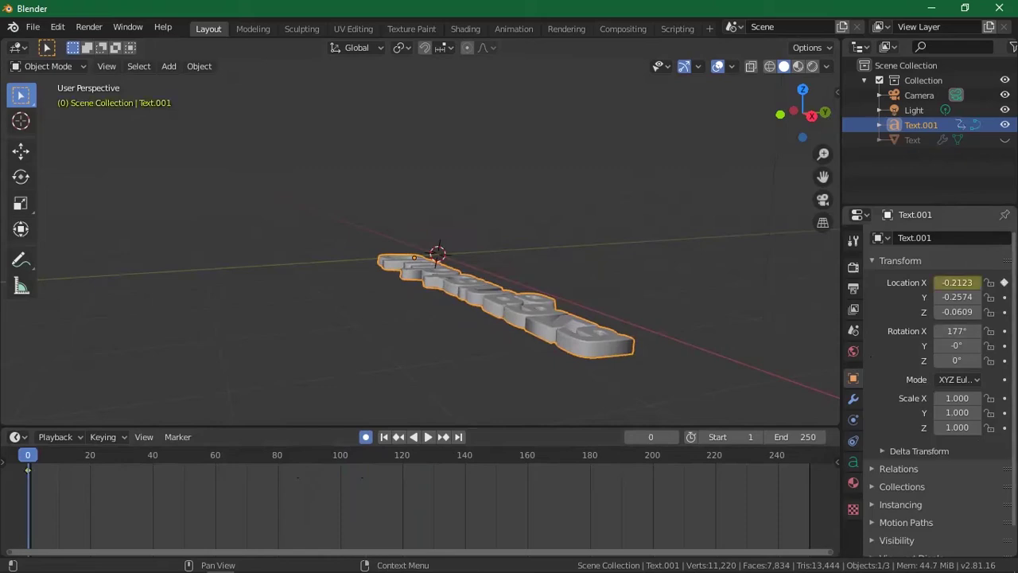
key("alt+i")
key("i")
key("alt+i")
key("i")
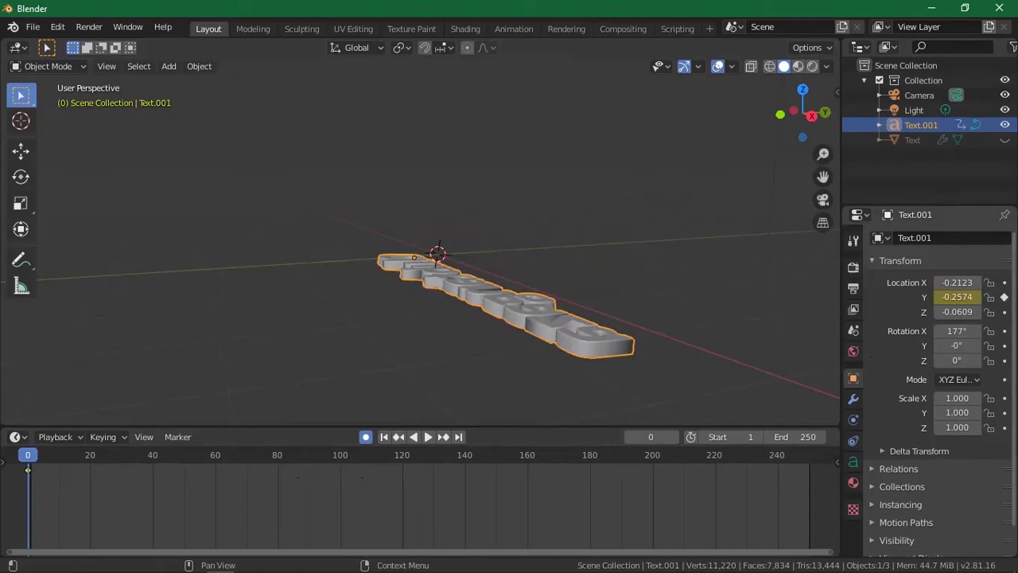
key("i")
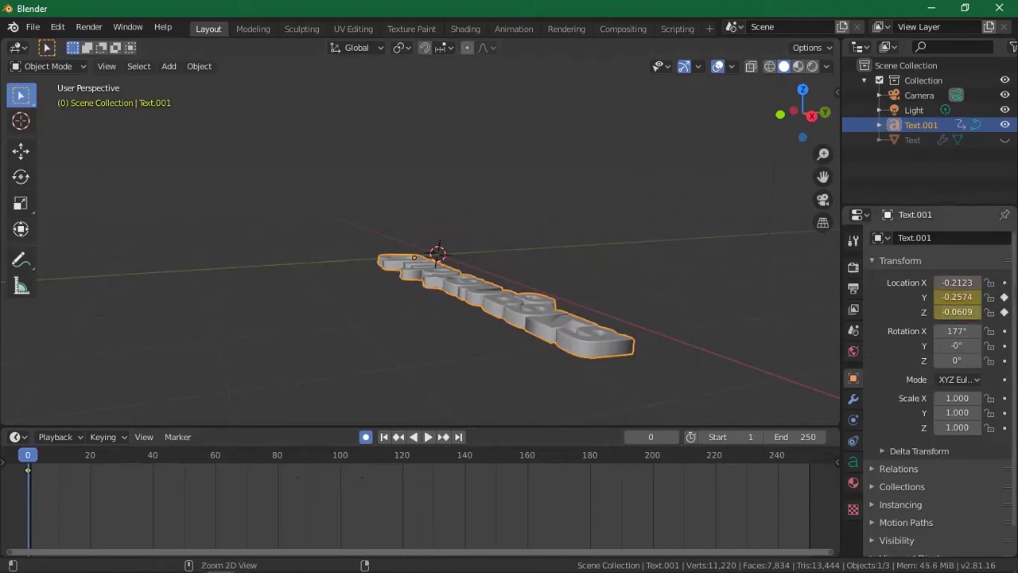
key("alt+i")
key("alt+i")
key("i")
key("alt+i")
key("i")
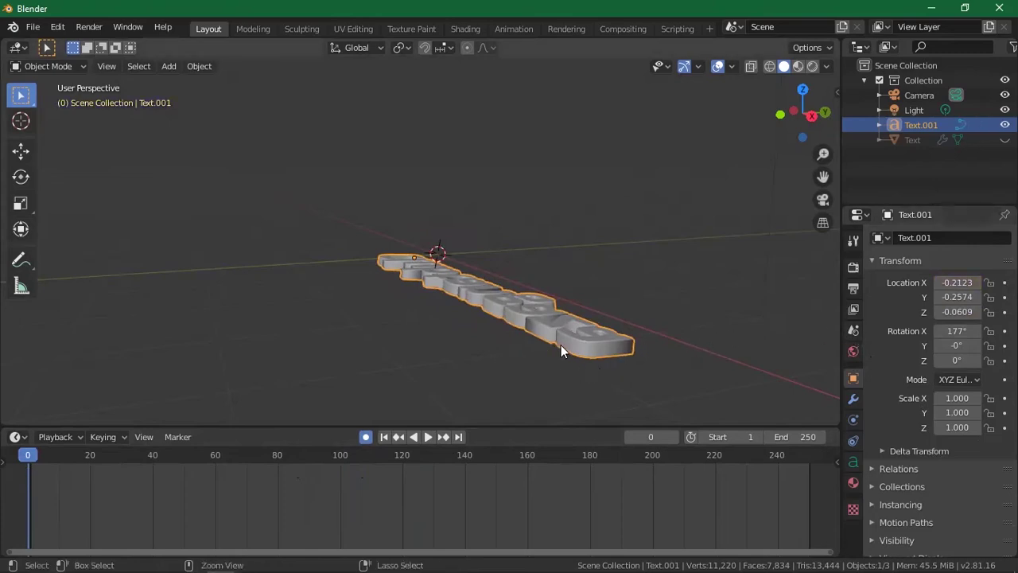
Restore the text's X rotation to 90° and keyframe all its location and rotation values at frame 0
key("Up")
key("Down")
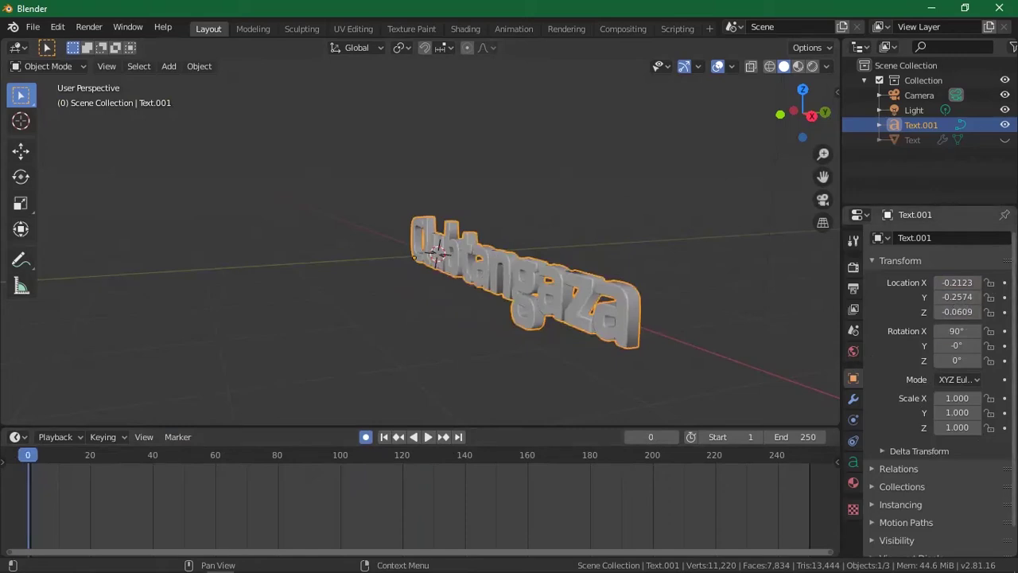
key("i")
key("i")
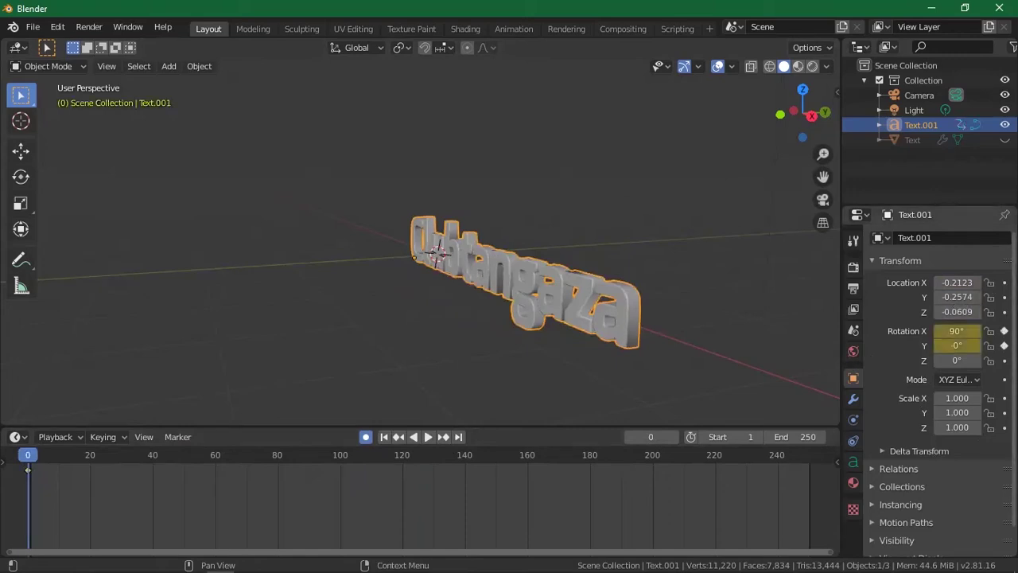
key("i")
key("i")
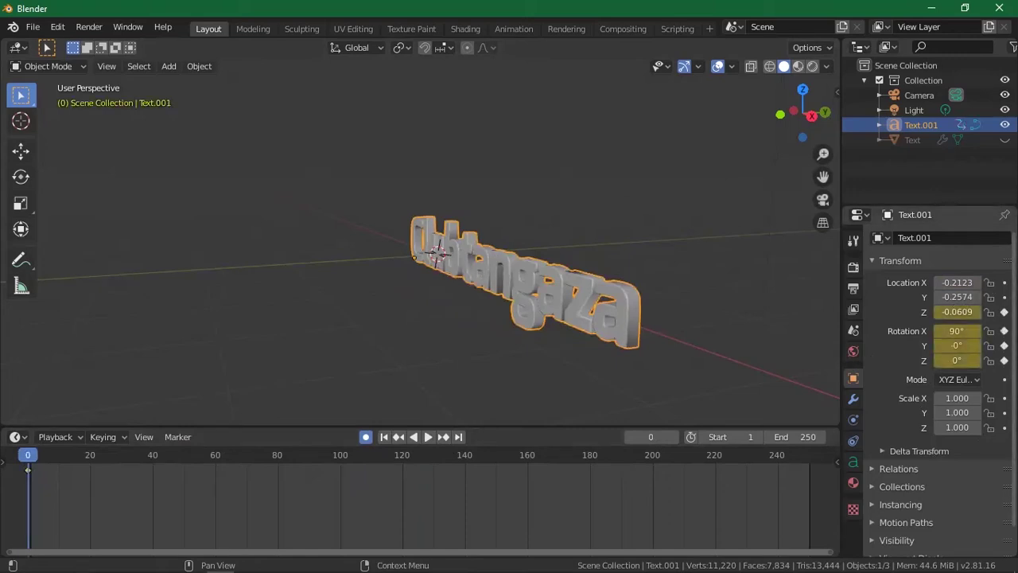
key("i")
key("i")
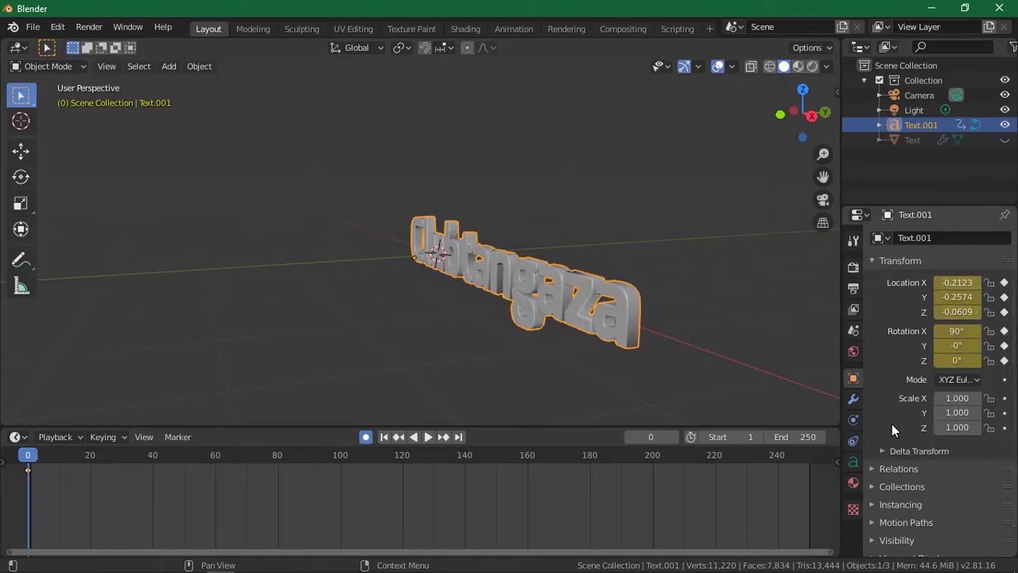
Go to frame 40 and keyframe the text's current location and rotation there
left_click_drag(194, 459, 154, 459)
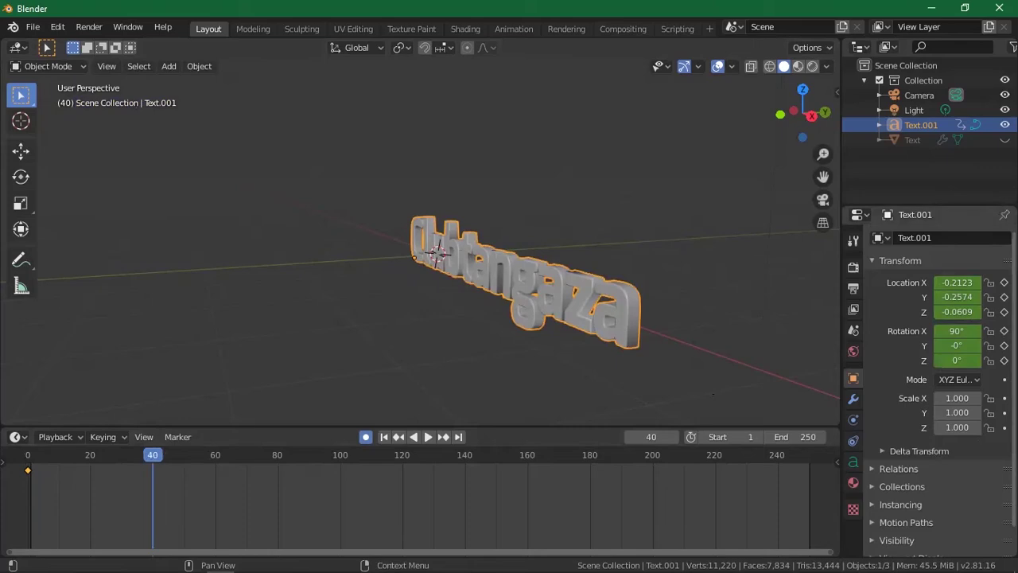
key("i")
key("i")
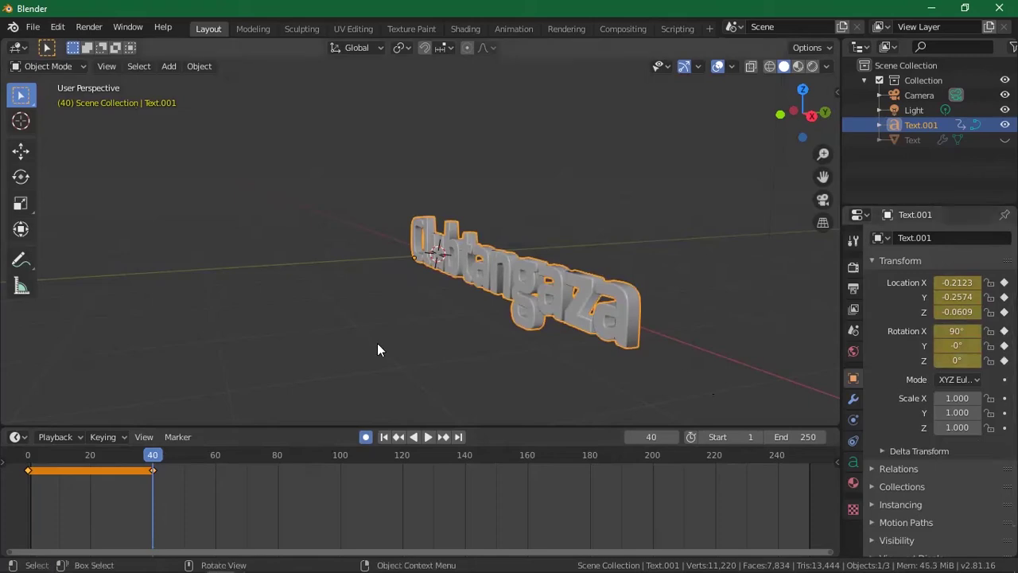
At frame 0, set the text's location to Y -2.5575 and Z 0.4590, and its rotation to X 162°, Y -0.2°, Z -0.6°
left_click_drag(91, 454, 152, 472)
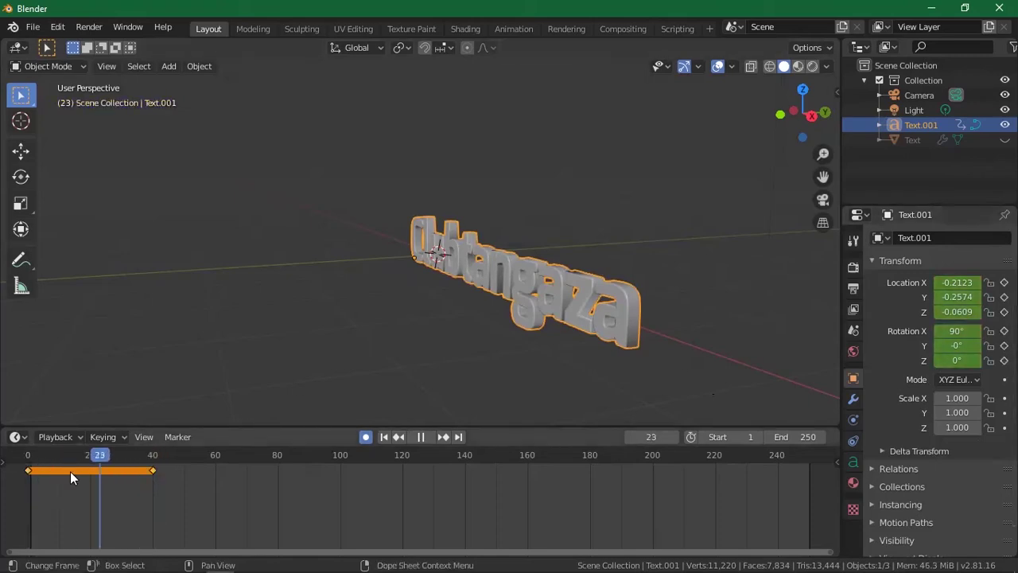
key("Escape")
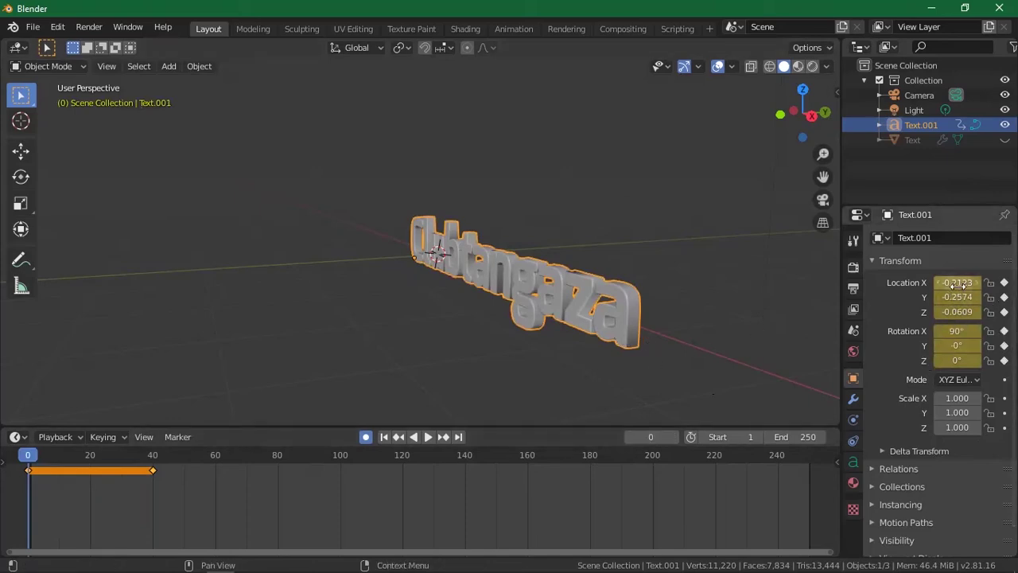
left_click_drag(963, 282, 977, 297)
key("ctrl+z")
left_click_drag(957, 297, 978, 320)
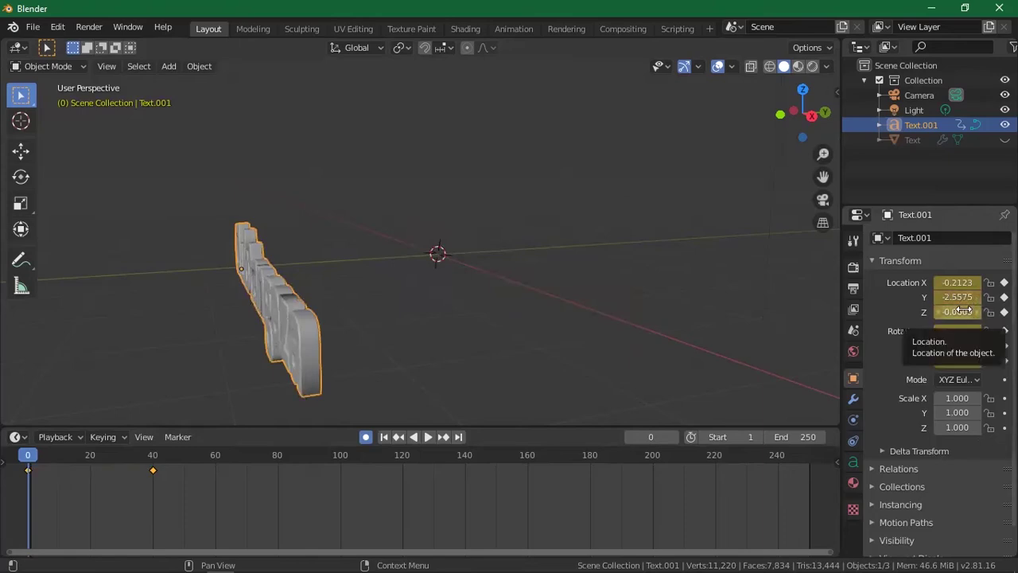
left_click_drag(961, 310, 939, 361)
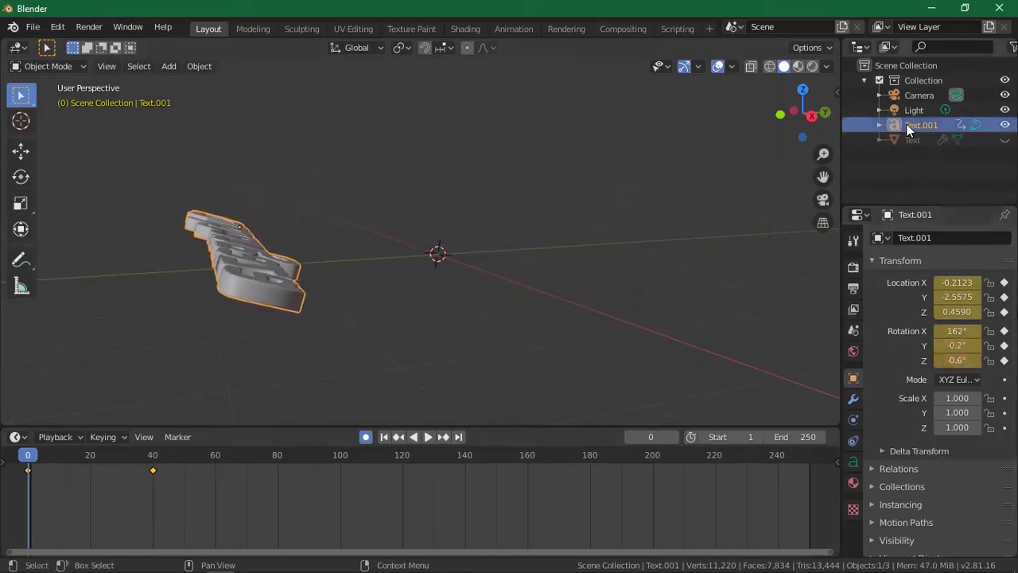
Expand the hidden Text object in the scene collection to show its mesh and modifiers
left_click(881, 141)
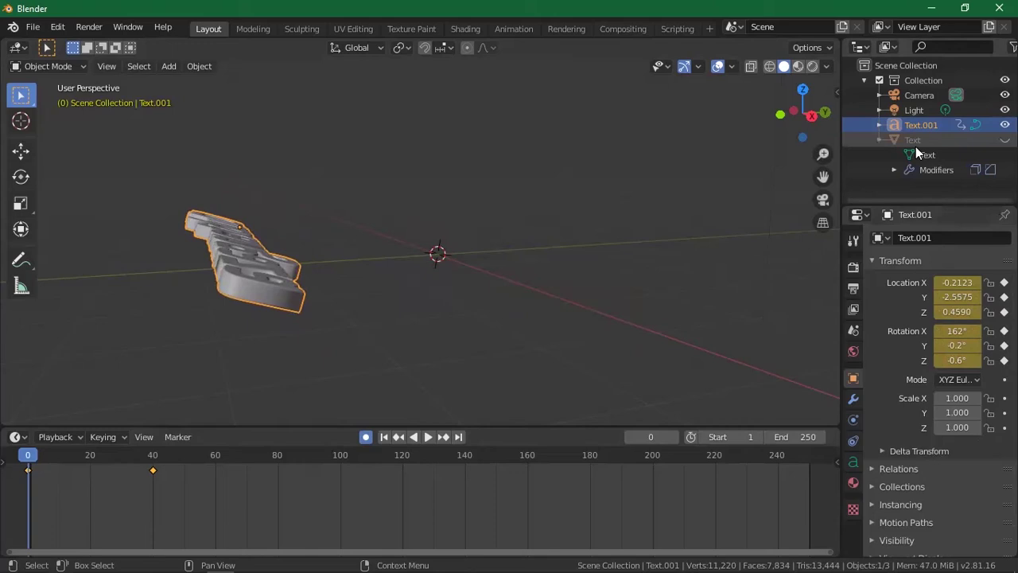
Collapse the Text mesh's entry, hide the Text.001 object and show the Text mesh
left_click(904, 139)
left_click(881, 140)
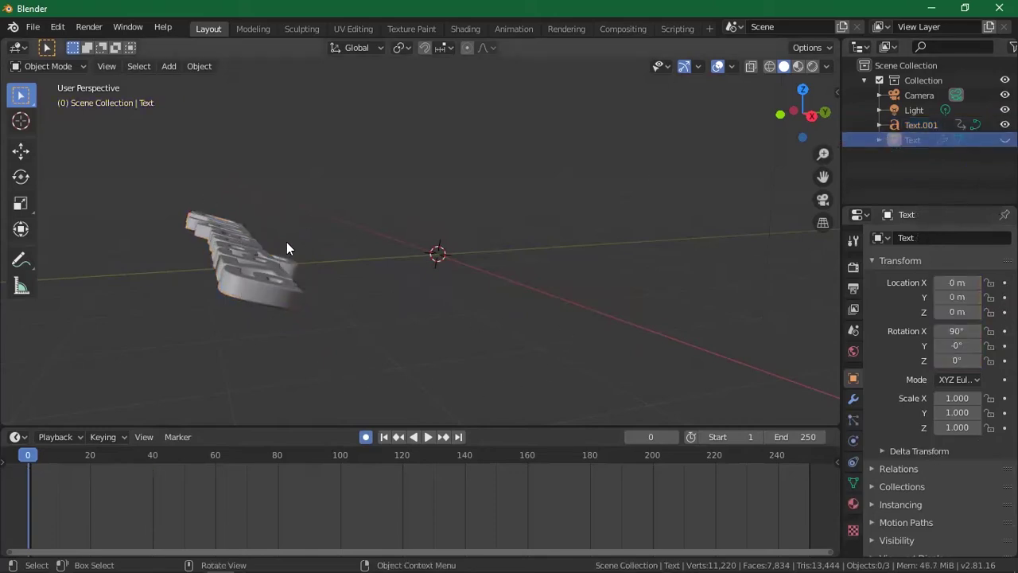
left_click(878, 140)
left_click(880, 140)
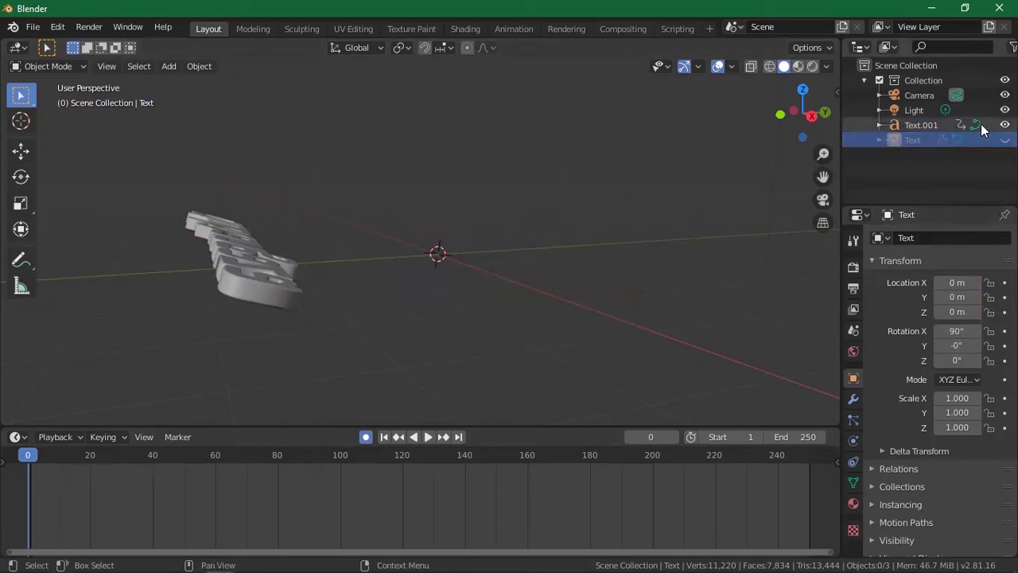
left_click(1005, 125)
left_click(1004, 140)
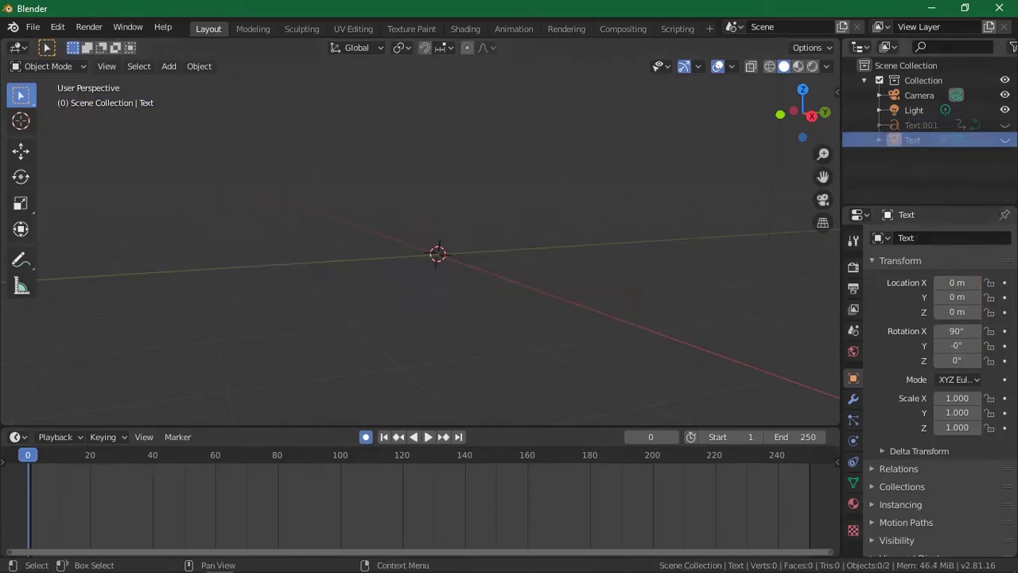
Separate the Text mesh into individual letter objects by loose parts in Edit Mode
right_click(638, 284)
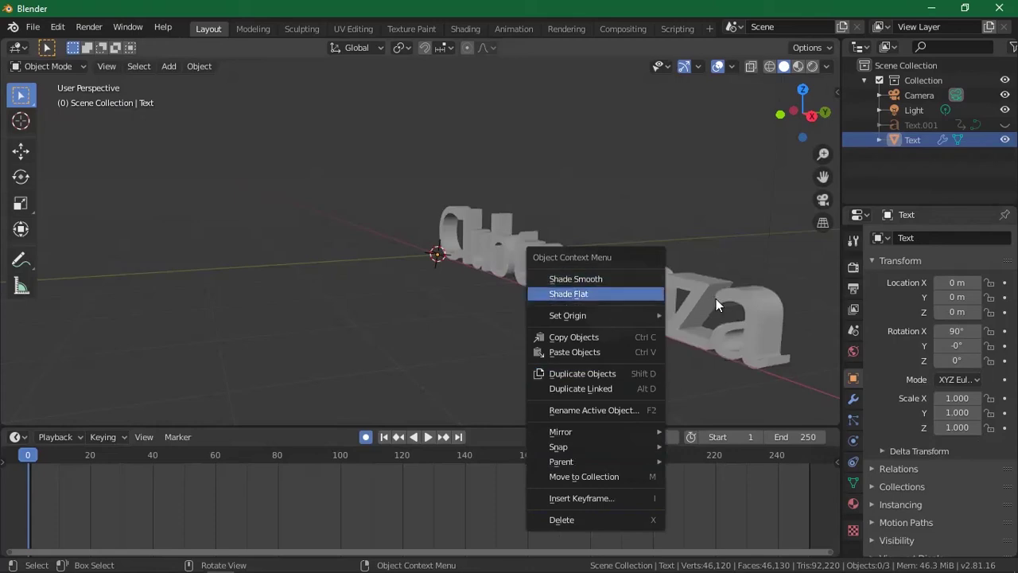
left_click(692, 291)
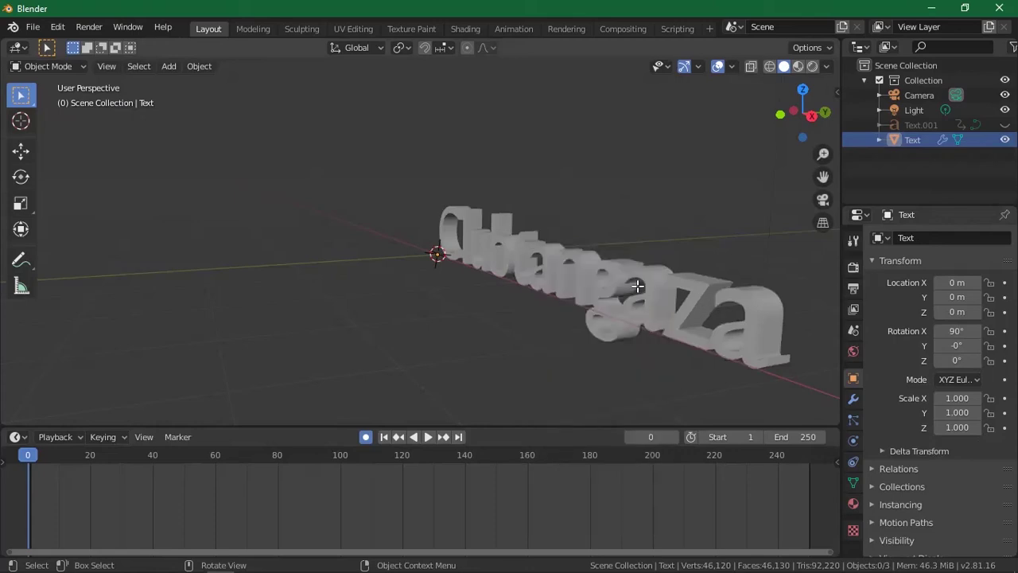
key("Tab")
right_click(574, 293)
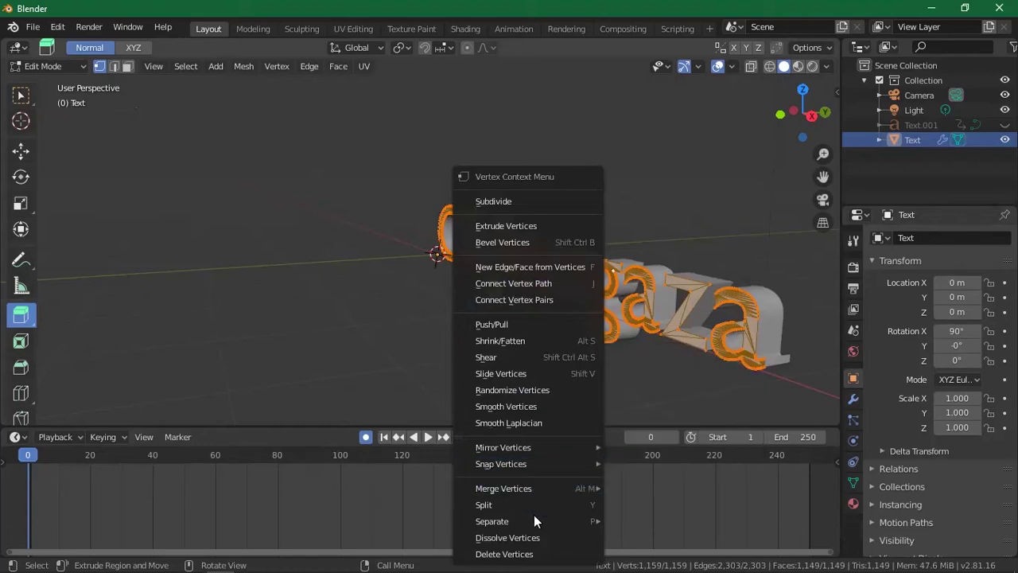
mouse_move(509, 520)
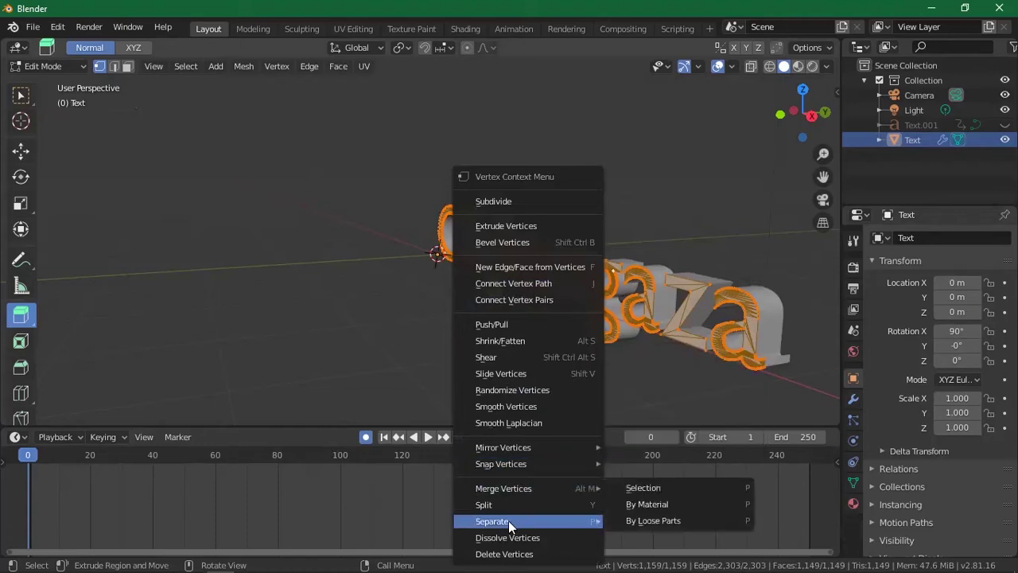
left_click(657, 521)
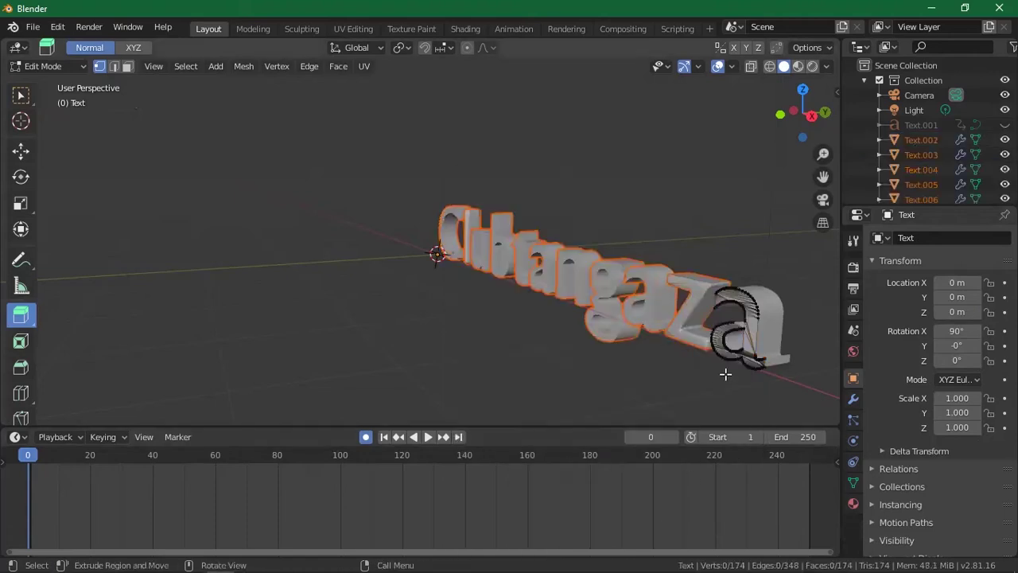
Select the separated letter "u" object, Text.009, and switch to Object Mode
scroll(911, 153, "down", 6)
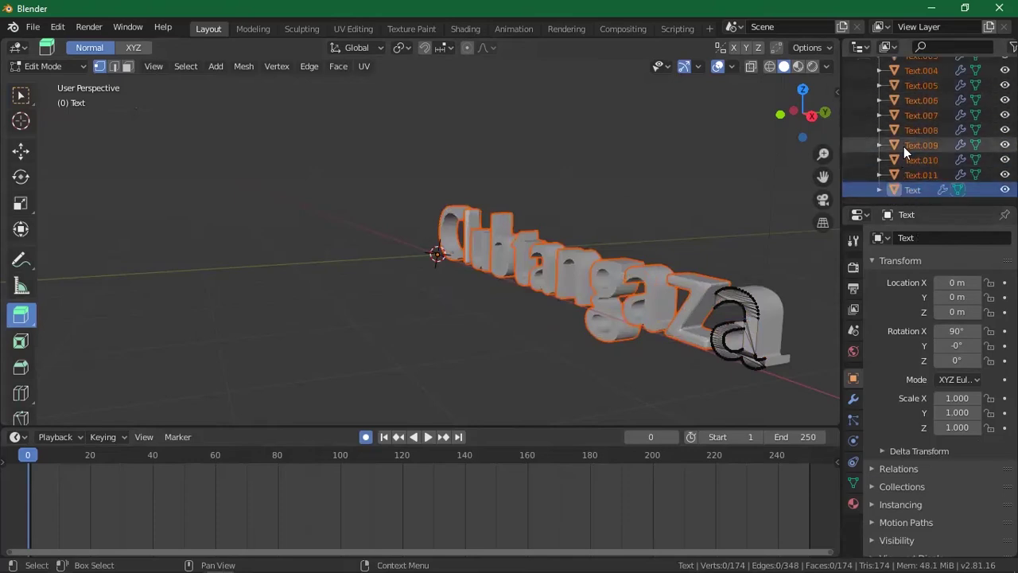
left_click(904, 147)
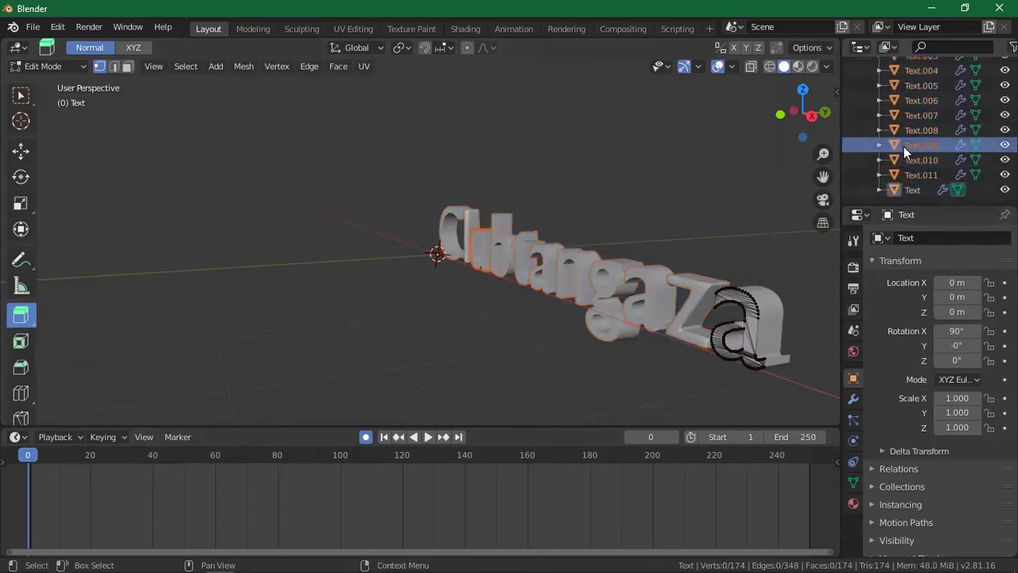
left_click(475, 269)
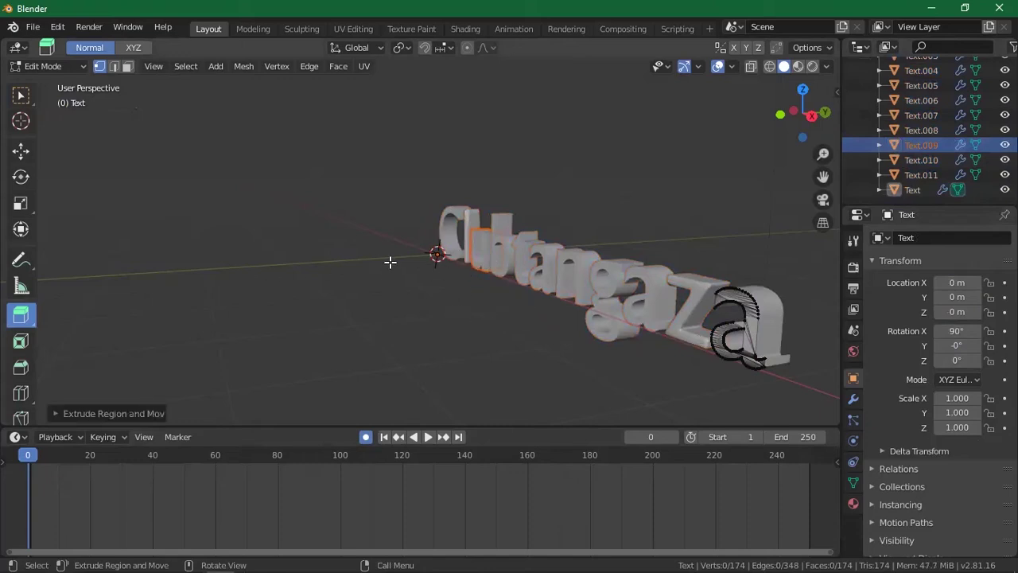
left_click(69, 65)
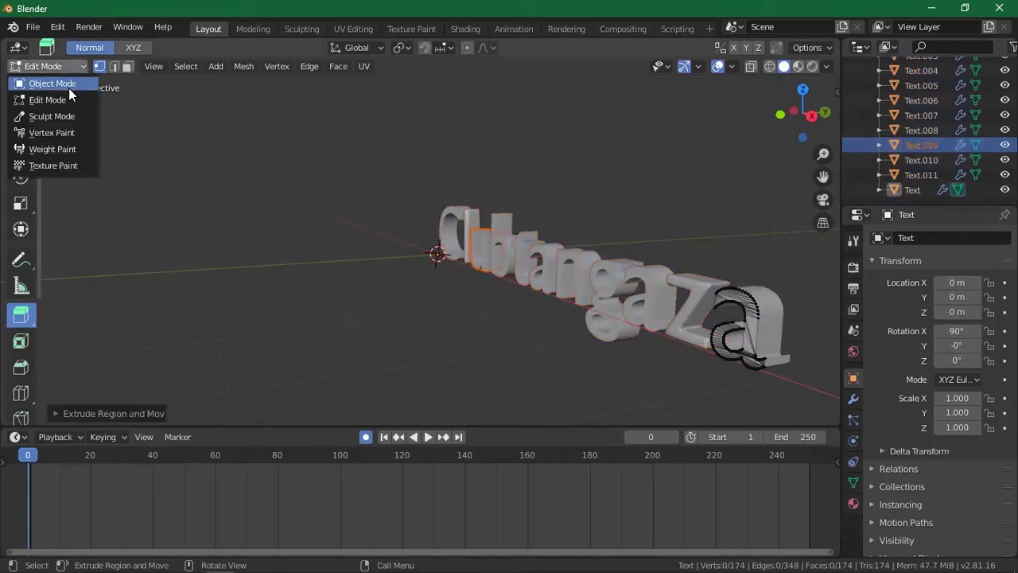
left_click(68, 86)
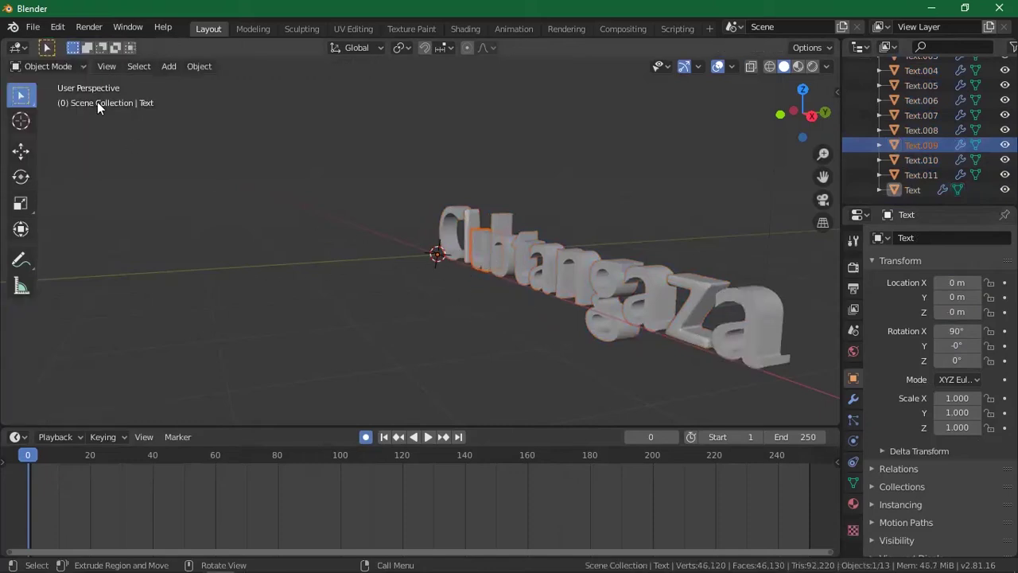
Try rotating the letter "u" object freely on its own, and undo the rotation
left_click(921, 140)
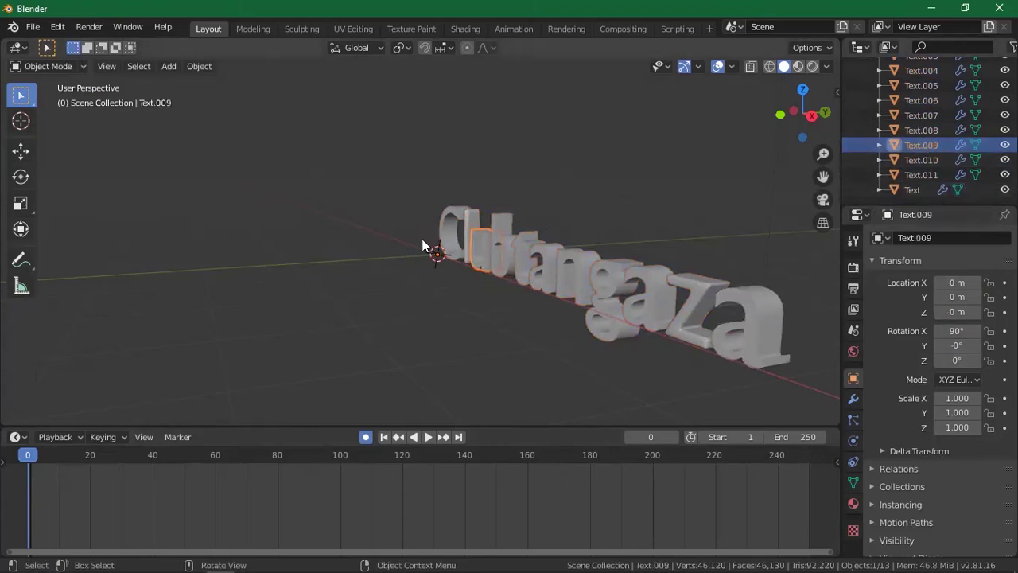
key("r")
left_click(444, 270)
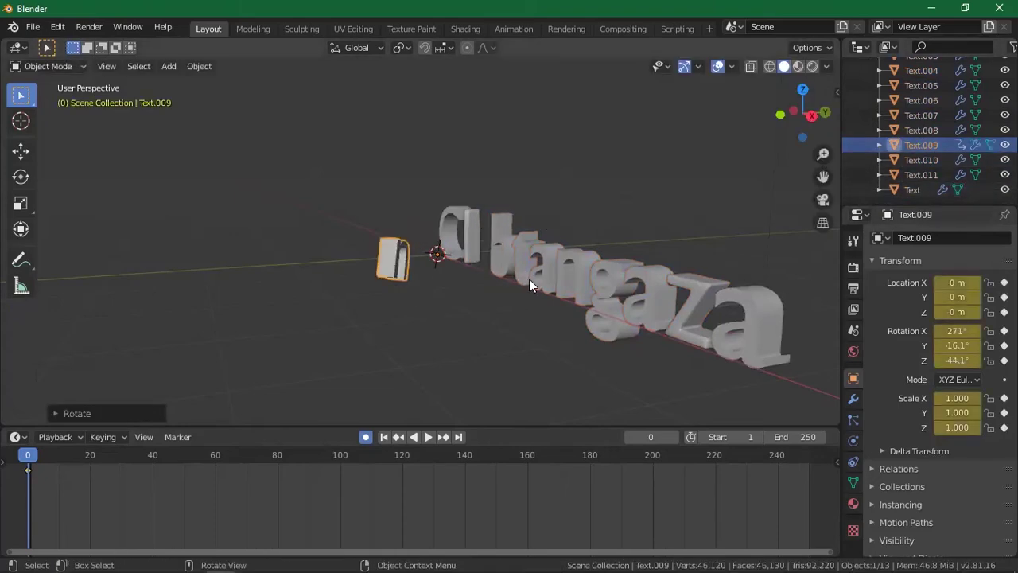
key("ctrl+z")
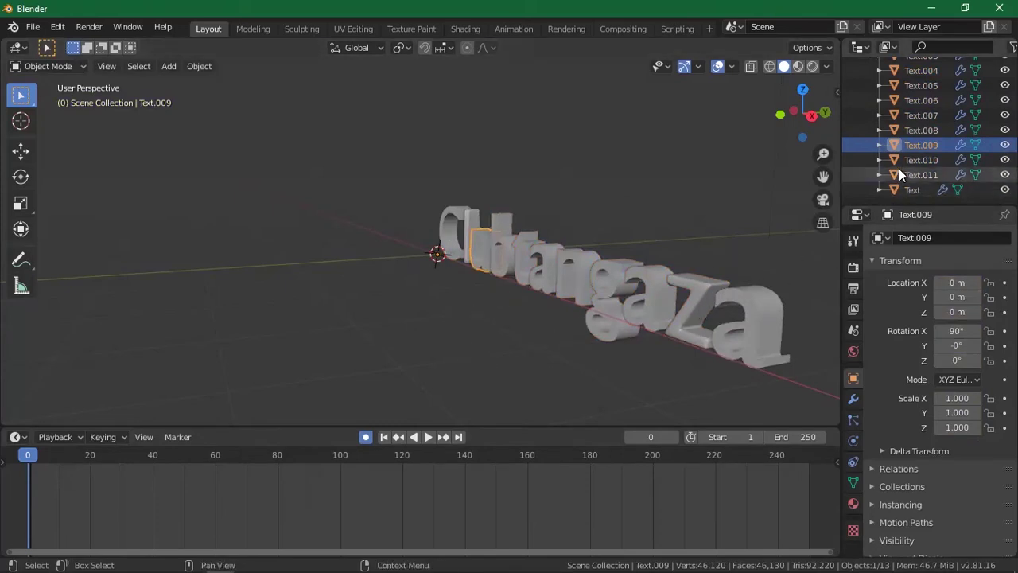
Undo the separation of the letters, and swap visibility back so Text.001 is shown and the Text mesh is hidden
scroll(899, 169, "up", 3)
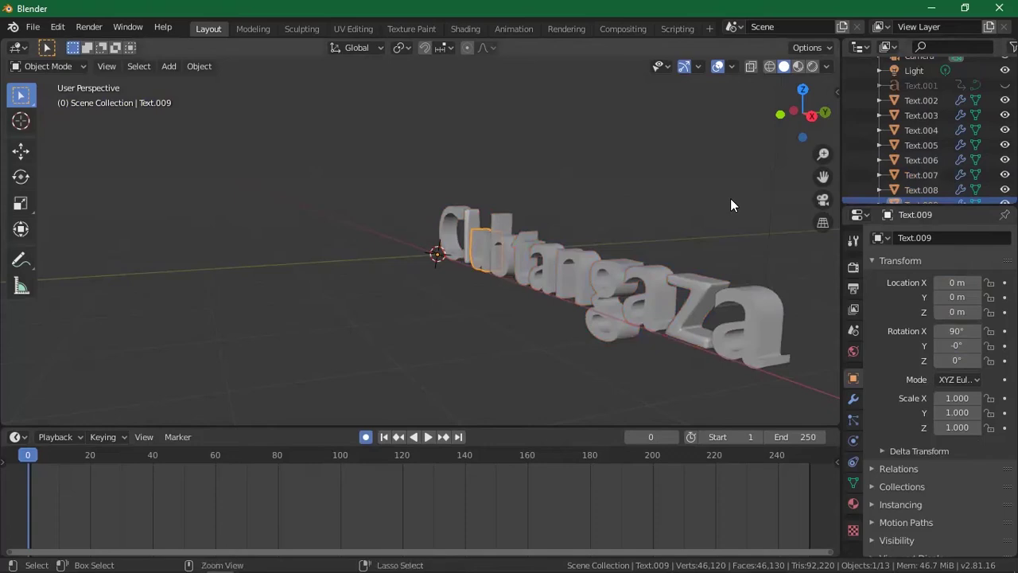
key("a")
key("Tab")
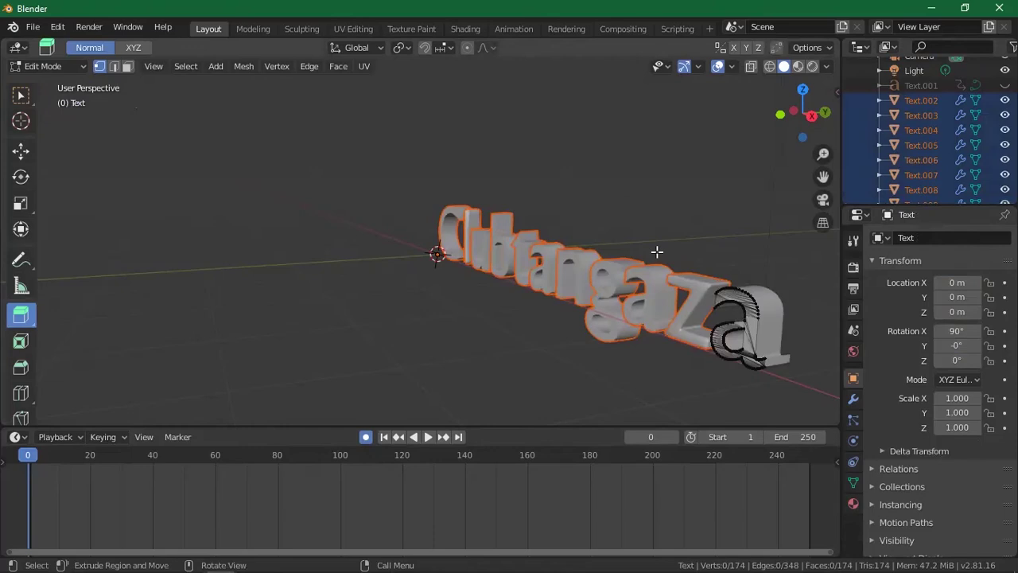
key("ctrl+j")
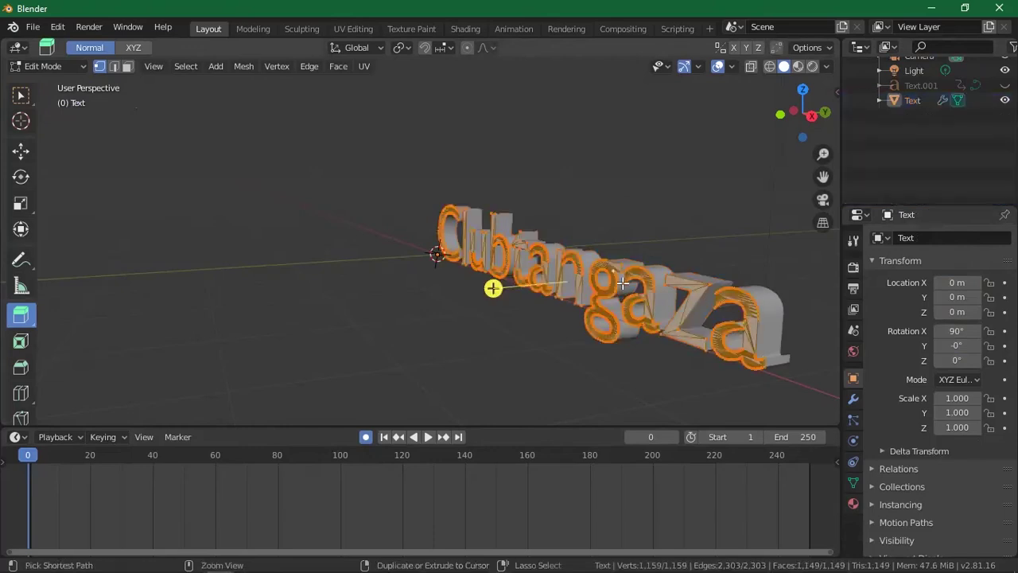
key("Tab")
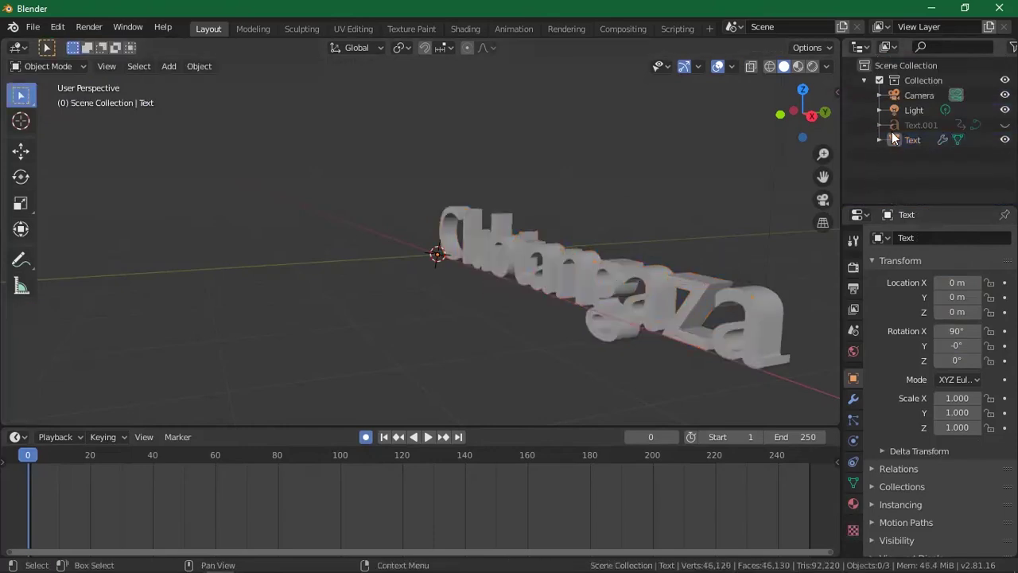
left_click(1005, 125)
left_click(1004, 140)
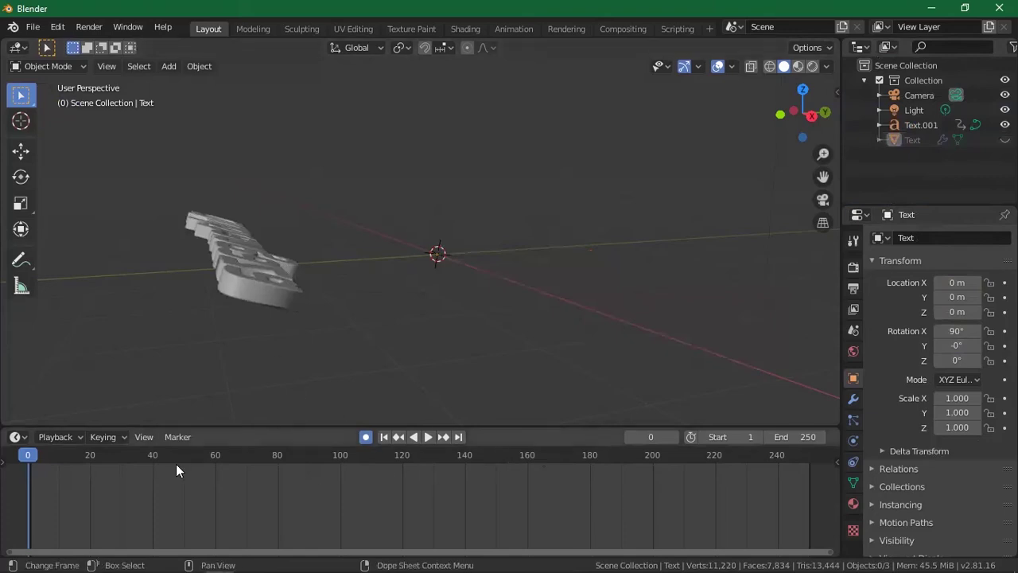
Play and scrub through the Text.001 animation, and return to frame 0
key("space")
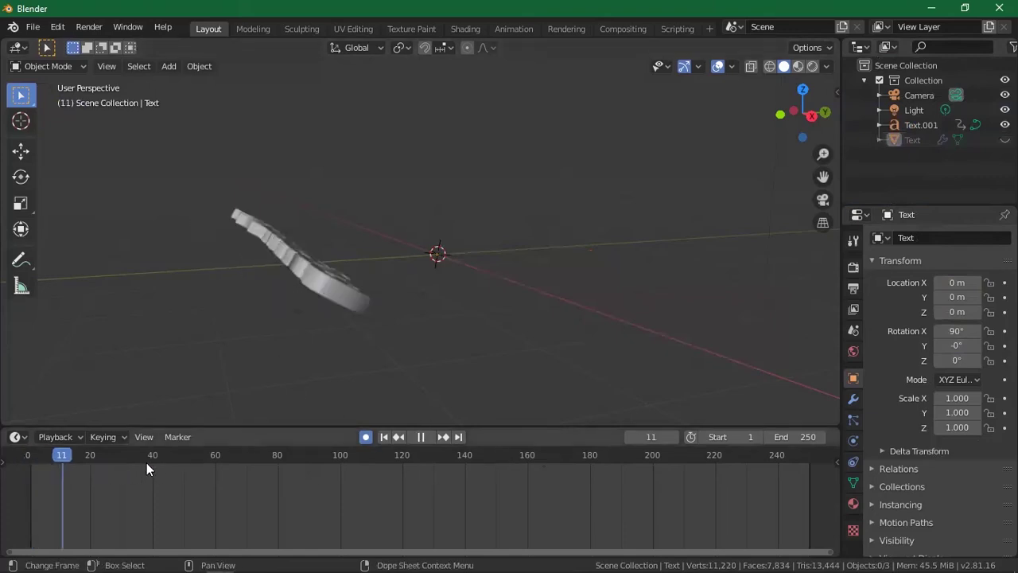
left_click_drag(197, 469, 40, 489)
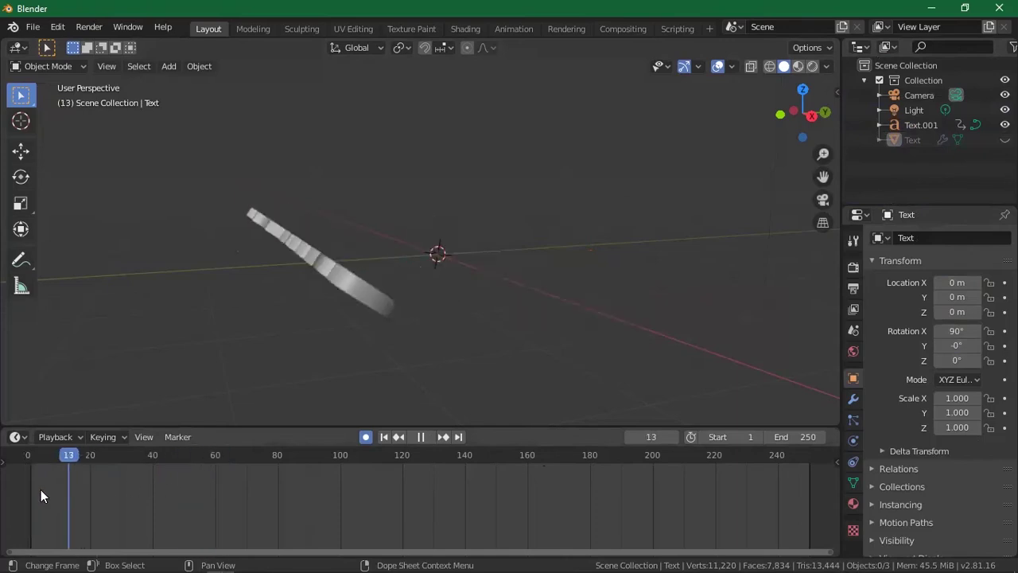
left_click_drag(180, 489, 25, 470)
key("Escape")
Check the text's framing through the camera while moving the playhead to frame 37, and leave the camera view
left_click(823, 200)
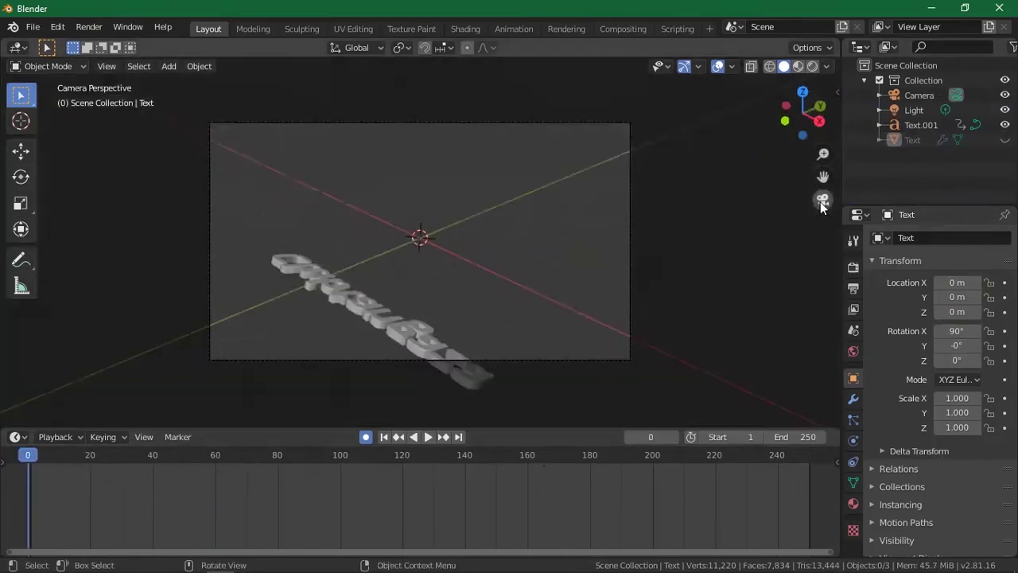
left_click_drag(31, 450, 143, 455)
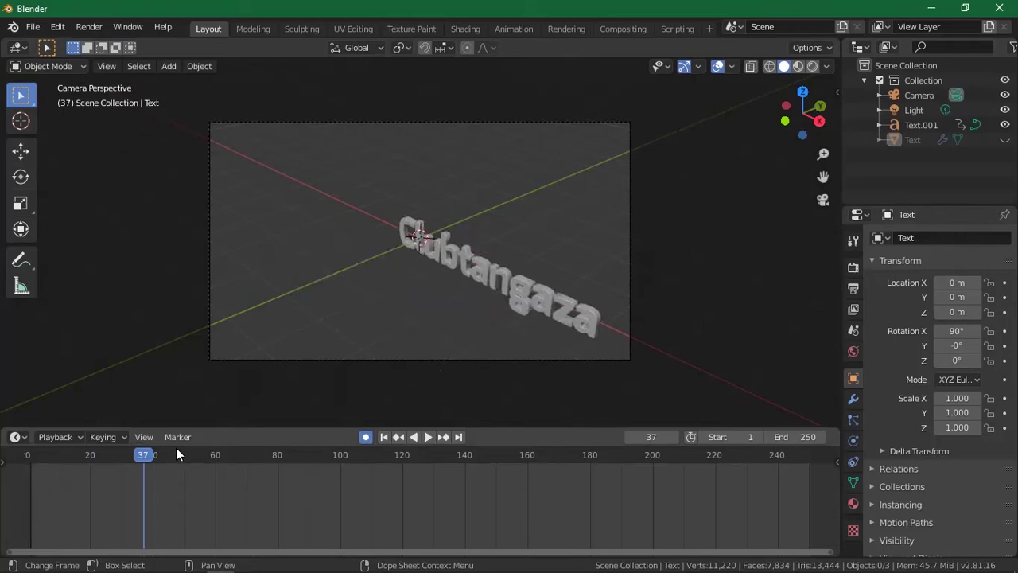
left_click(826, 199)
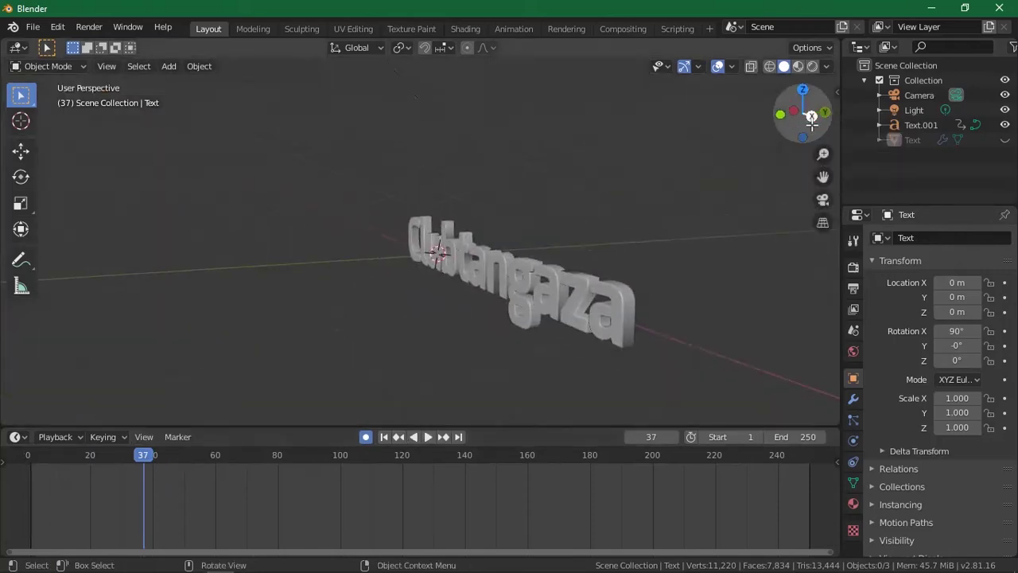
Select the camera and lower it along the Z axis to about 1.27 m
scroll(655, 208, "down", 8)
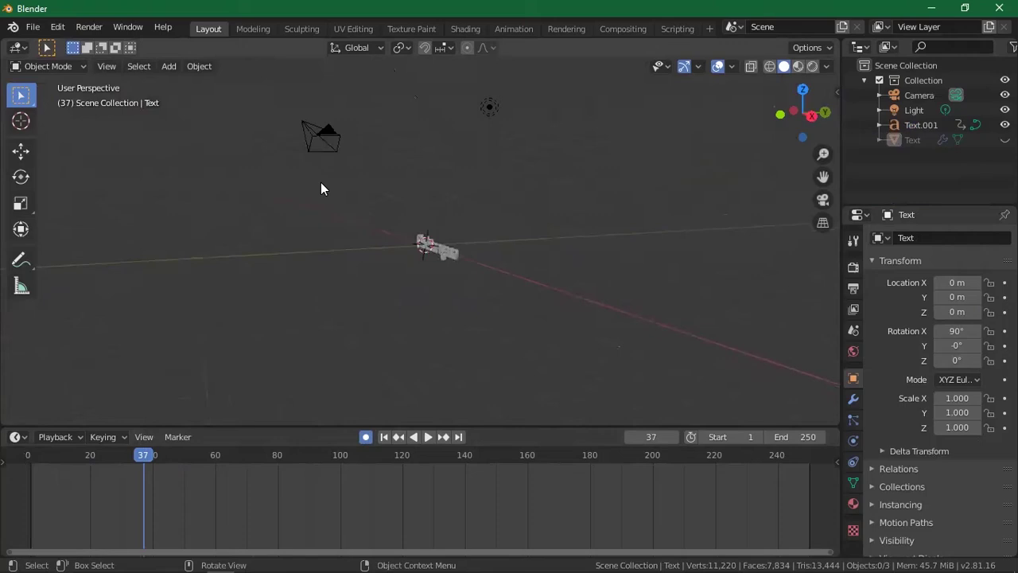
left_click(325, 132)
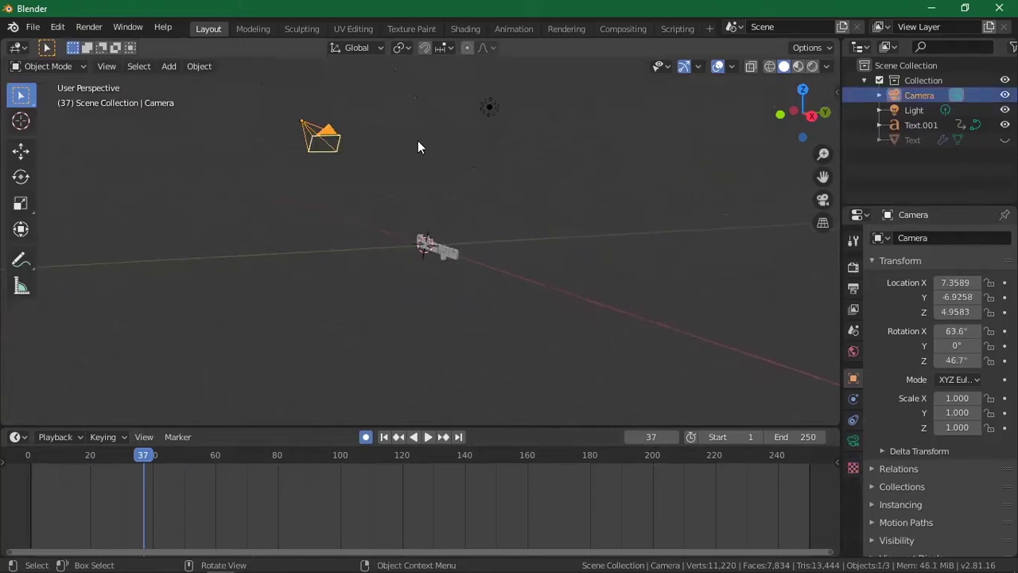
left_click(18, 145)
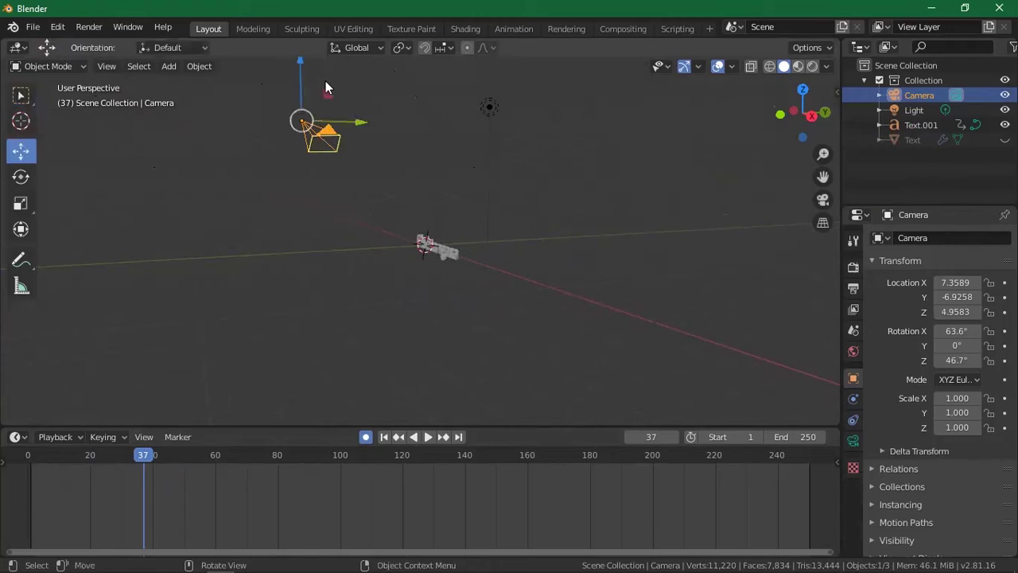
left_click_drag(302, 66, 363, 186)
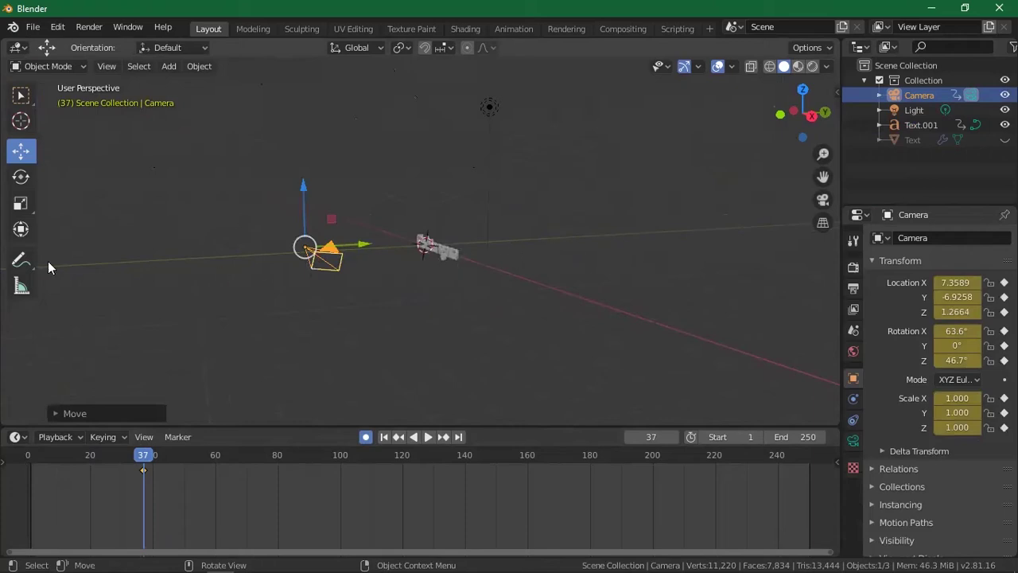
Rotate the camera toward the text to about X 65.6°, Y -32.9° and Z 36°
left_click(21, 177)
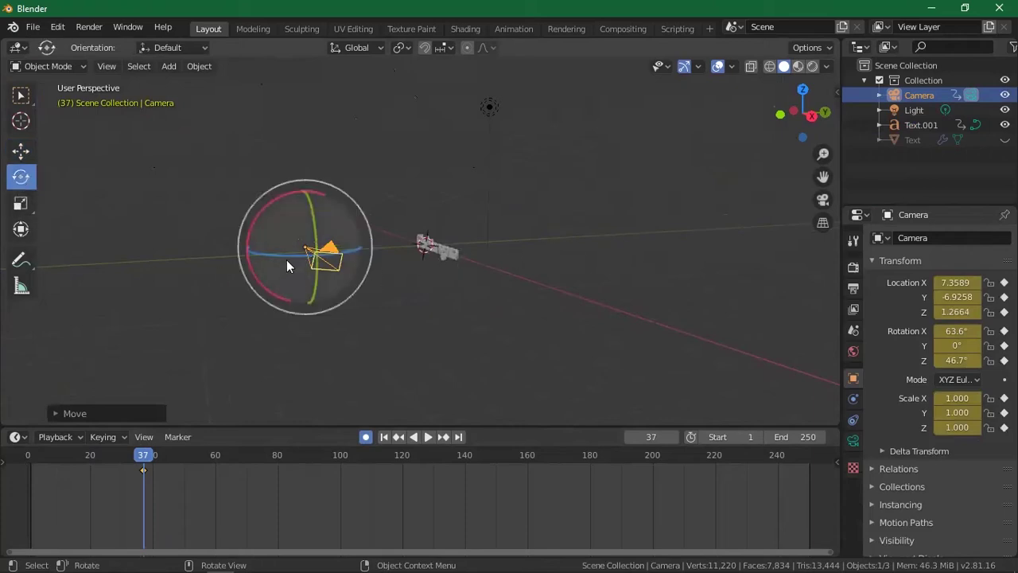
left_click_drag(281, 254, 167, 262)
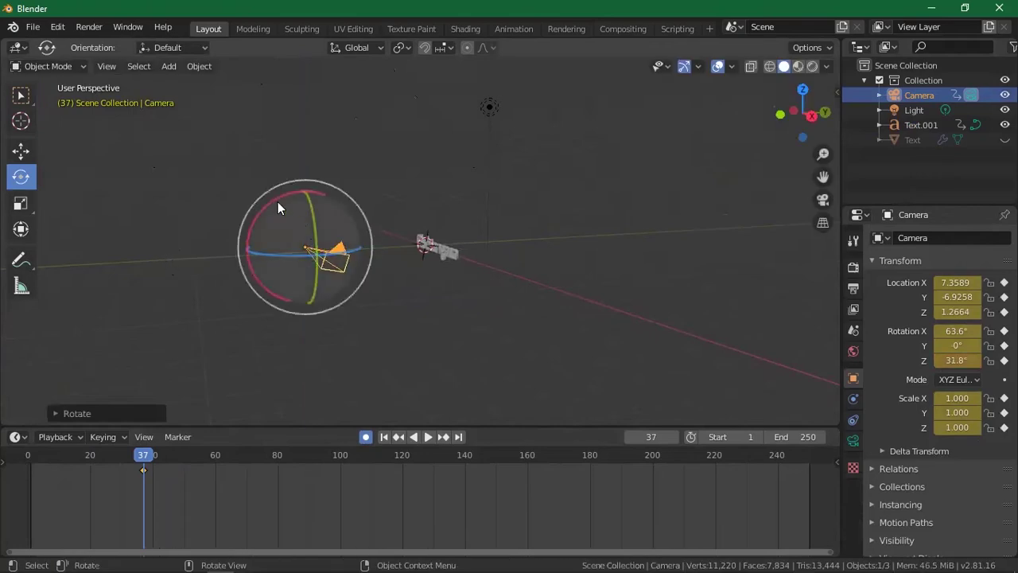
left_click_drag(272, 196, 438, 239)
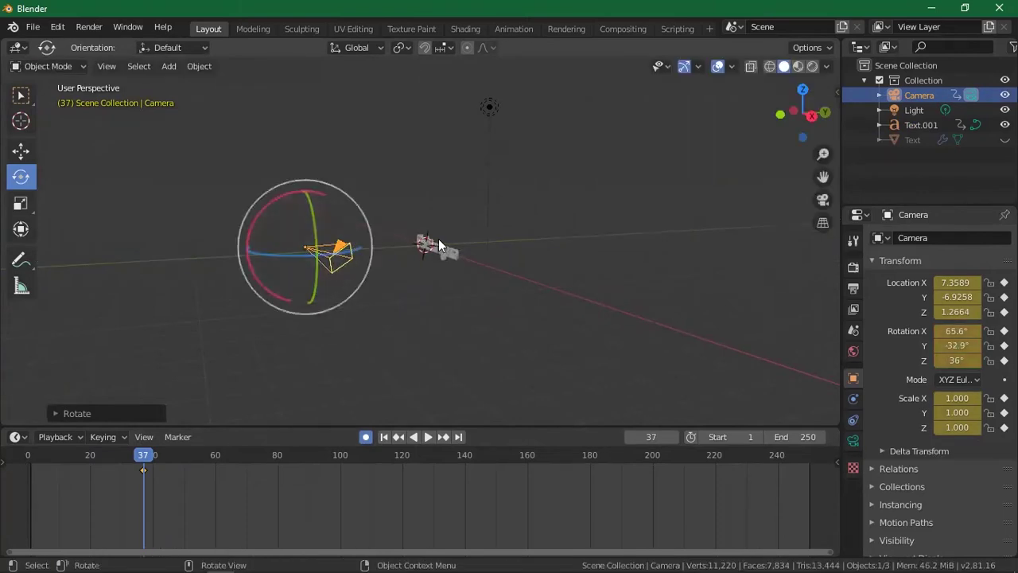
Look through the camera and rotate it to about X 69.6°, Y 4.64° and Z 20.4°
left_click(823, 199)
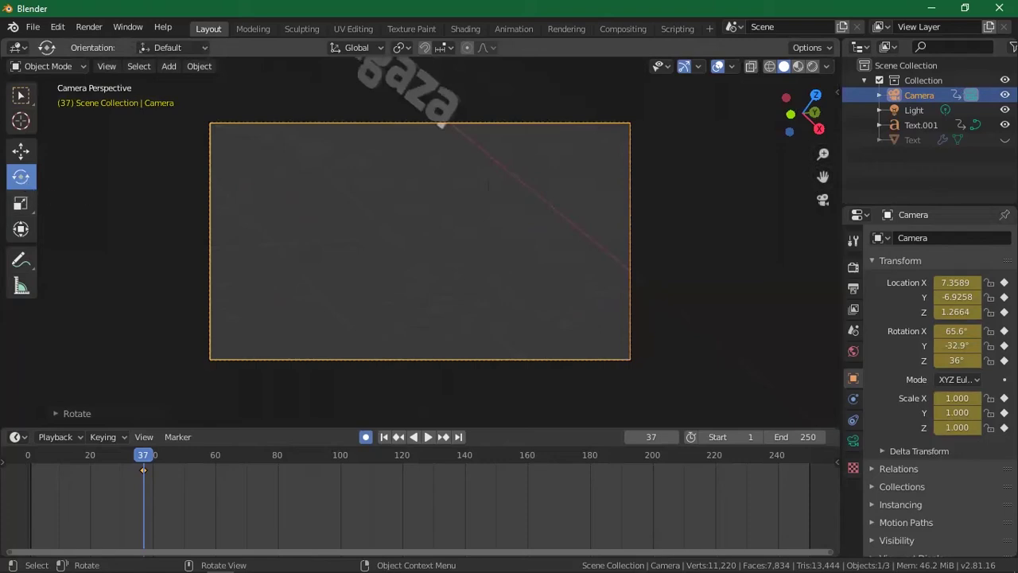
key("r")
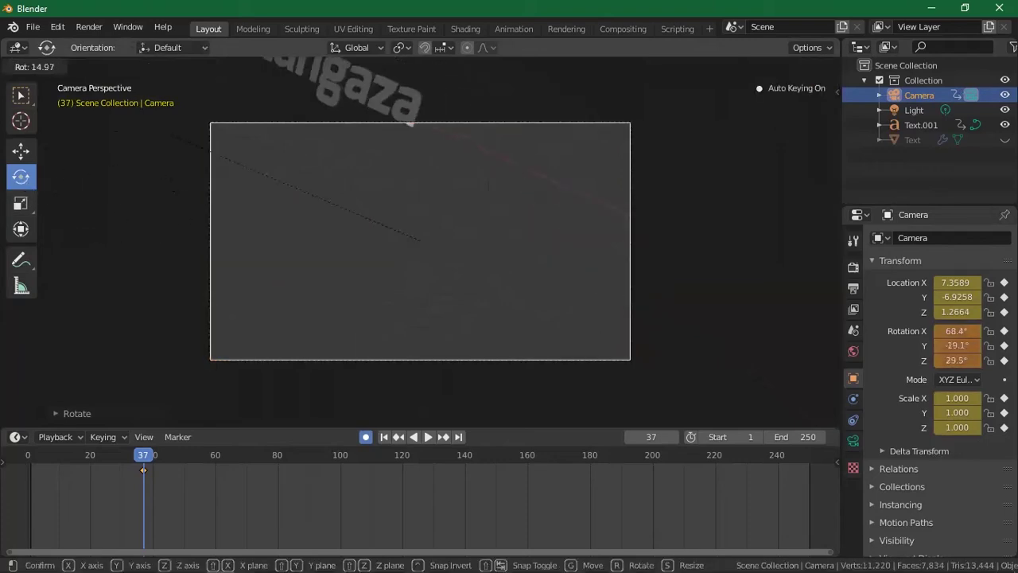
left_click(94, 242)
Move the camera to about X 4.43 m, Y -6.15 m and Z 2.34 m
left_click(20, 151)
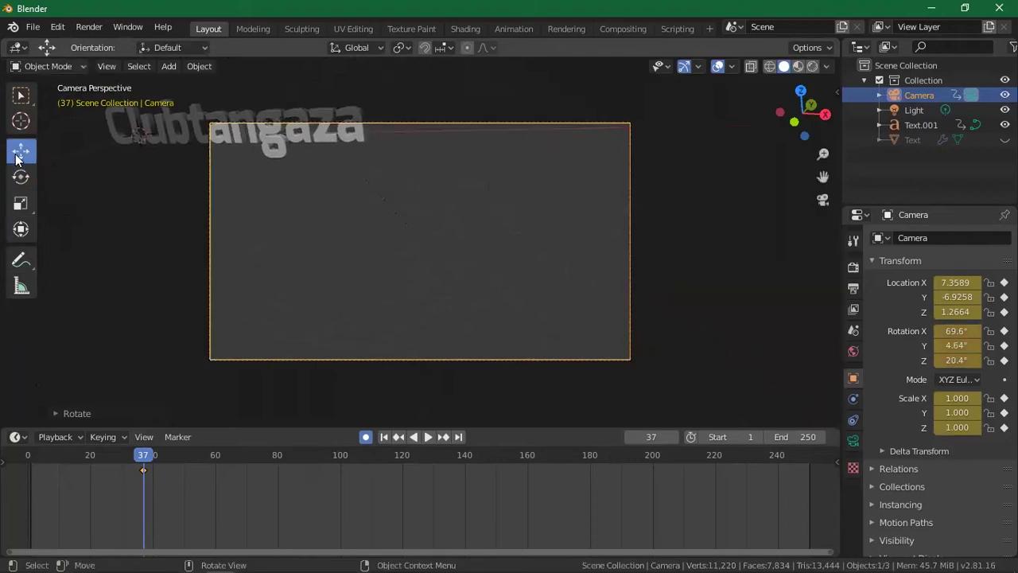
left_click_drag(823, 176, 867, 174)
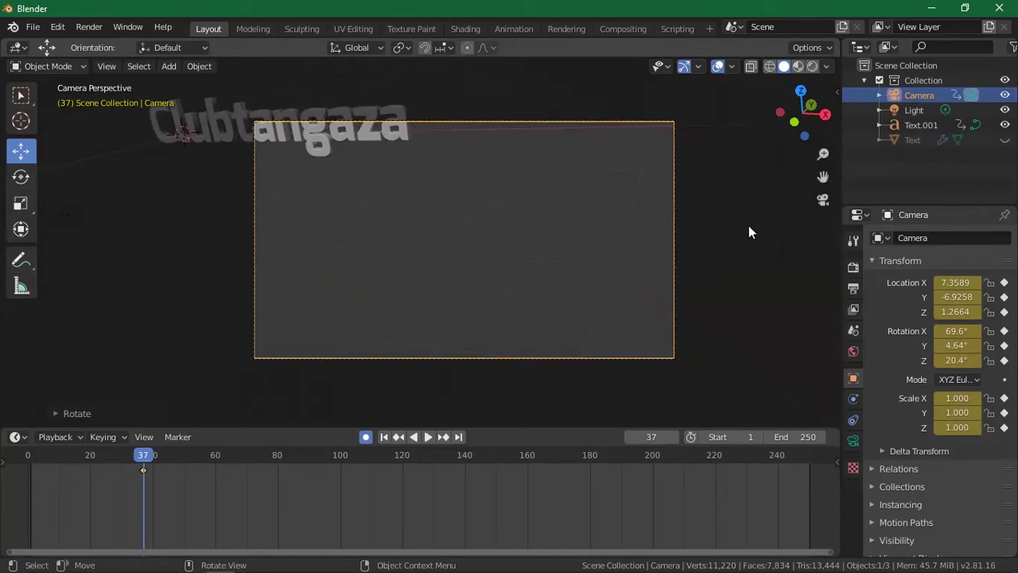
key("n")
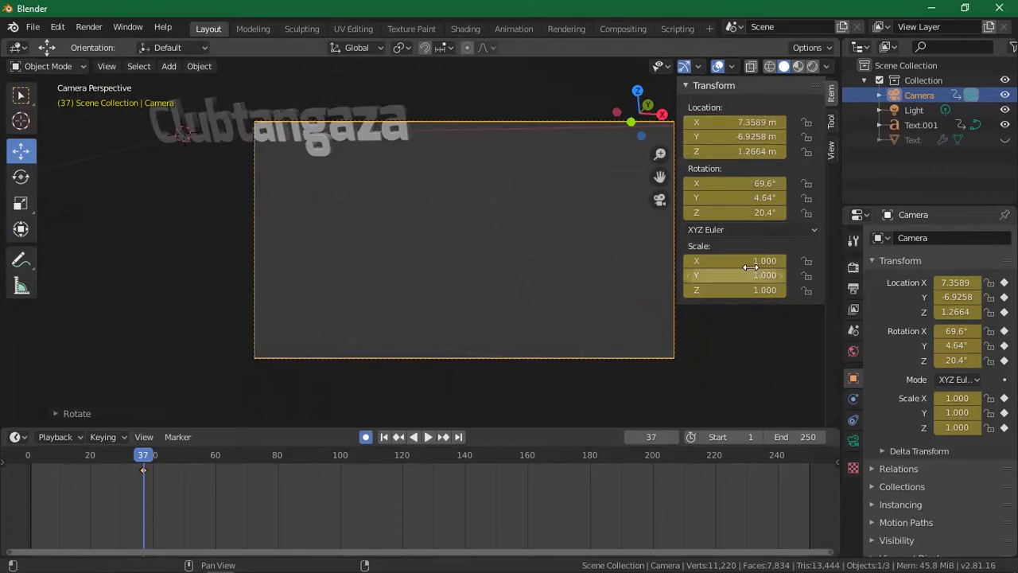
left_click_drag(733, 136, 516, 119)
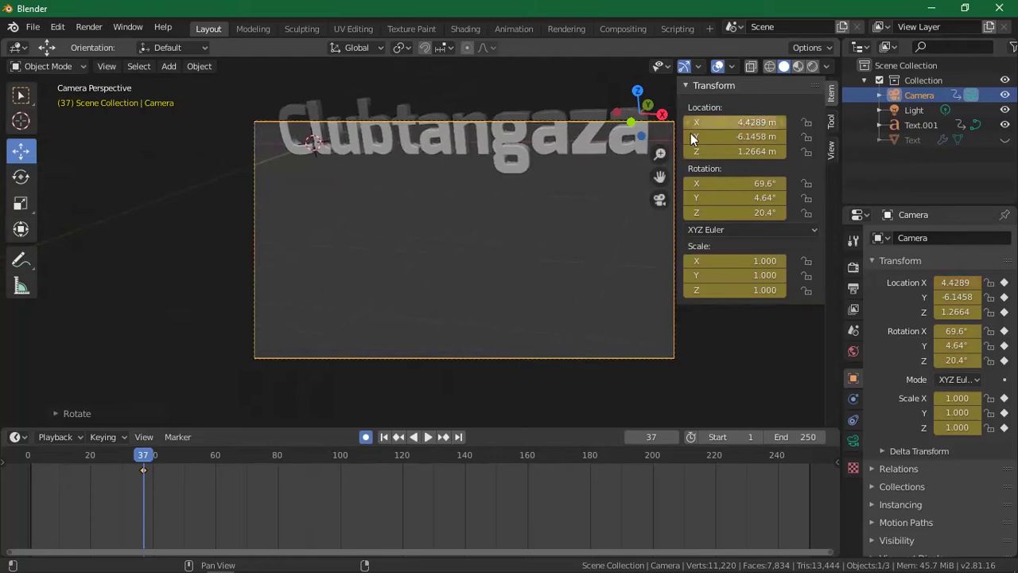
left_click_drag(744, 153, 817, 153)
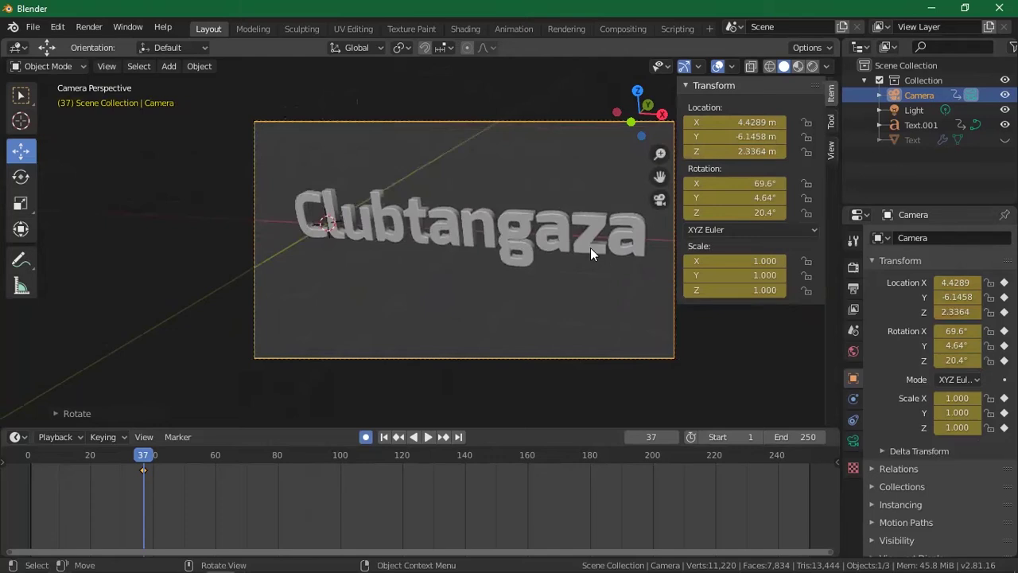
Set the camera's Y rotation to 0°
left_click(760, 198)
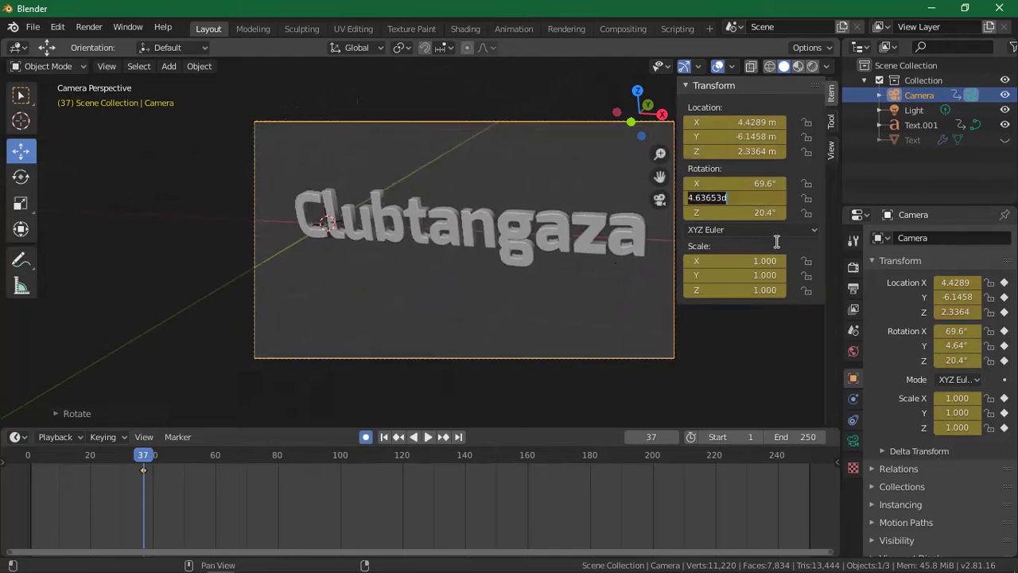
type("0")
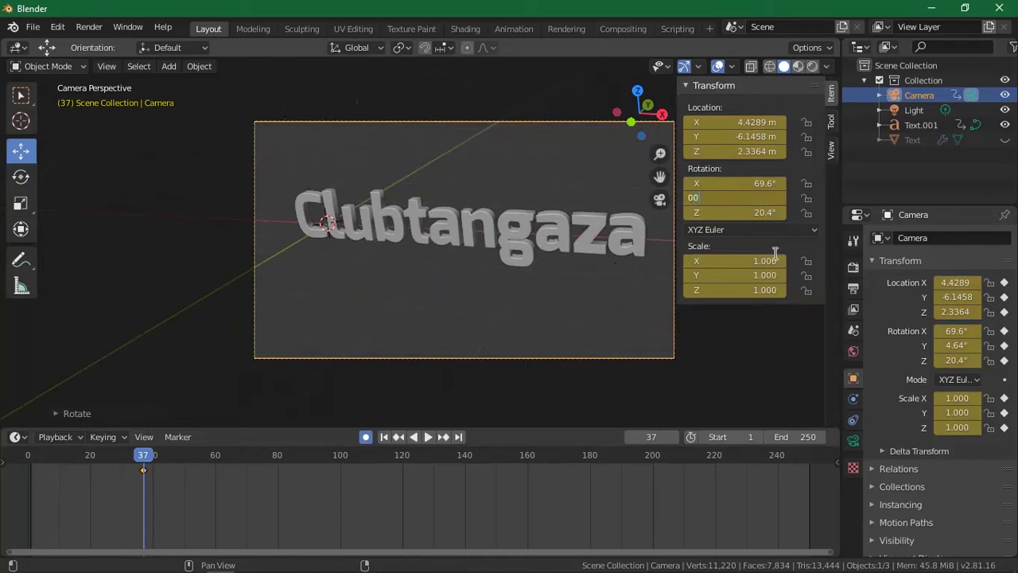
key("Return")
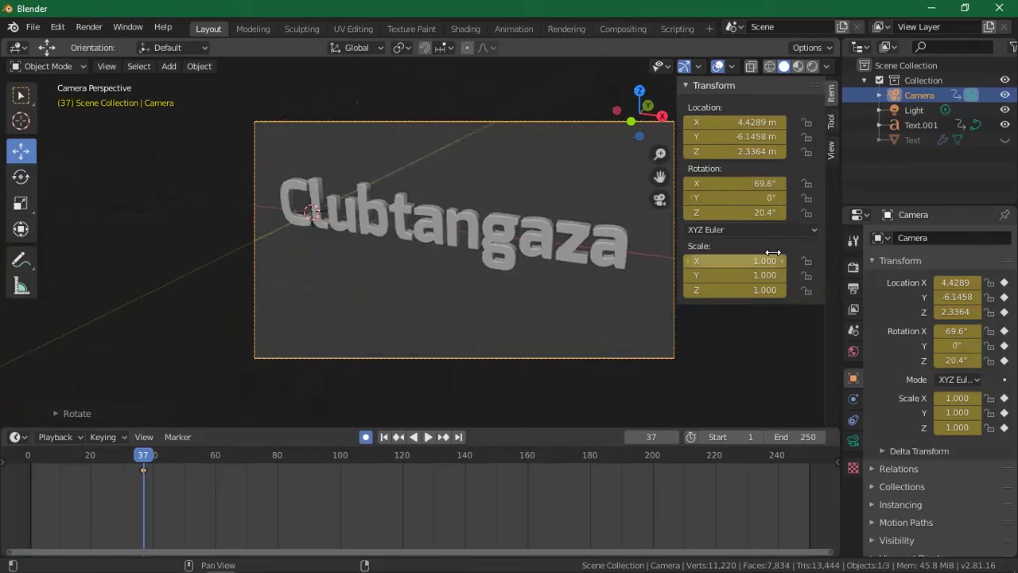
left_click(769, 183)
type("0")
key("Return")
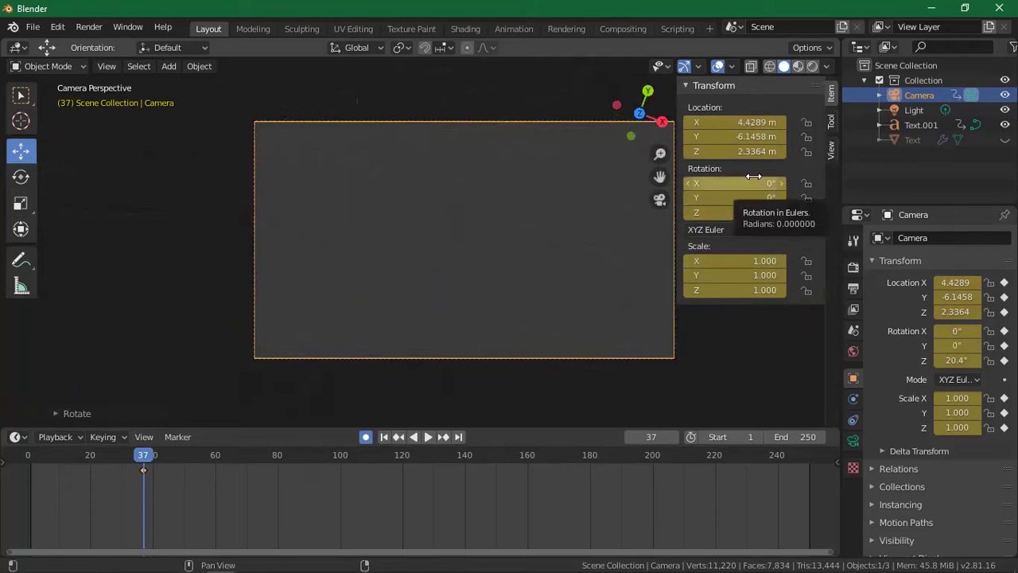
key("ctrl+z")
Set the camera's Z rotation to 0° and move it to about X 1.91 m and Y -5.81 m
left_click(759, 214)
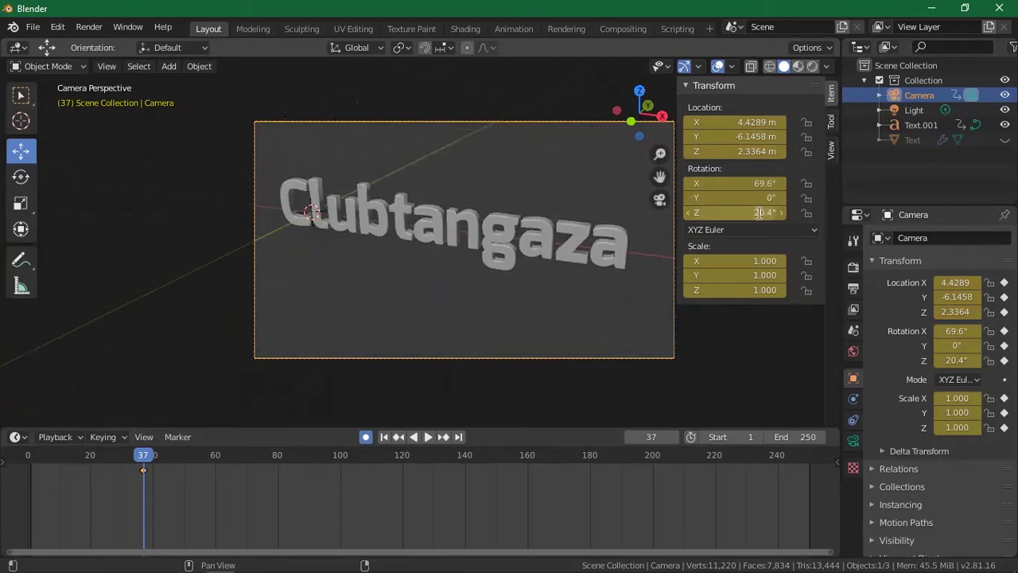
type("0")
key("Return")
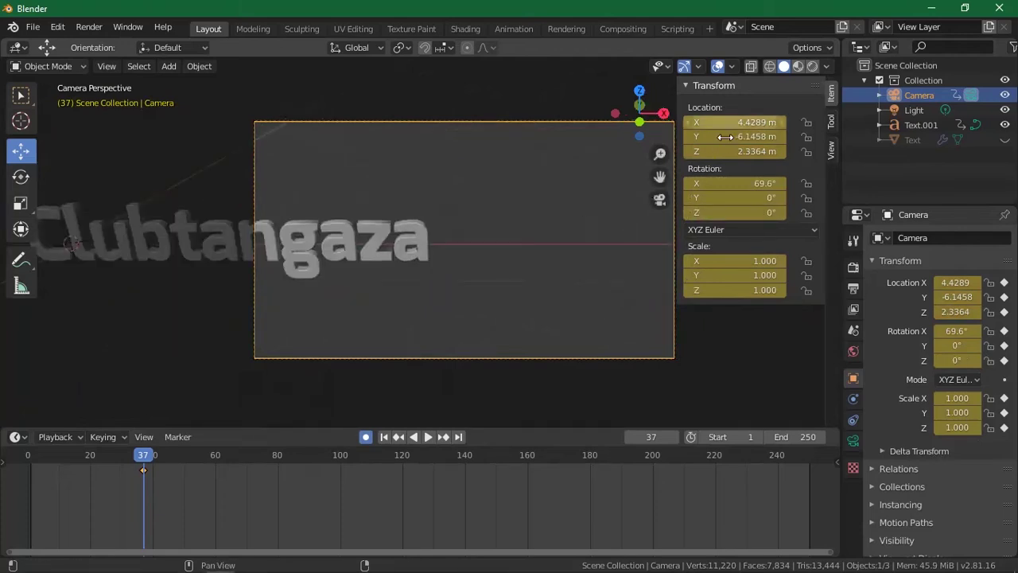
left_click_drag(720, 135, 641, 122)
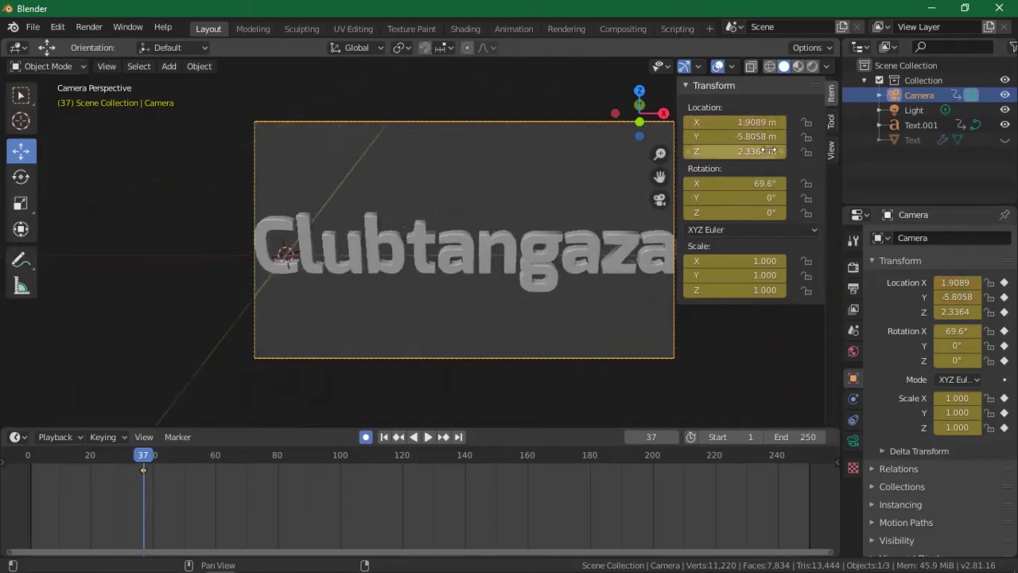
mouse_move(743, 121)
left_mouse_down()
mouse_move(752, 121)
mouse_move(732, 122)
mouse_move(742, 130)
left_mouse_up()
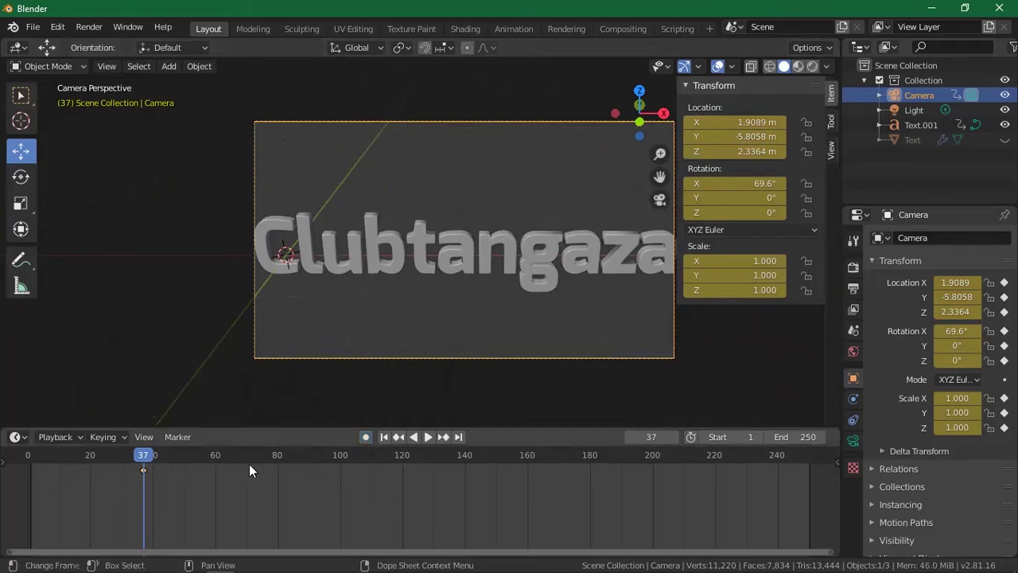
Delete the camera's keyframes at frame 37
left_click(143, 472)
left_click_drag(194, 492, 79, 464)
key("x")
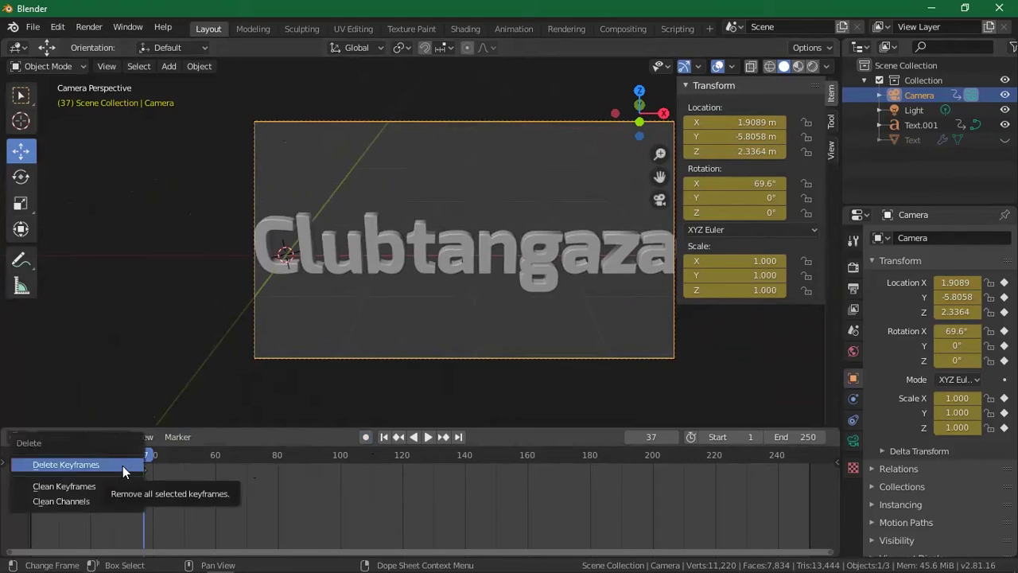
left_click(123, 466)
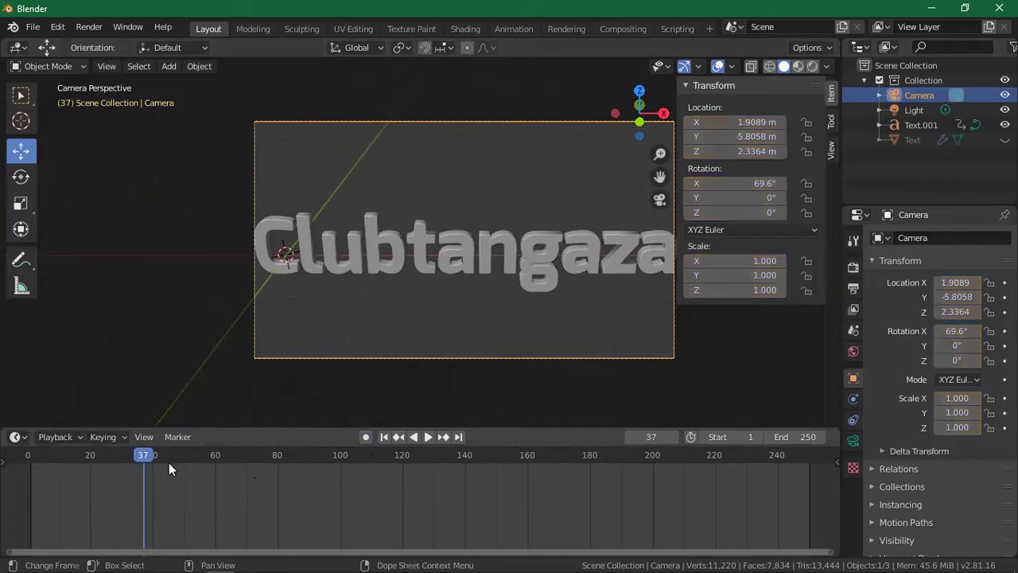
Play the text animation from the start through the camera and return to frame 0
left_click_drag(101, 448, 31, 455)
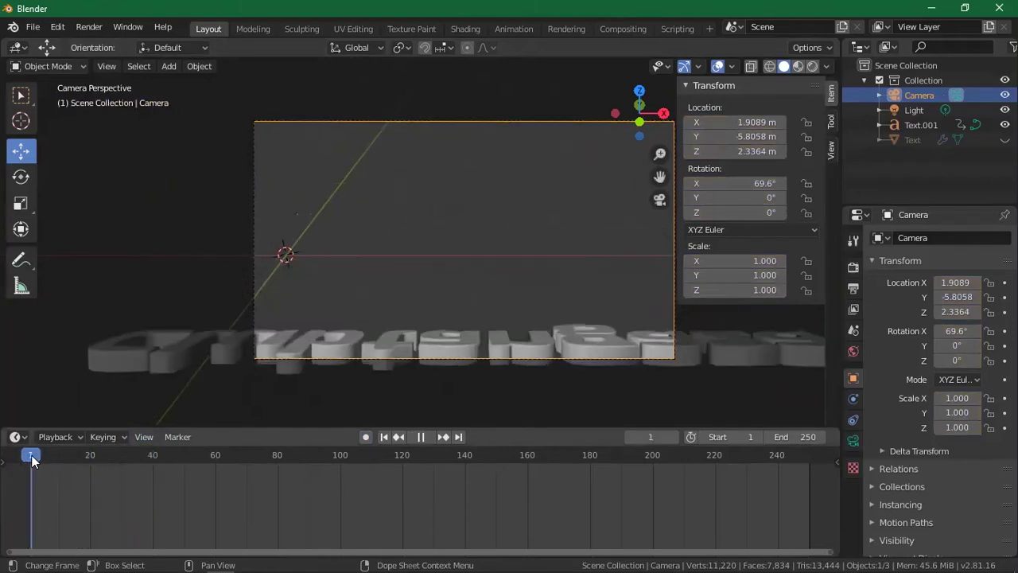
key("space")
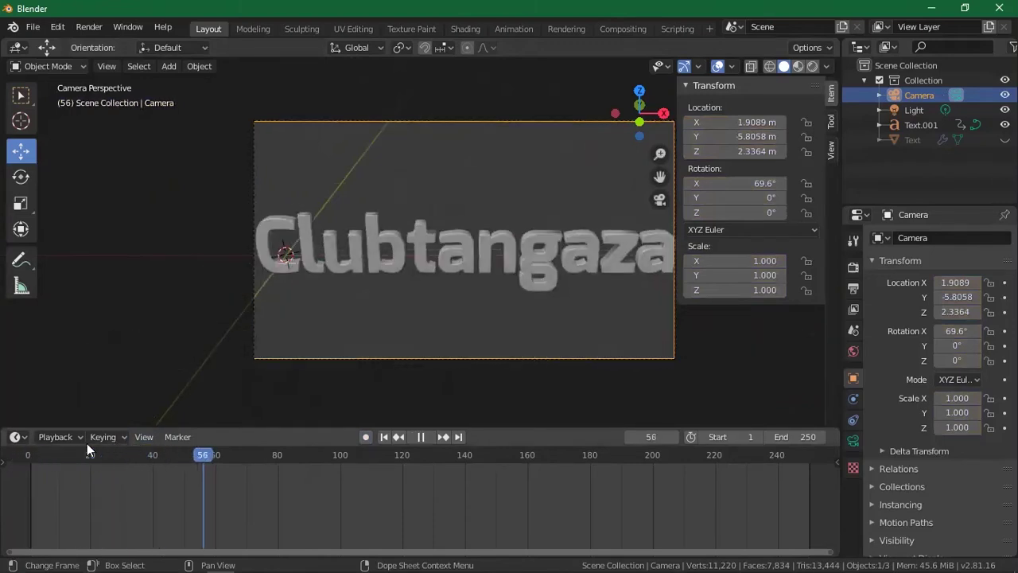
left_click_drag(86, 450, 2, 448)
left_click_drag(75, 442, 20, 444)
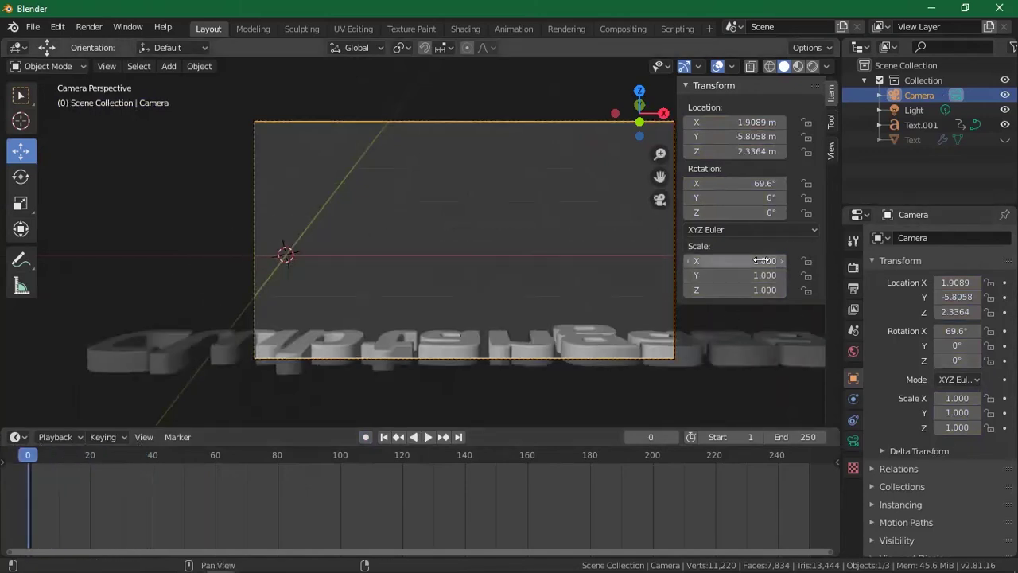
Move the camera to about X 1.83 m, Y -4.44 m and Z 1.75 m, and preview the animation, returning to frame 0
key("minus")
left_click_drag(739, 124, 784, 136)
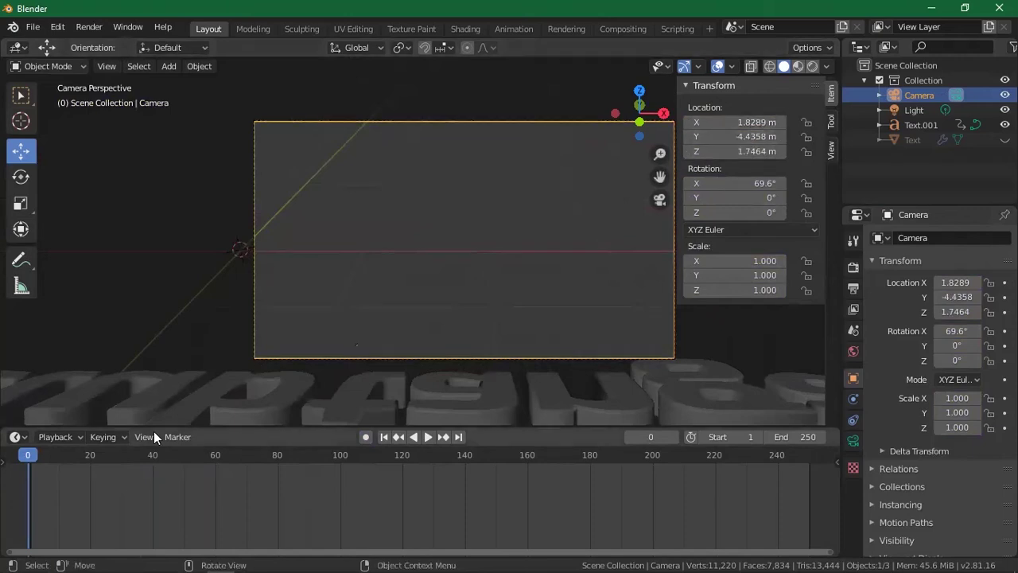
key("space")
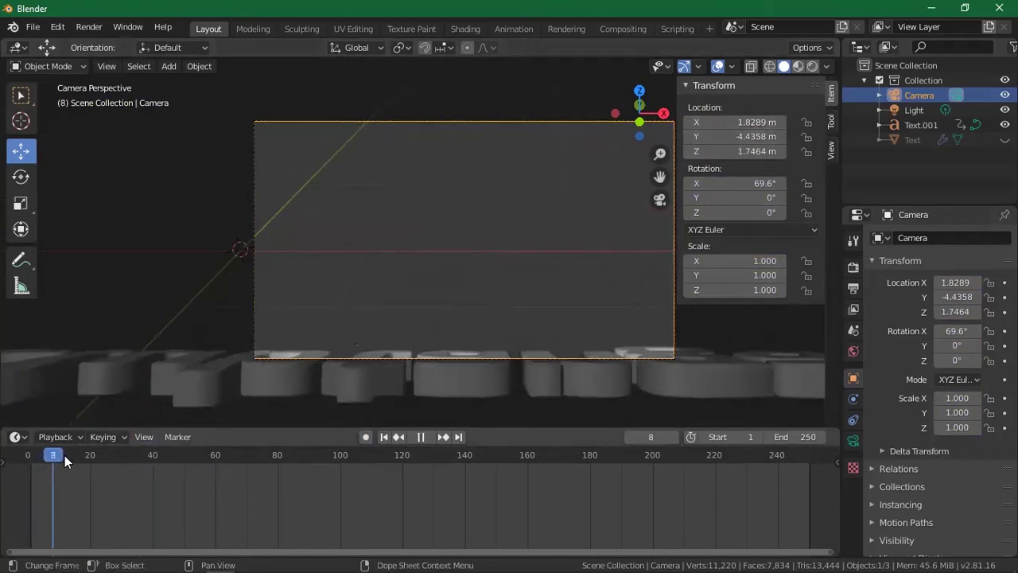
left_click_drag(142, 470, 25, 484)
key("space")
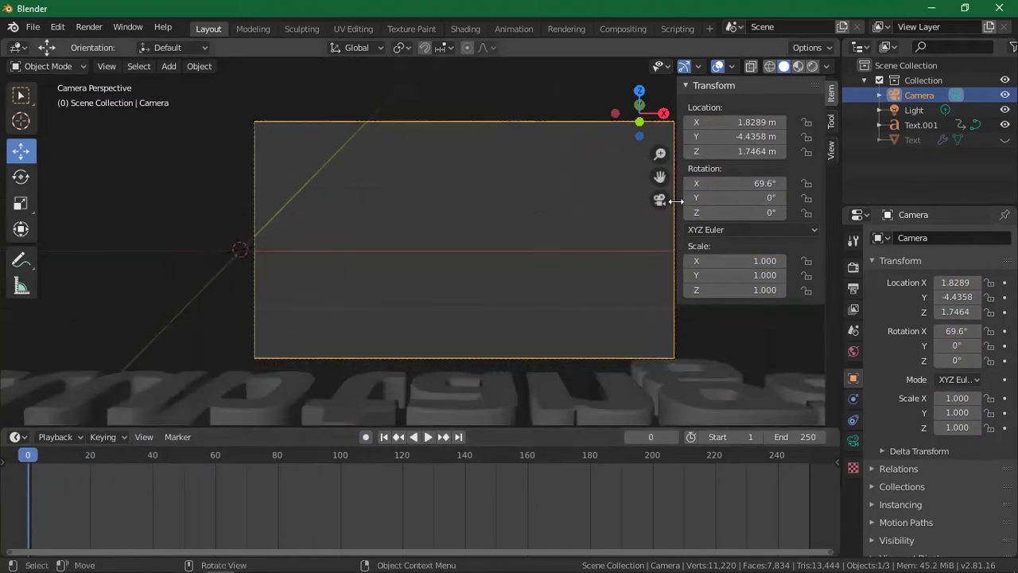
Move the camera to about X 1.92 m, Y -4.36 m and Z 1.40 m, and preview the animation
left_click_drag(751, 123, 696, 151)
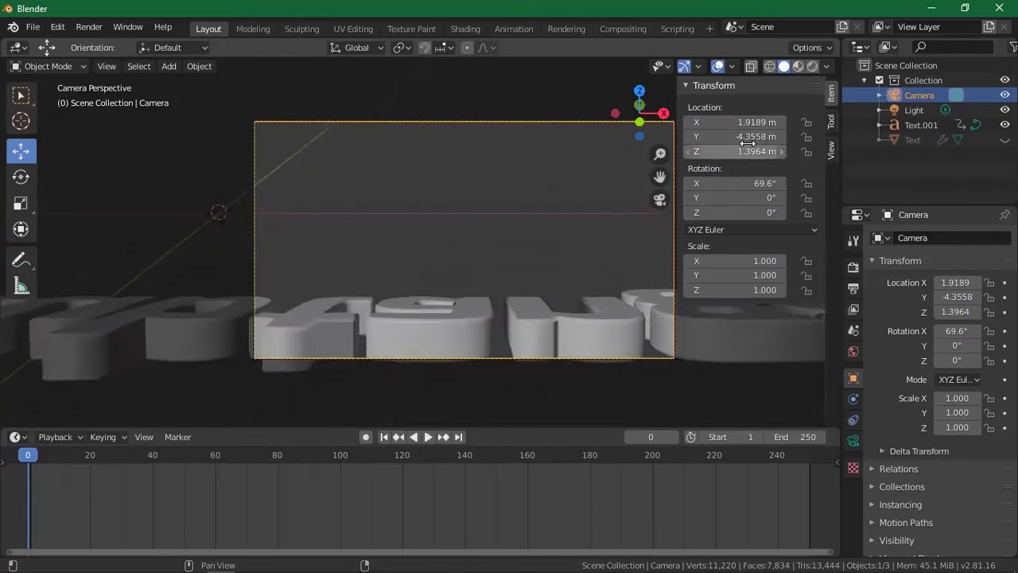
key("space")
left_click_drag(46, 465, 128, 481)
key("Escape")
Move the camera to about X 1.90 m, Y -3.80 m and Z 1.31 m, and preview the animation, stopping at frame 29
mouse_move(740, 122)
left_mouse_down()
mouse_move(764, 122)
mouse_move(744, 122)
mouse_move(724, 151)
mouse_move(708, 151)
mouse_move(768, 136)
mouse_move(737, 141)
left_mouse_up()
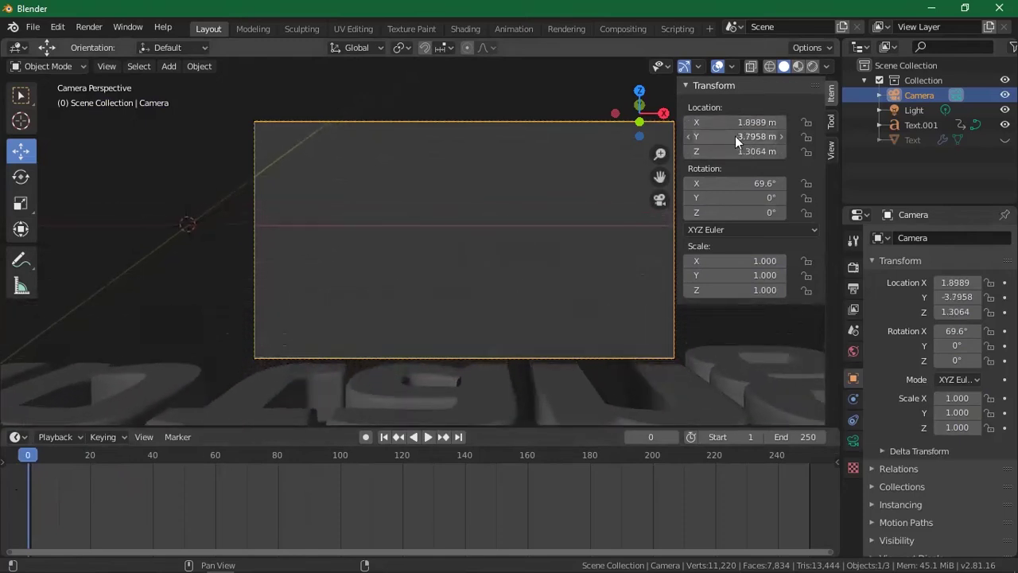
key("space")
left_click_drag(203, 471, 255, 460)
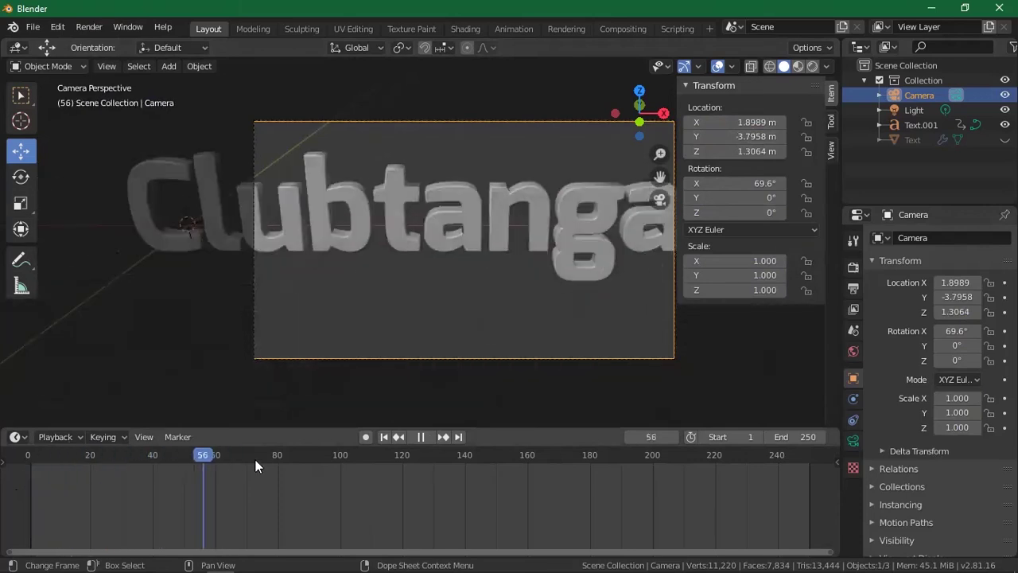
left_click_drag(99, 458, 119, 452)
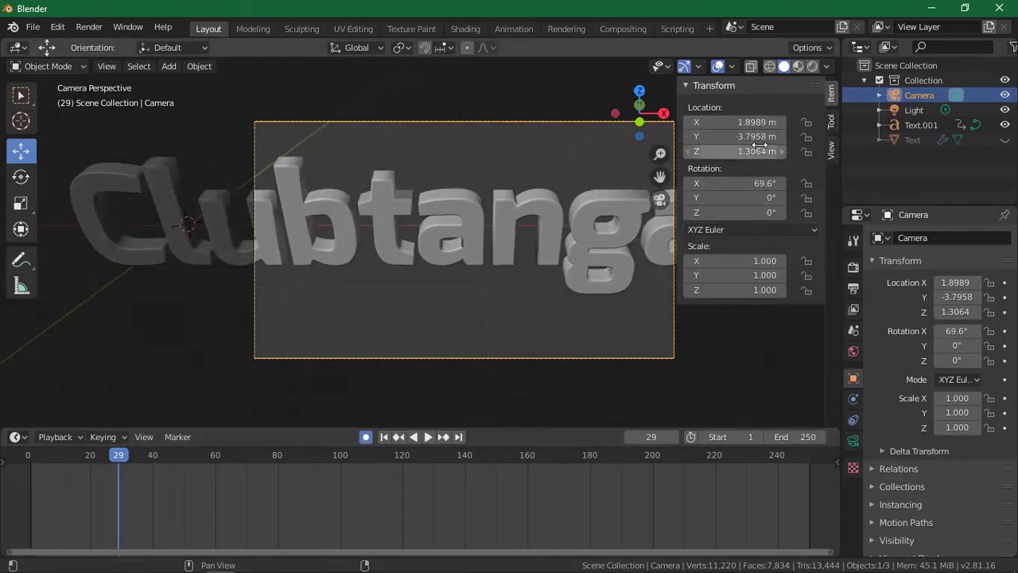
Move the camera to about Y -4.36 m and preview the animation, leaving the playhead at frame 54
left_click_drag(756, 137, 704, 137)
mouse_move(127, 456)
left_mouse_down()
mouse_move(143, 458)
mouse_move(120, 461)
mouse_move(162, 463)
mouse_move(121, 465)
left_mouse_up()
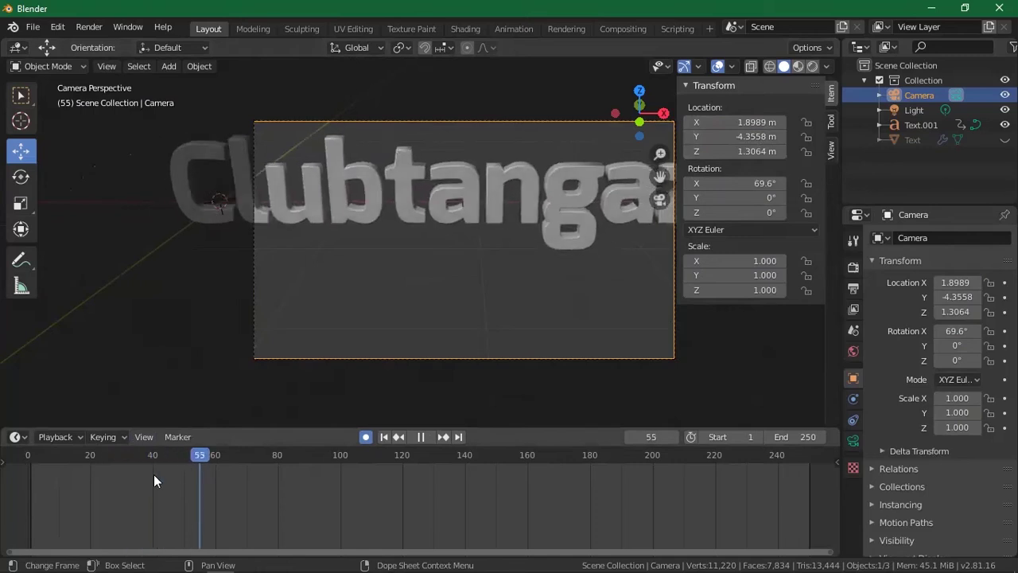
left_click(19, 490)
left_click_drag(185, 515, 24, 516)
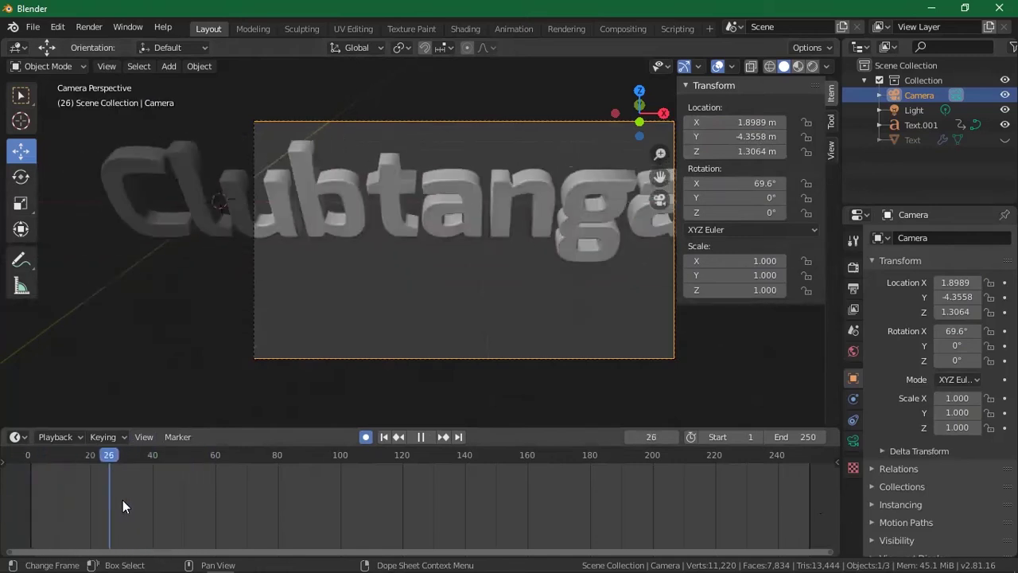
key("space")
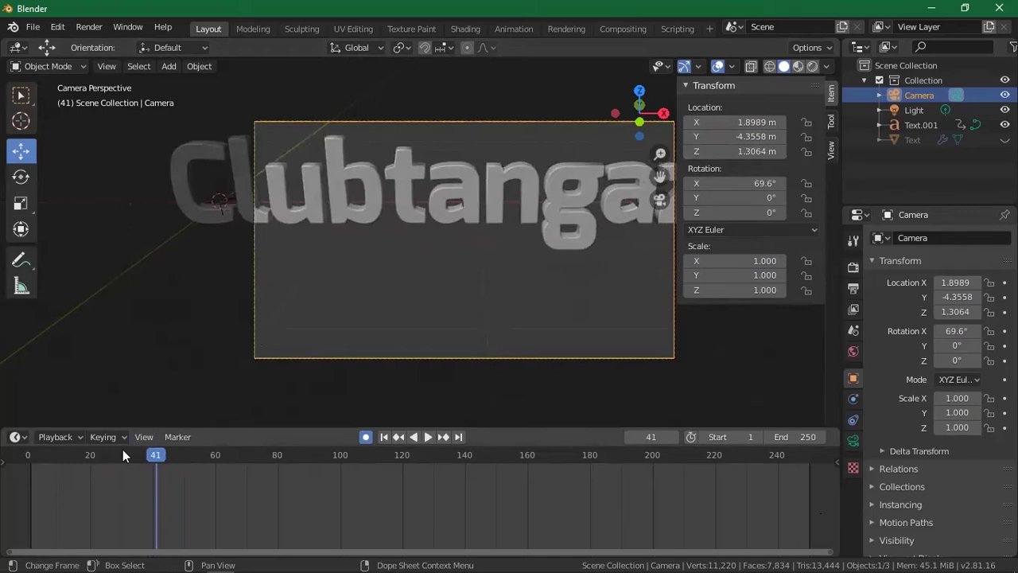
left_click_drag(143, 457, 197, 478)
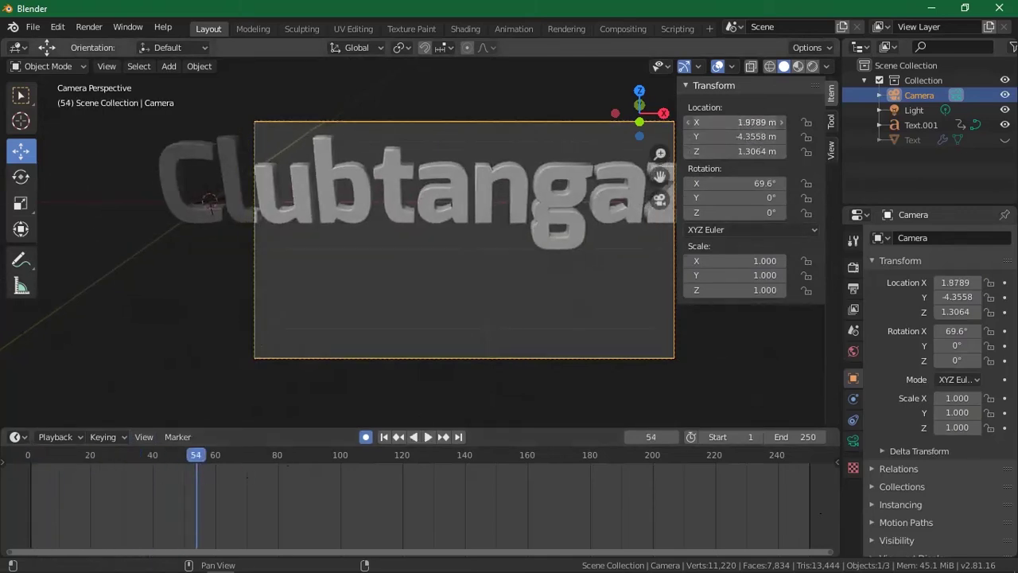
Raise the camera along the Z axis to about 1.59 m
double_click(739, 151)
type("1.5064")
key("Return")
left_click_drag(736, 151, 735, 154)
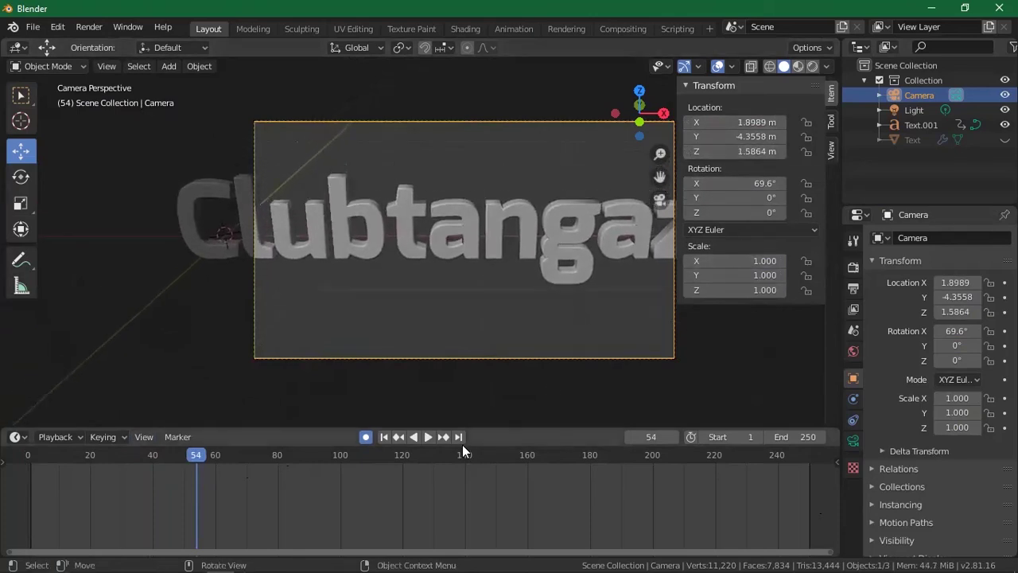
Set the camera's X rotation to about 70.1°, and undo a trial change to 0°
double_click(743, 183)
type("69")
key("Return")
left_click_drag(737, 183, 743, 183)
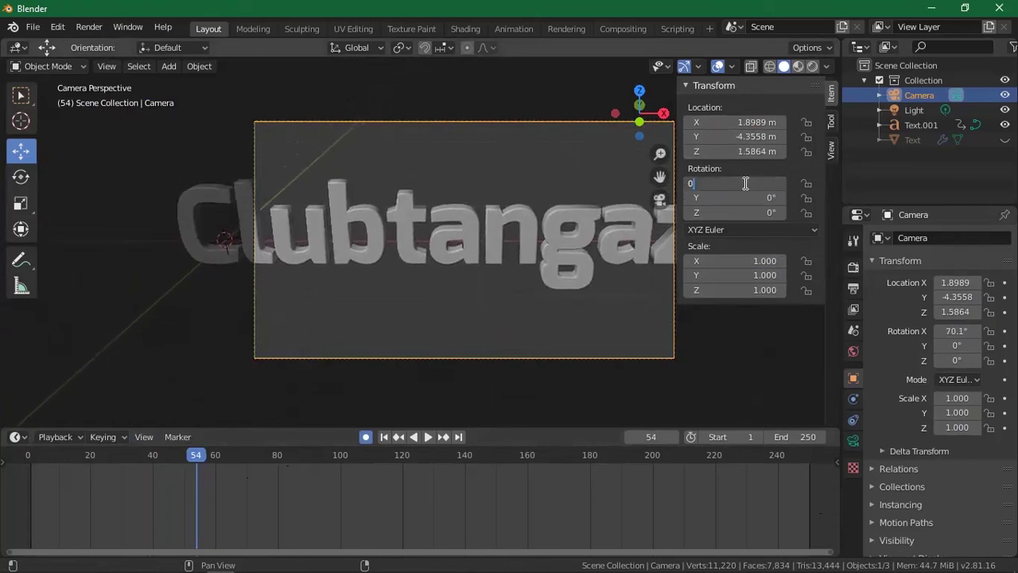
key("Return")
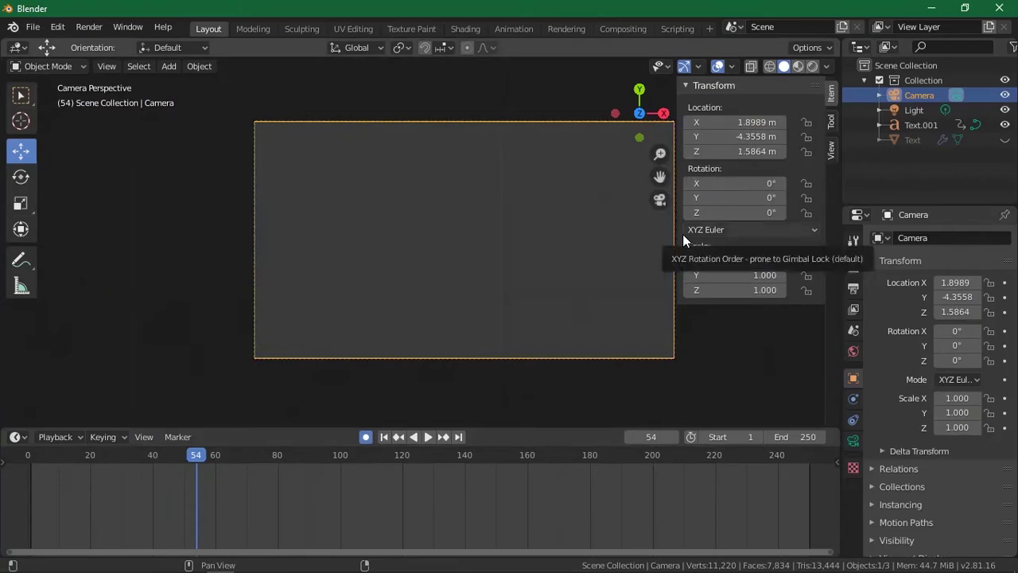
key("ctrl+z")
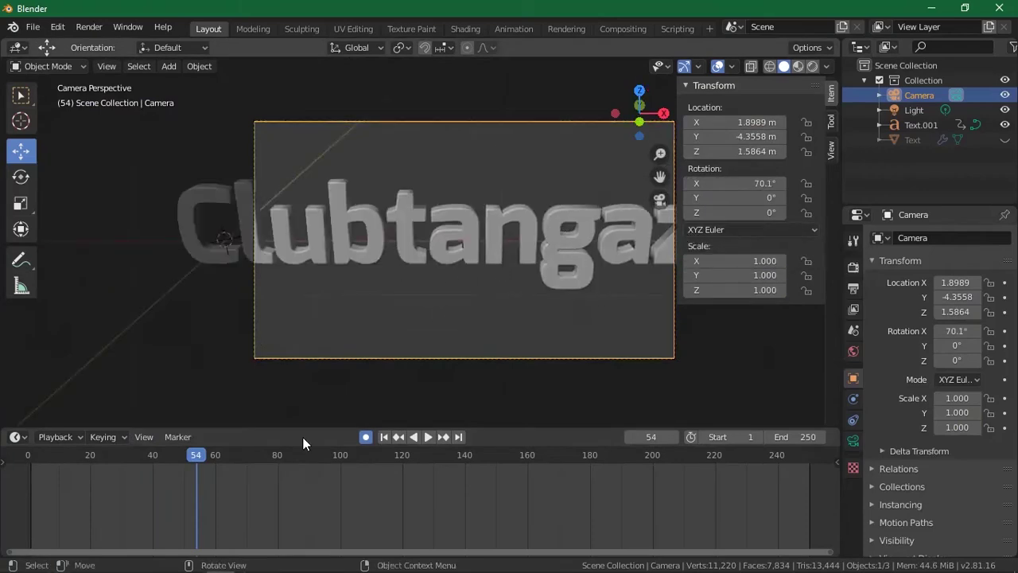
At frame 40, move the camera along Y to about -4.28 m so its transform is keyframed there
left_click_drag(150, 457, 249, 431)
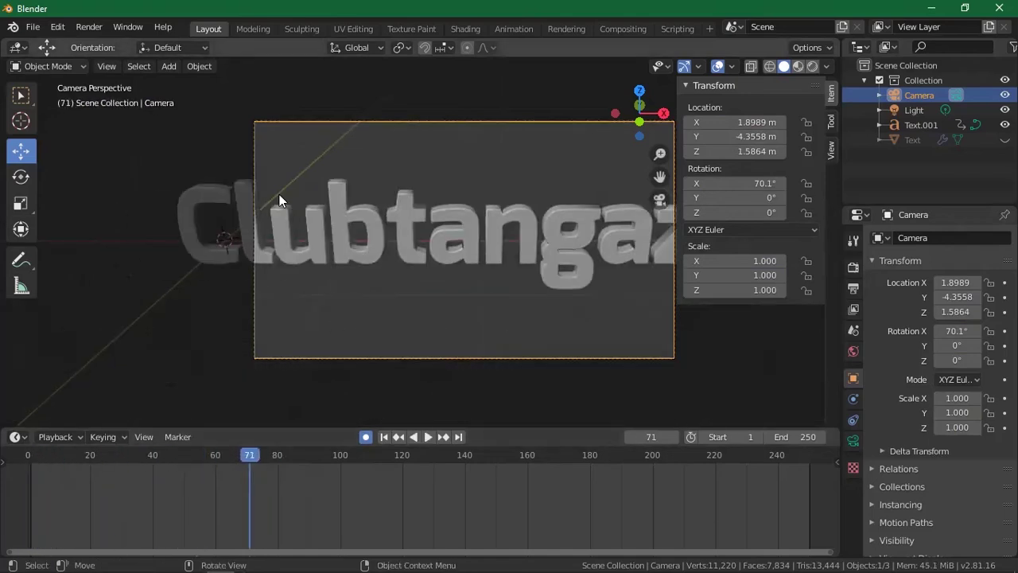
left_click_drag(133, 461, 233, 454)
left_click_drag(117, 457, 14, 464)
mouse_move(148, 455)
left_mouse_down()
mouse_move(218, 462)
mouse_move(145, 470)
mouse_move(154, 469)
left_mouse_up()
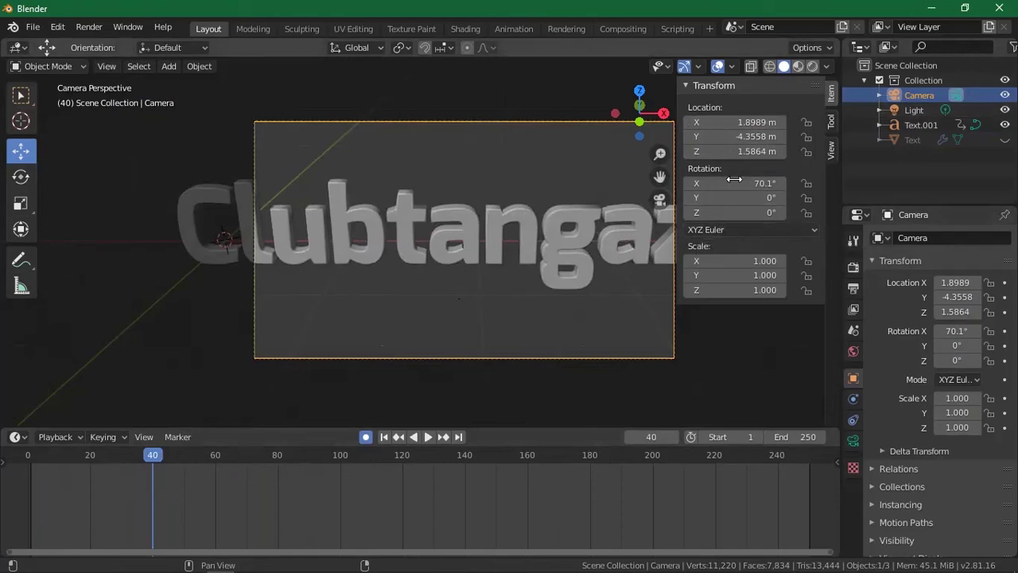
key("n")
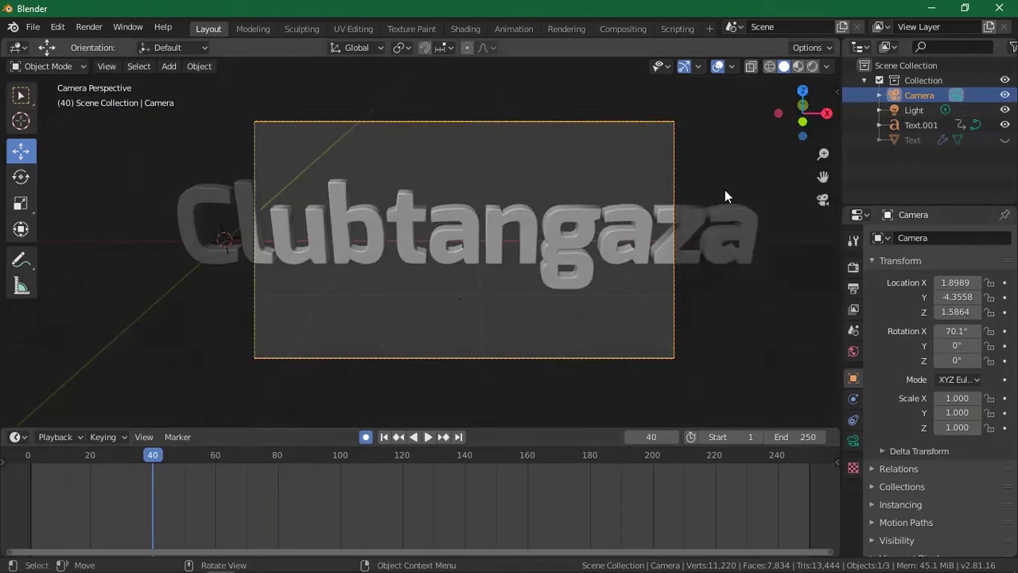
left_click(824, 200)
scroll(445, 253, "up", 6)
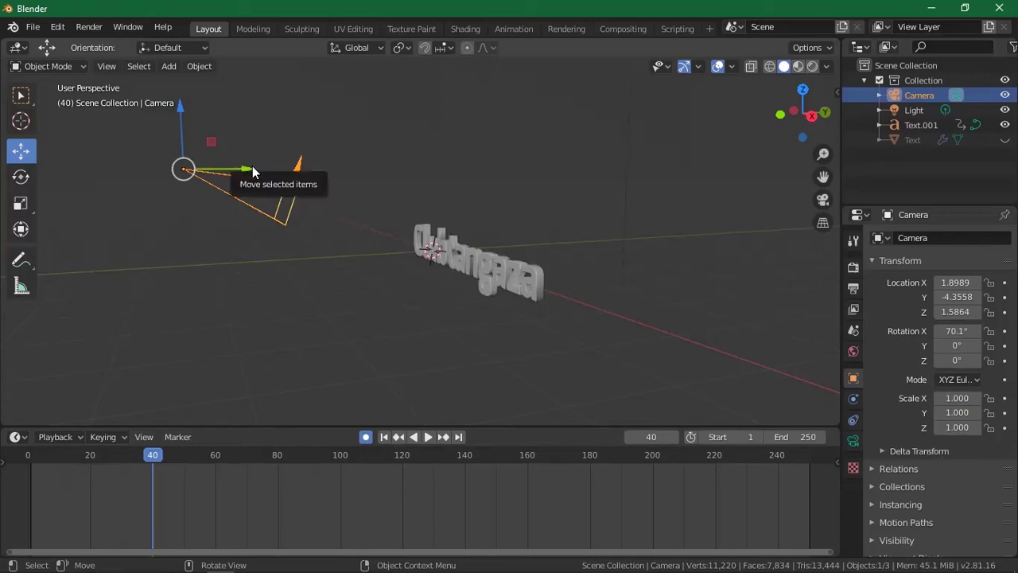
left_click_drag(253, 172, 308, 247)
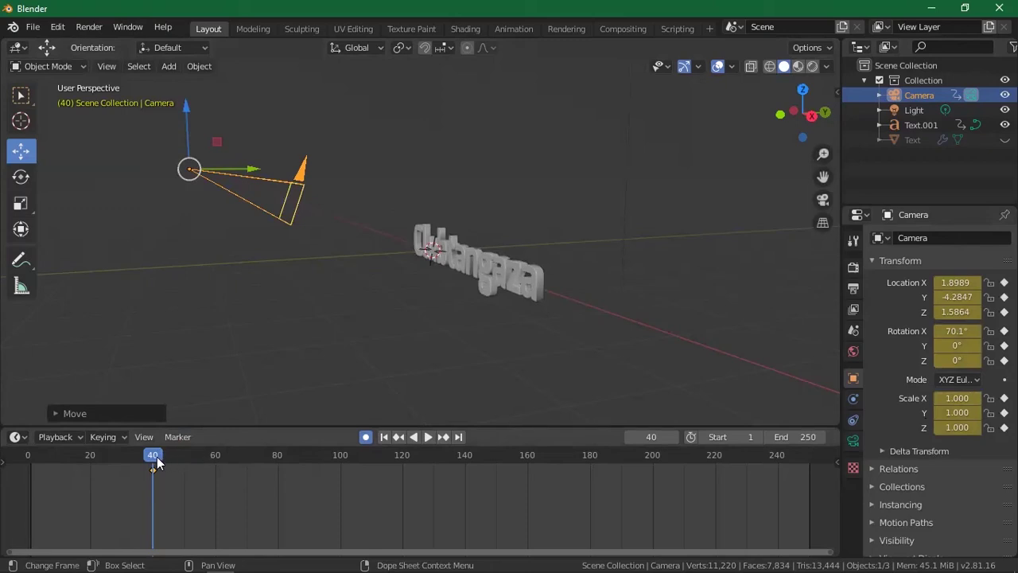
At frame 84, keyframe the camera pulled back along the Y axis to about -6.00 m
key("space")
key("space")
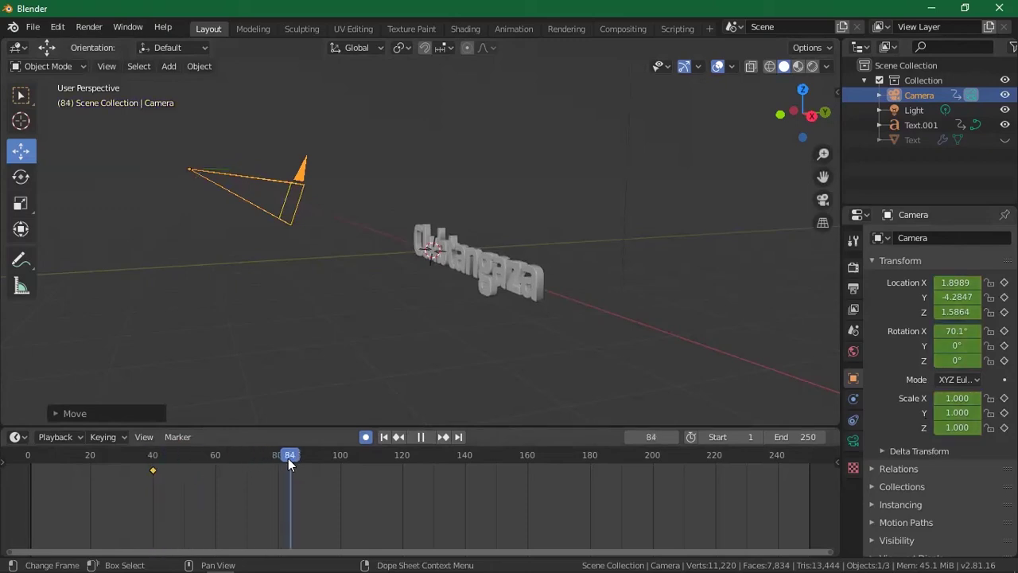
left_click_drag(245, 169, 106, 196)
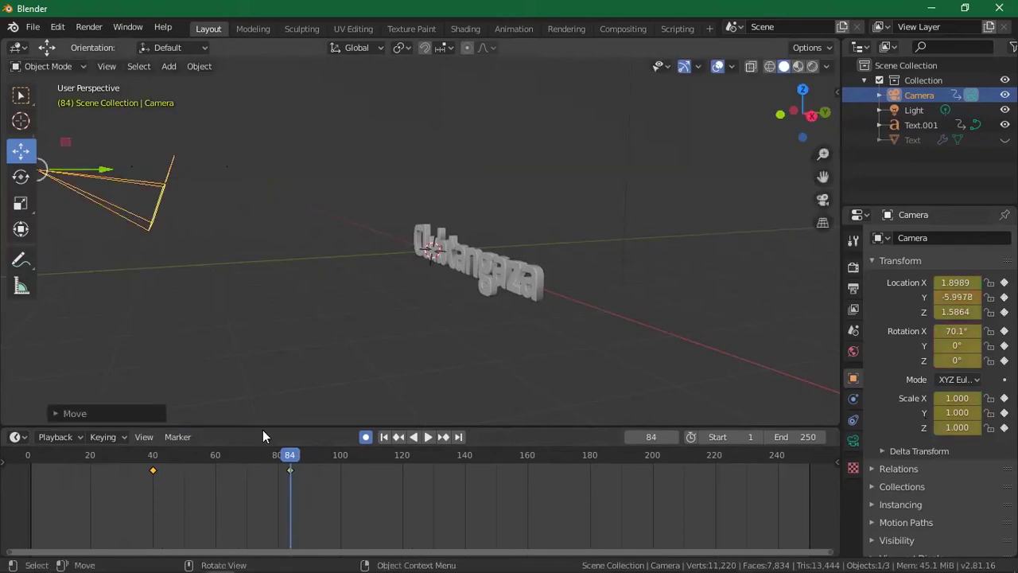
Play the animation from frame 0 through the camera view to check the pull-back from the text
key("shift+ctrl+space")
key("Escape")
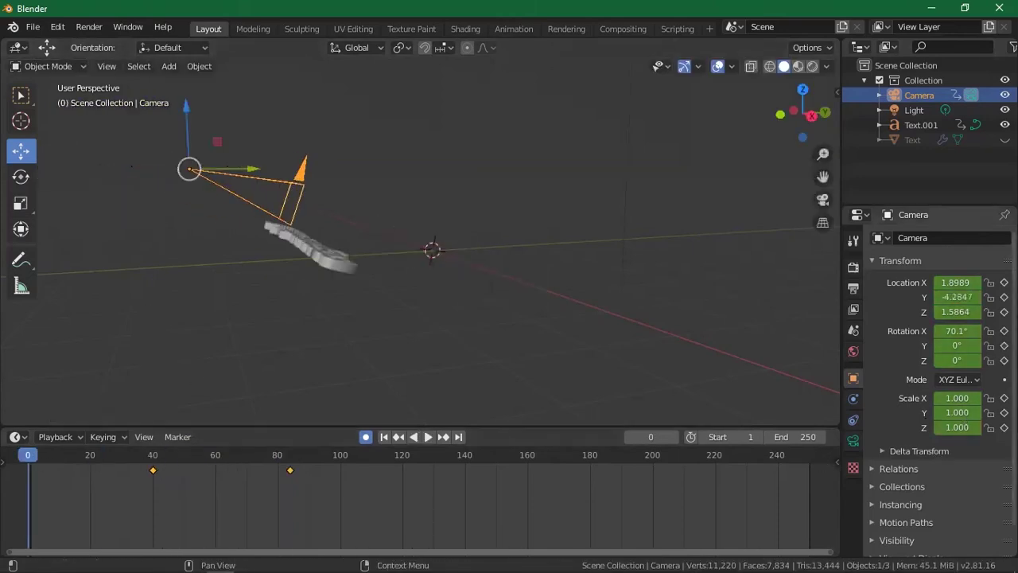
left_click(822, 199)
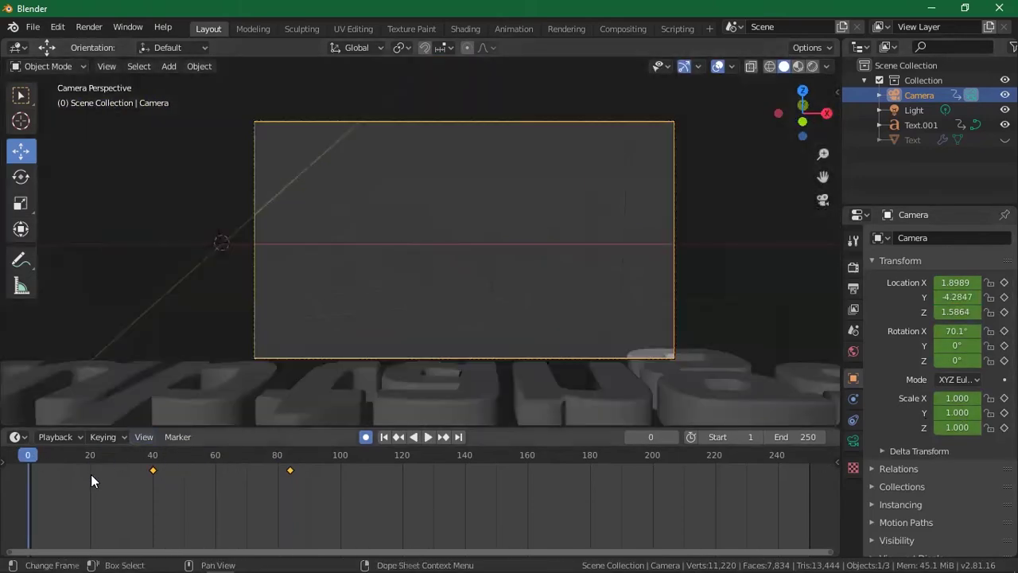
key("space")
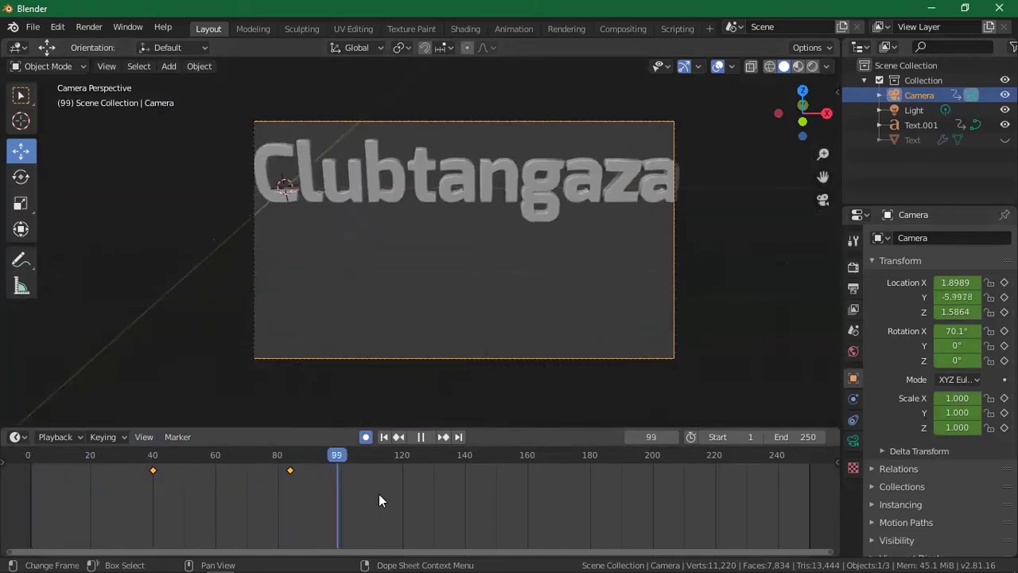
At frame 84, move the camera to about X 1.93 m, Y -6.87 m and Z 2.25 m, and set its Y rotation to 0°
left_click_drag(362, 496, 289, 500)
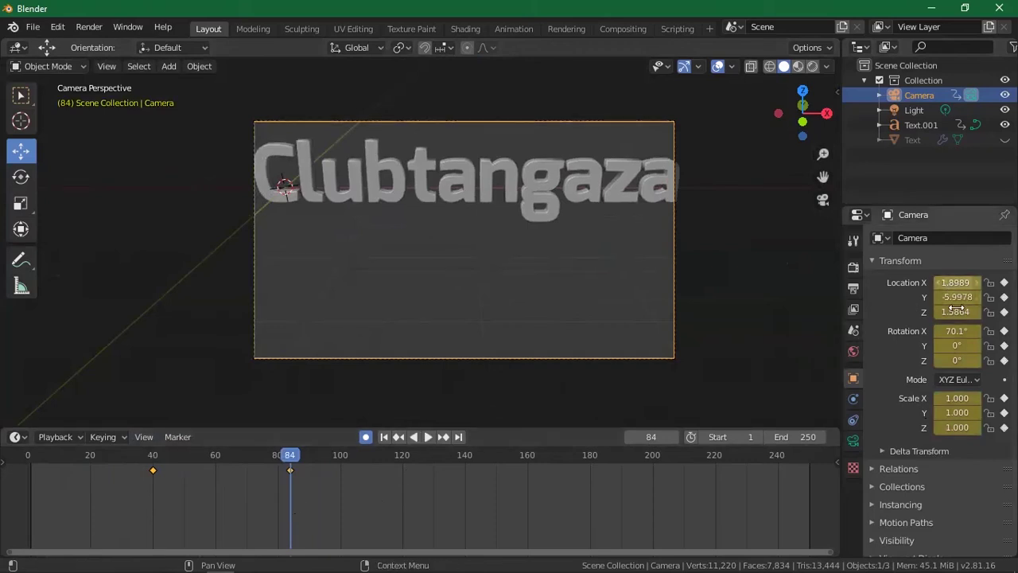
left_click_drag(957, 297, 991, 314)
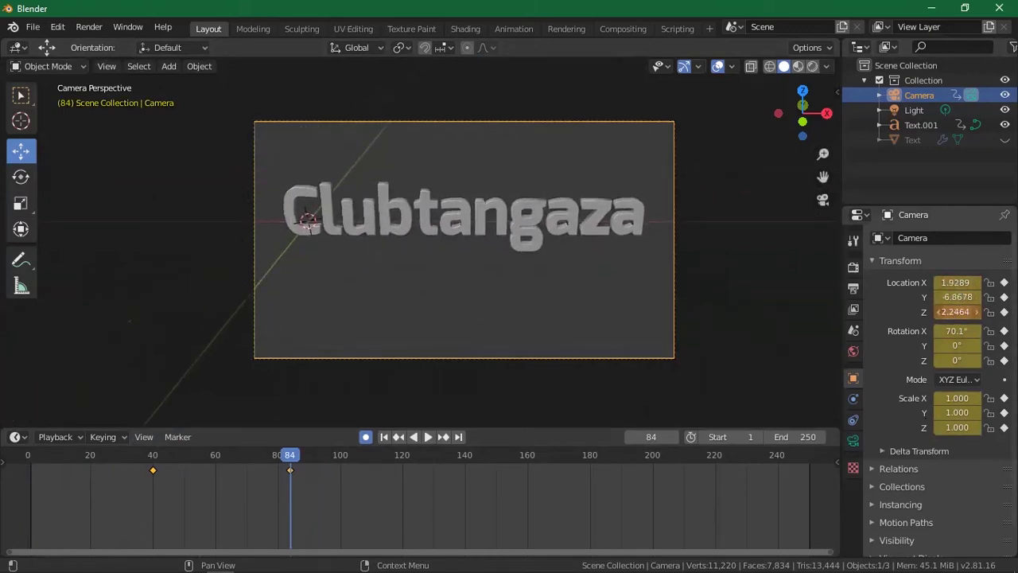
left_click_drag(958, 360, 952, 337)
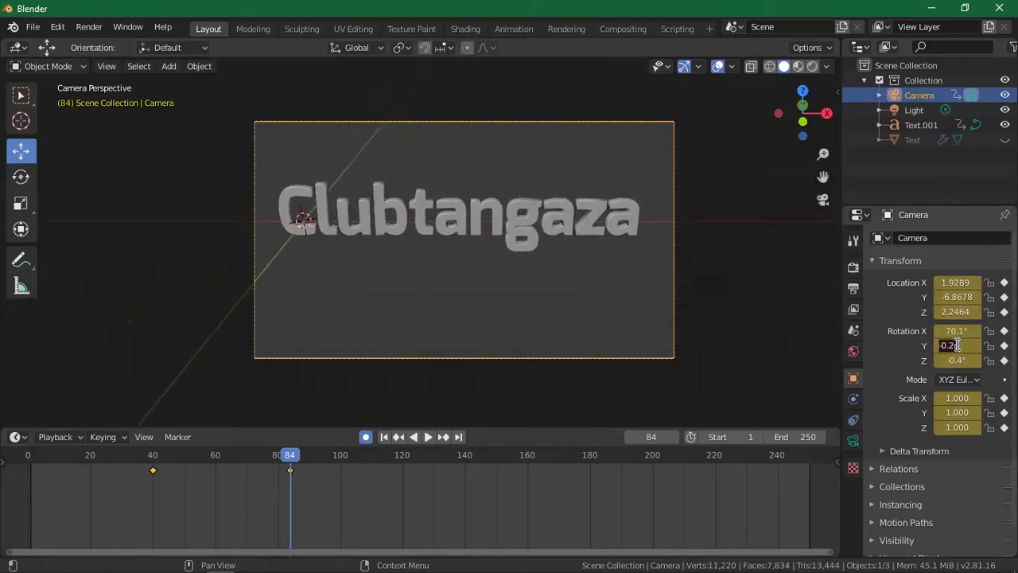
key("Return")
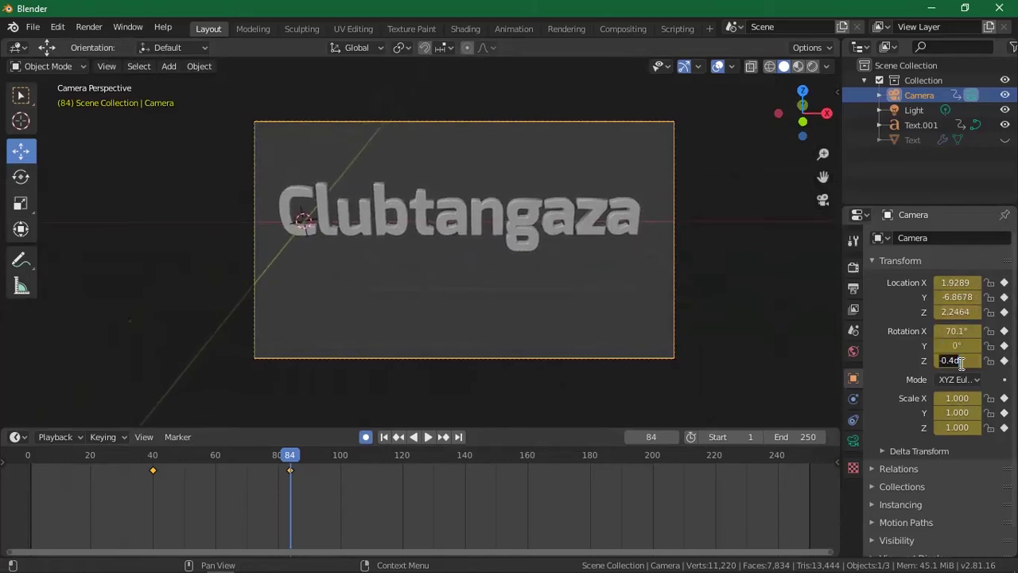
Rotate the camera to about 90.2° on X and 0° on Z, and move it to about Y -8.31 m and Z 0.18 m
left_click_drag(957, 331, 971, 331)
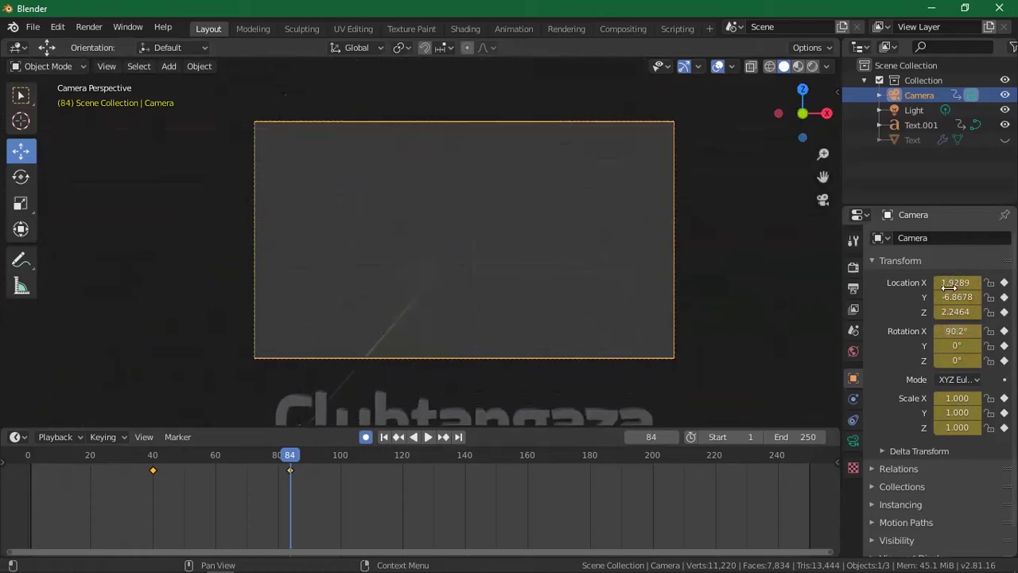
left_click_drag(959, 311, 798, 311)
left_click_drag(959, 297, 894, 299)
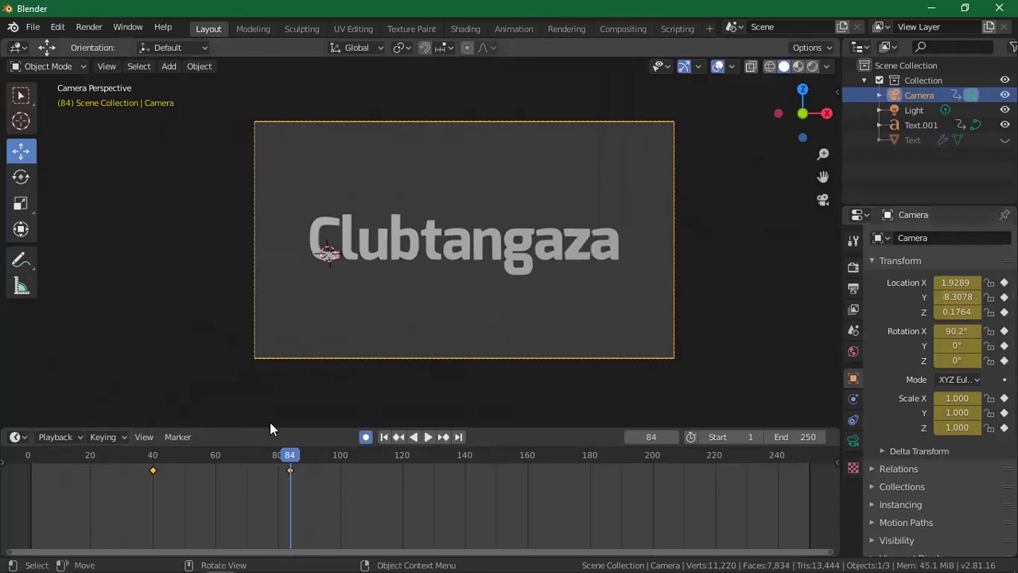
Preview the text and camera animation from the start, rechecking several frames, and stop playback at frame 121
key("shift+ctrl+space")
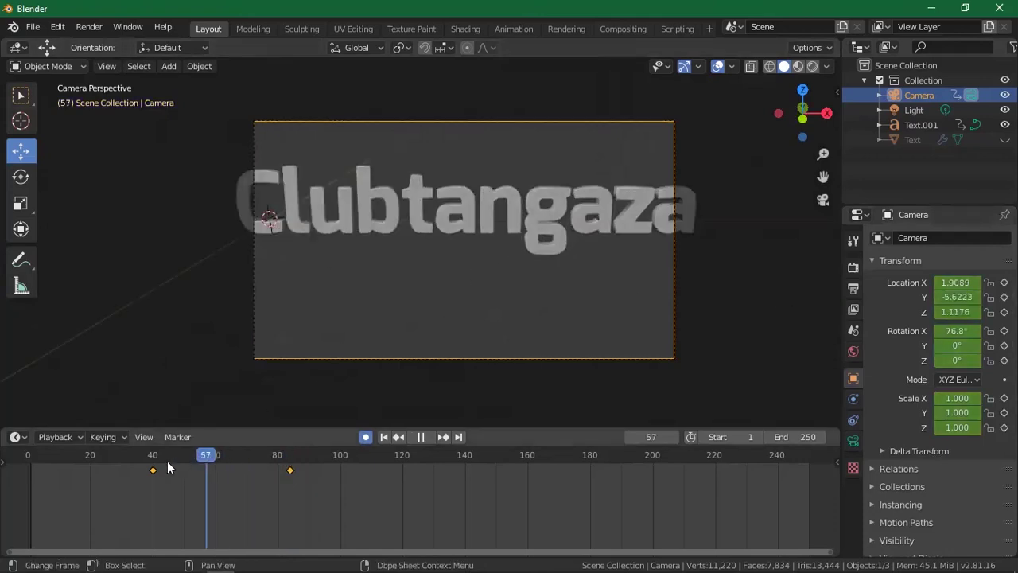
left_click(26, 474)
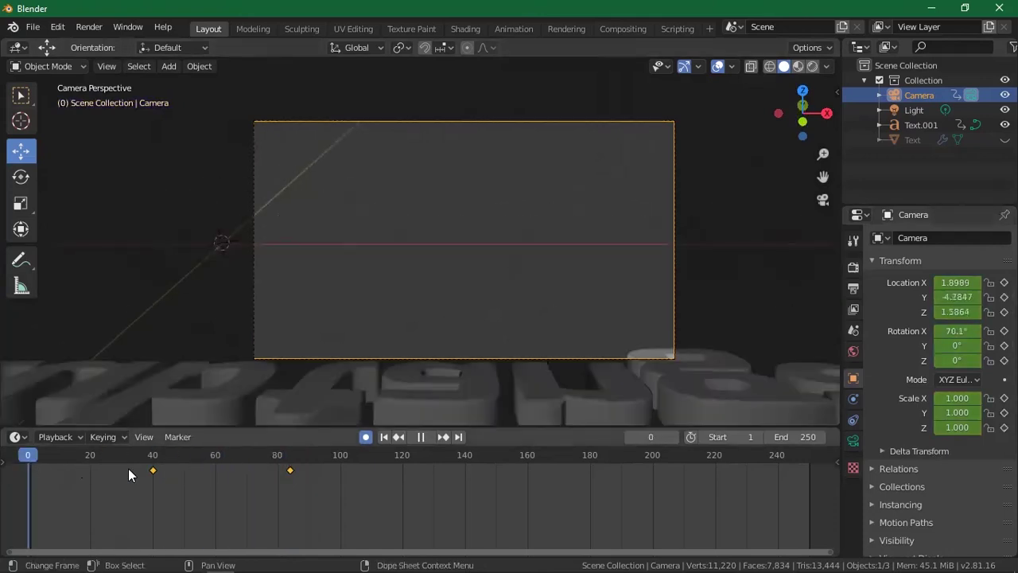
left_click(357, 498)
left_click_drag(356, 498, 189, 496)
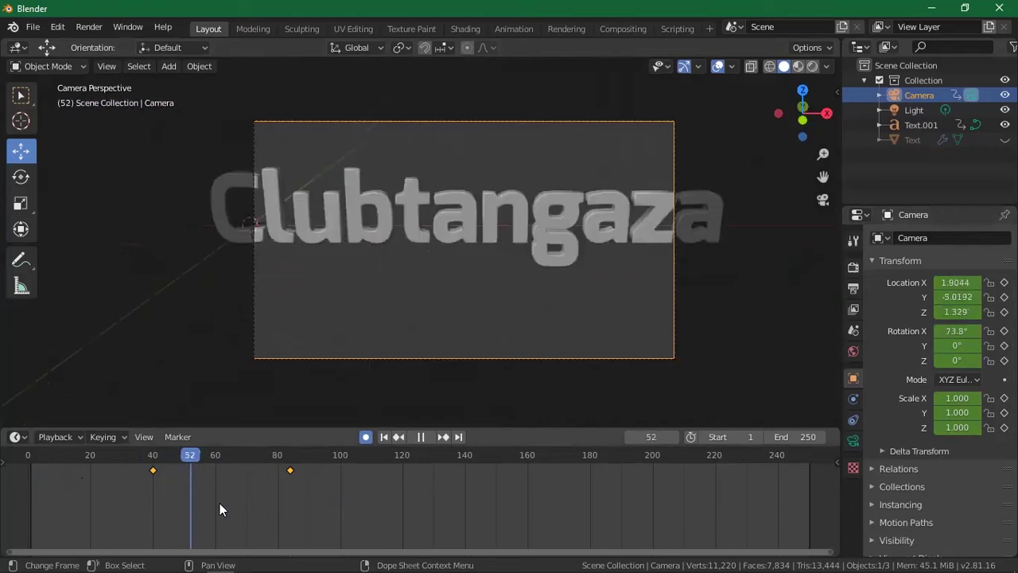
left_click(132, 498)
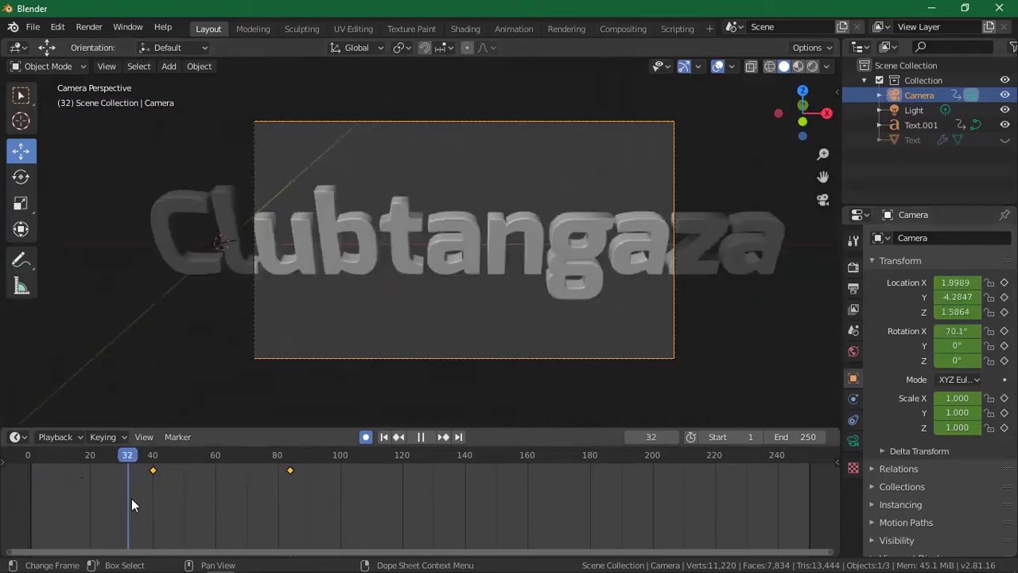
left_click(79, 496)
left_click(359, 535)
key("space")
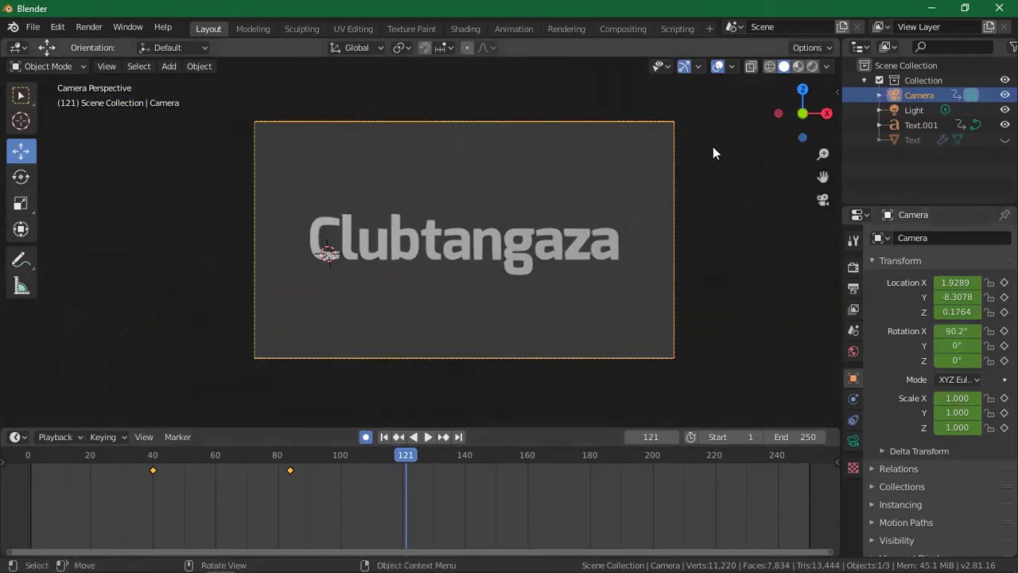
Leave the camera view, switch to the Shading workspace and frame the Clubtangaza text up close
left_click(821, 202)
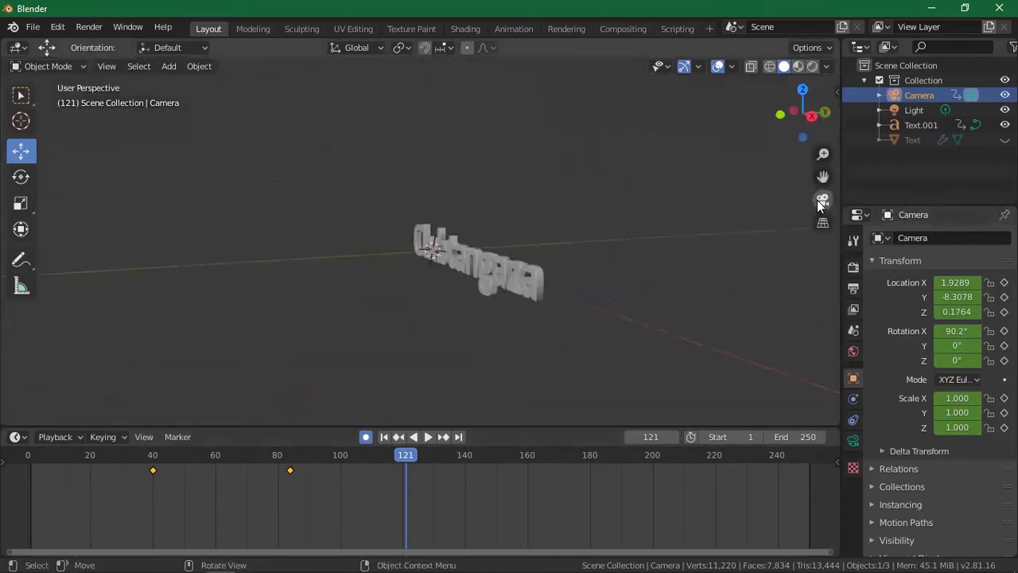
scroll(639, 356, "up", 4)
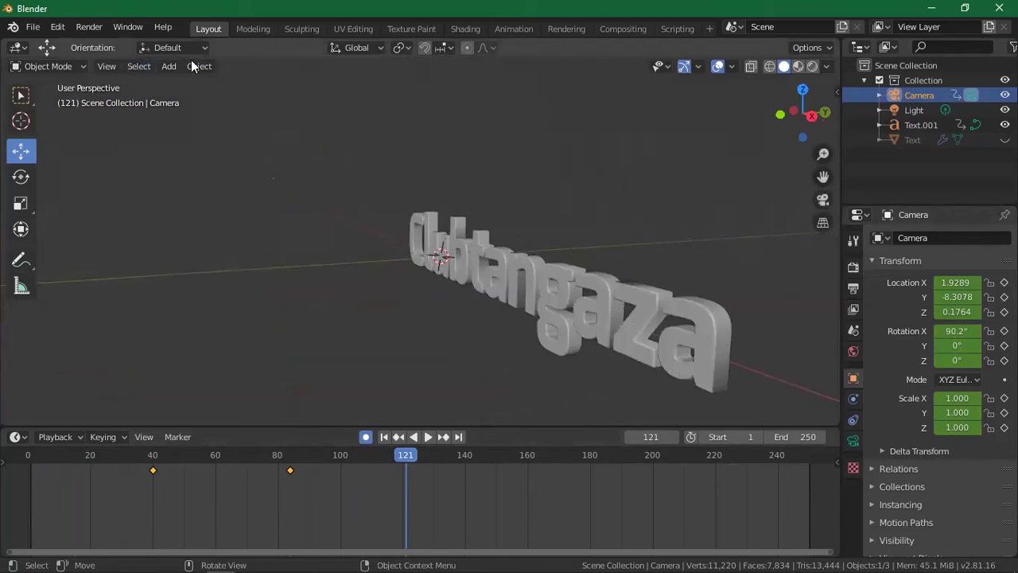
left_click(467, 28)
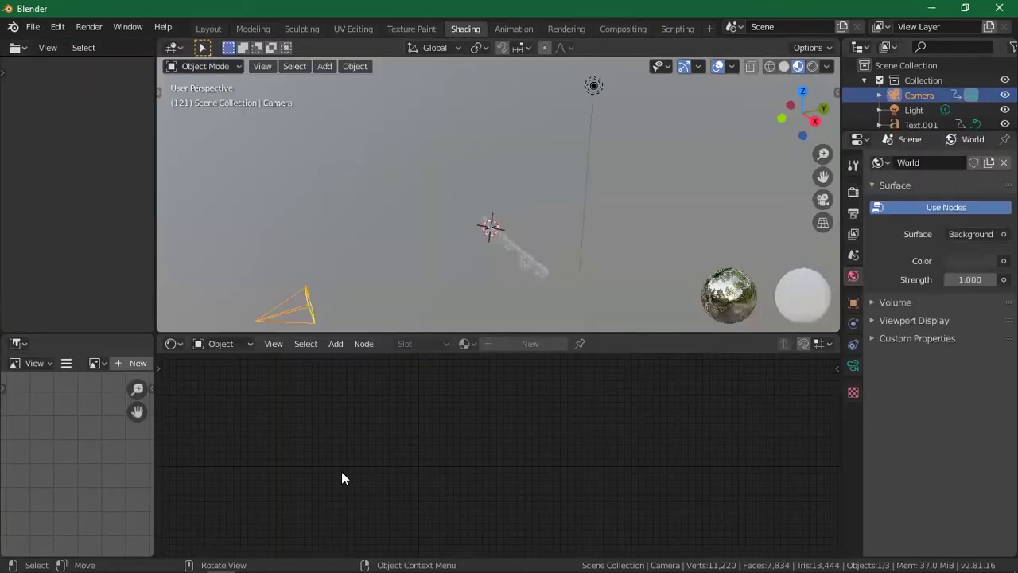
scroll(527, 310, "up", 2)
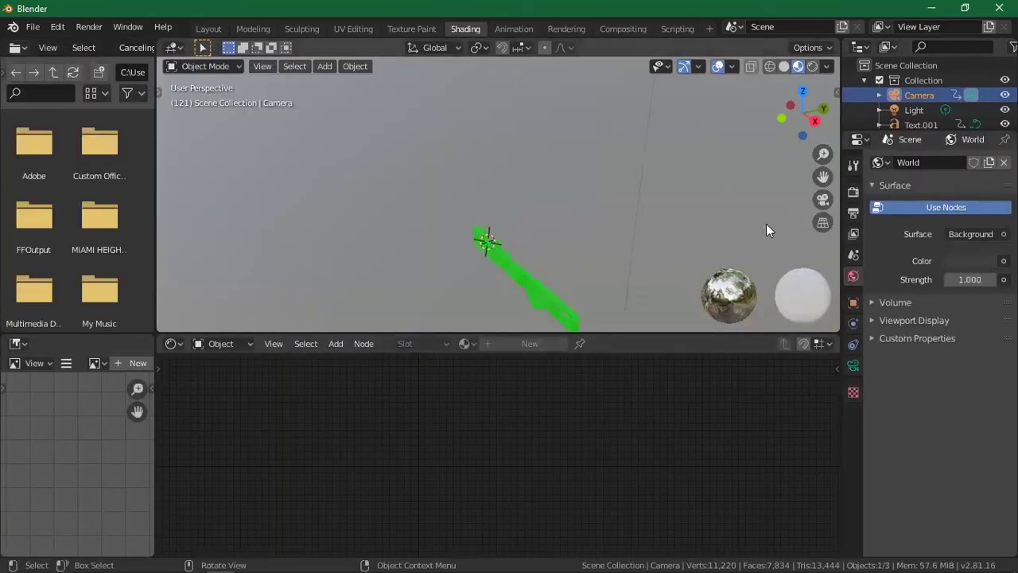
left_click_drag(823, 177, 820, 126)
scroll(571, 289, "up", 2)
left_click_drag(824, 177, 803, 143)
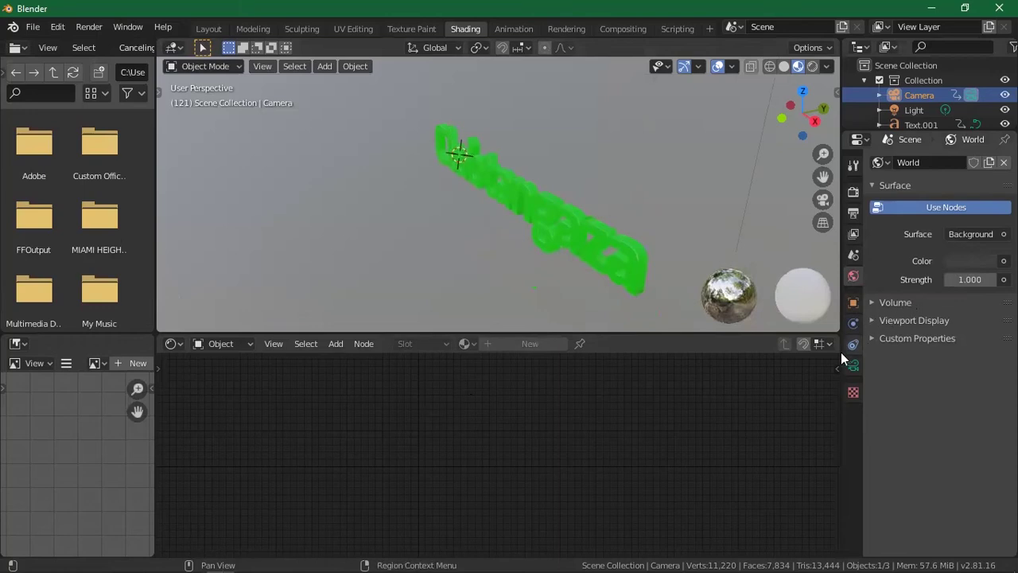
left_click(853, 390)
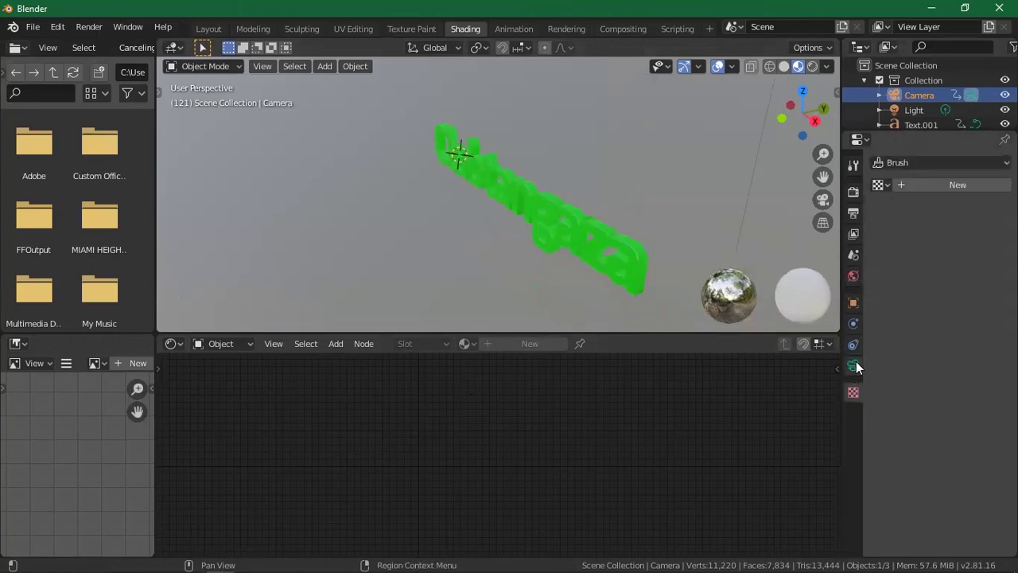
left_click(854, 277)
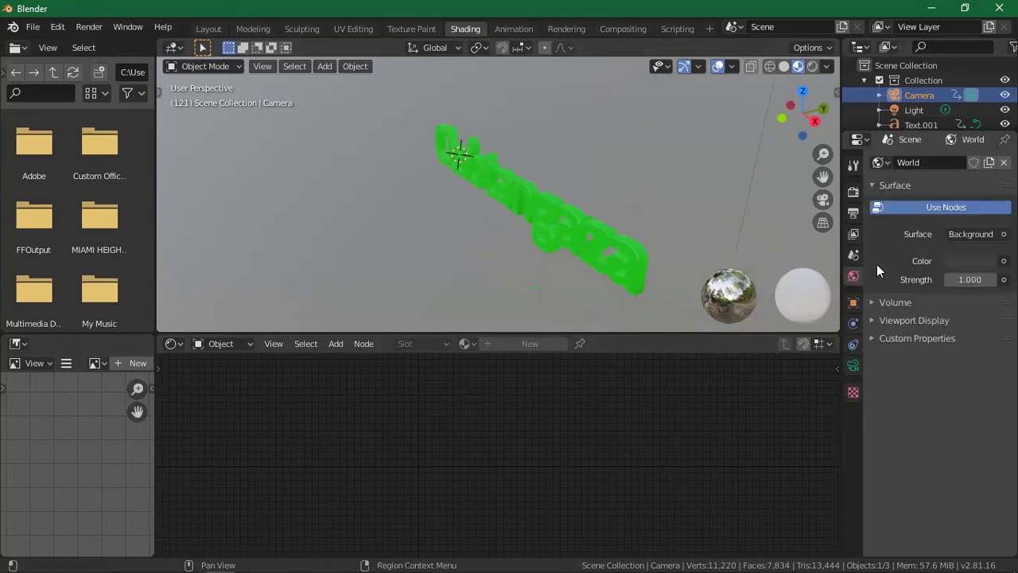
left_click(894, 185)
left_click(884, 161)
left_click(884, 160)
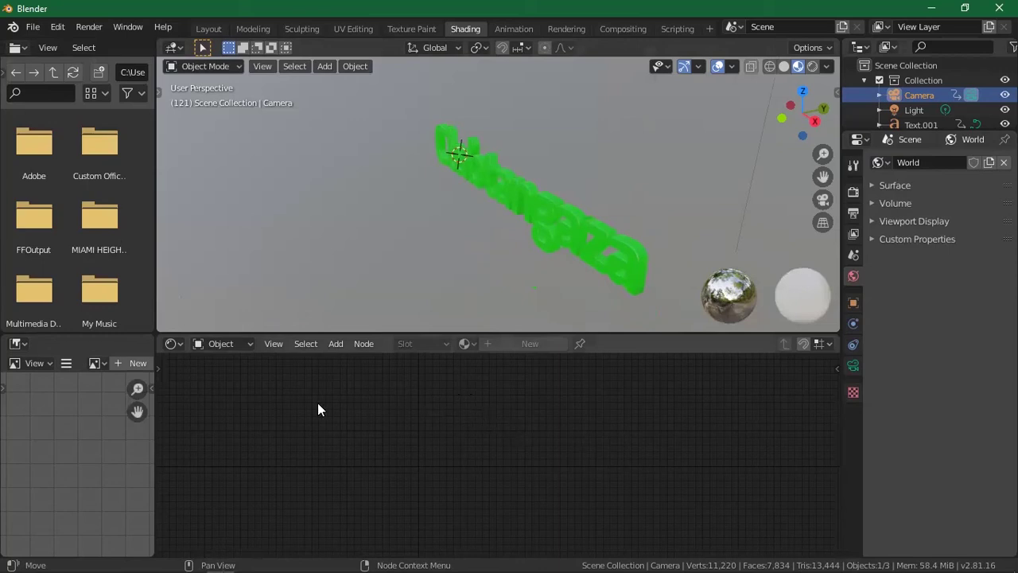
left_click(332, 347)
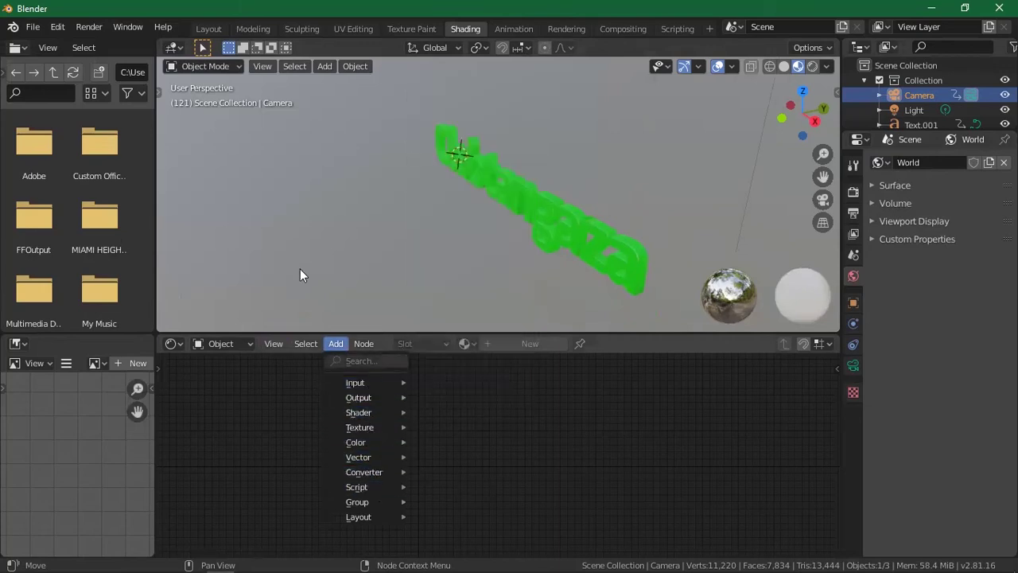
Browse the document folders and open the MIAMI HEIGH… folder to view its images
left_click(94, 225)
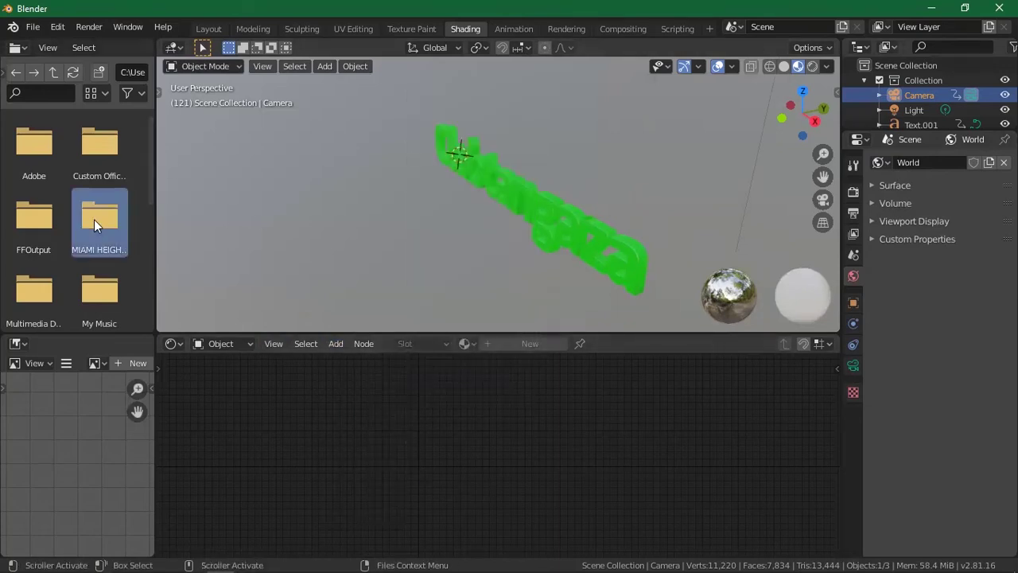
scroll(93, 265, "down", 3)
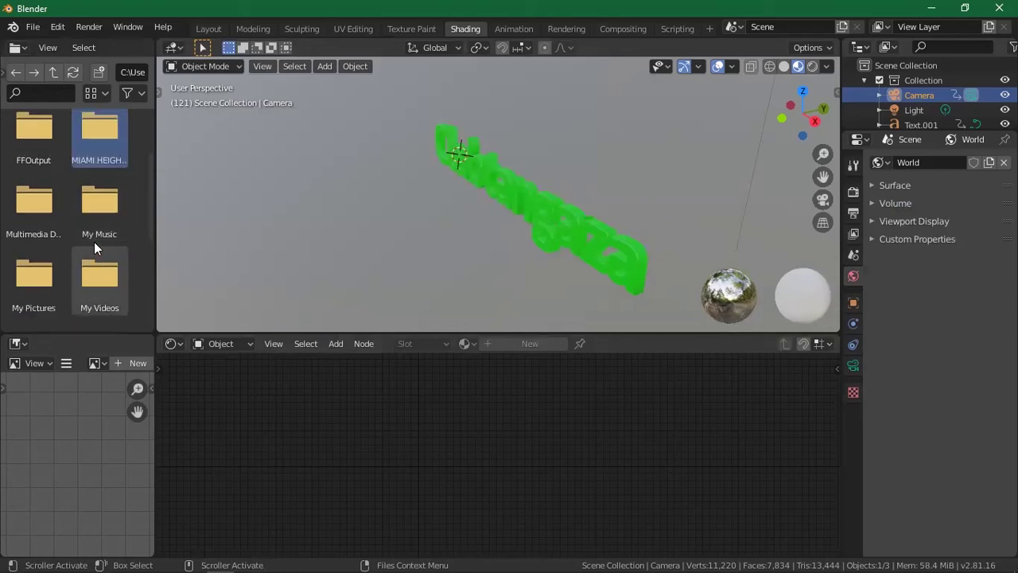
scroll(96, 231, "down", 1)
scroll(99, 215, "up", 2)
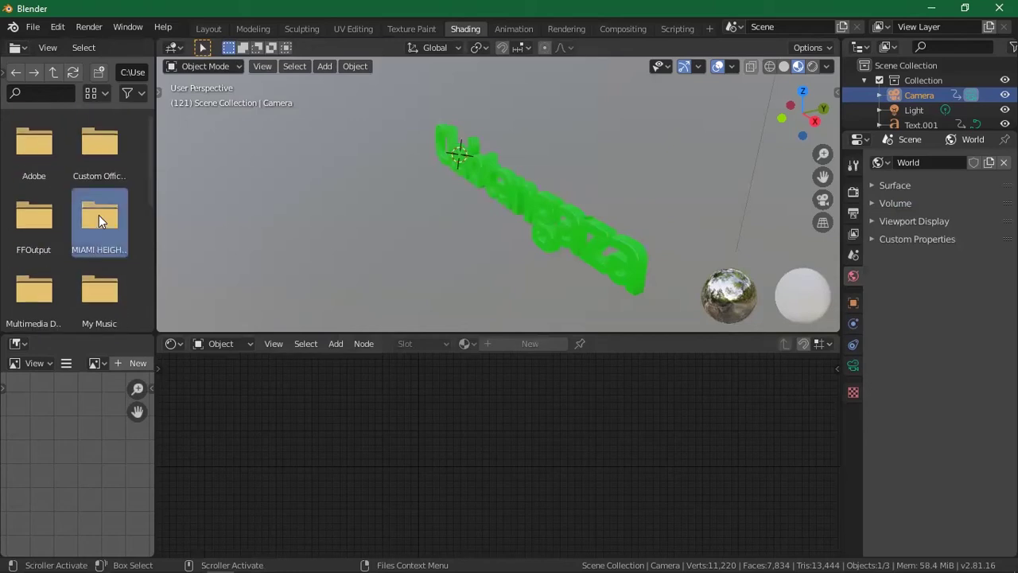
double_click(98, 215)
left_click_drag(98, 215, 306, 467)
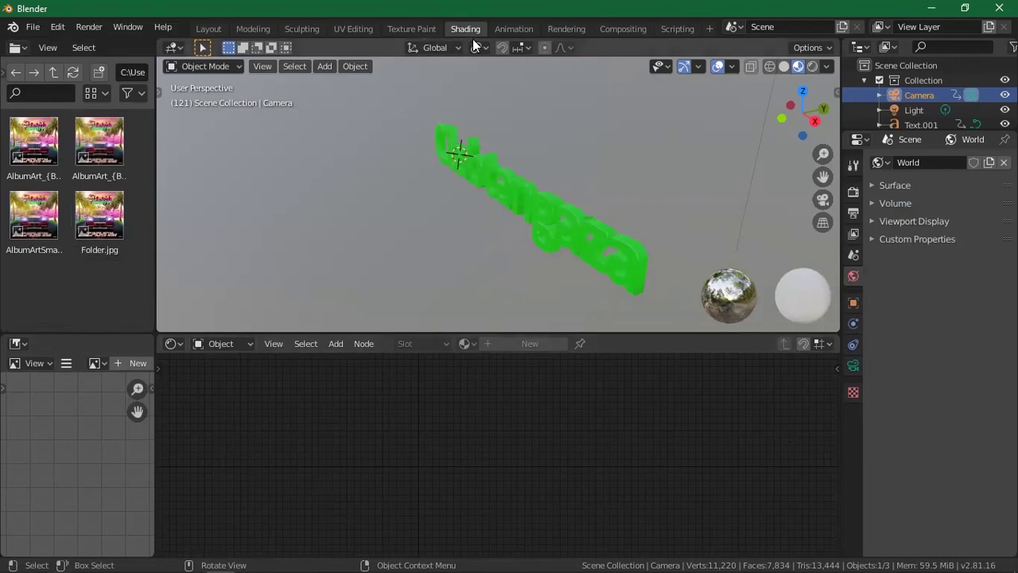
Show the 3D text with rendered viewport shading
left_click(813, 66)
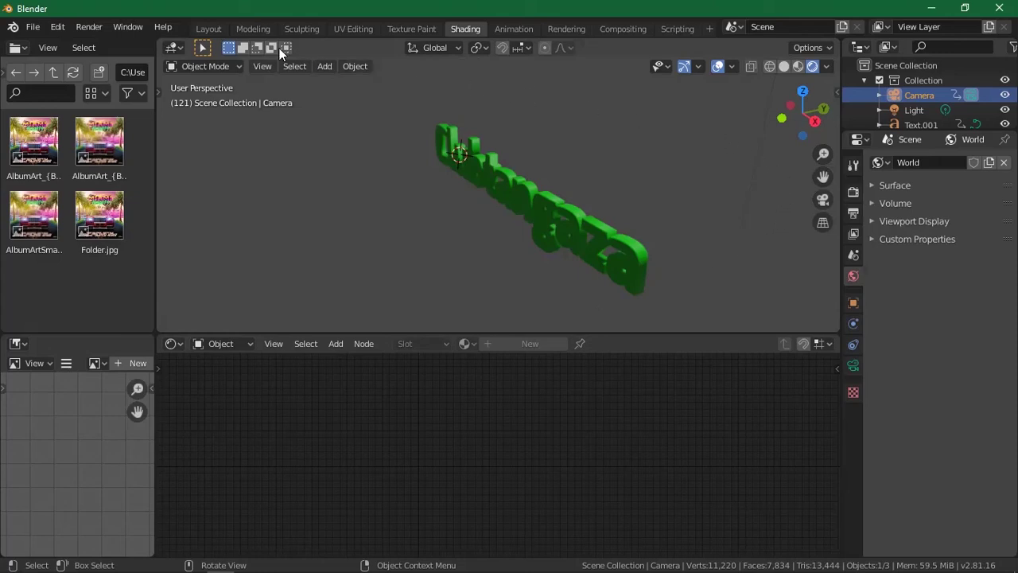
Return to the Layout workspace and add a Sun light to the scene at the 3D cursor
left_click(213, 28)
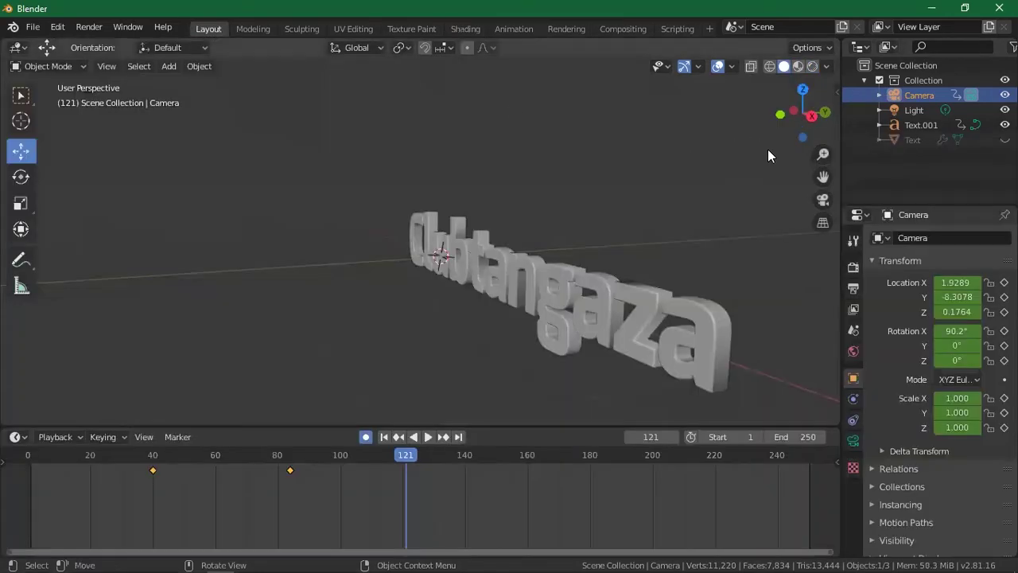
scroll(677, 196, "down", 10)
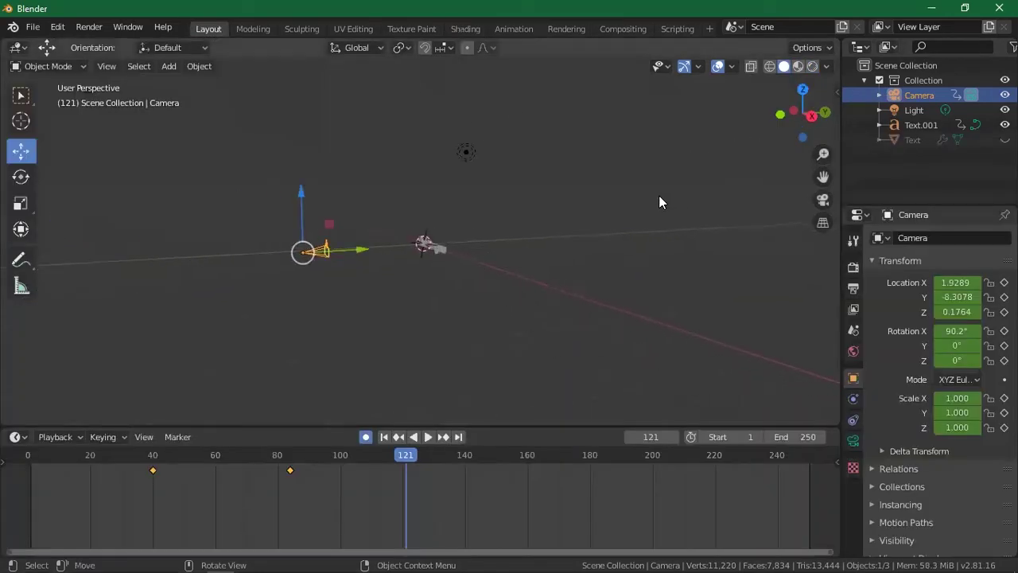
scroll(628, 195, "up", 3)
scroll(557, 151, "down", 1)
left_click(490, 107)
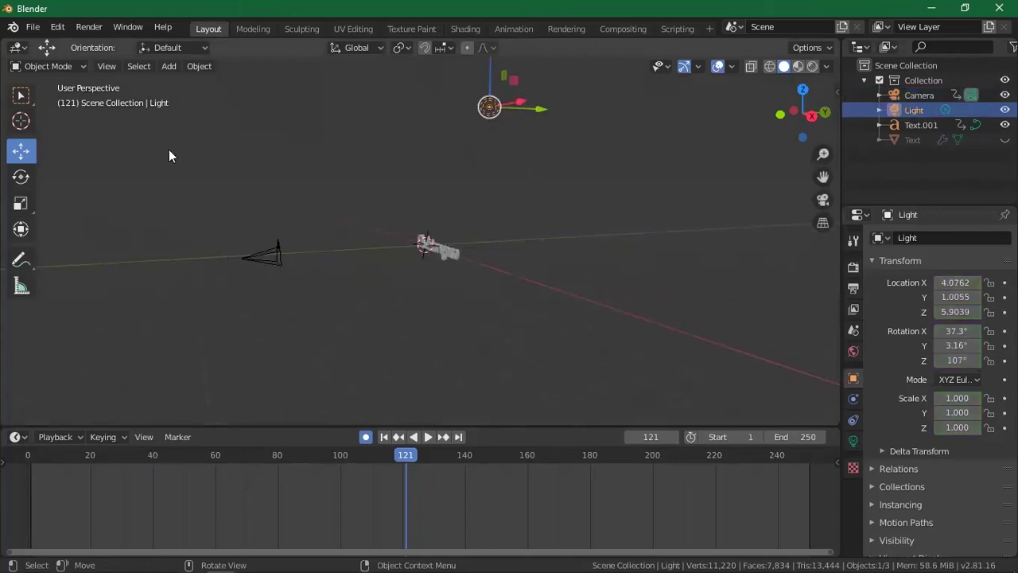
left_click(167, 67)
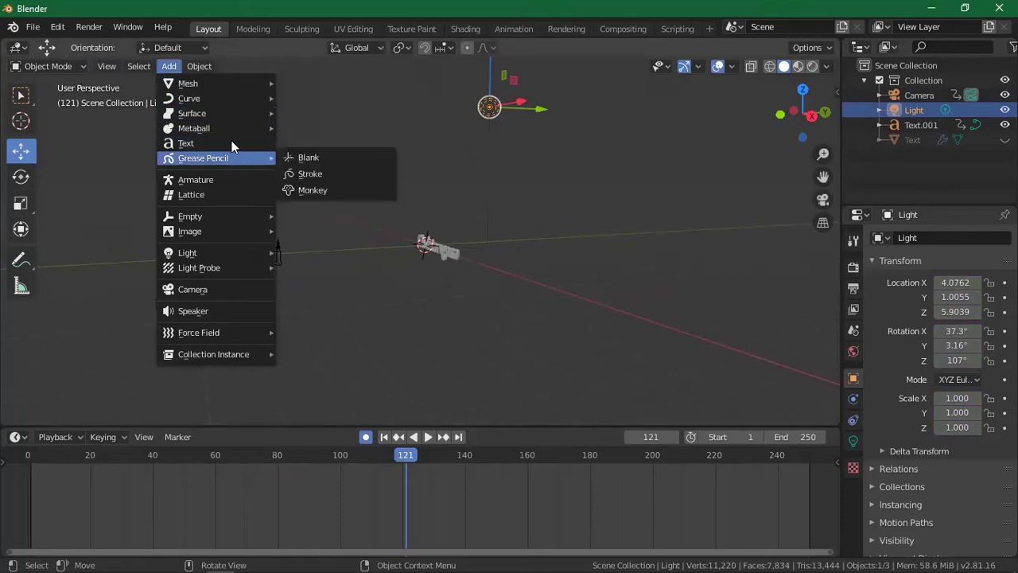
mouse_move(220, 78)
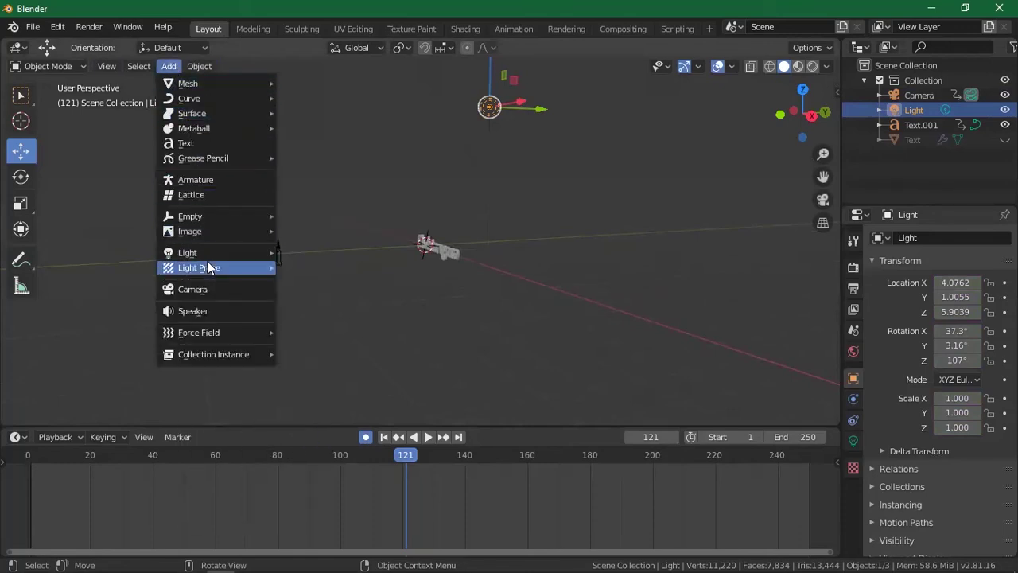
mouse_move(200, 250)
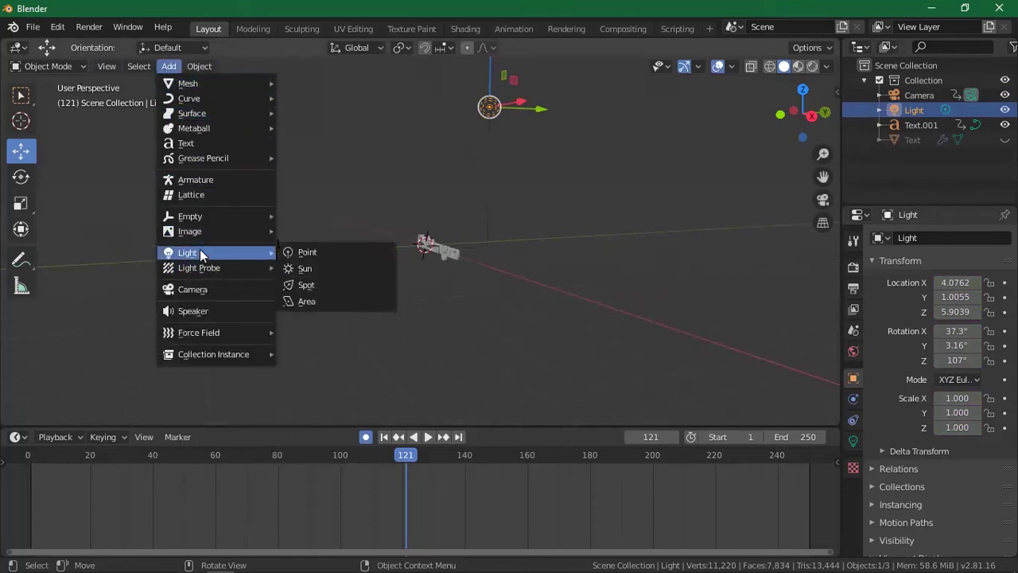
left_click(329, 271)
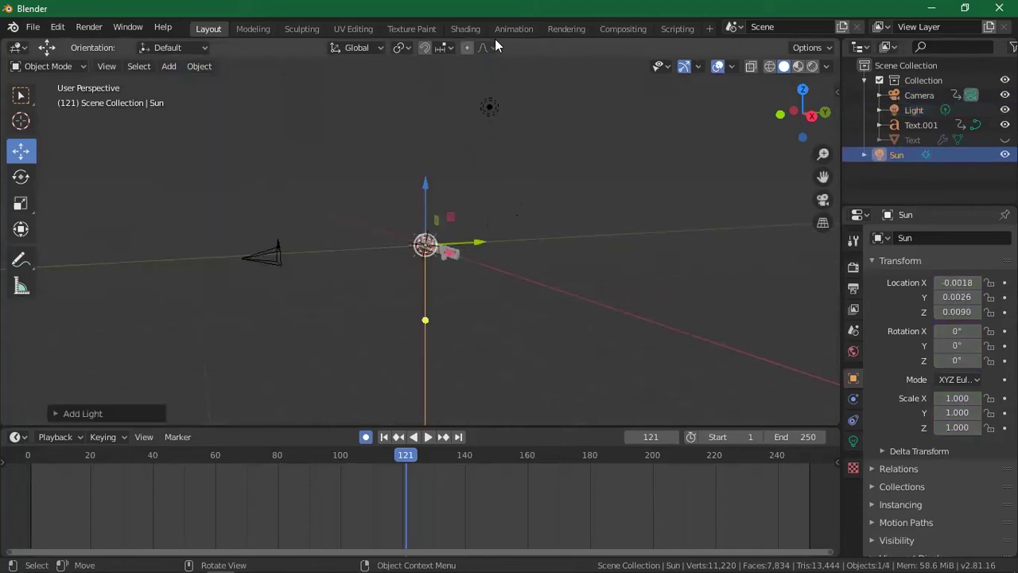
Check how the Sun light affects the Clubtangaza text in the Shading workspace, then return to Layout
left_click(465, 28)
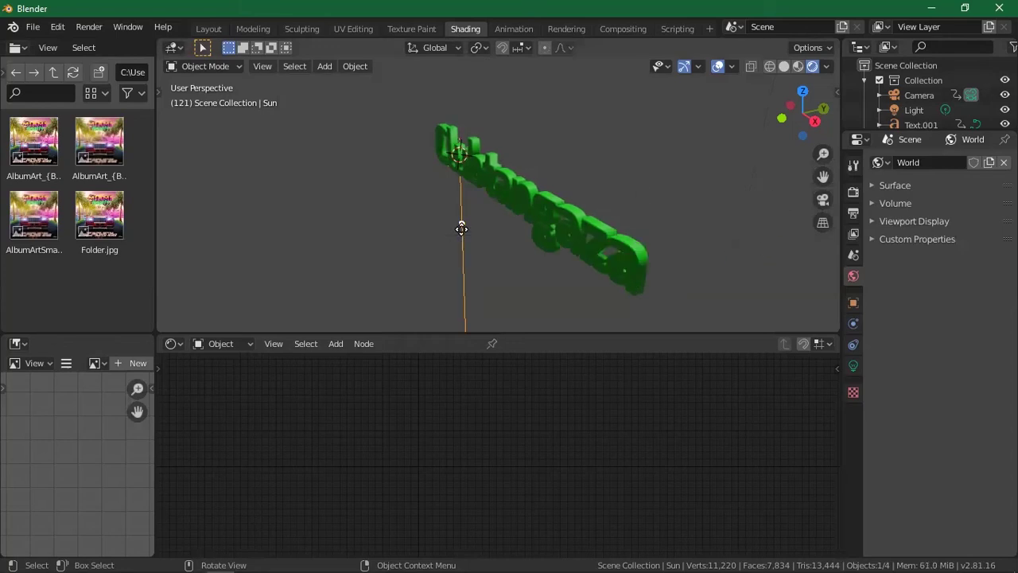
left_click_drag(42, 132, 87, 432)
scroll(87, 431, "up", 2)
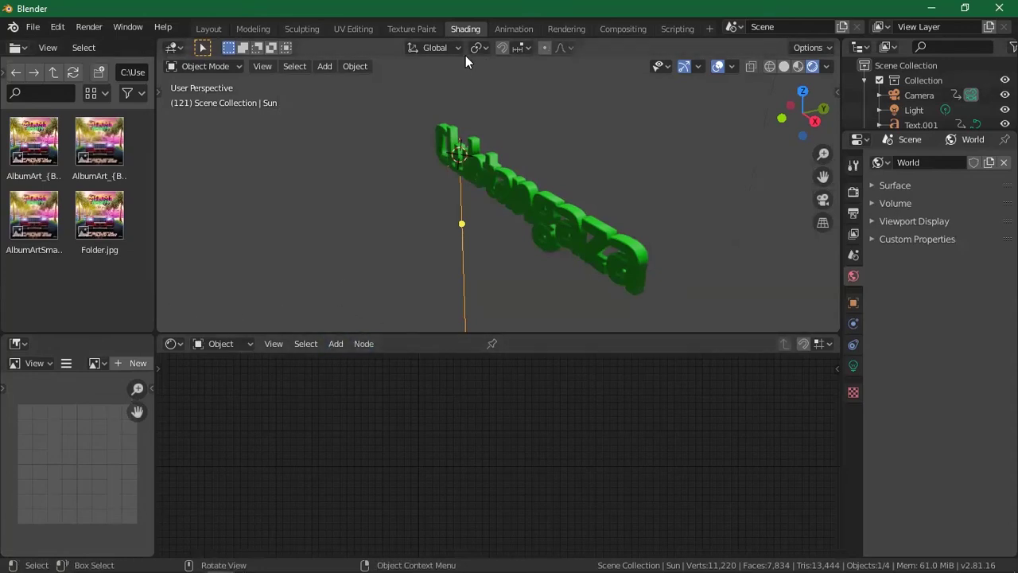
left_click(219, 28)
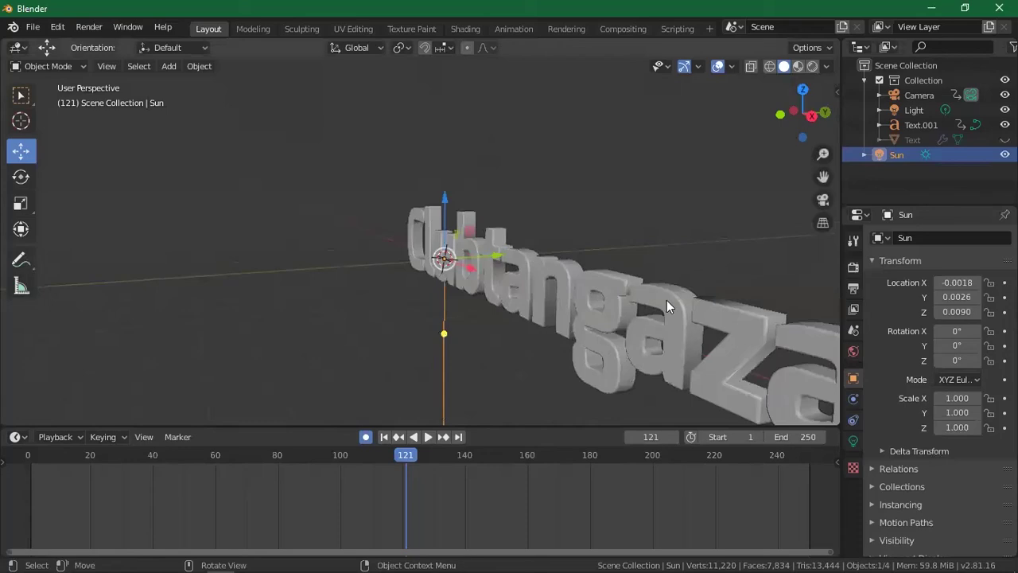
scroll(677, 302, "up", 2)
scroll(684, 304, "down", 5)
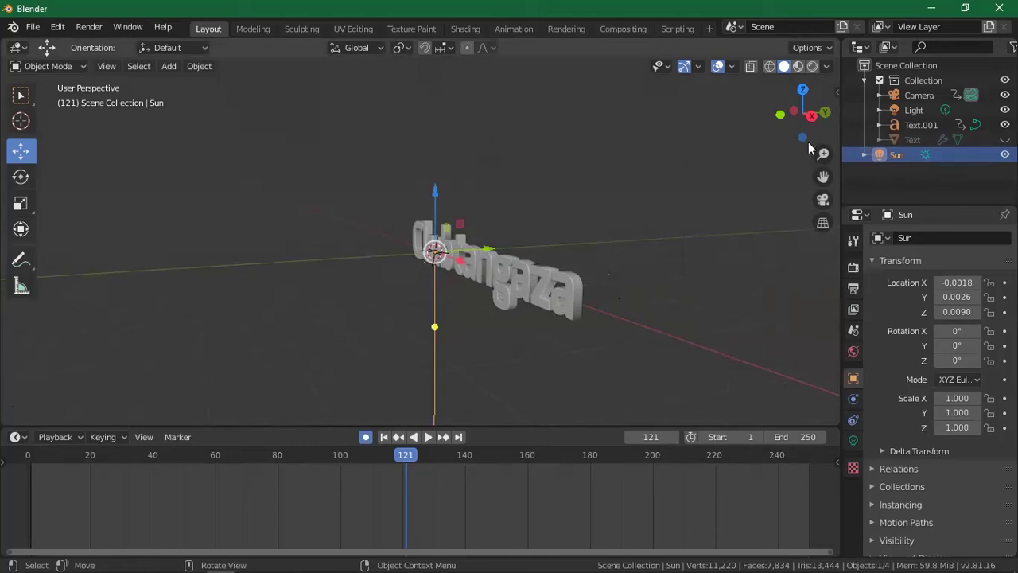
Collapse the Collection in the outliner, add a cube mesh and move it along Y to about -2.11
left_click(866, 80)
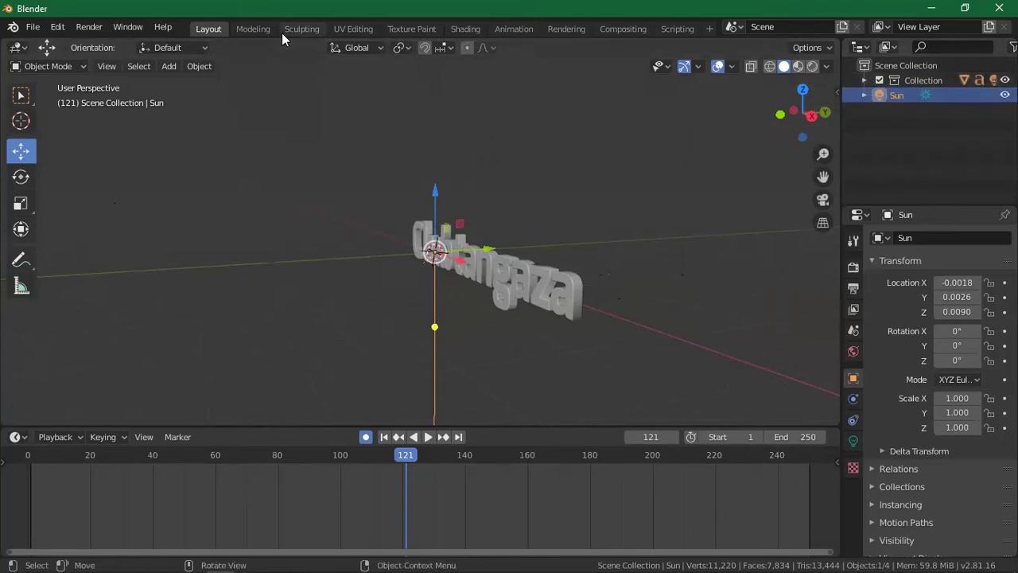
left_click(140, 67)
left_click(168, 66)
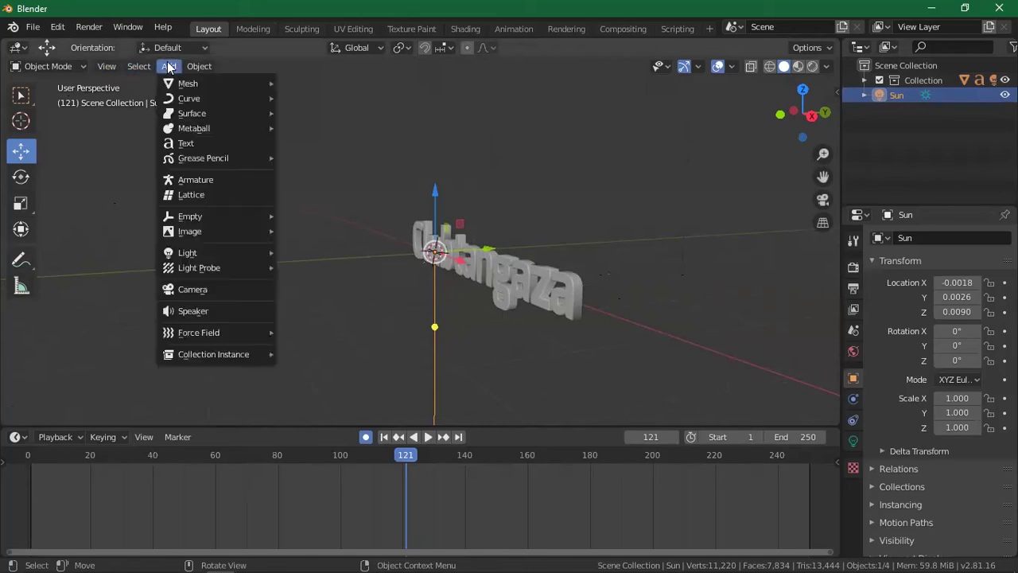
mouse_move(188, 83)
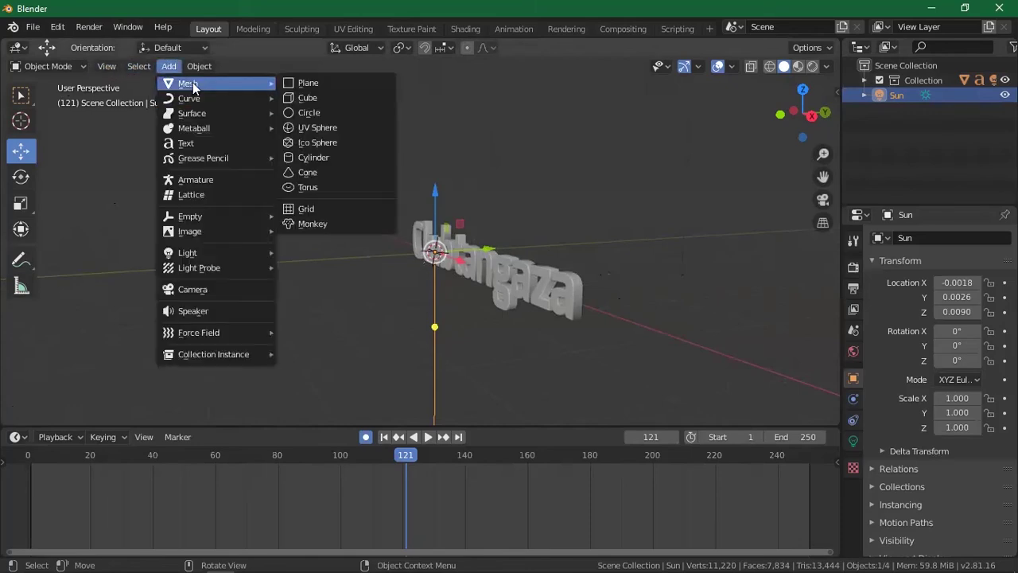
left_click(308, 98)
key("g")
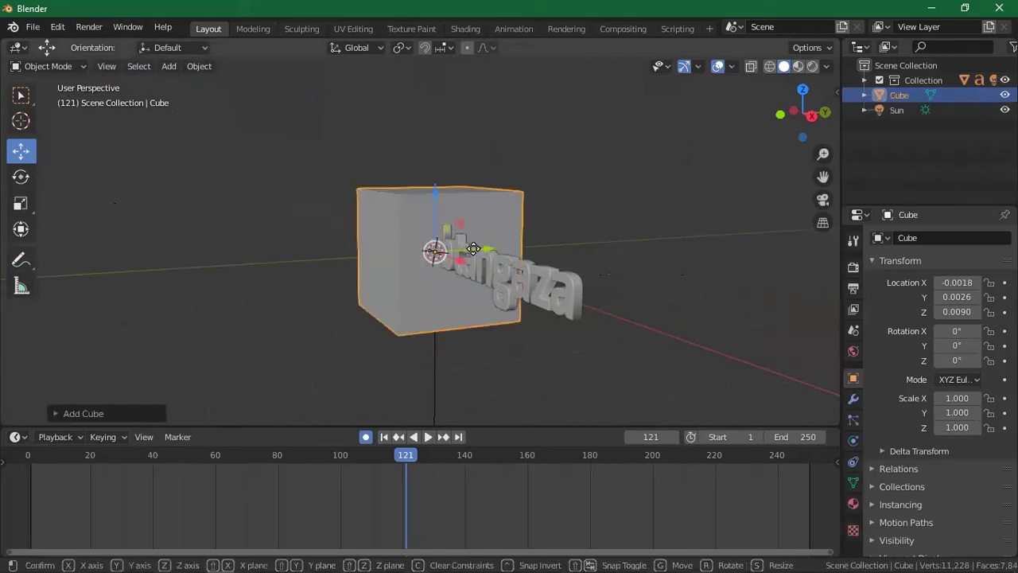
key("y")
left_click_drag(822, 175, 803, 182)
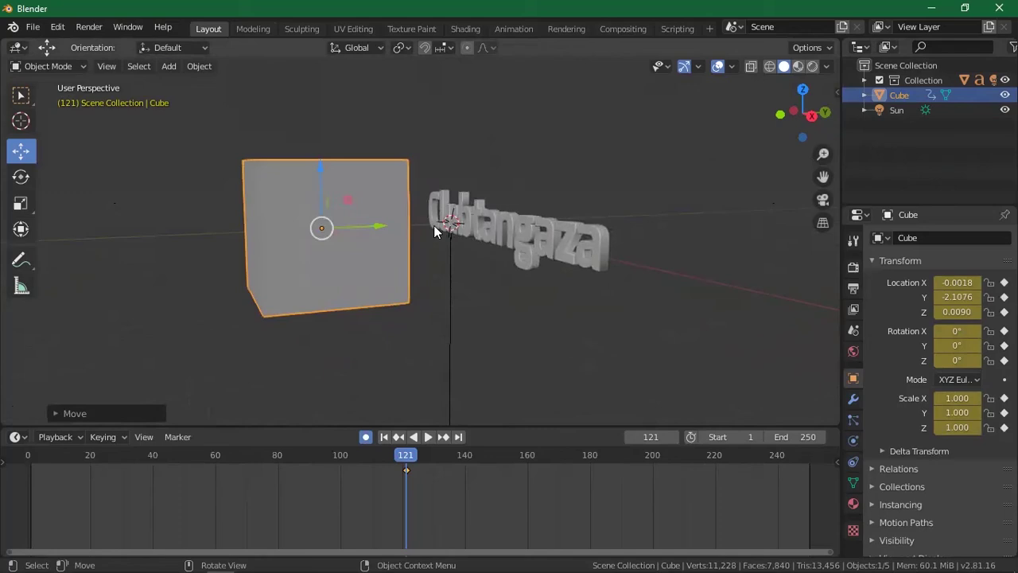
Scale the cube into a flat slab, about 1.70 in X, 1.07 in Y and 0.21 in Z
middle_click_drag(452, 244, 439, 279)
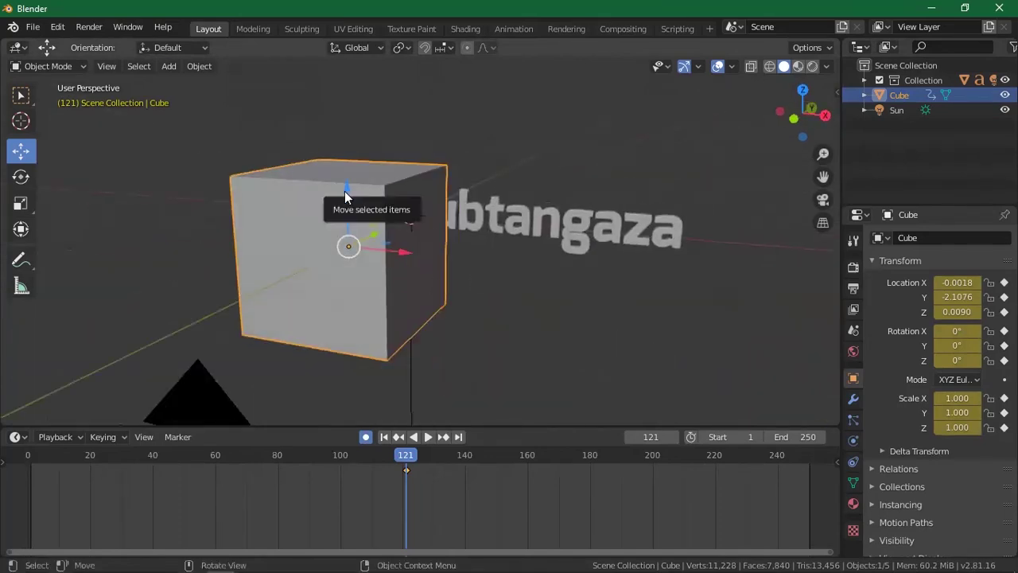
key("s")
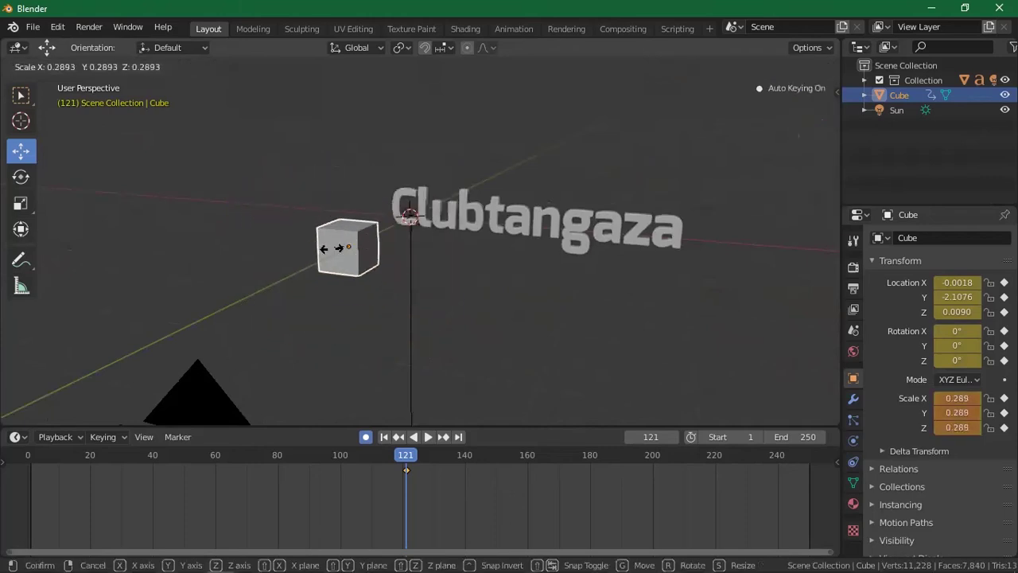
left_click(367, 214)
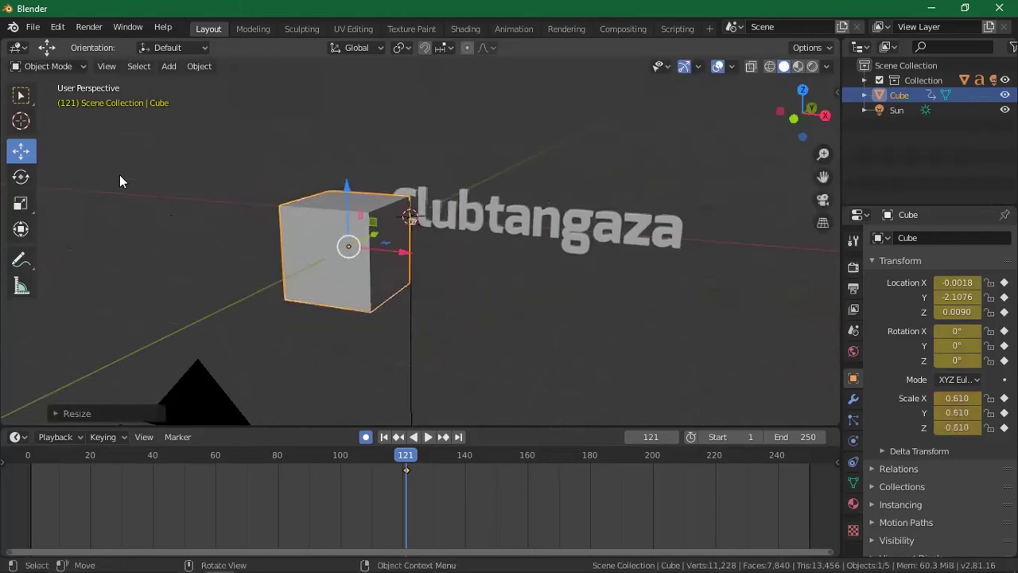
left_click(21, 206)
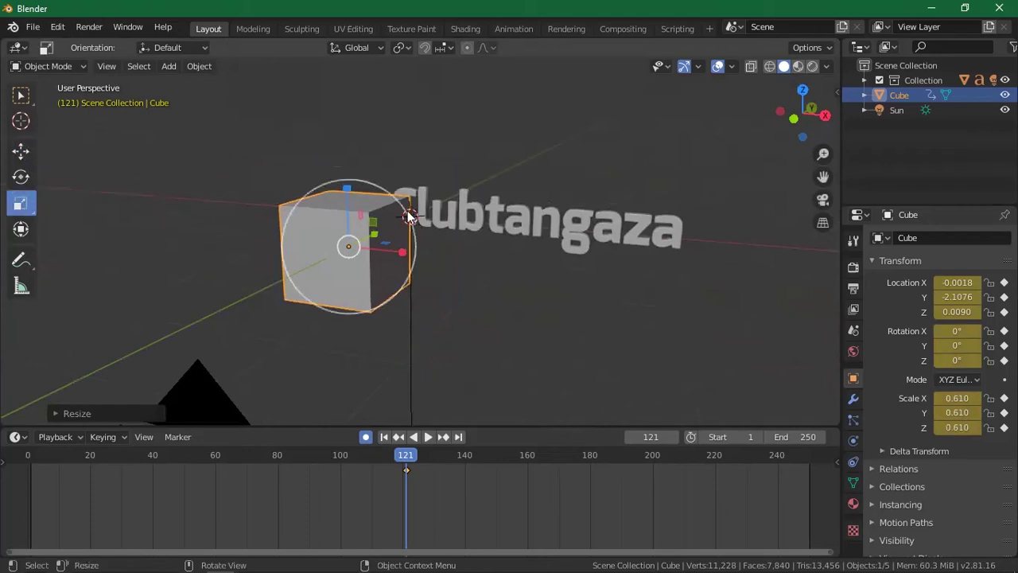
left_click_drag(346, 188, 340, 224)
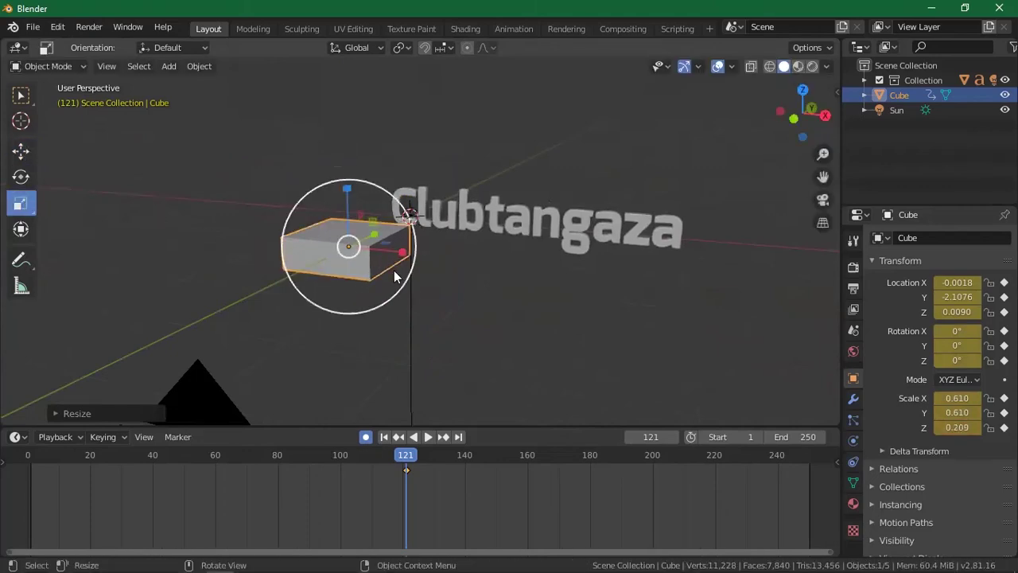
left_click_drag(404, 261, 458, 265)
left_click_drag(373, 235, 399, 237)
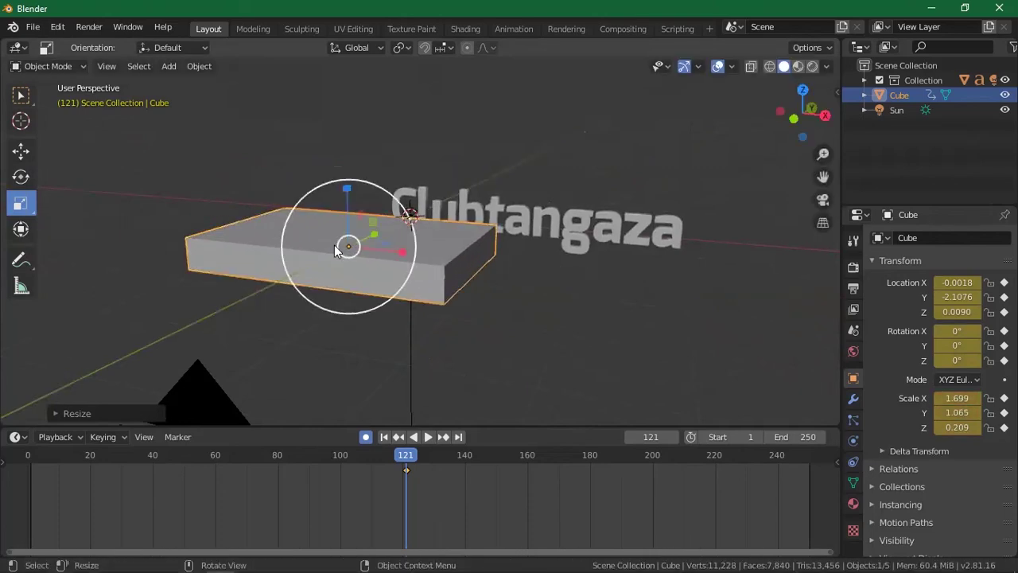
Enter Edit Mode on the slab and add four loop cuts, one near each of its four sides
key("Tab")
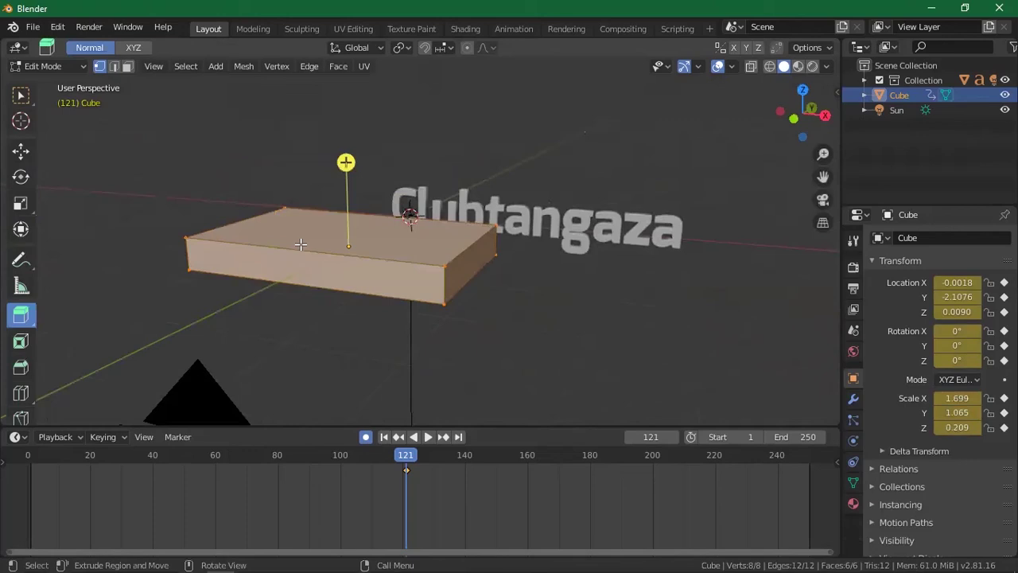
left_click(42, 66)
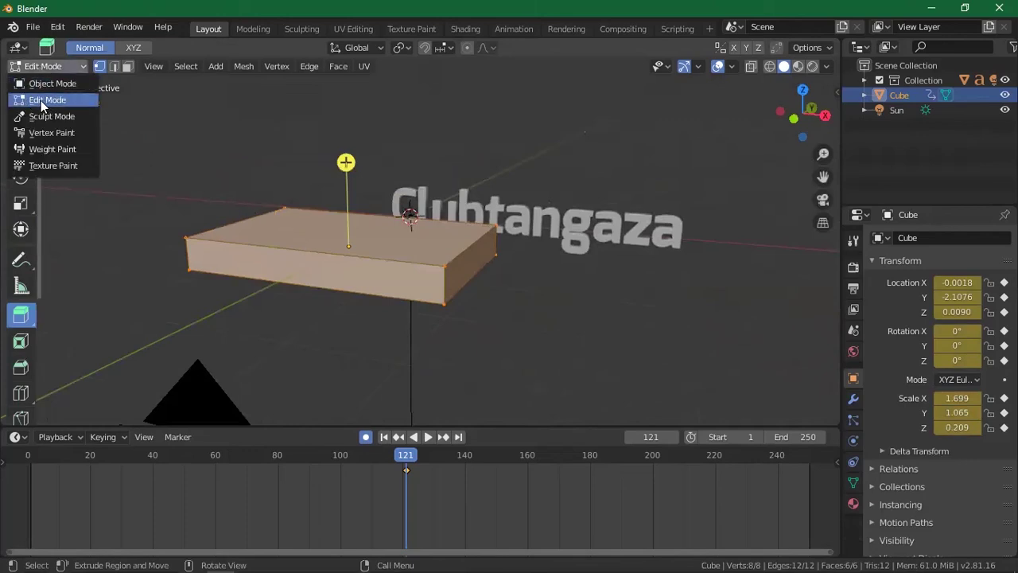
left_click(33, 63)
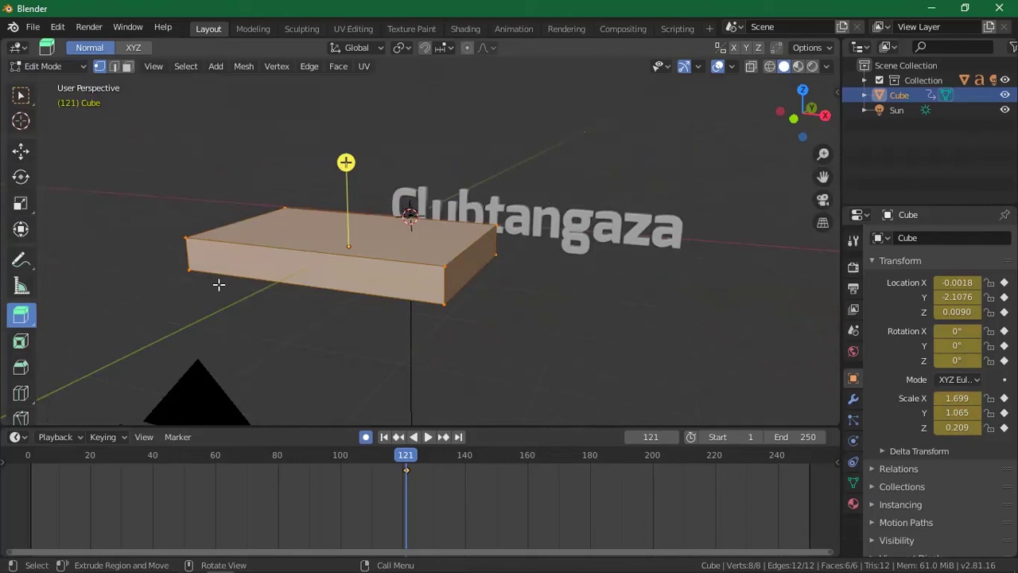
left_click_drag(481, 427, 482, 521)
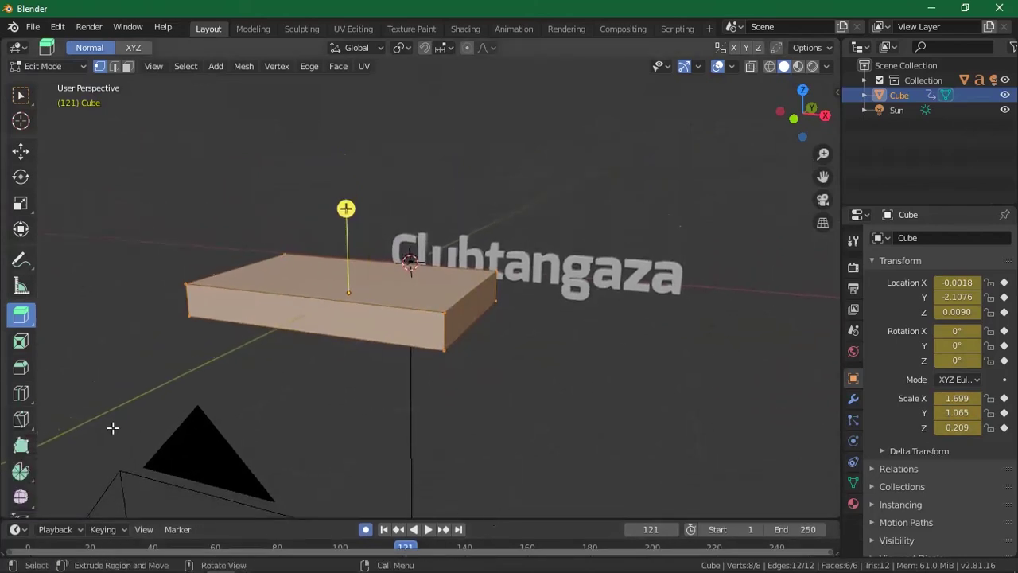
scroll(11, 318, "down", 3)
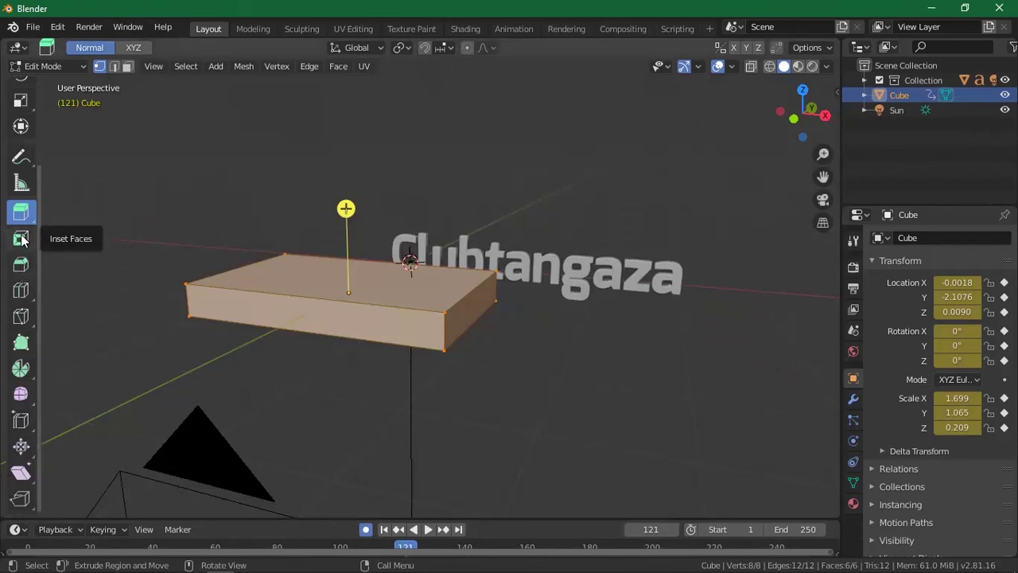
left_click(21, 292)
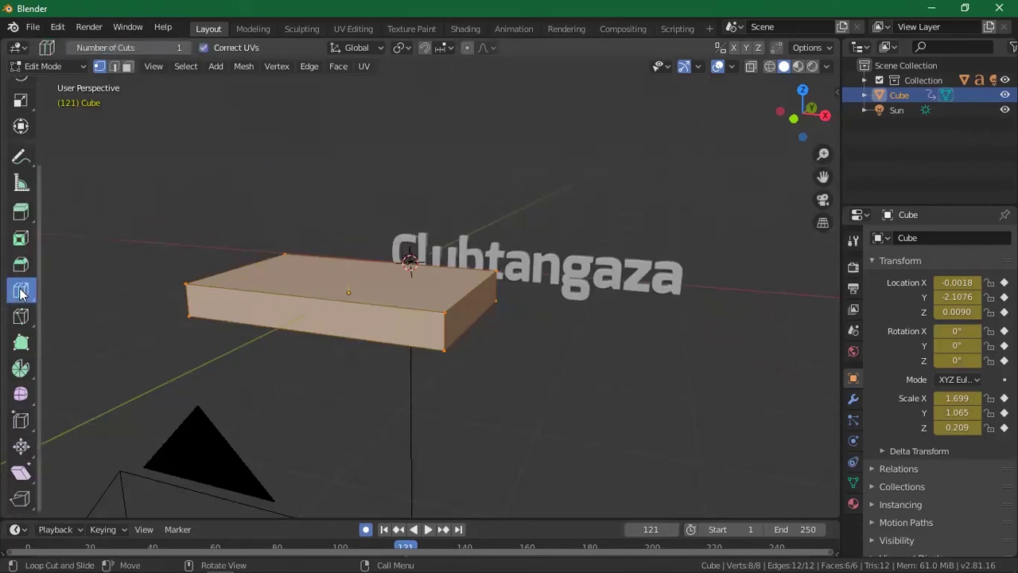
left_click_drag(221, 291, 126, 268)
left_click_drag(289, 304, 370, 334)
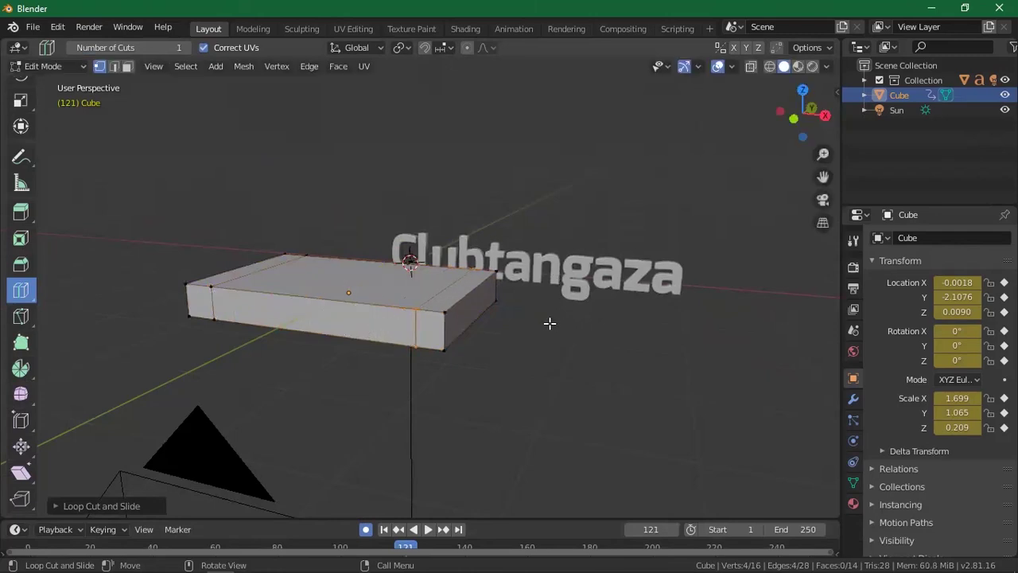
left_click_drag(461, 287, 480, 291)
mouse_move(412, 287)
left_mouse_down()
mouse_move(385, 292)
mouse_move(395, 293)
left_mouse_up()
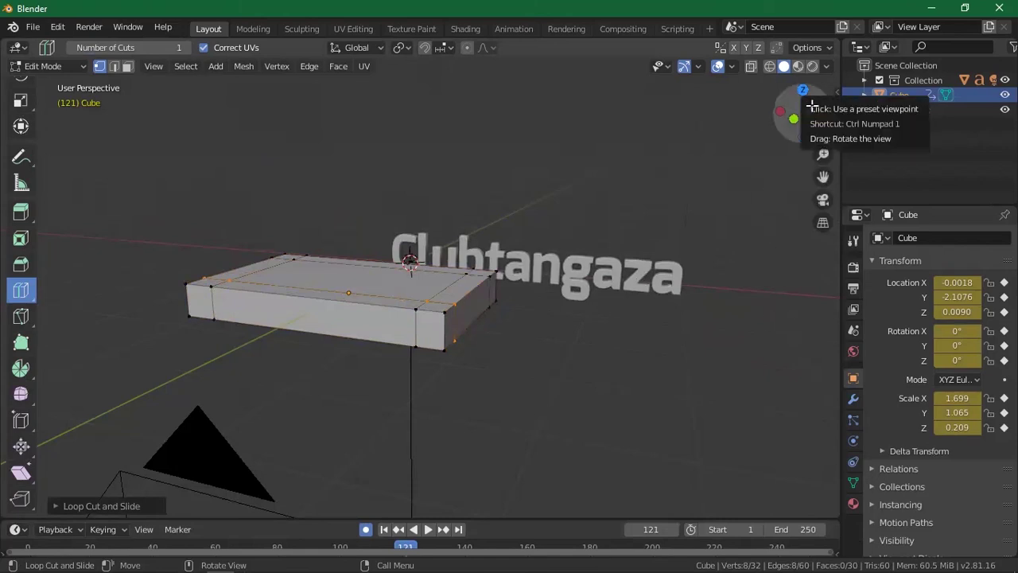
View the slab from underneath, switch to face selection, and activate the Select Box tool
left_click_drag(808, 107, 536, 265)
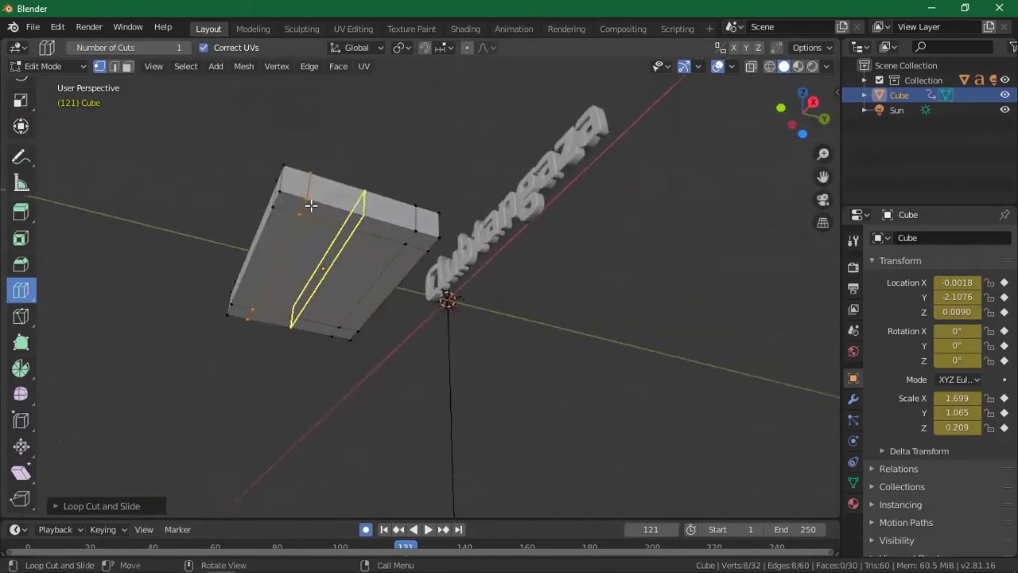
left_click(113, 67)
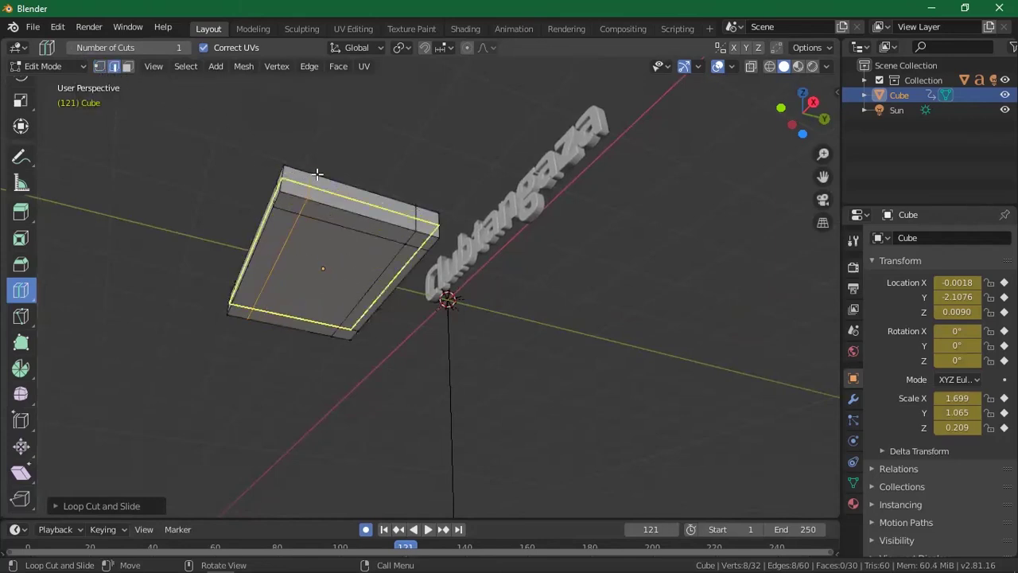
left_click(129, 66)
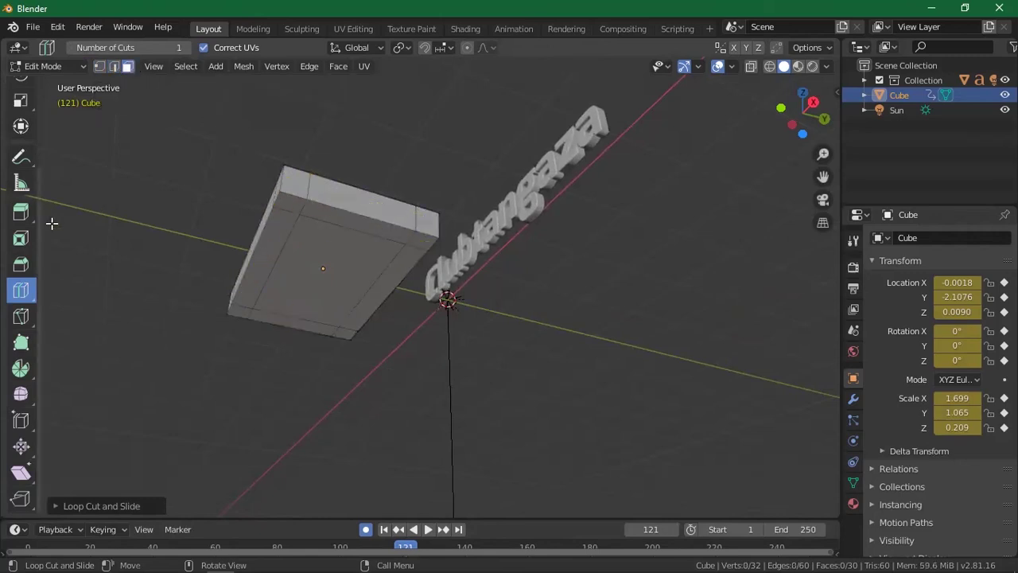
scroll(24, 159, "up", 4)
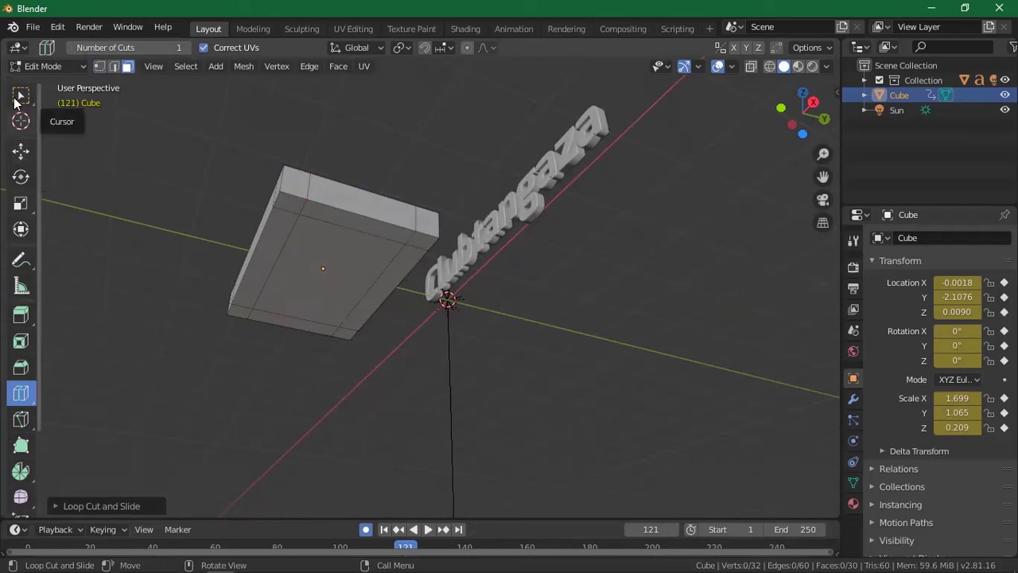
left_click(14, 100)
Select the four corner faces on the slab's underside and extrude them downward into table legs
left_click(292, 199)
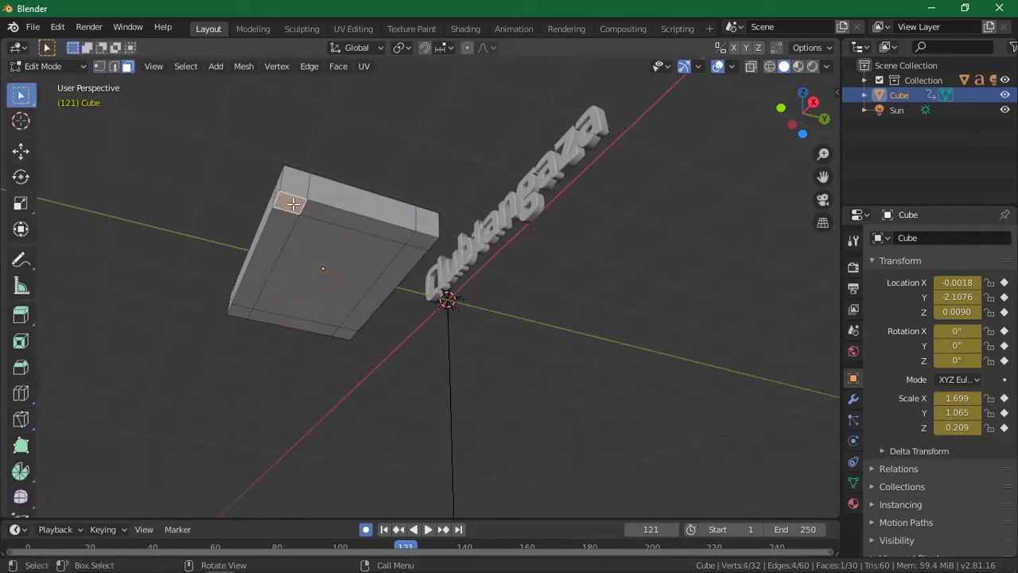
left_click(418, 239)
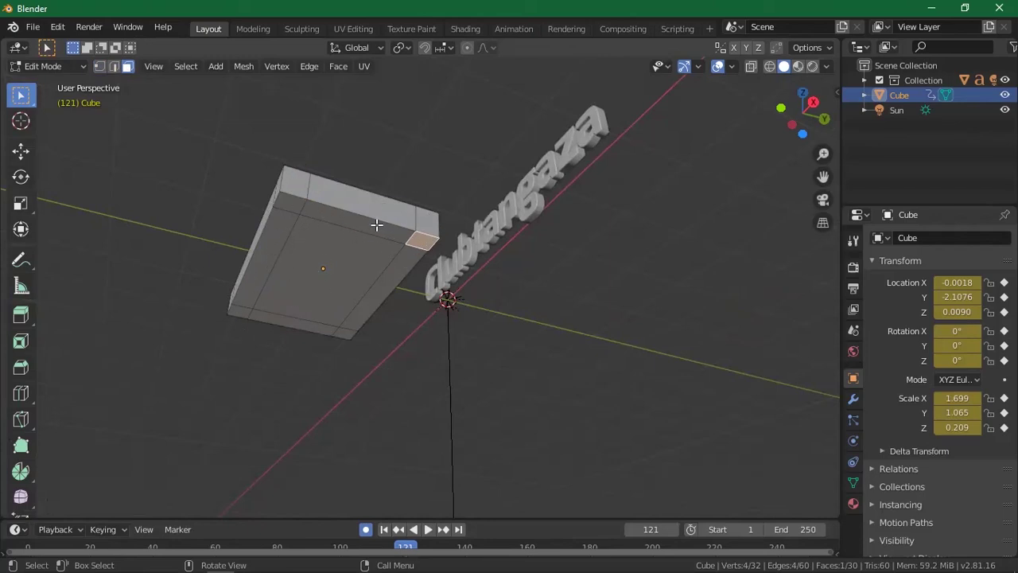
left_click(301, 214)
left_click(296, 201)
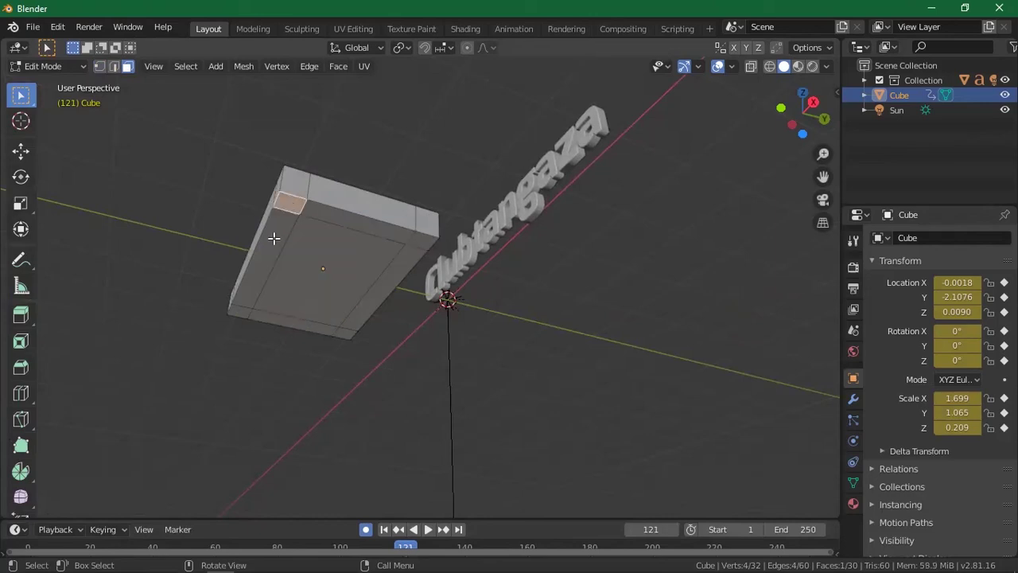
left_click(239, 312)
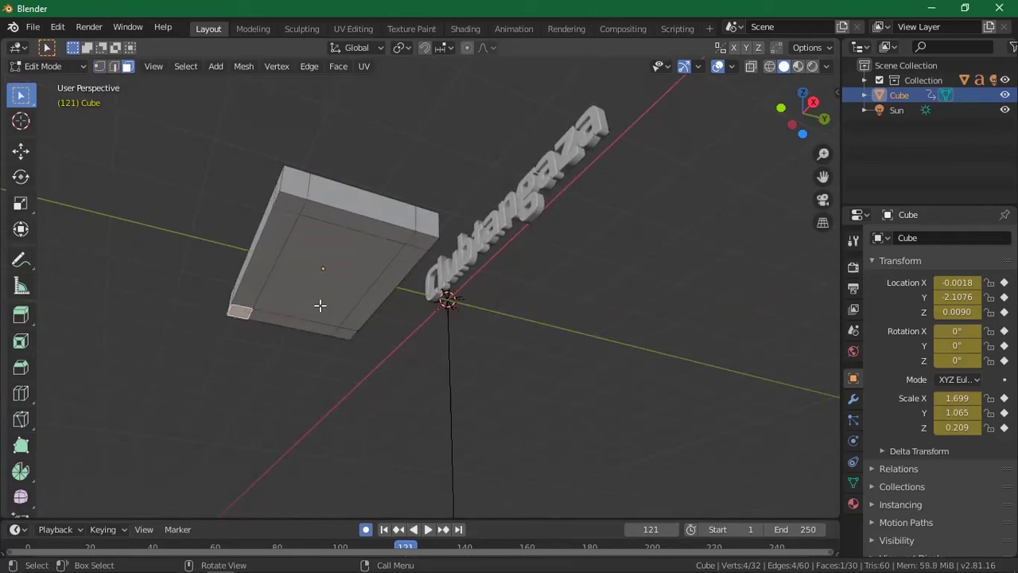
left_click(281, 201, "shift")
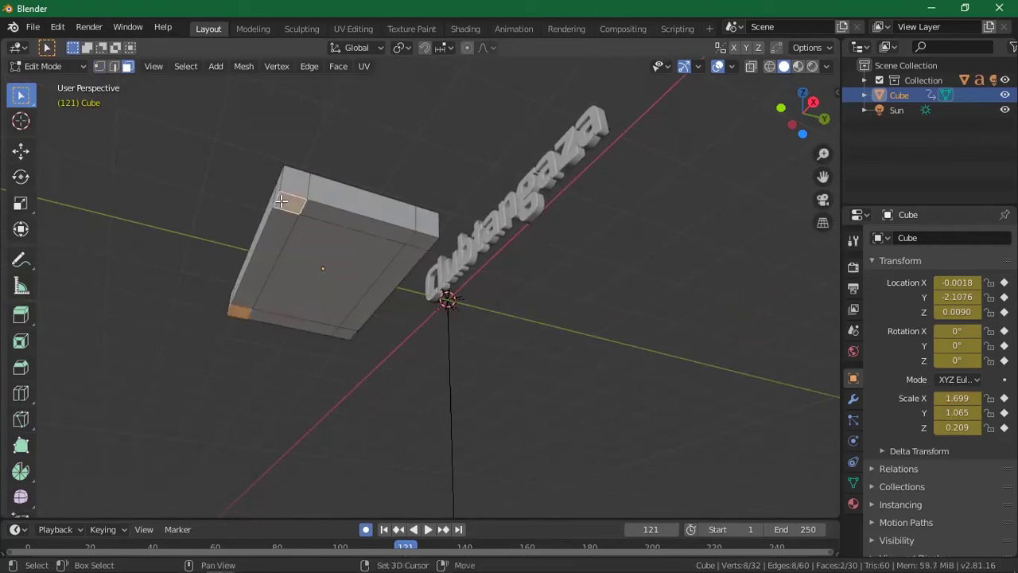
left_click(346, 334, "shift")
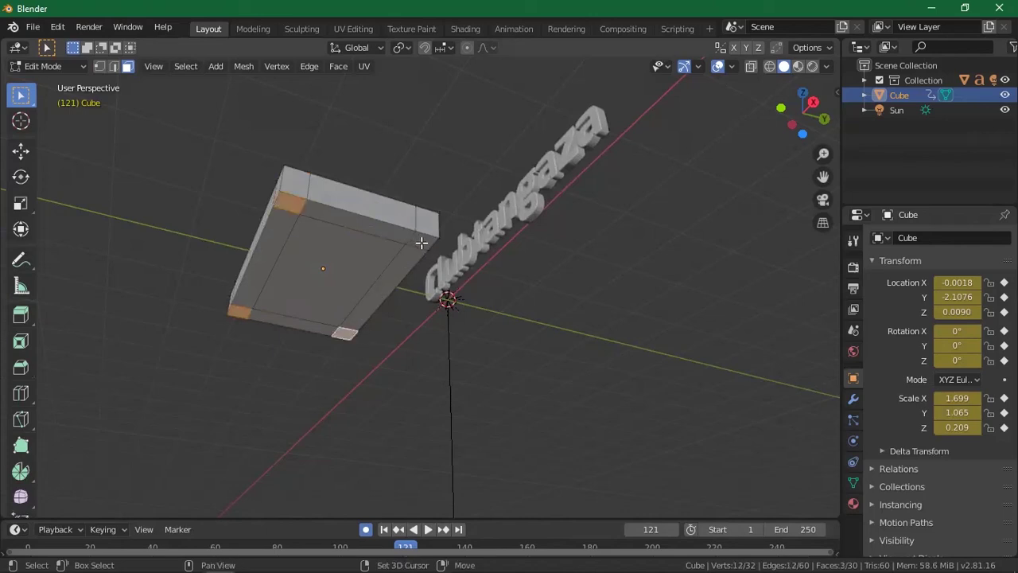
left_click(421, 243, "shift")
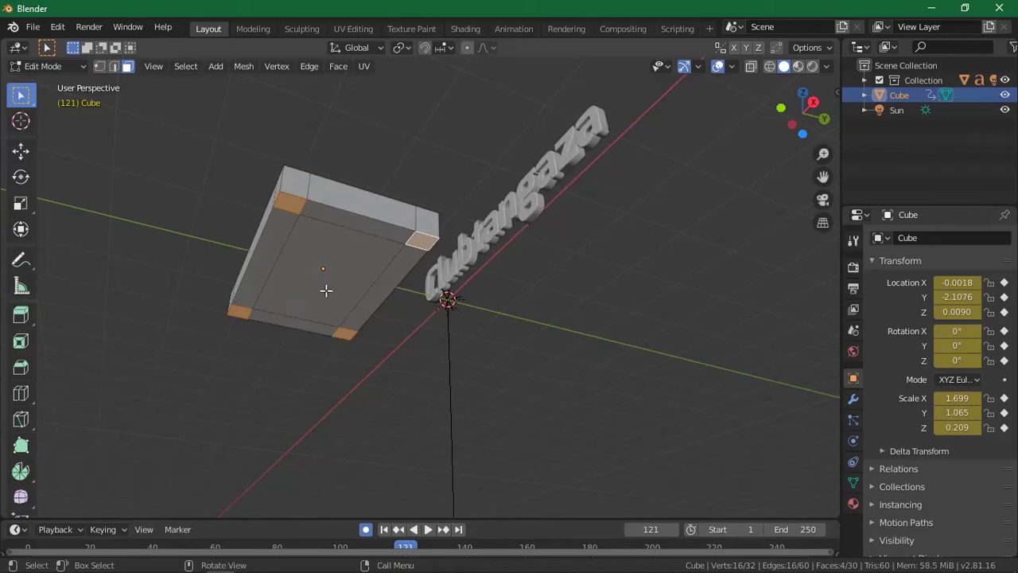
left_click(21, 318)
left_click_drag(315, 358, 369, 422)
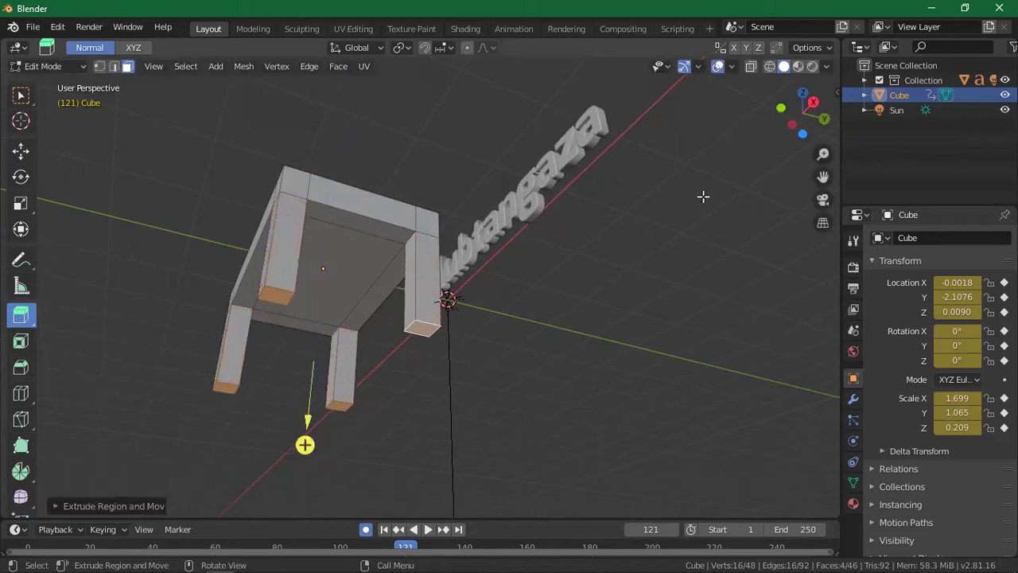
middle_click_drag(305, 444, 421, 485)
mouse_move(621, 208)
middle_mouse_down()
mouse_move(652, 203)
mouse_move(634, 202)
middle_mouse_up()
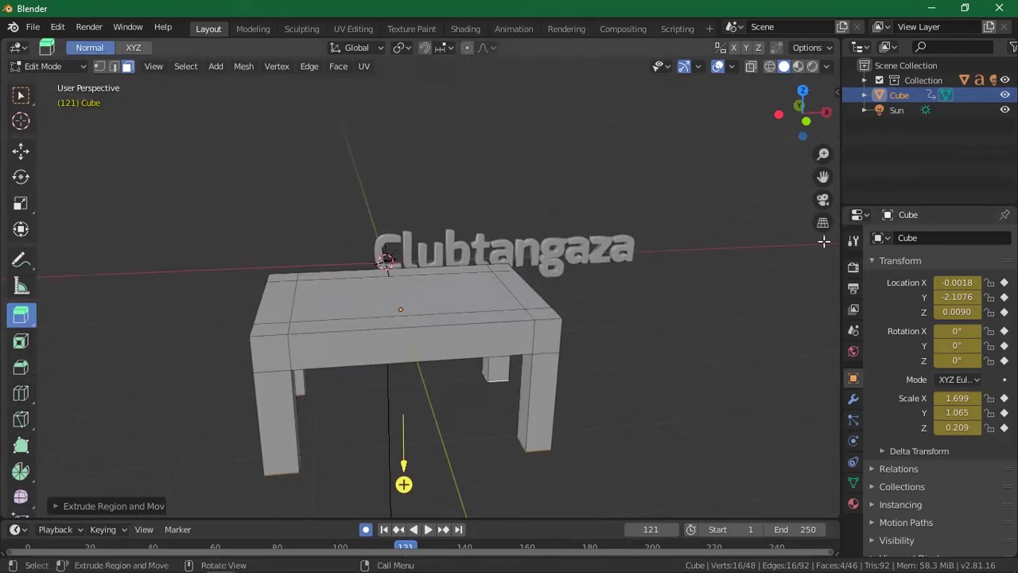
Add a Bevel modifier to the table and set its segments to 11
left_click(852, 399)
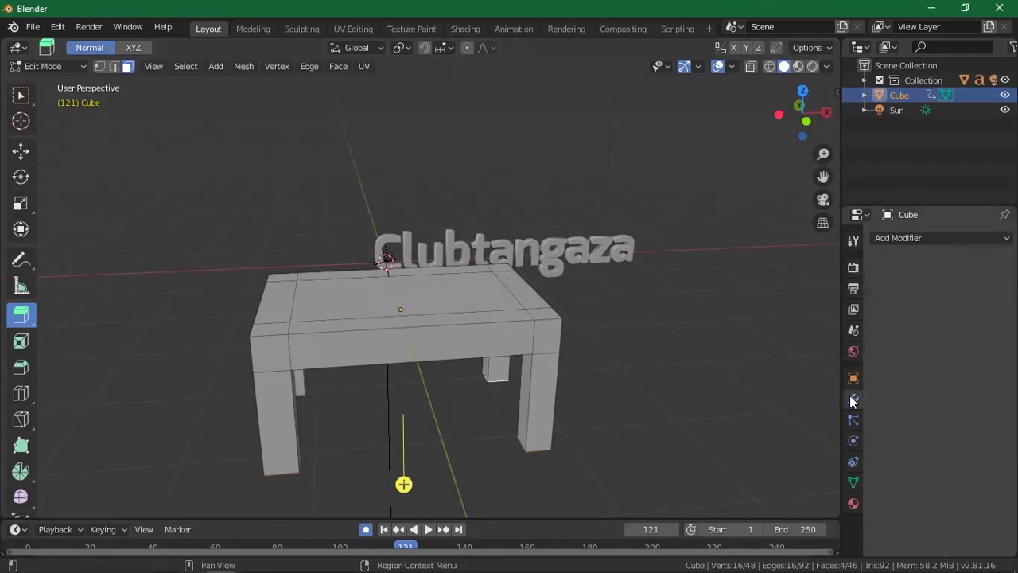
left_click(944, 236)
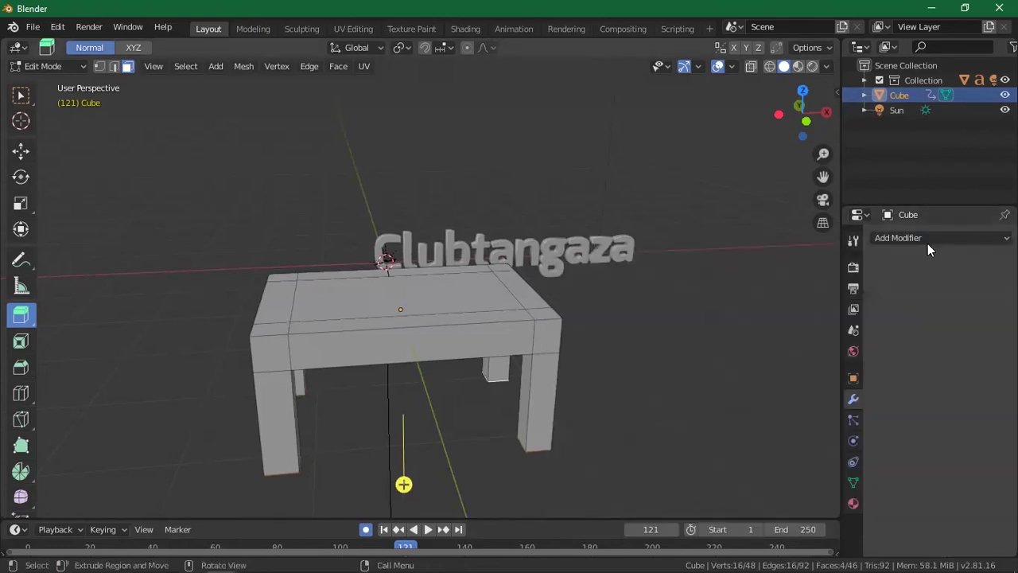
left_click(939, 237)
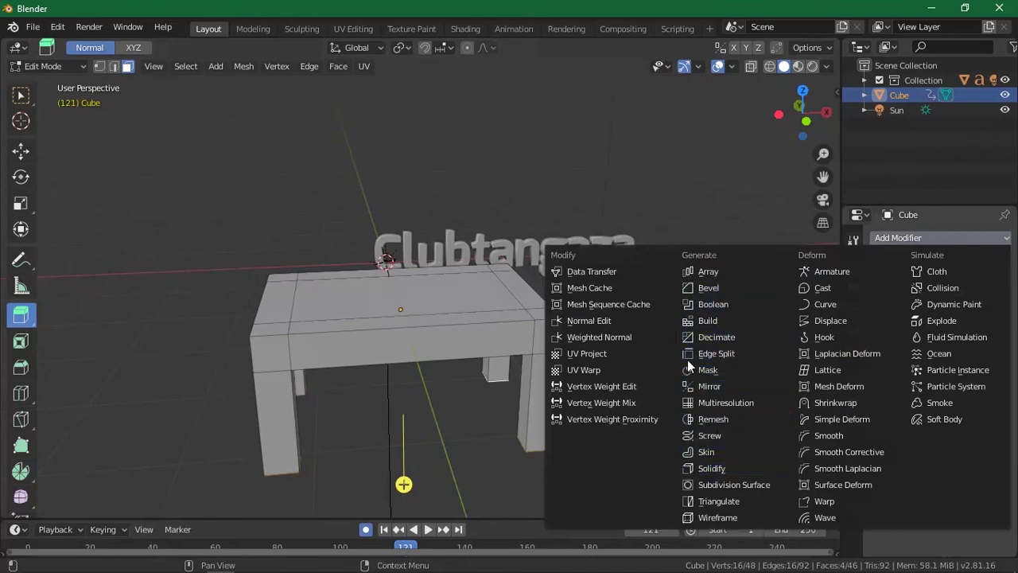
left_click(689, 288)
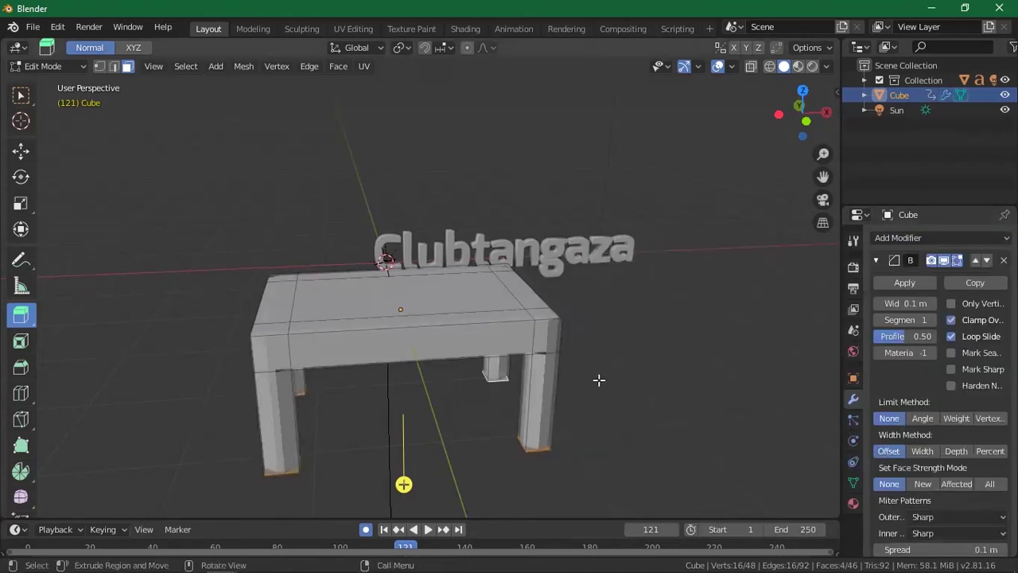
scroll(573, 399, "up", 5)
scroll(573, 400, "down", 1)
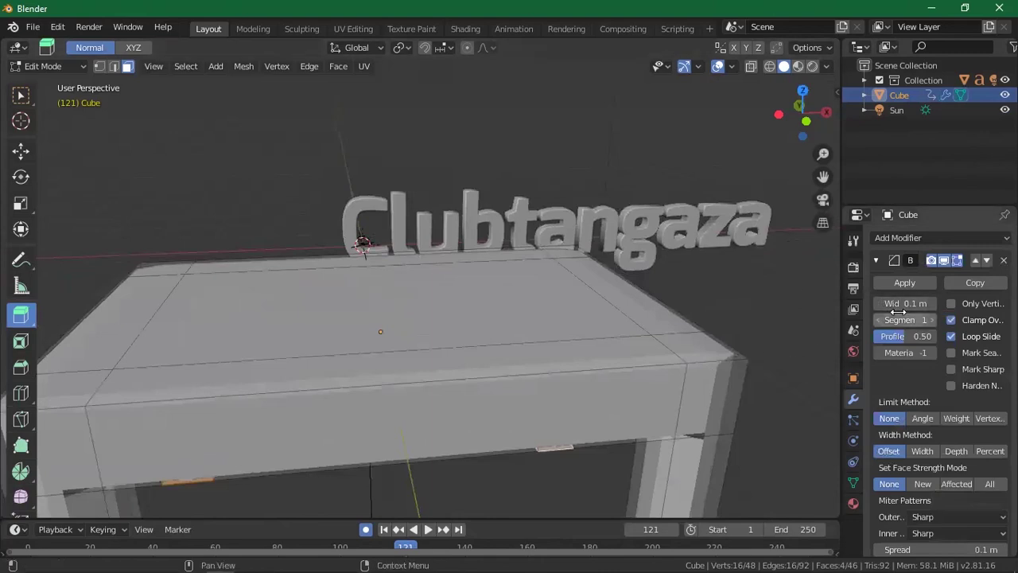
left_click_drag(907, 320, 947, 320)
scroll(757, 430, "up", 2)
scroll(756, 430, "down", 2)
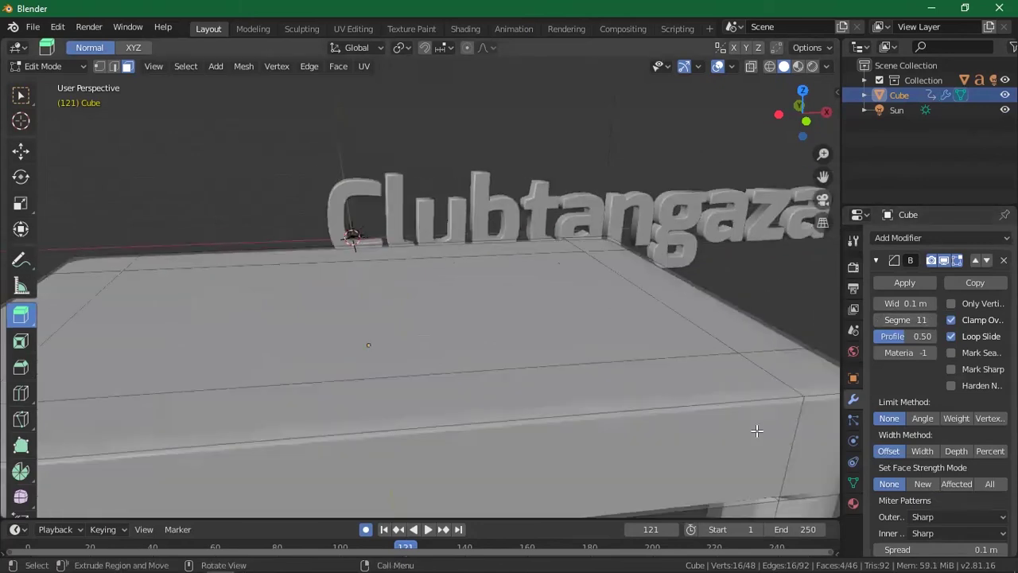
scroll(756, 431, "down", 2)
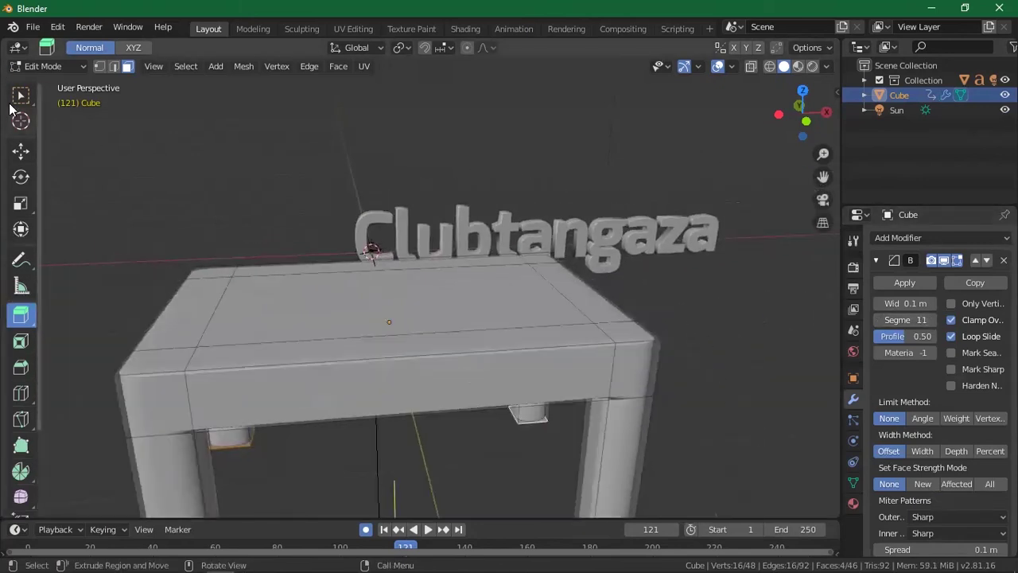
Return the table to Object Mode and check its rounded edges from another angle
left_click(43, 66)
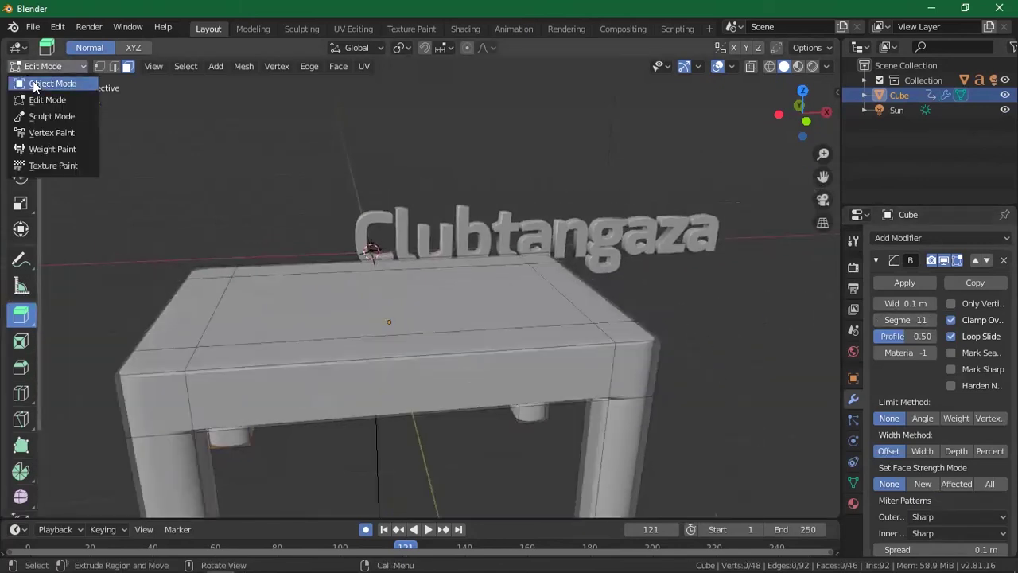
left_click(41, 82)
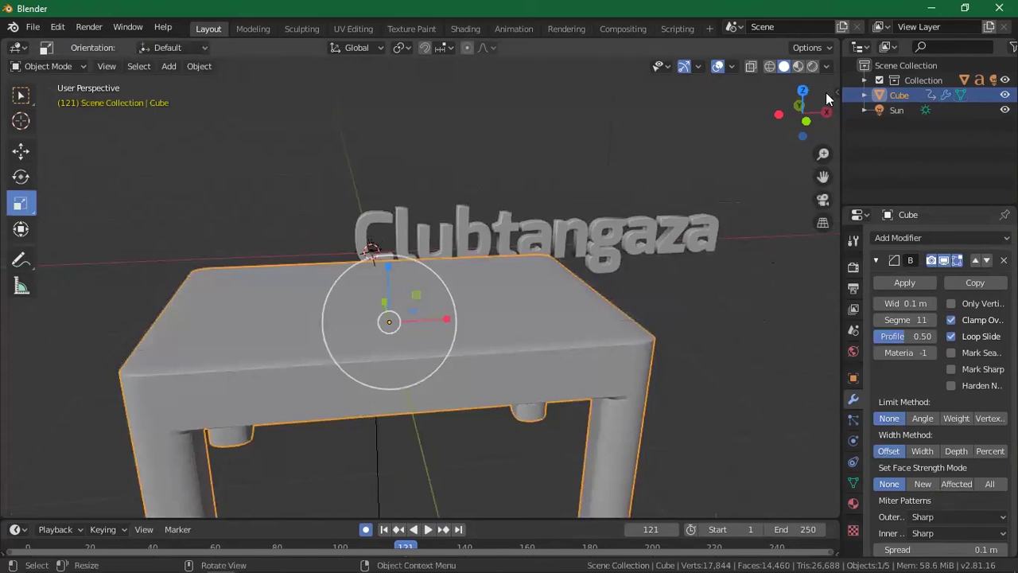
left_click_drag(798, 118, 589, 287)
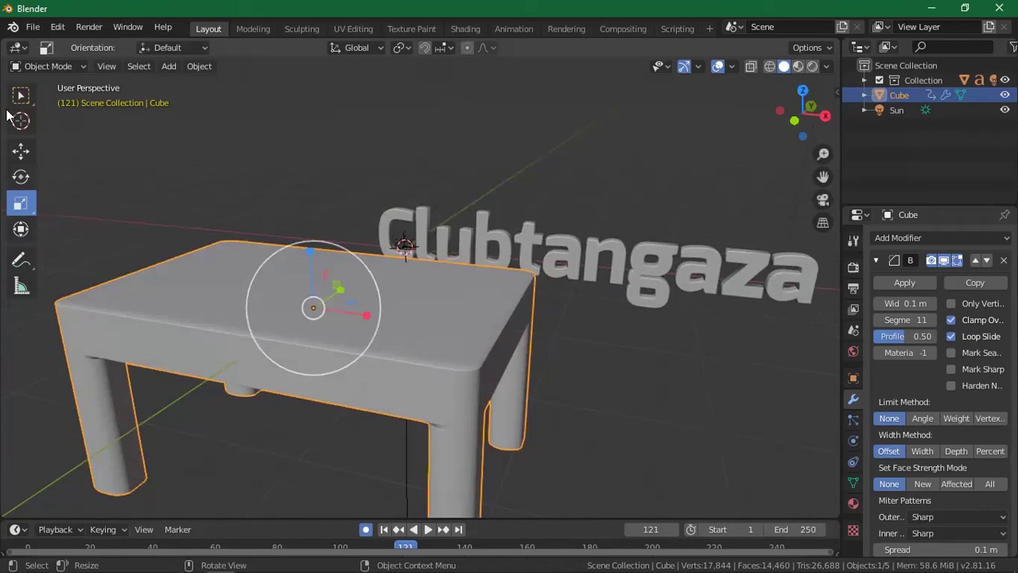
Add a second cube mesh and flatten it into a slab by scaling along Z to about -0.15
left_click(173, 66)
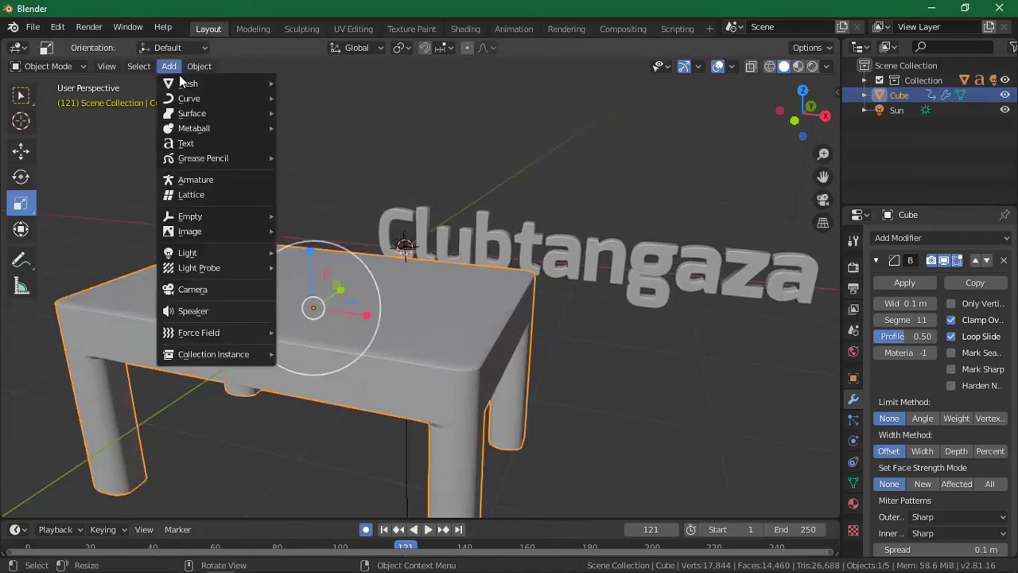
mouse_move(184, 82)
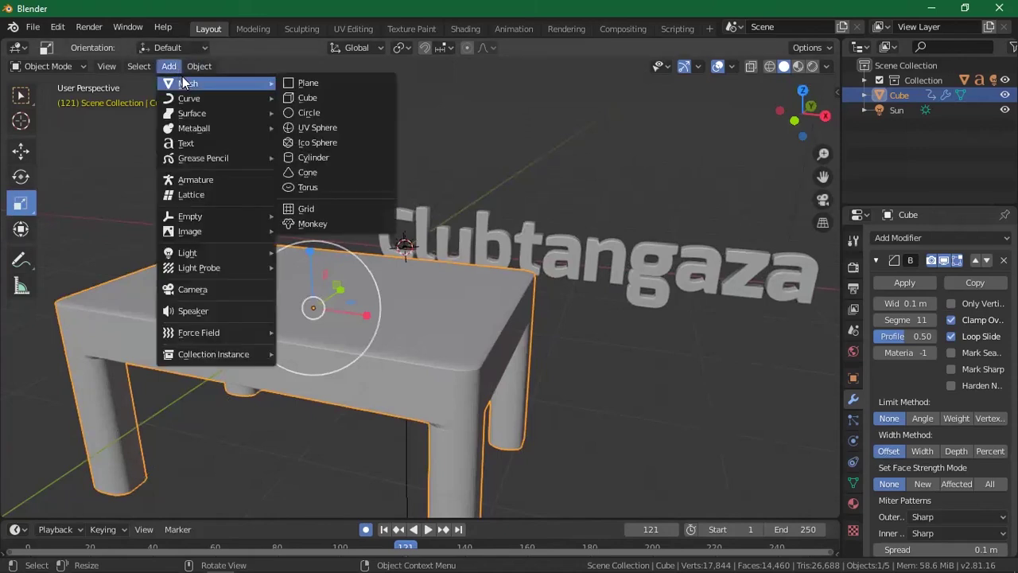
left_click(330, 97)
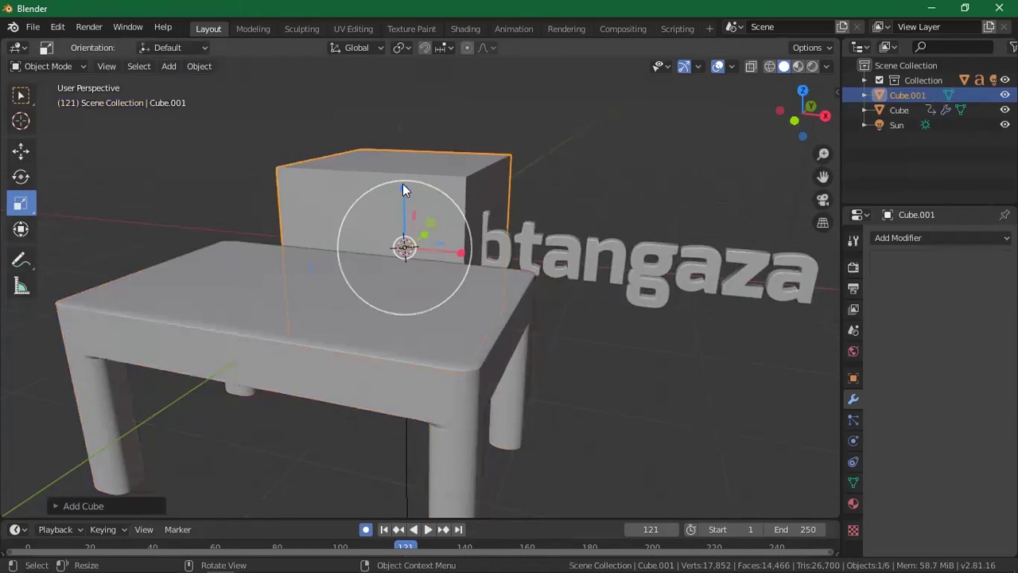
left_click_drag(401, 190, 402, 189)
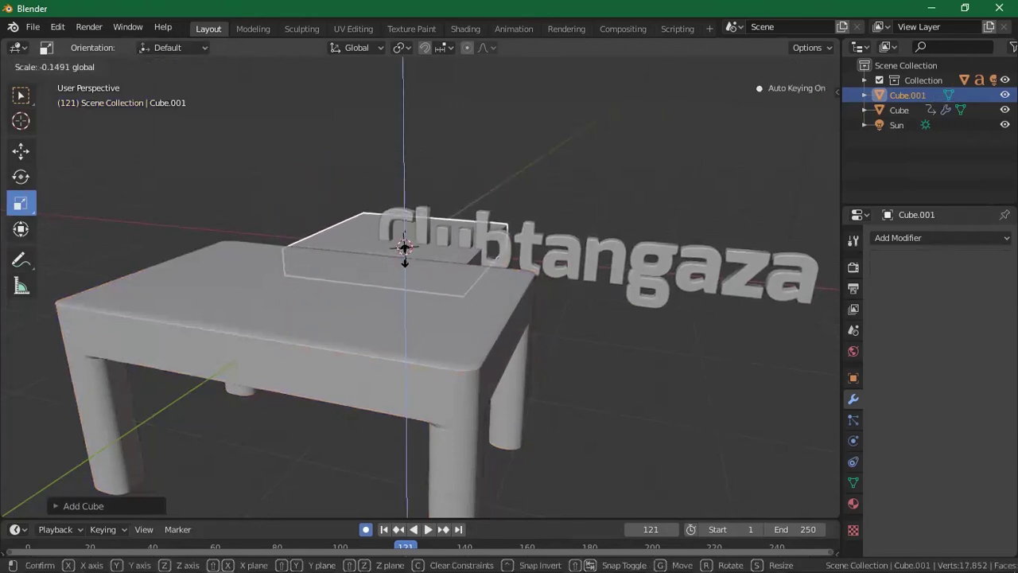
left_click(405, 253)
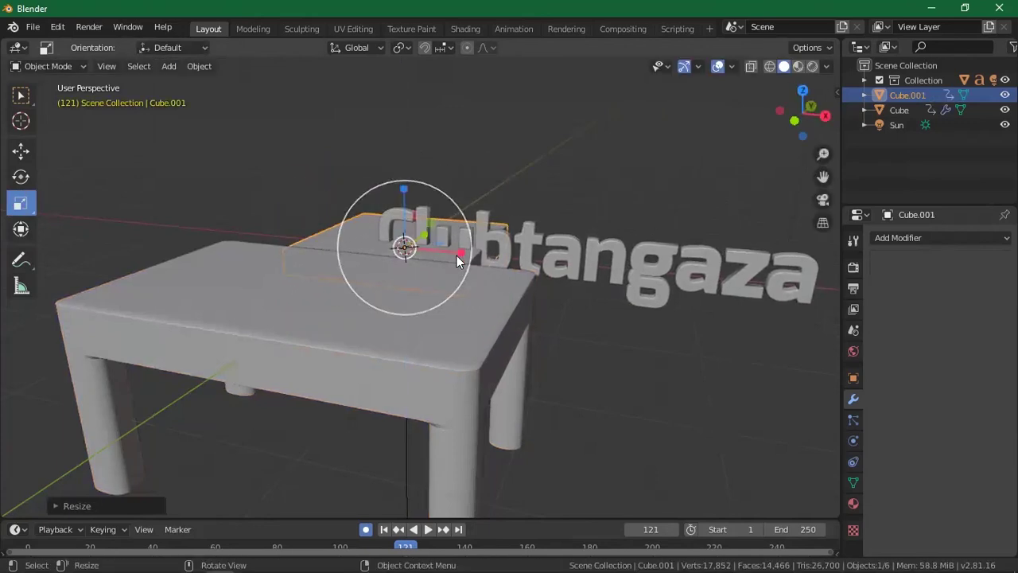
Move the new slab in the negative X direction, beyond the end of the table
left_click(13, 158)
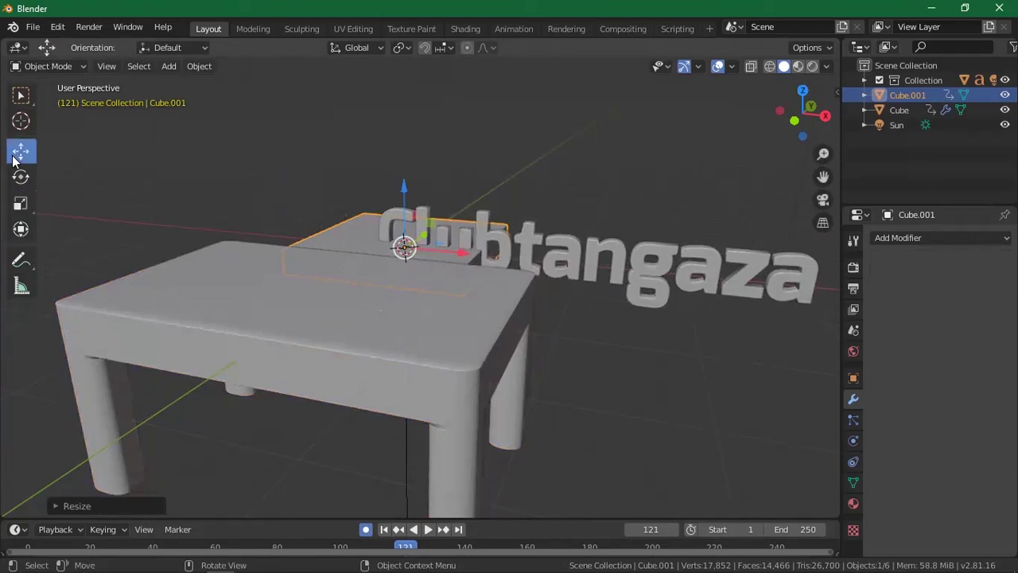
left_click_drag(466, 250, 166, 272)
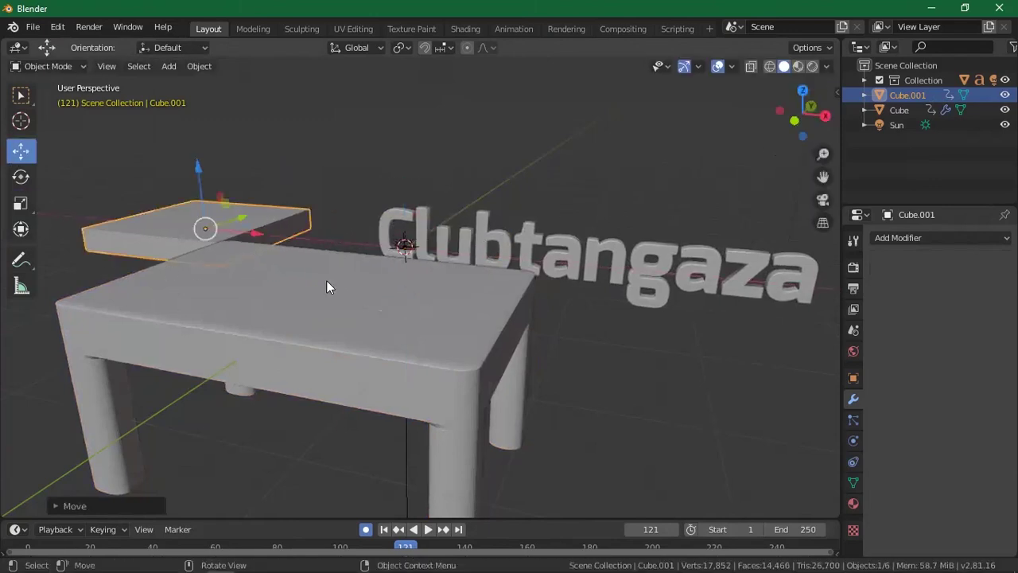
left_click_drag(798, 111, 766, 116)
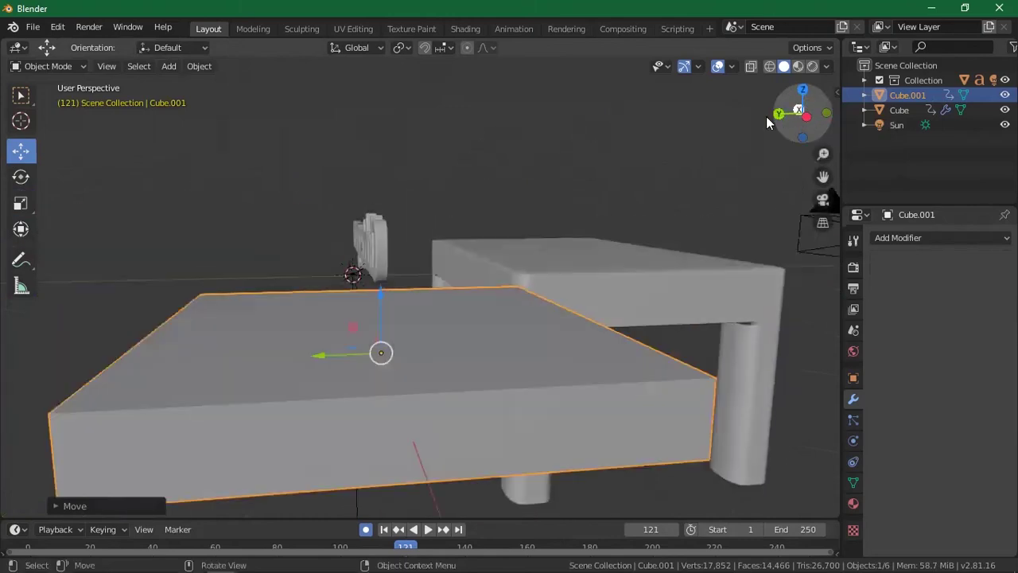
scroll(407, 266, "down", 3)
scroll(408, 273, "up", 2)
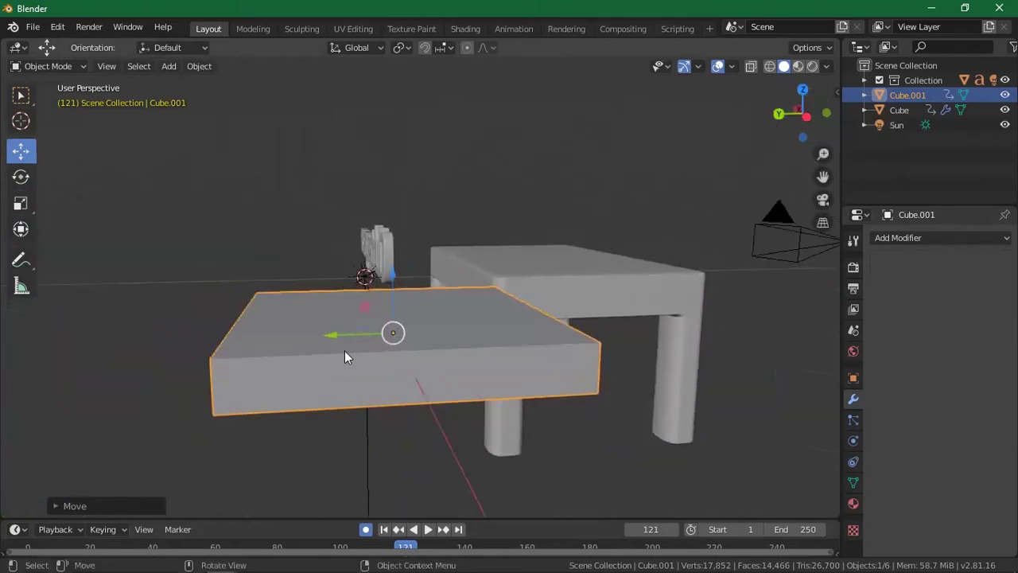
Put the new slab into Edit Mode
left_click(51, 66)
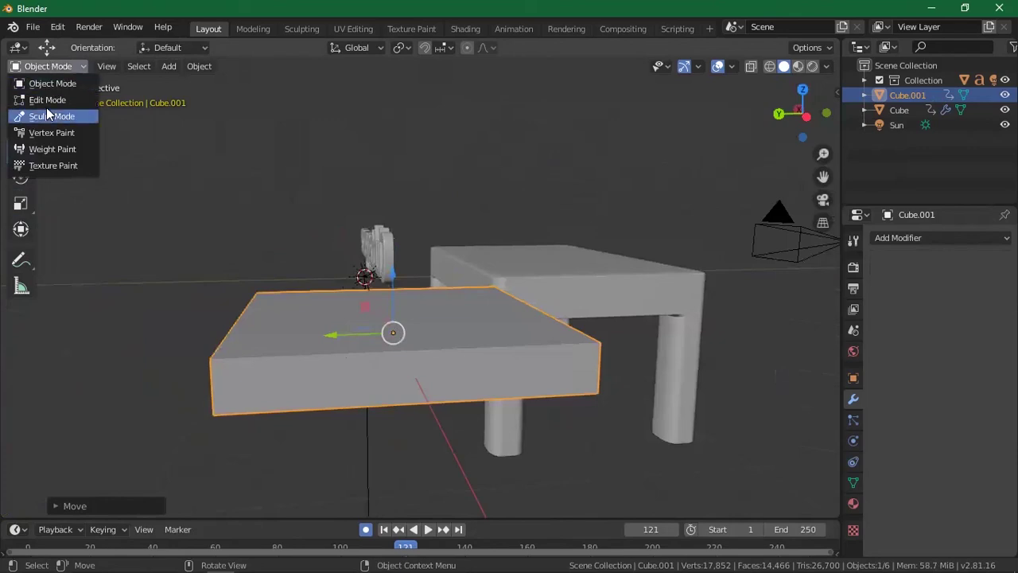
left_click(41, 112)
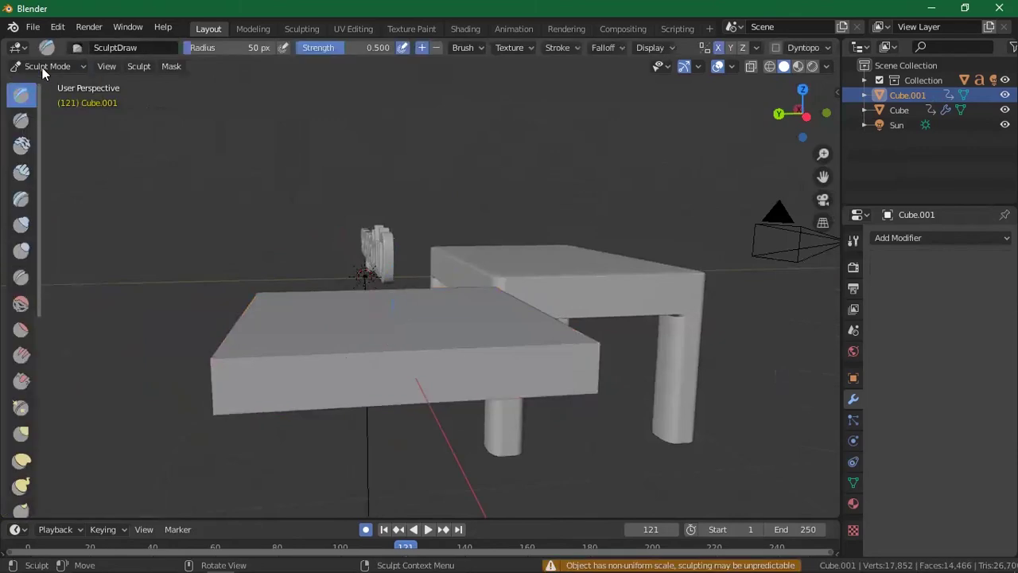
left_click(42, 66)
left_click(41, 100)
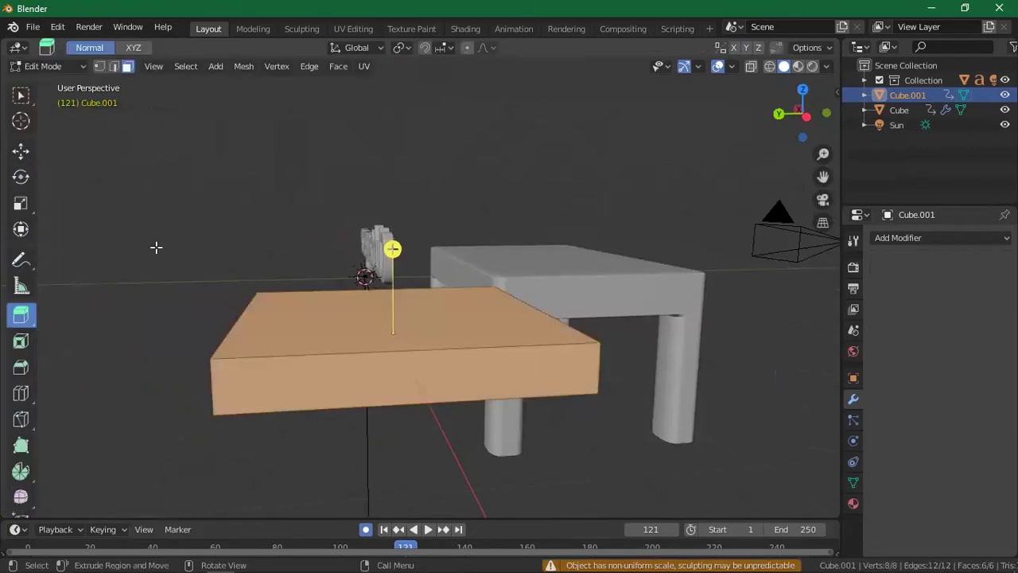
Try an offset edge loop cut on the flattened slab
left_click_drag(803, 113, 359, 268)
left_click(14, 392)
left_click(13, 391)
left_click(14, 392)
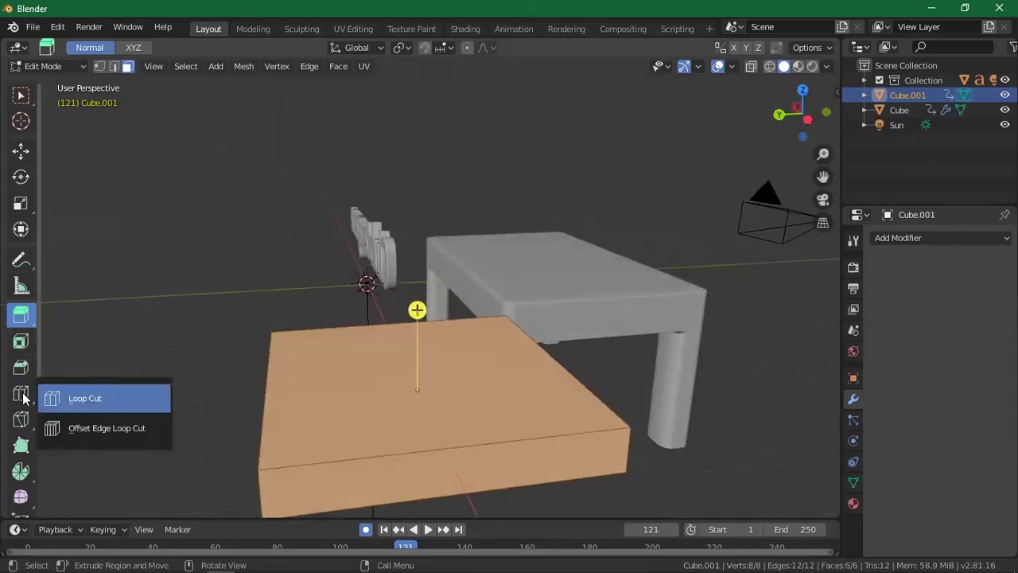
left_click(124, 431)
left_click(364, 457)
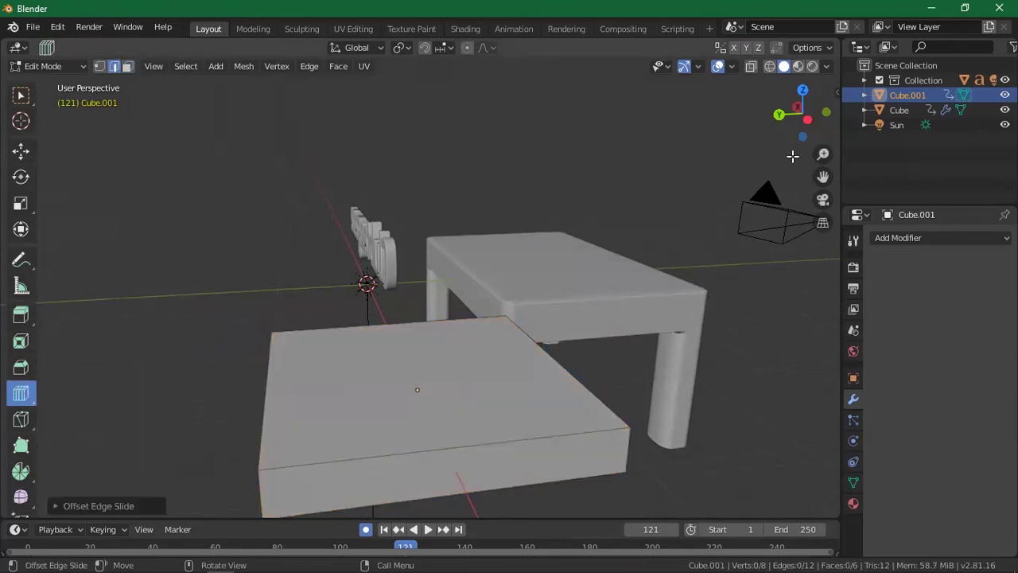
left_click_drag(796, 119, 763, 119)
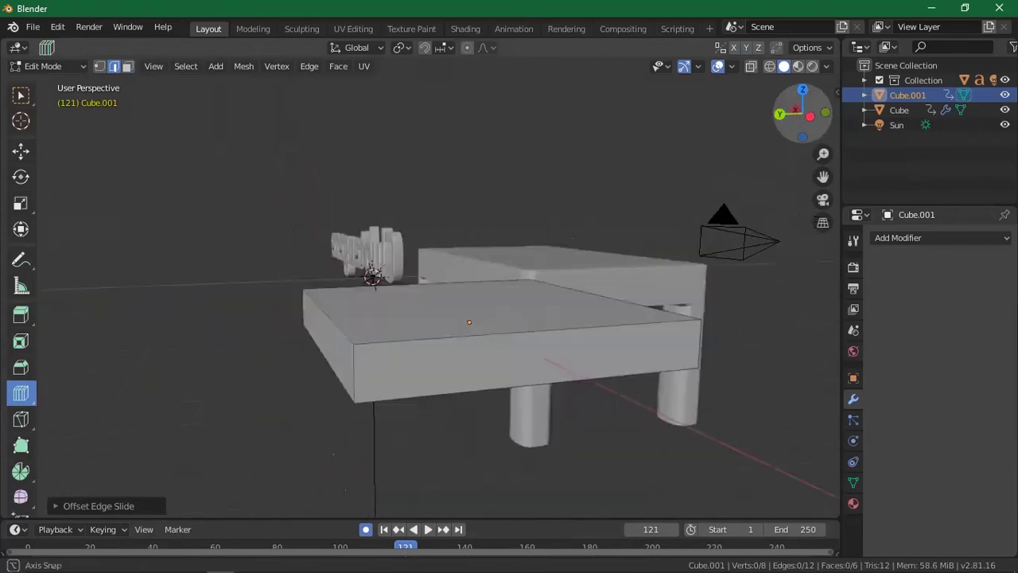
middle_click_drag(512, 278, 468, 332)
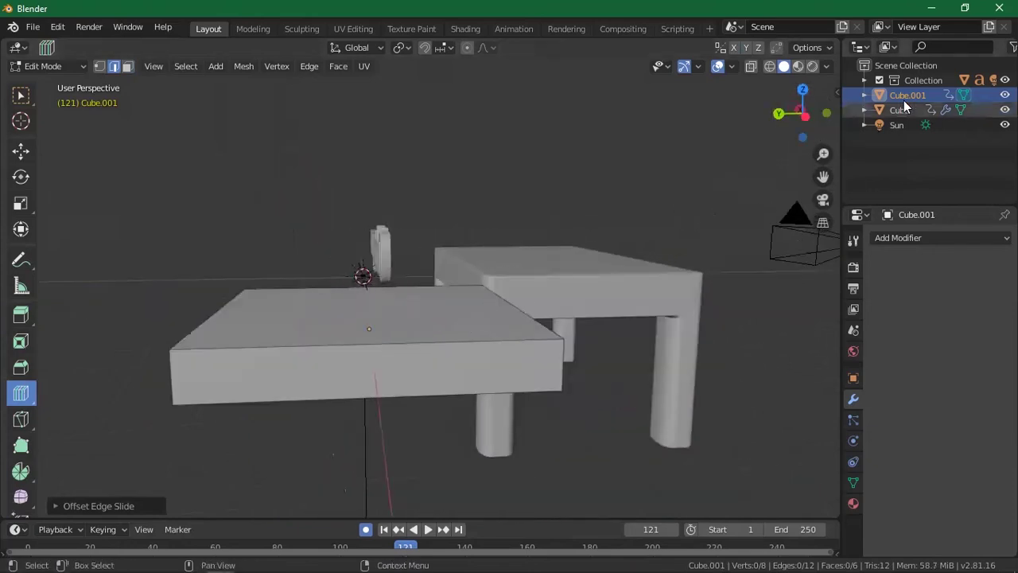
Cut two single edge loops into the slab with Loop Cut, sliding one close to each of its two Y-side edges
left_click(21, 392)
left_click(62, 395)
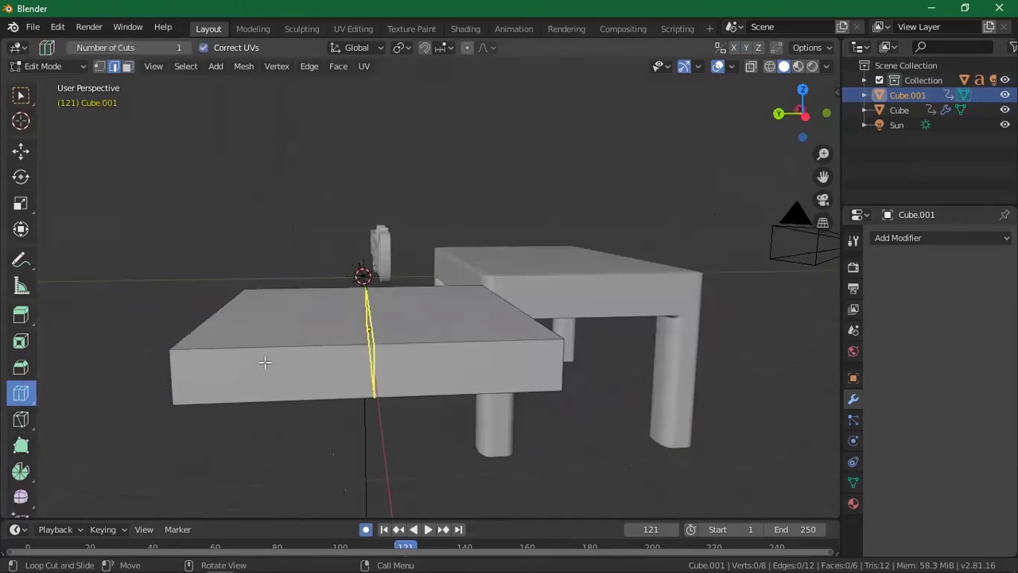
left_click_drag(368, 328, 107, 353)
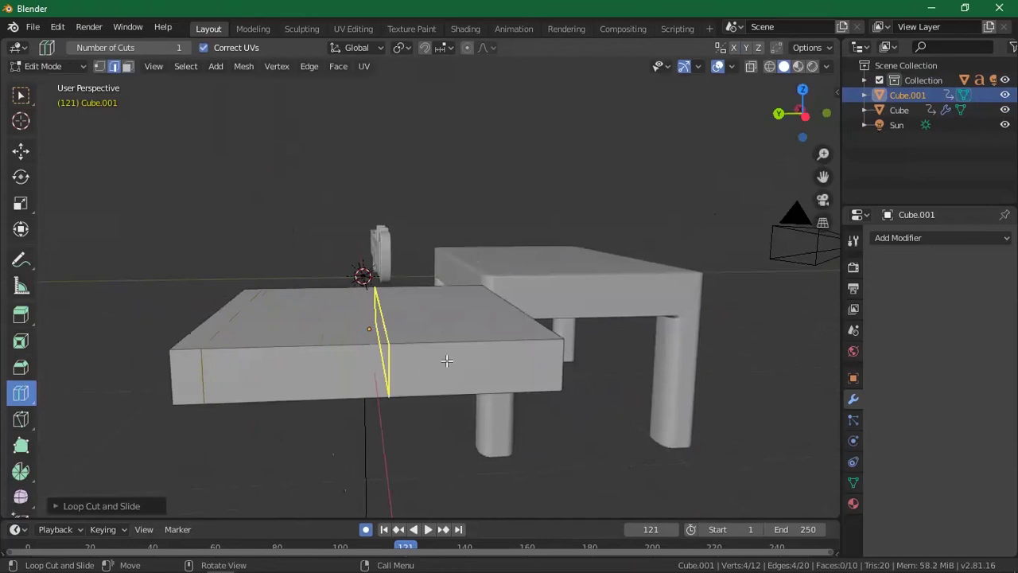
left_click_drag(454, 357, 605, 377)
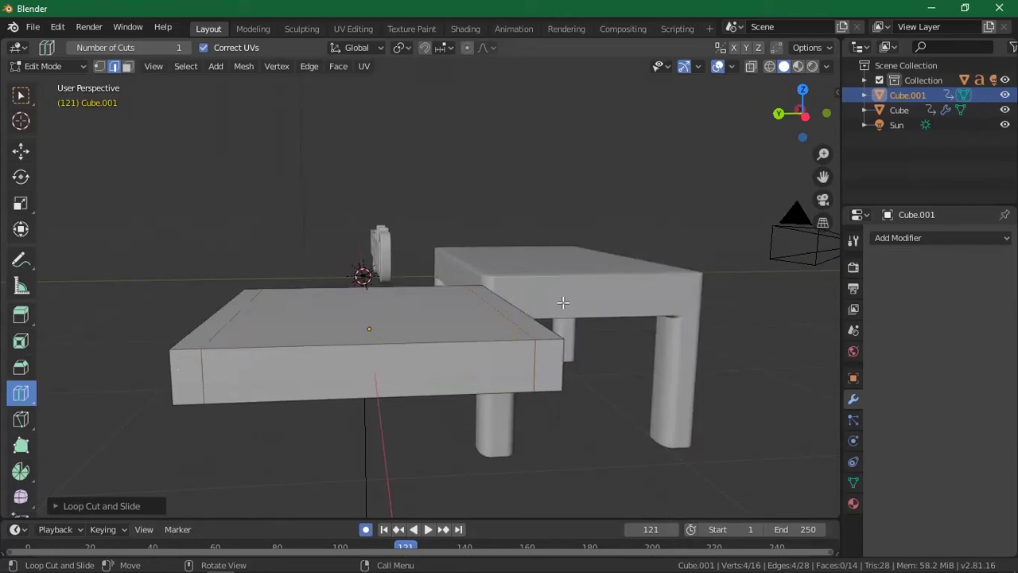
Add two crosswise loop cuts to the slab, sliding one close to its back edge and one close to its front edge
left_click_drag(802, 118, 555, 274)
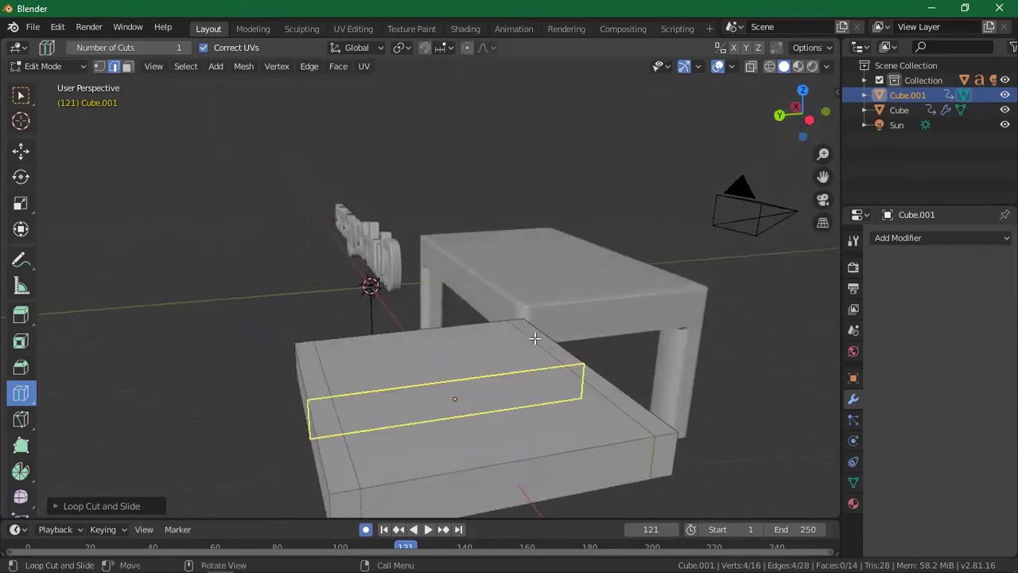
left_click(560, 382)
mouse_move(513, 342)
left_mouse_down()
mouse_move(478, 329)
mouse_move(501, 355)
left_mouse_up()
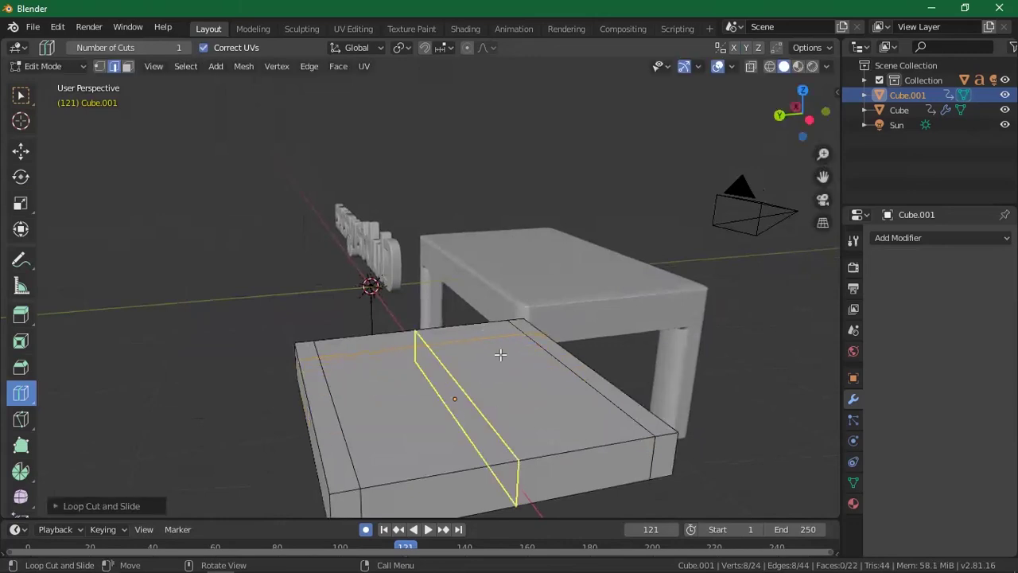
left_click_drag(543, 398, 571, 434)
scroll(573, 409, "down", 3)
scroll(549, 405, "up", 5)
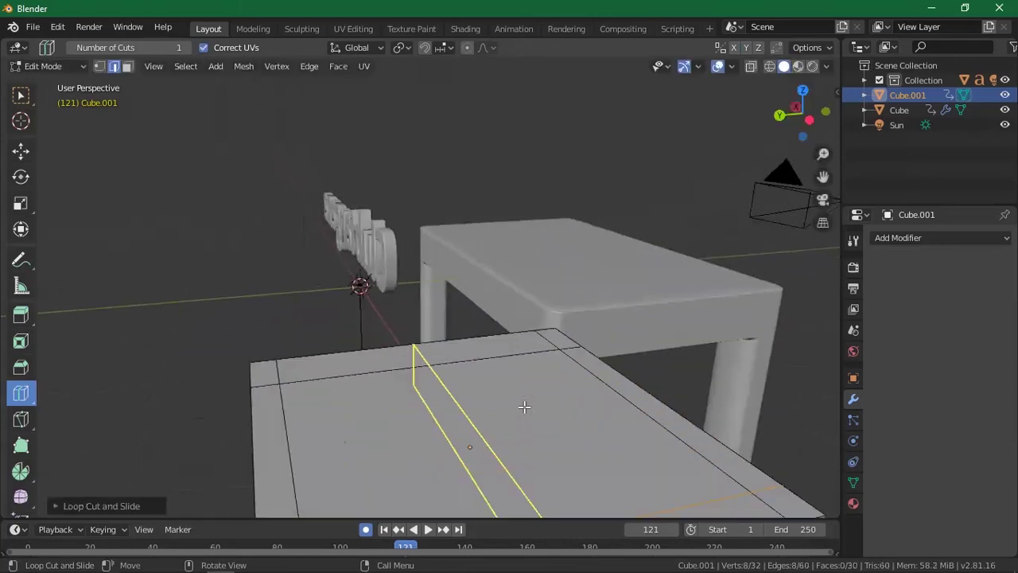
scroll(524, 407, "down", 3)
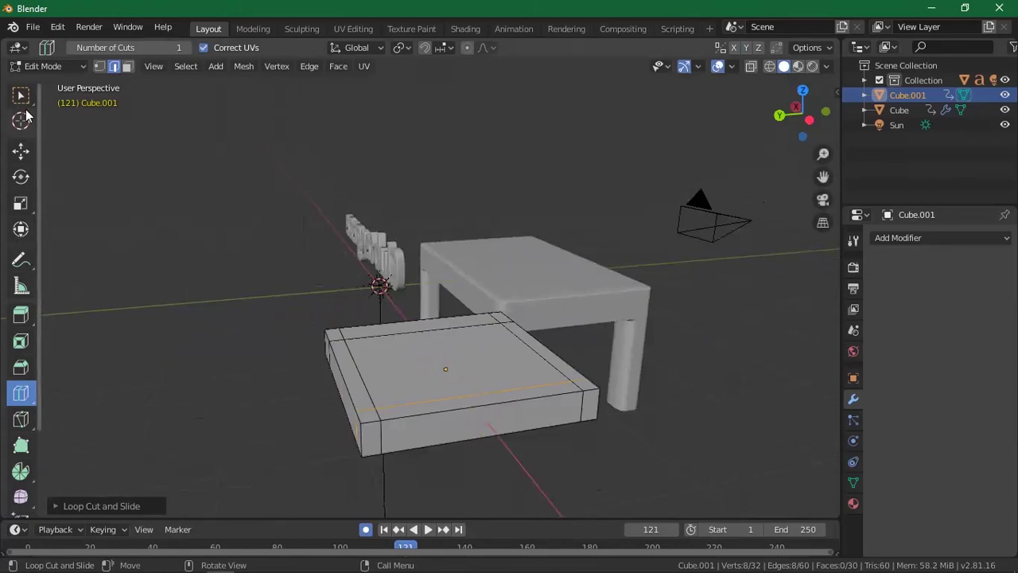
Select the three top faces along the slab's back edge and extrude them upward into a tall chair backrest
left_click(22, 97)
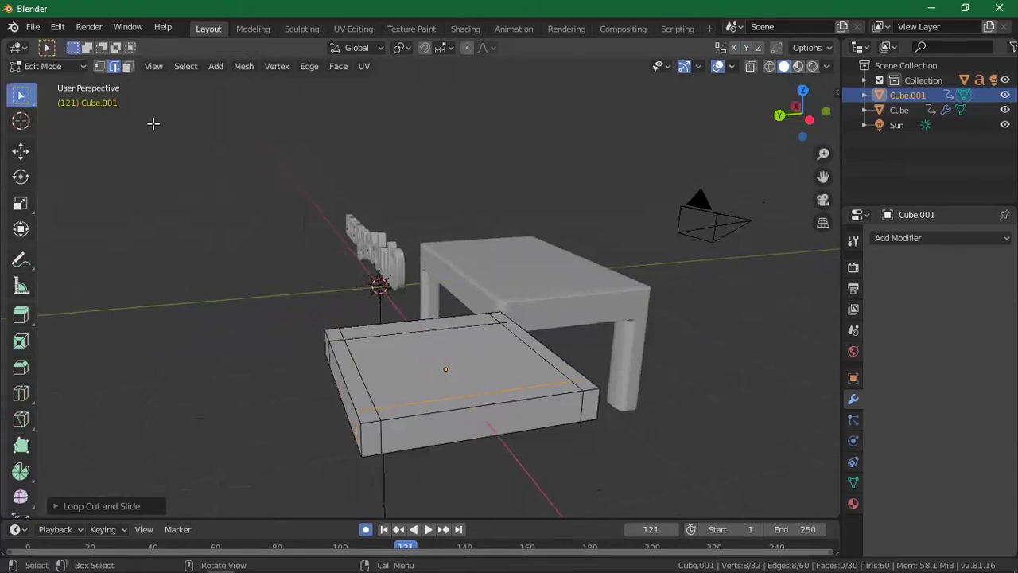
left_click(128, 66)
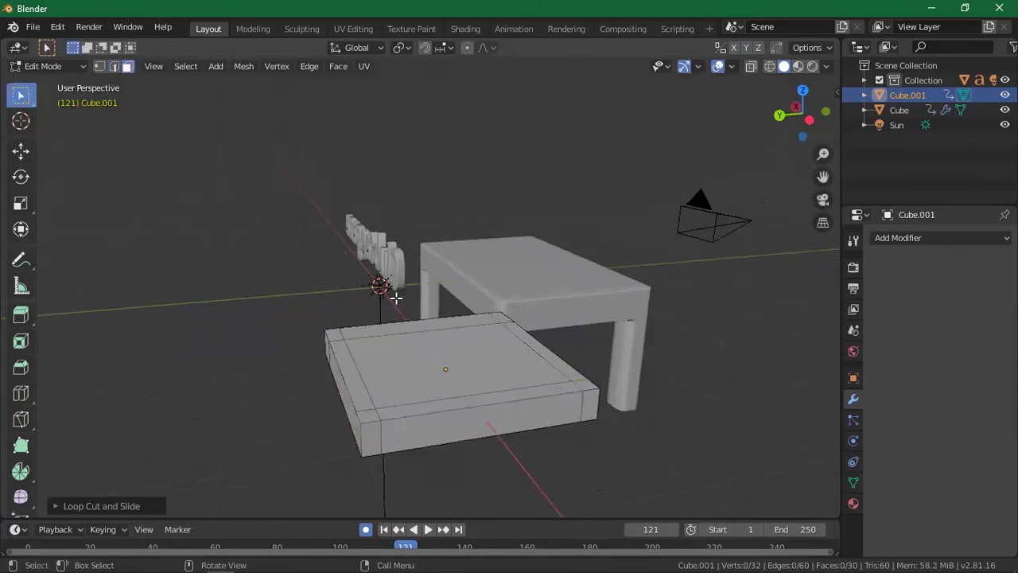
left_click(394, 327)
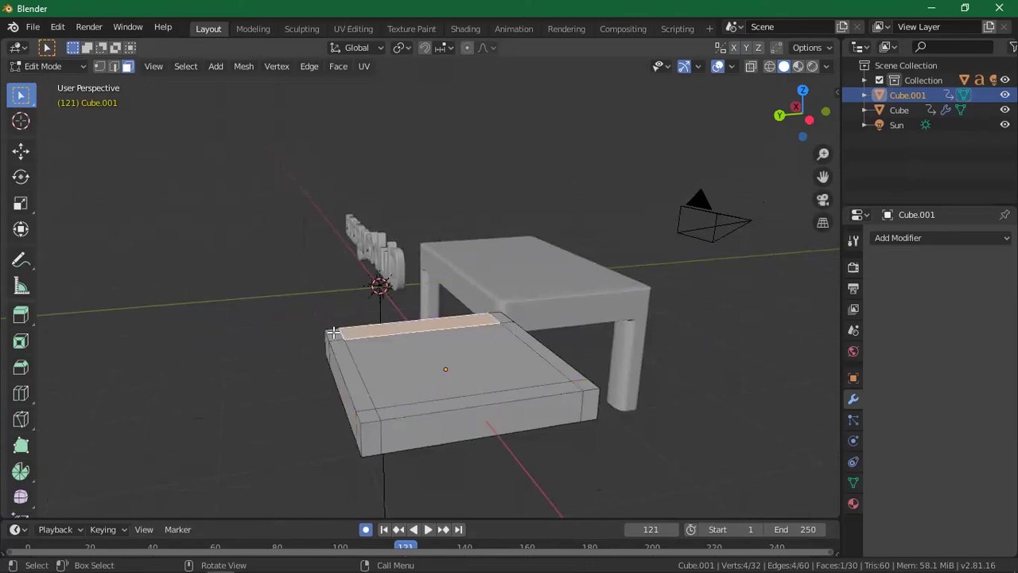
left_click(333, 332, "shift")
left_click(497, 316, "shift")
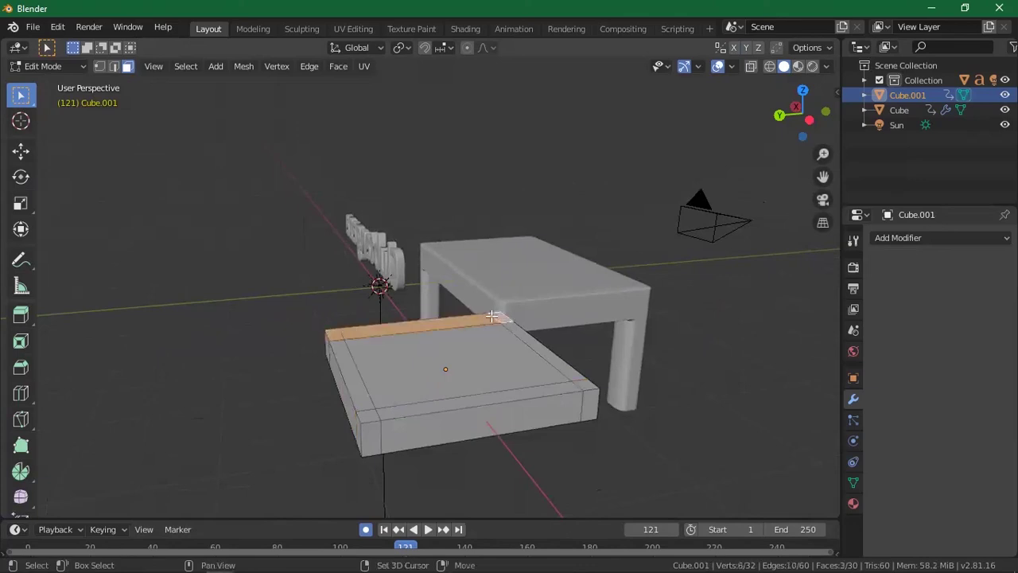
left_click(21, 315)
left_click_drag(420, 242, 403, 89)
Select the four small corner faces under the seat and extrude them downward into chair legs
left_click_drag(800, 111, 446, 205)
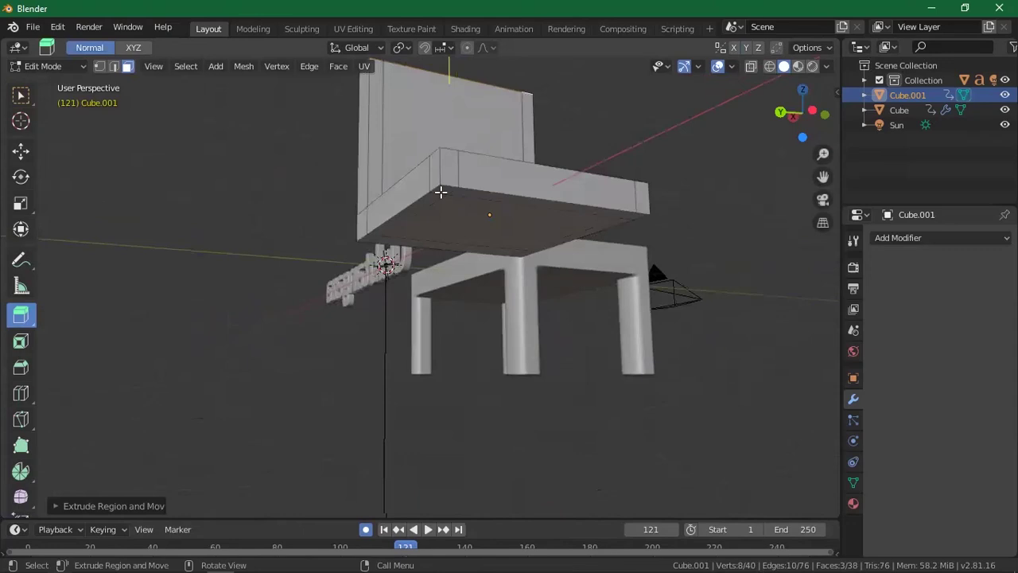
left_click(441, 192)
left_click(374, 238, "shift")
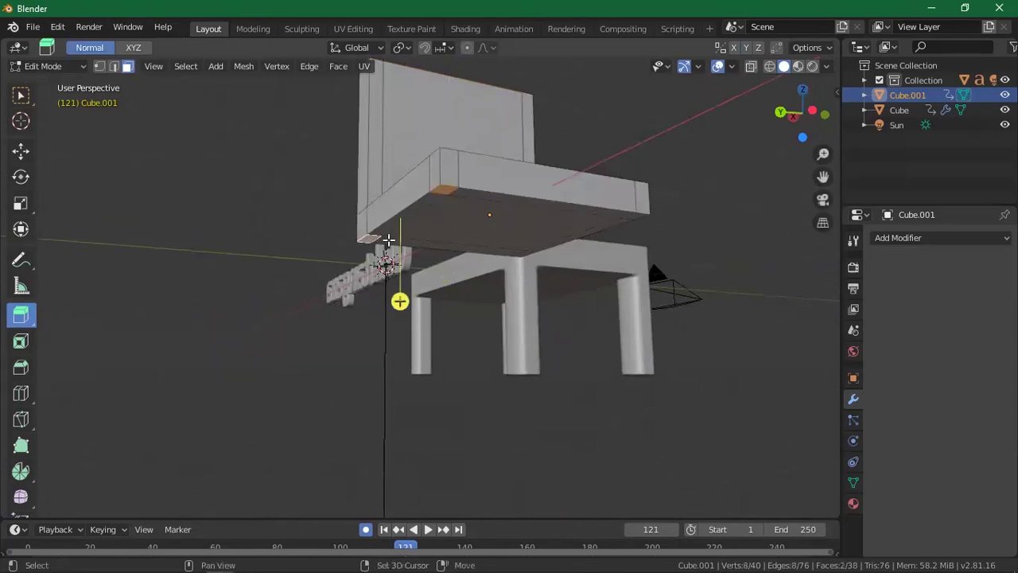
left_click(525, 253, "shift")
left_click(635, 214, "shift")
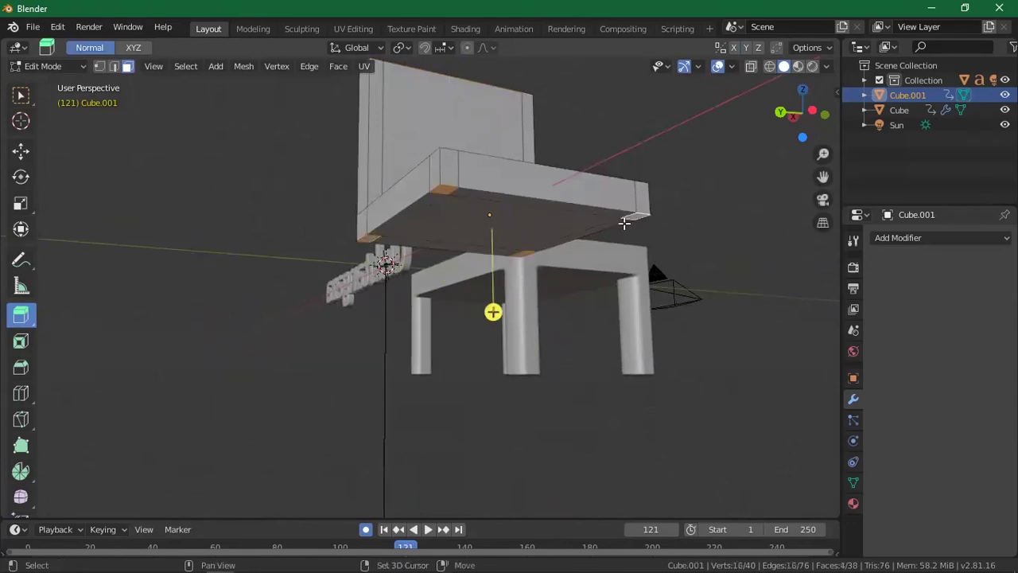
left_click_drag(508, 310, 506, 409)
left_click_drag(809, 116, 568, 204)
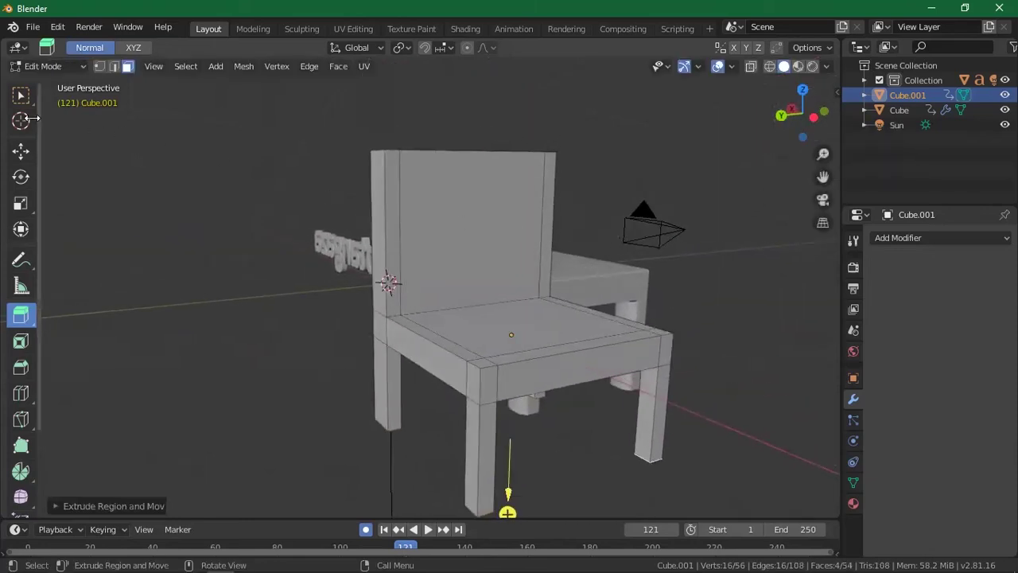
Return the chair to Object Mode and move it along X toward the table
left_click(21, 150)
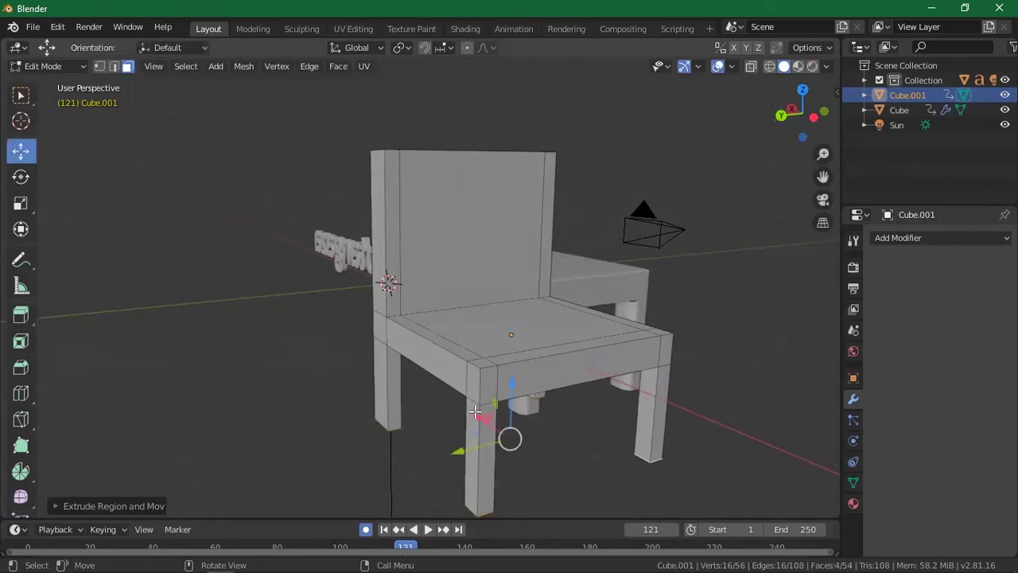
left_click(33, 68)
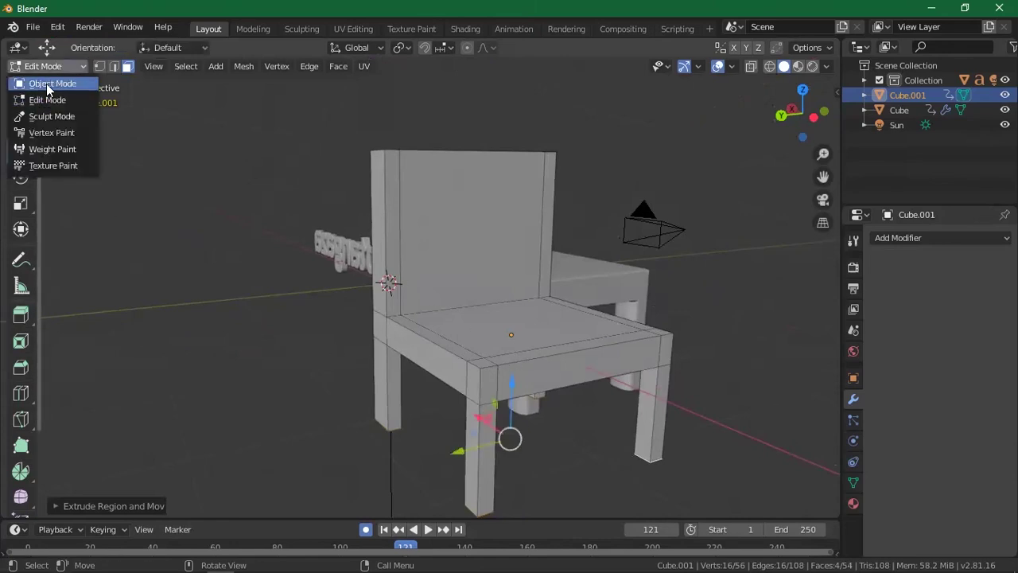
left_click(48, 83)
left_click_drag(475, 321, 398, 318)
Rotate the chair about the global Z axis so that its seat faces the table's long side
key("r")
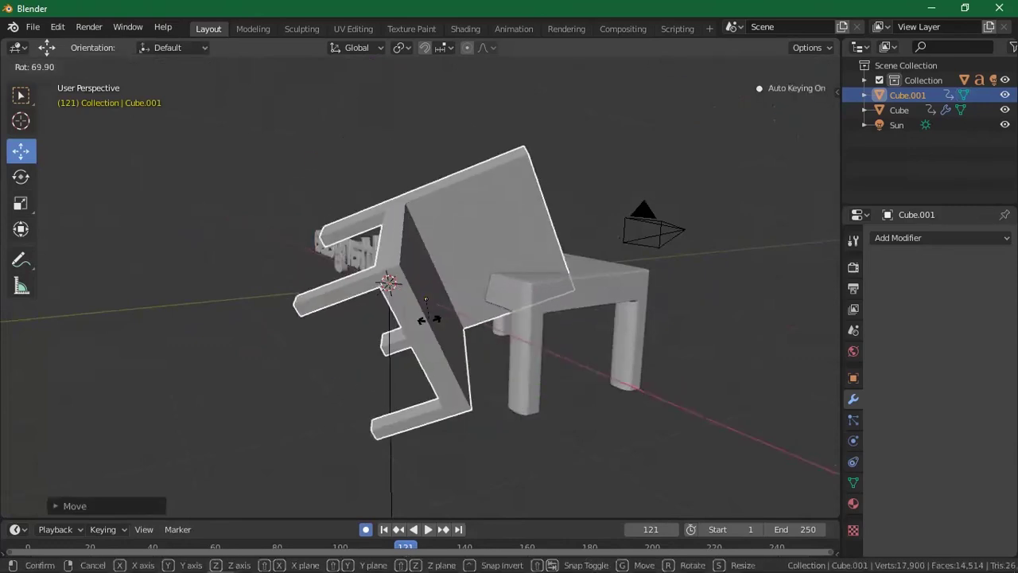
key("x")
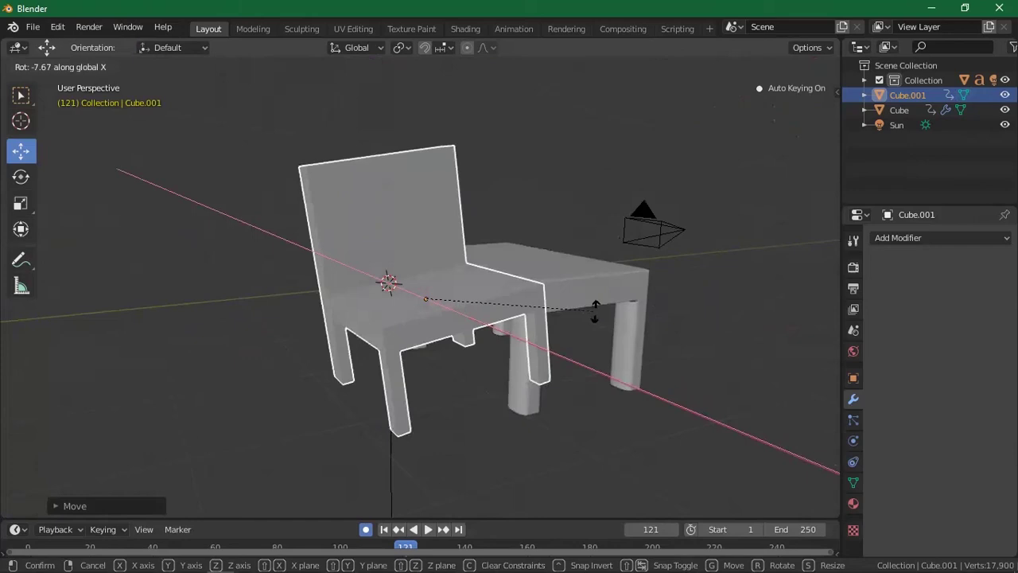
key("y")
key("z")
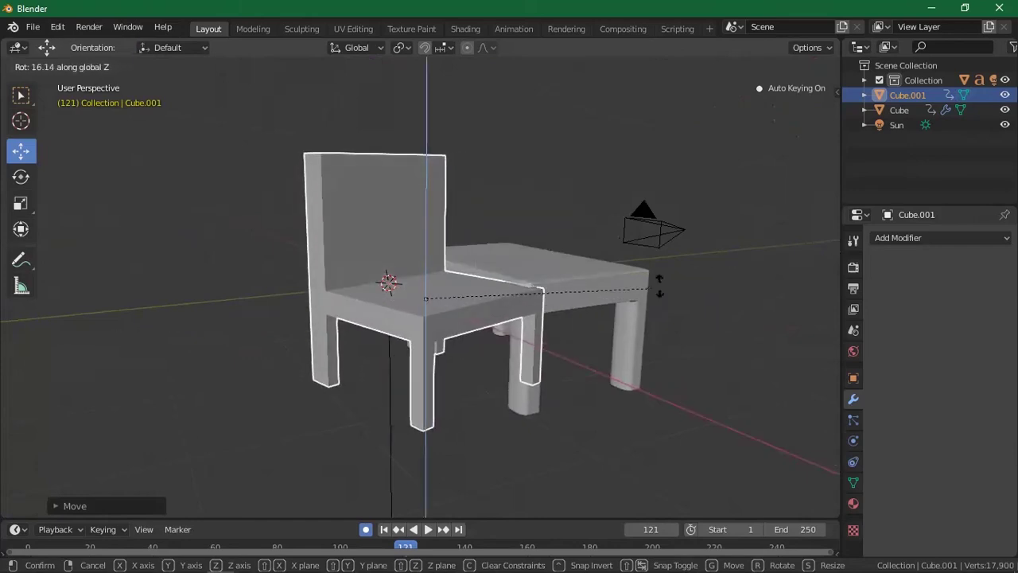
left_click(438, 194)
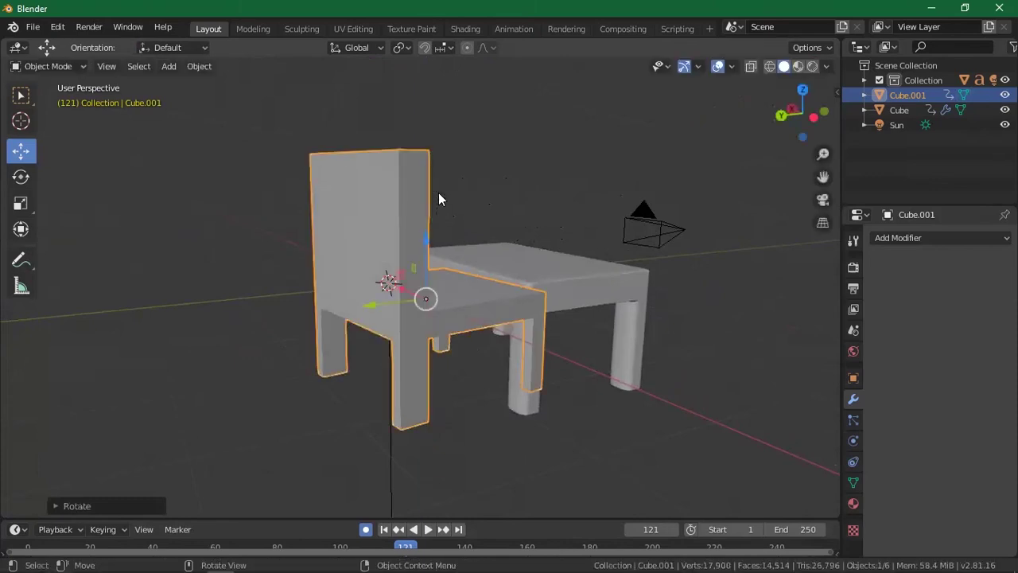
Scale the chair down uniformly to about 0.6 of its size
left_click_drag(803, 113, 717, 160)
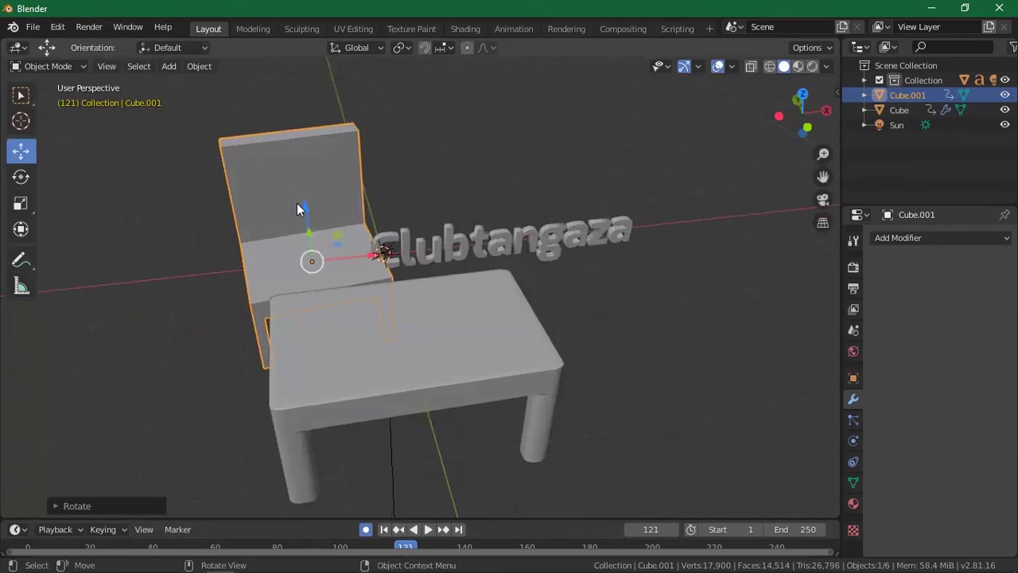
key("s")
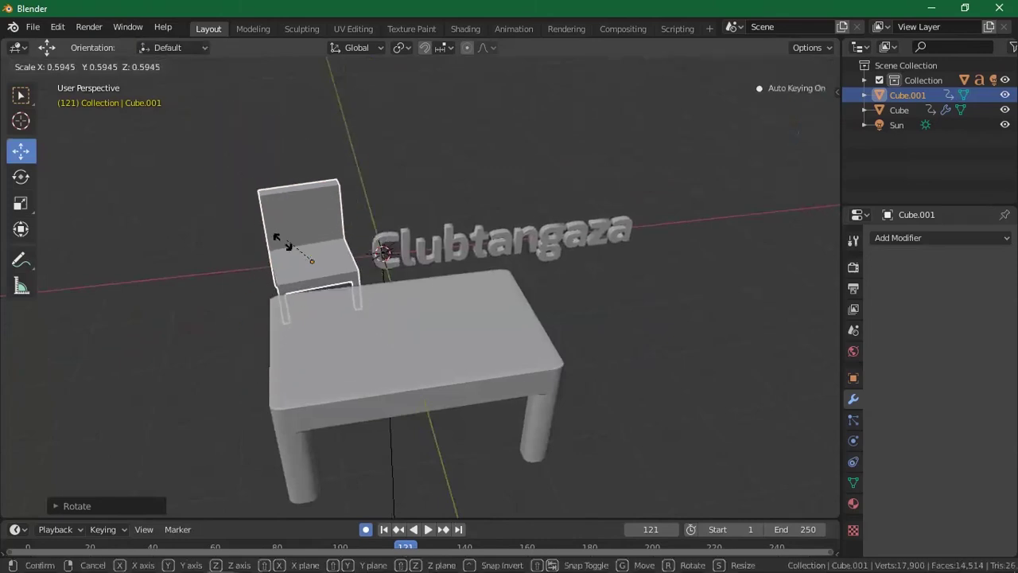
left_click(310, 225)
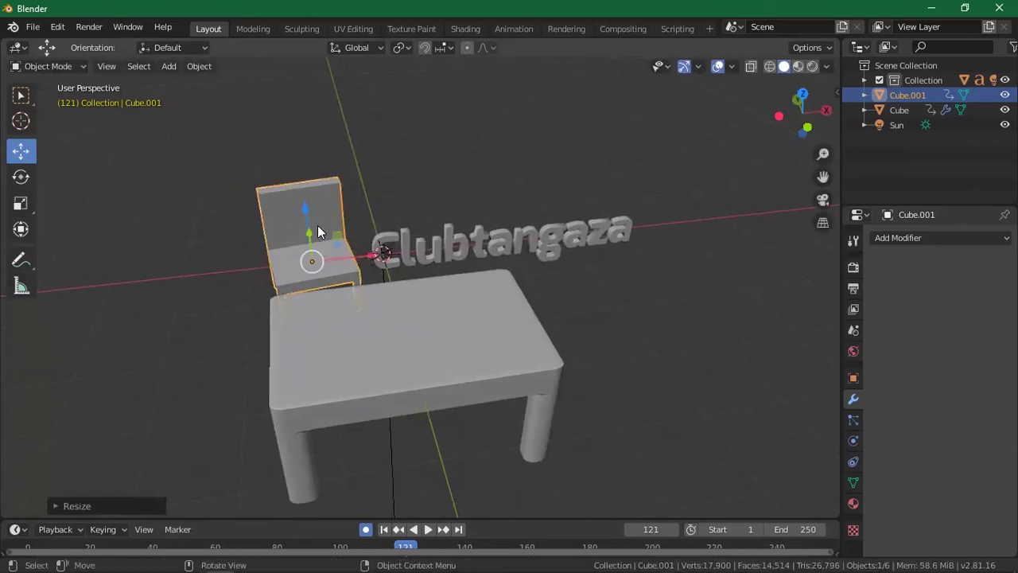
Duplicate the chair and place the copy about 2.4 m away in the negative X direction
key("shift+d")
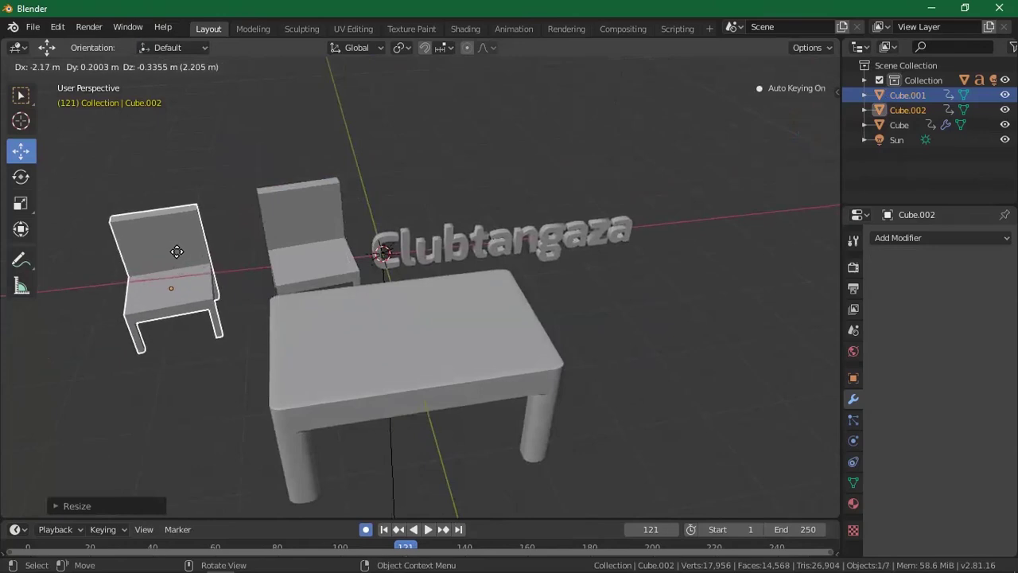
key("x")
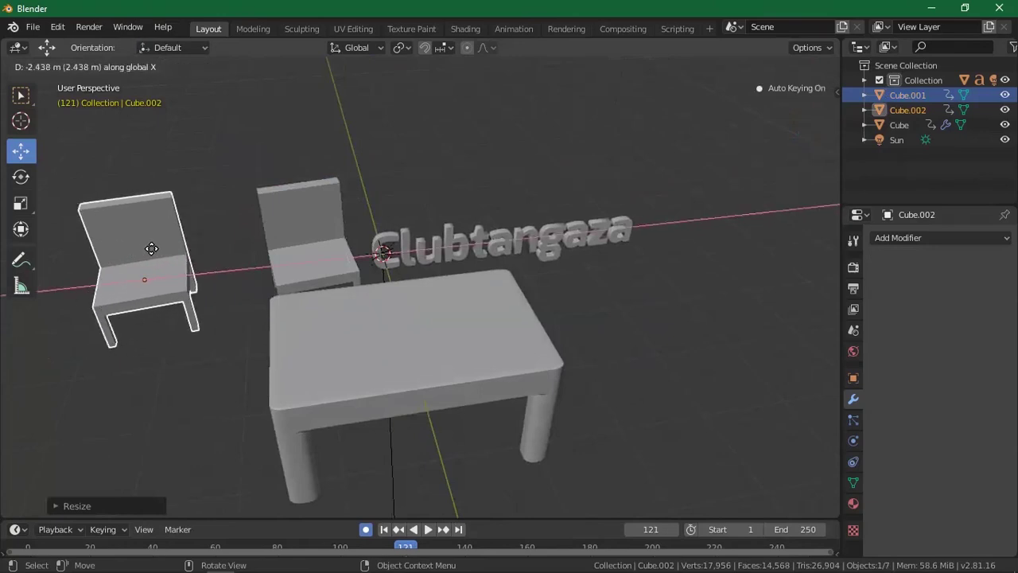
left_click(152, 248)
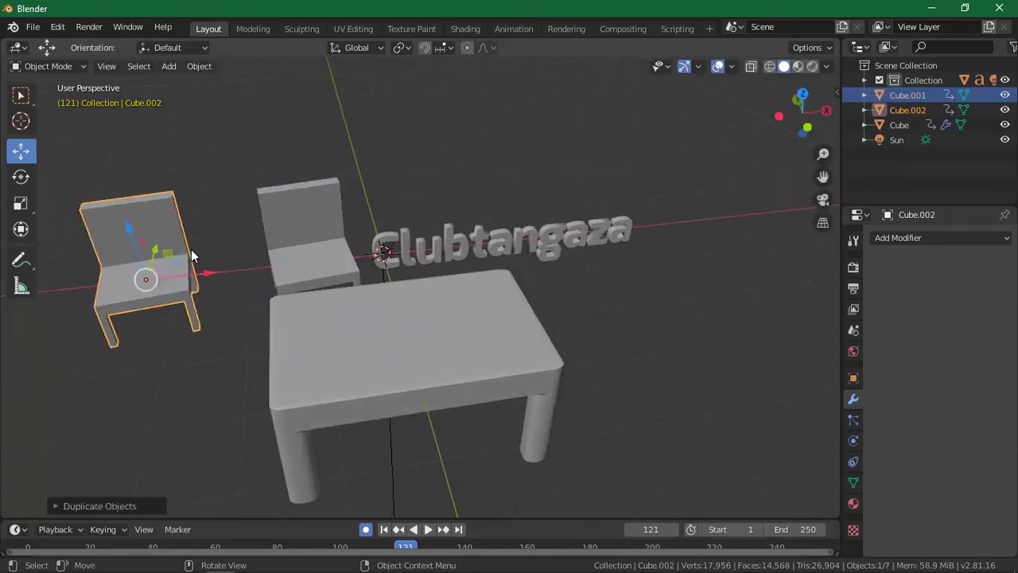
Rotate the duplicated chair about the global Z axis so that it faces the end of the table
key("r")
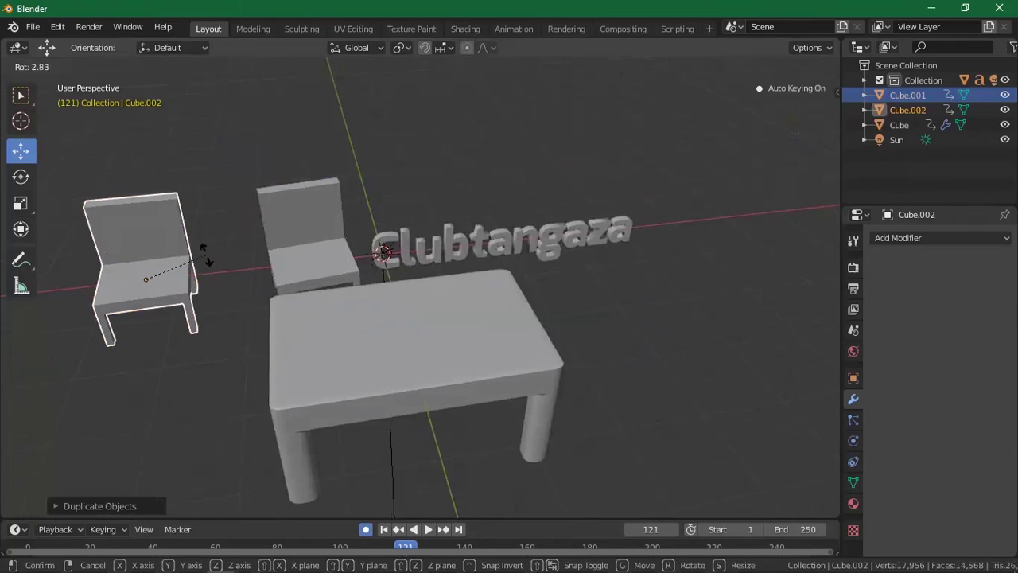
key("z")
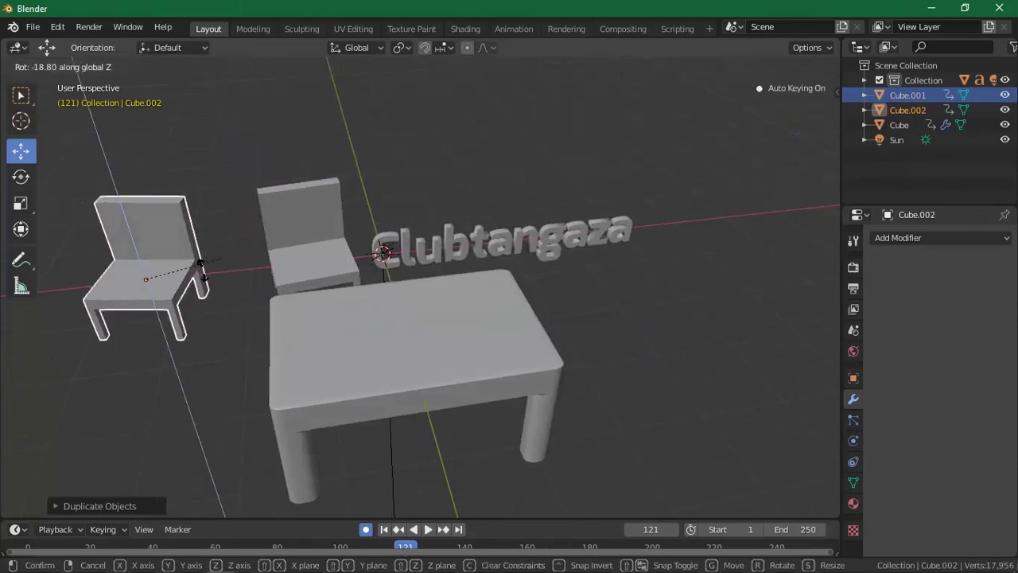
left_click(181, 111)
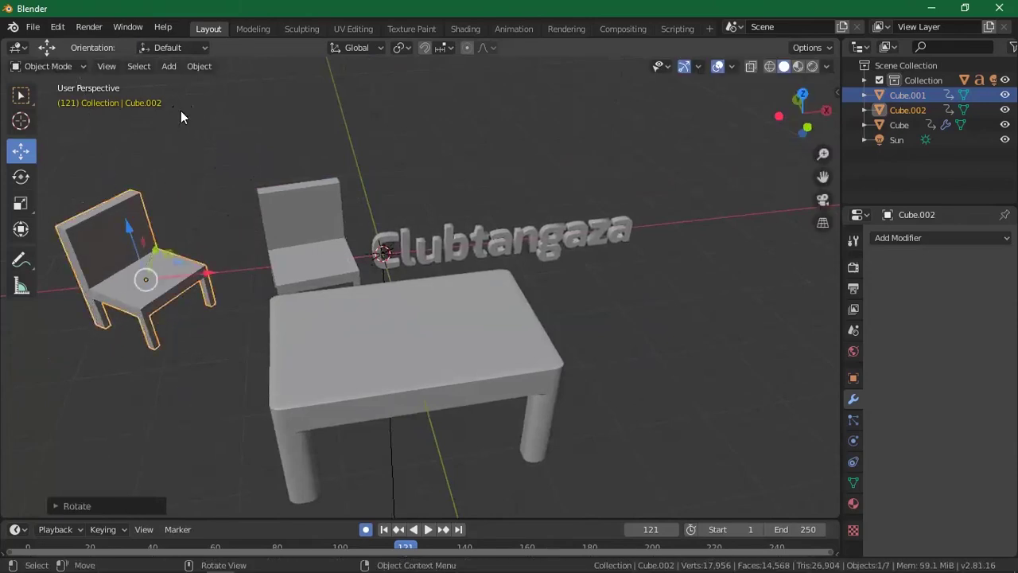
Move the duplicated chair closer to the table, shifting it along the global Y axis to line up with the table's end
key("g")
left_click(191, 271)
key("g")
key("y")
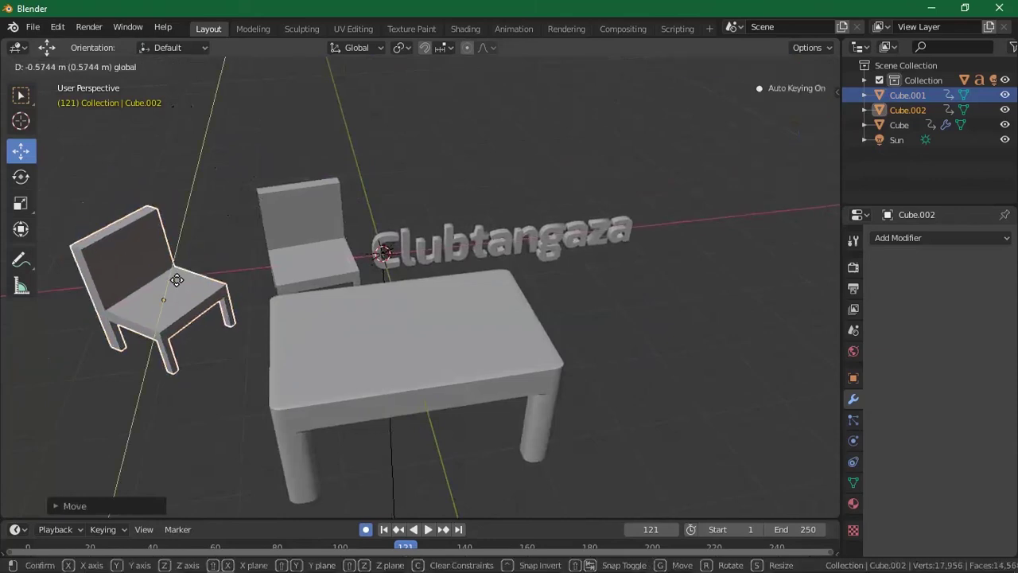
left_click(467, 264)
scroll(532, 230, "down", 3)
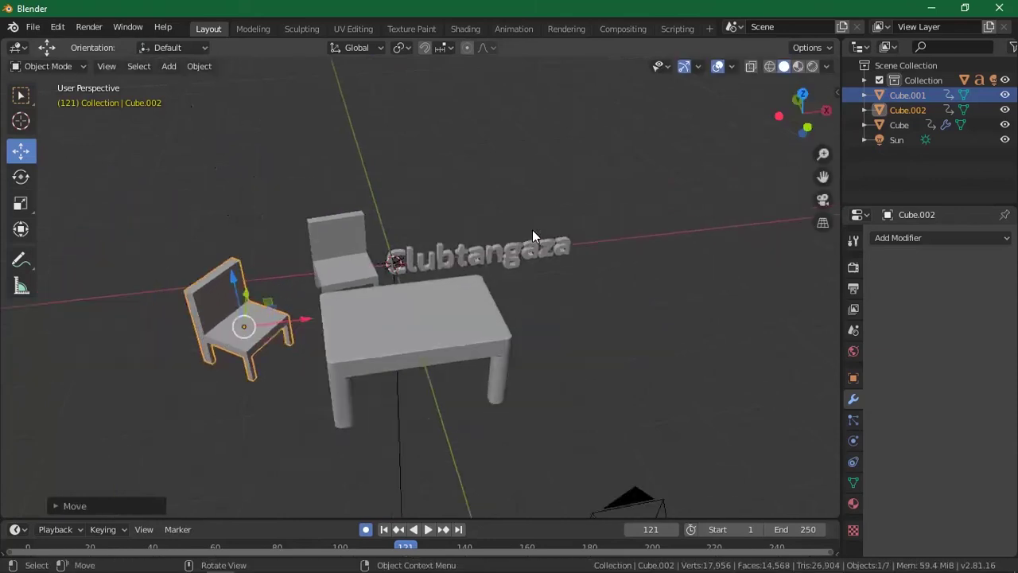
scroll(533, 230, "up", 1)
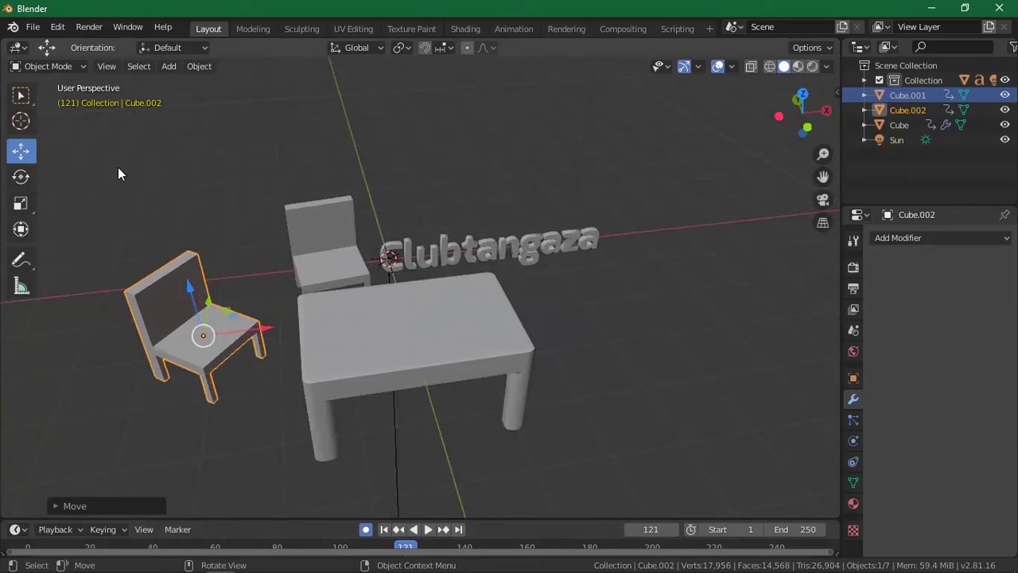
Enter Edit Mode on the duplicated chair and hide both chairs and the table
key("Tab")
scroll(20, 285, "down", 3)
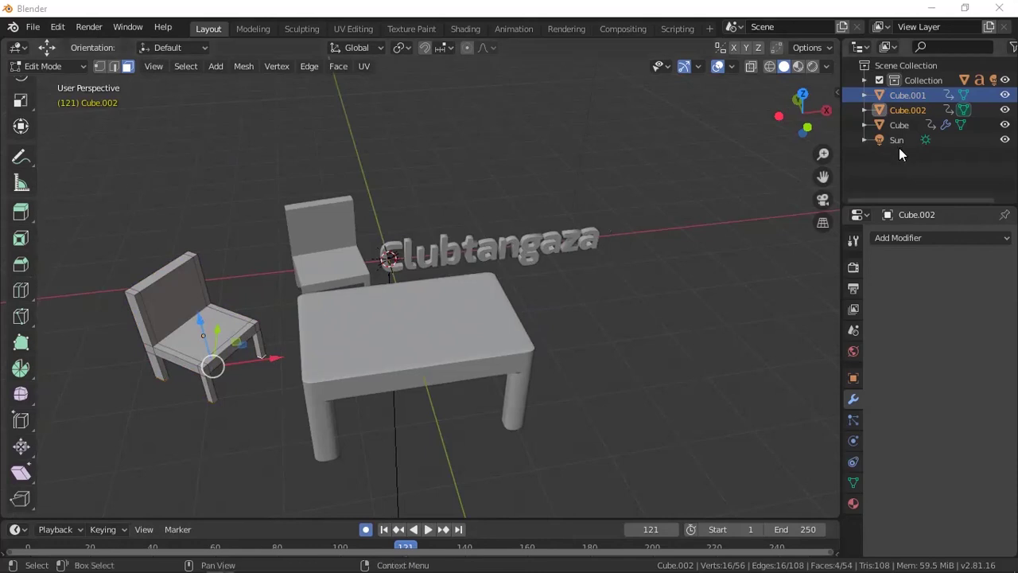
left_click(1005, 94)
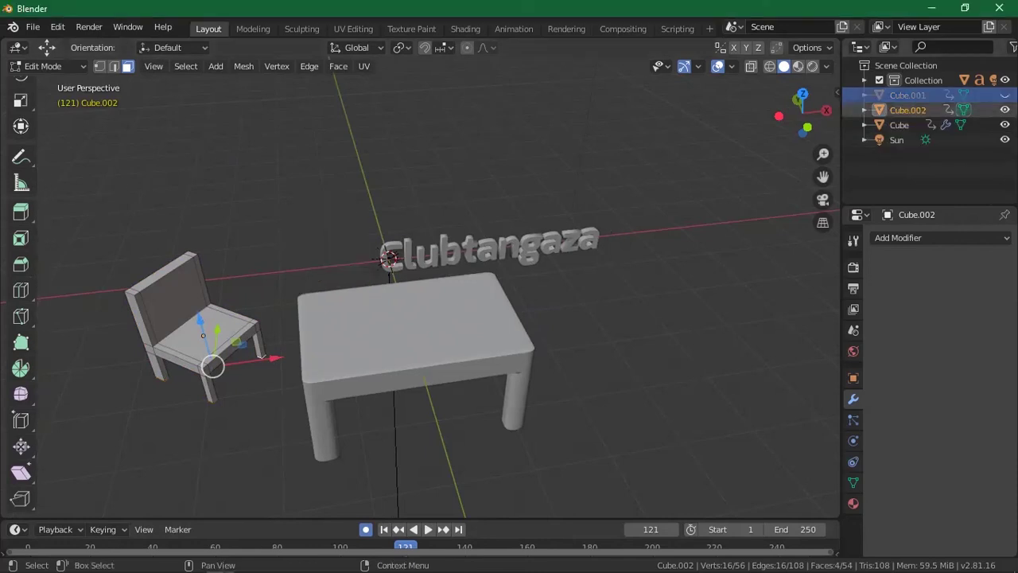
left_click(1005, 110)
left_click(1004, 125)
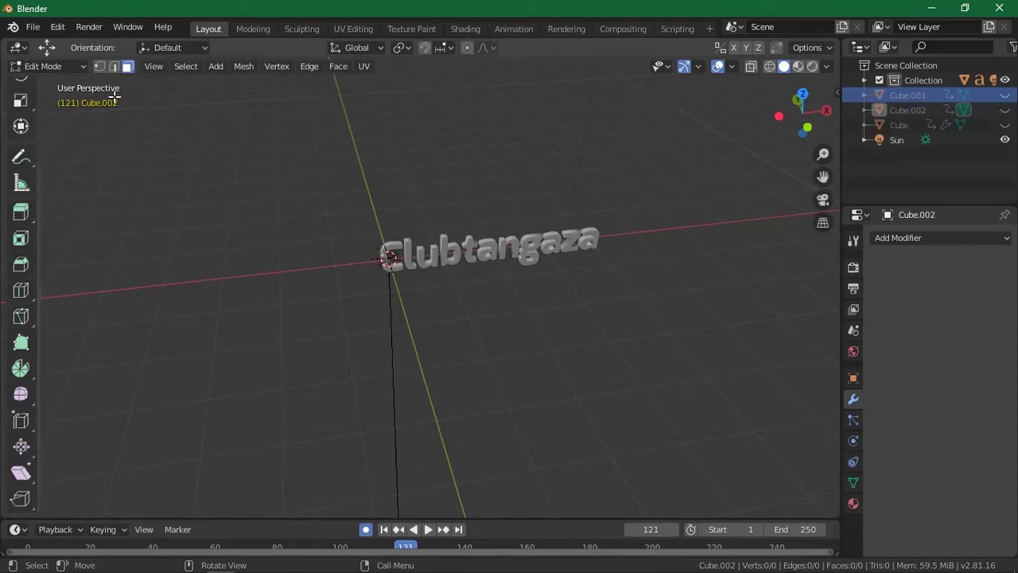
Try twice to add a 2 m cube at the 3D cursor while still editing the hidden duplicated chair
left_click(211, 69)
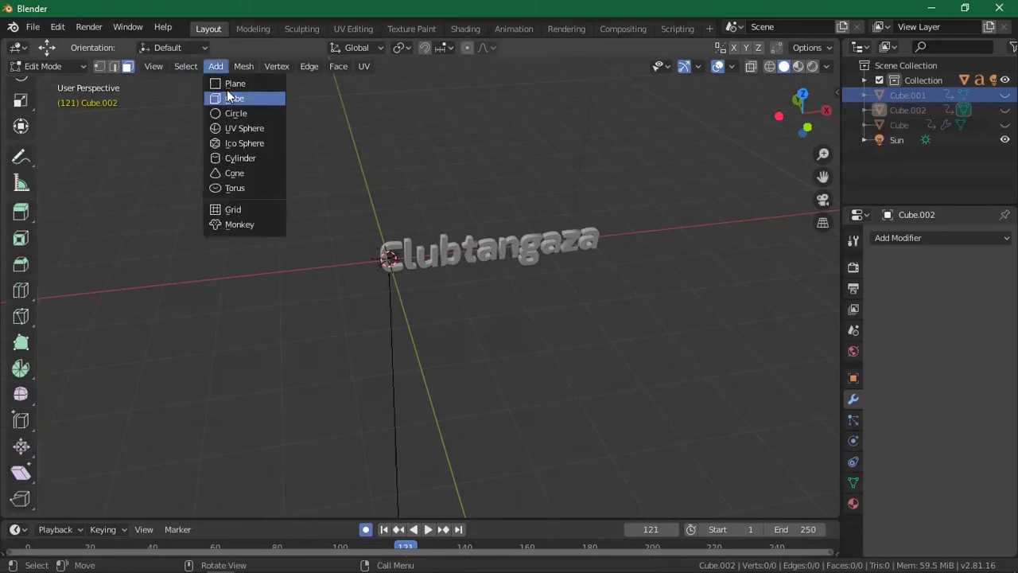
left_click(232, 97)
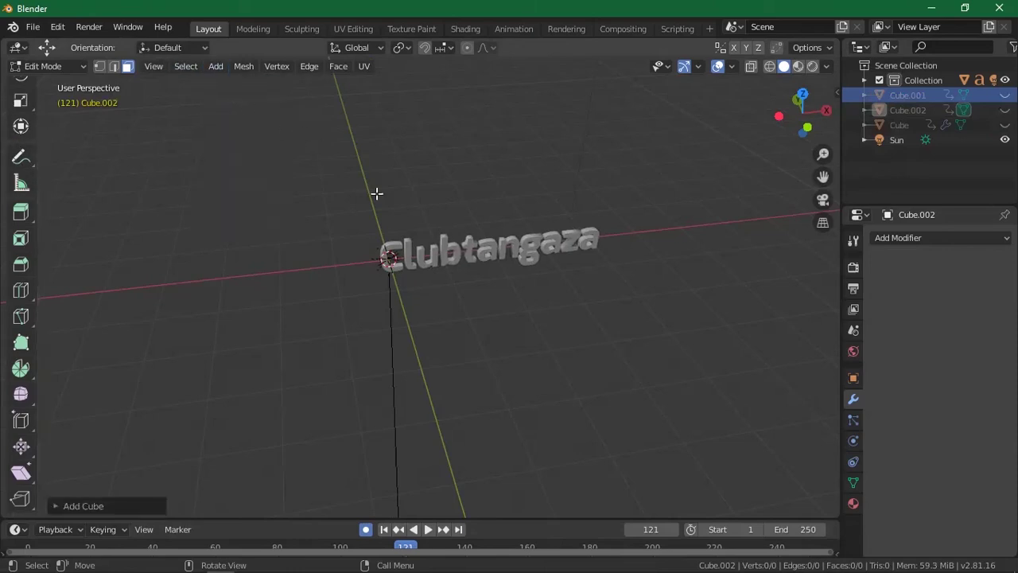
left_click(215, 67)
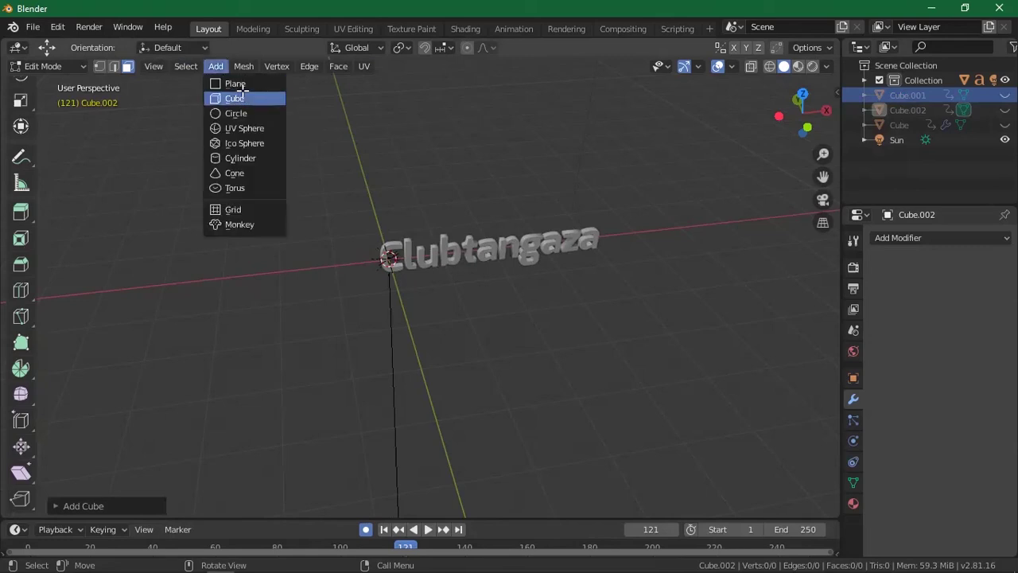
left_click(234, 98)
scroll(292, 395, "down", 3)
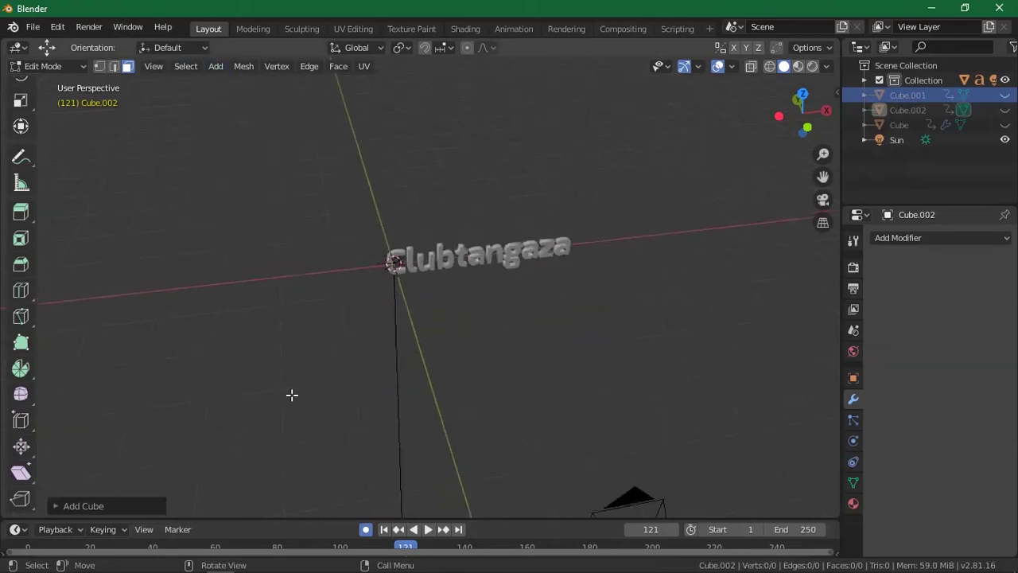
scroll(363, 441, "down", 4)
left_click(118, 506)
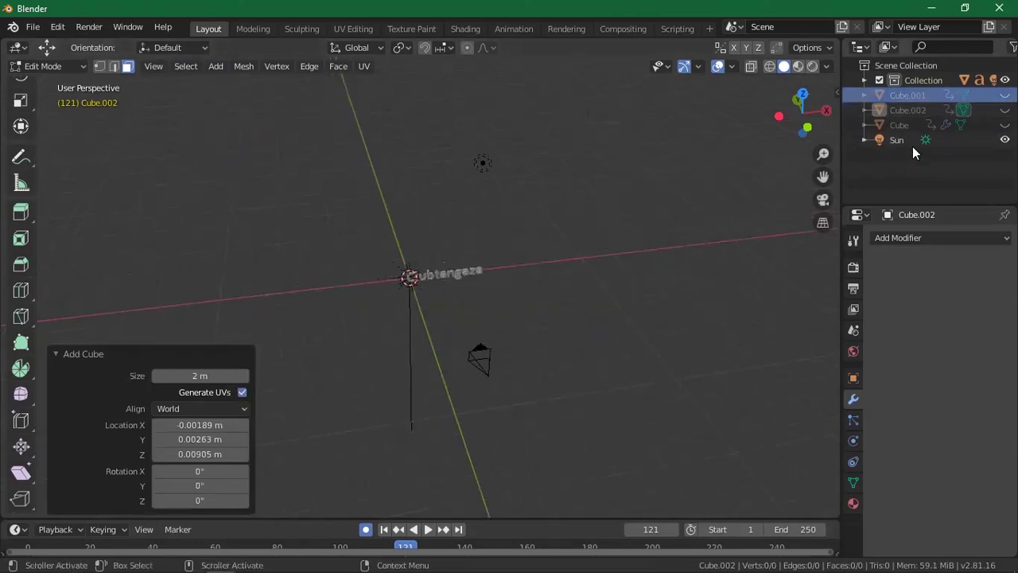
left_click(890, 187)
left_click(215, 66)
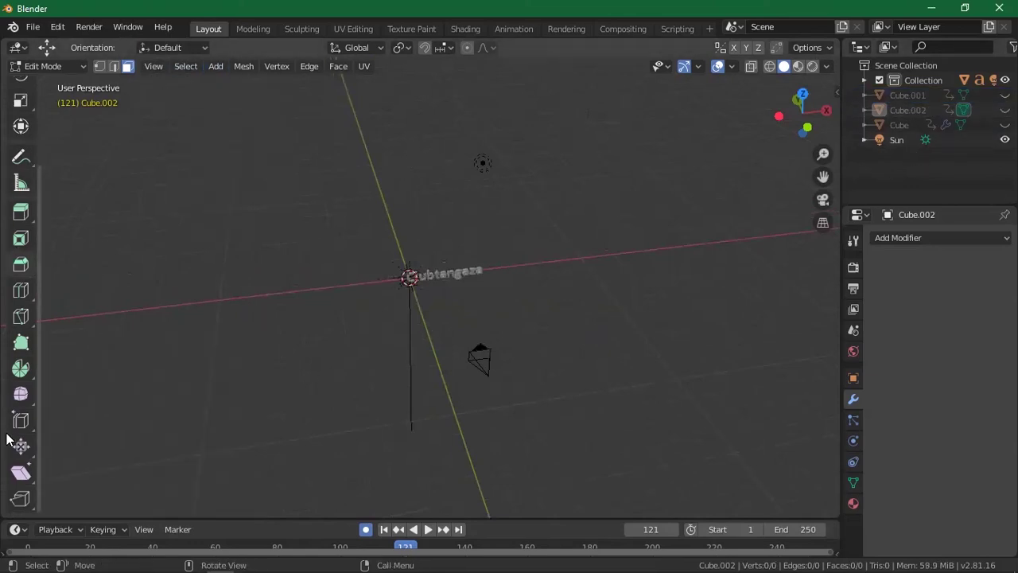
scroll(504, 289, "up", 6)
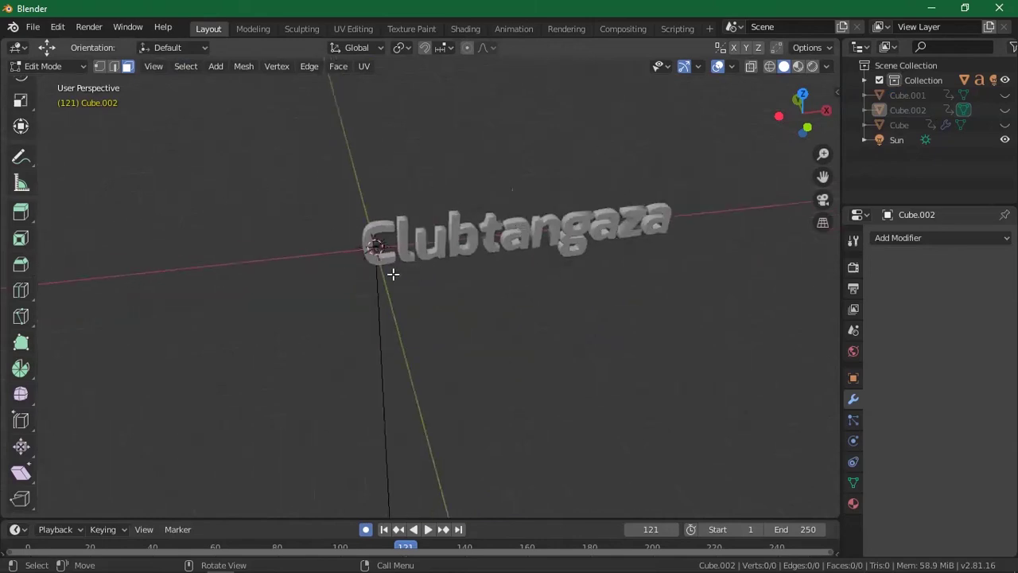
Expand the data of both chairs in the scene hierarchy and unhide the first chair, Cube.001
left_click(864, 96)
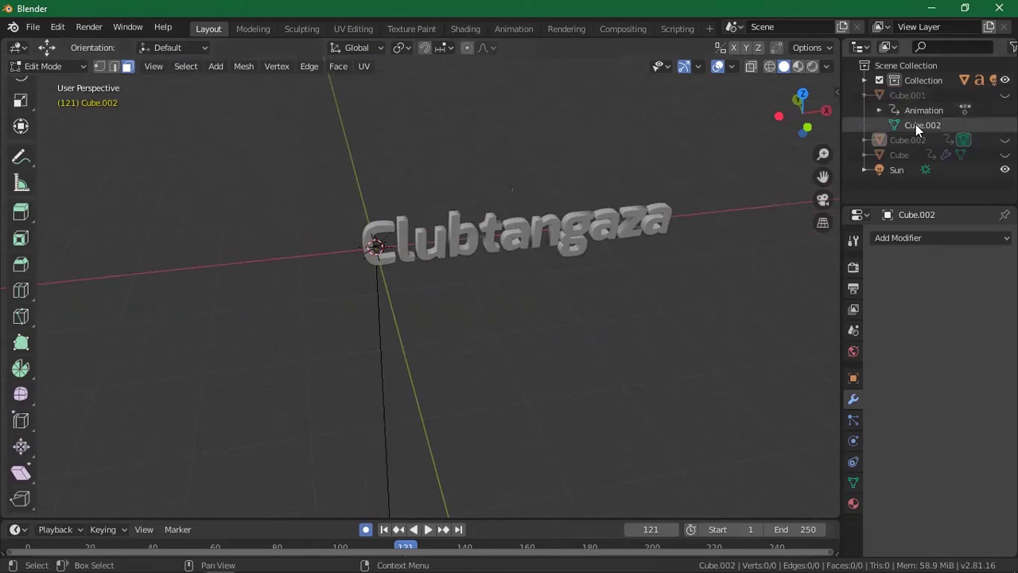
left_click(867, 141)
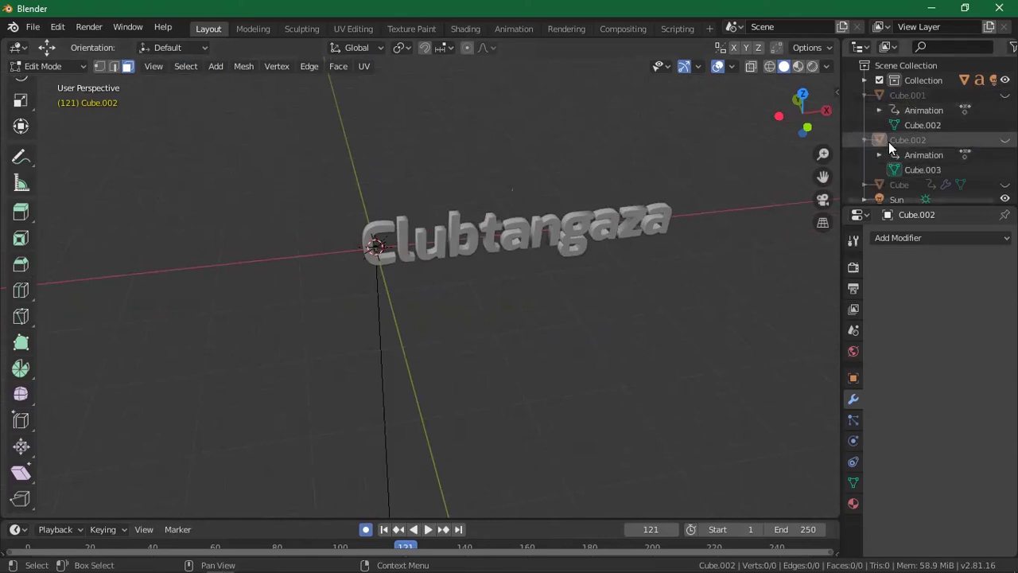
left_click(897, 97)
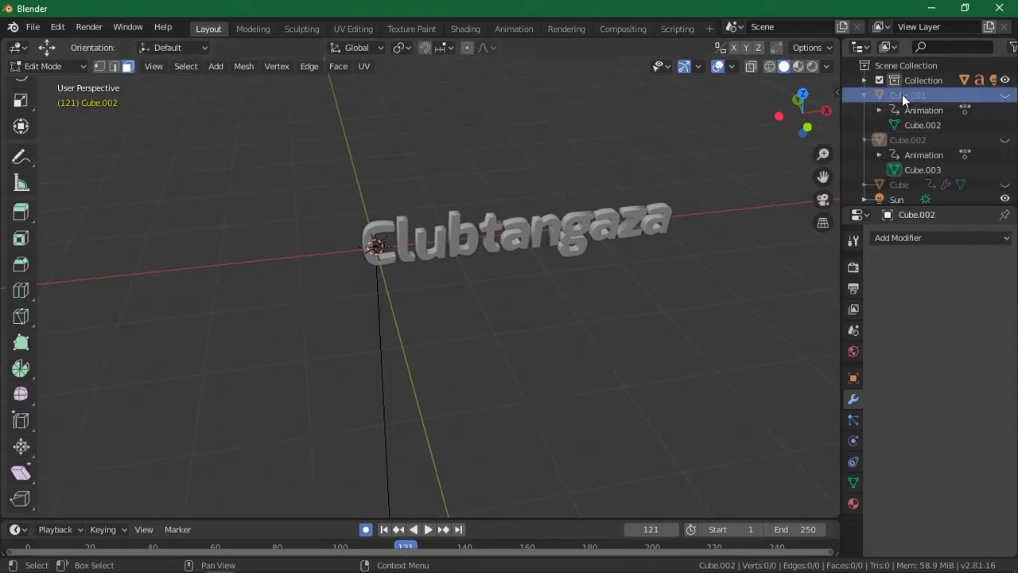
left_click(1005, 95)
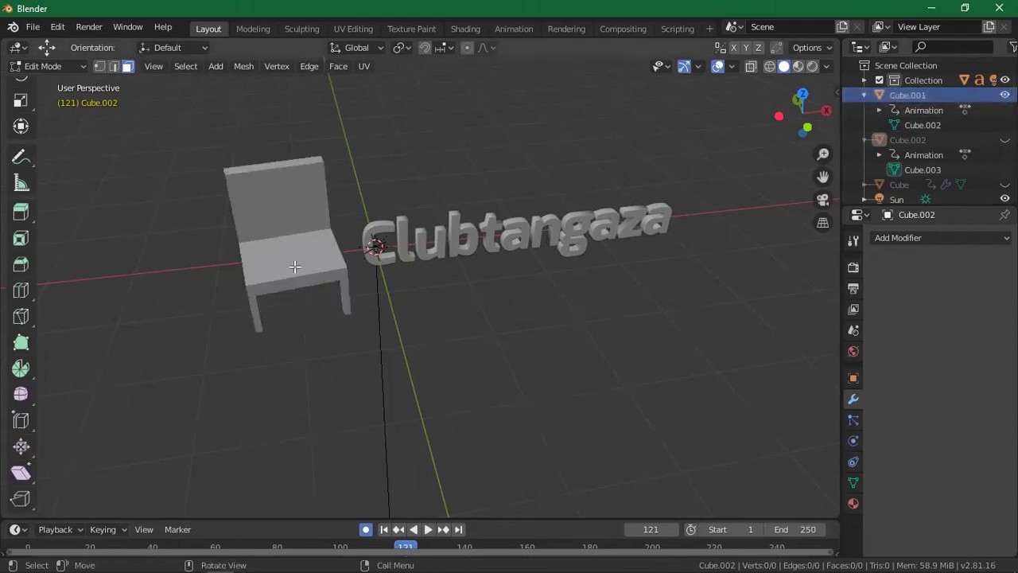
Try again to add a 2 m cube at the 3D cursor with the first chair shown
left_click(222, 69)
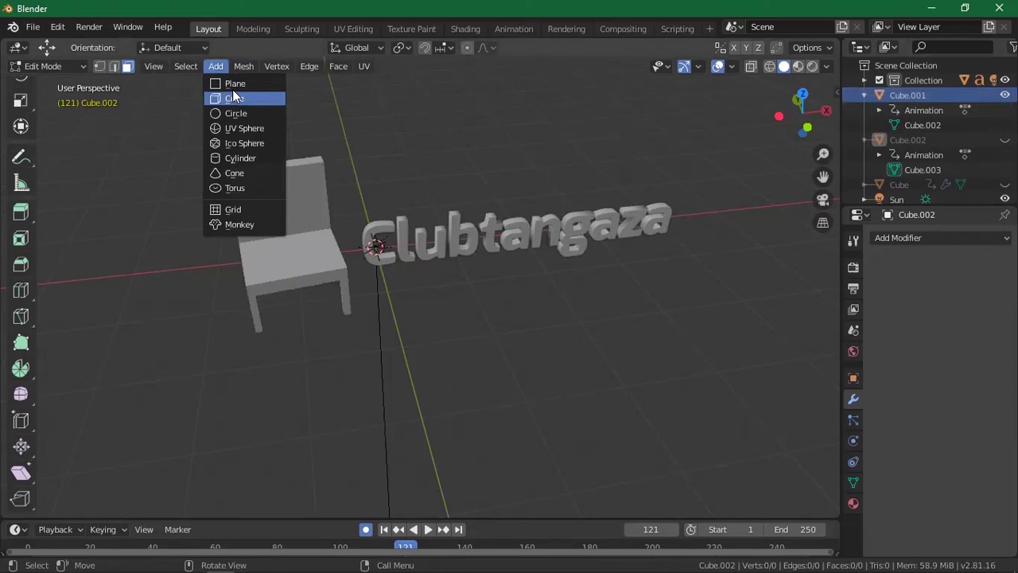
left_click(232, 98)
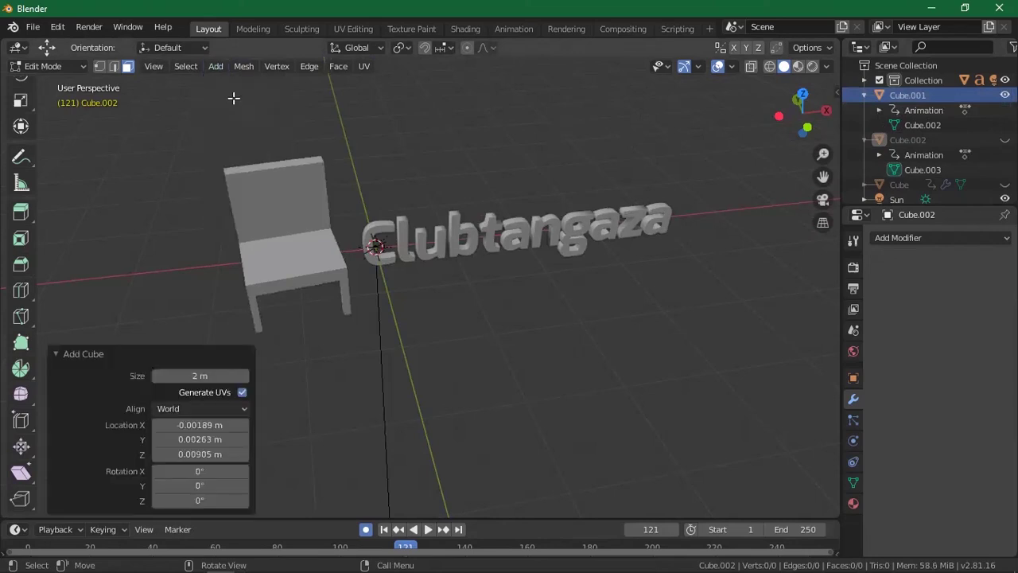